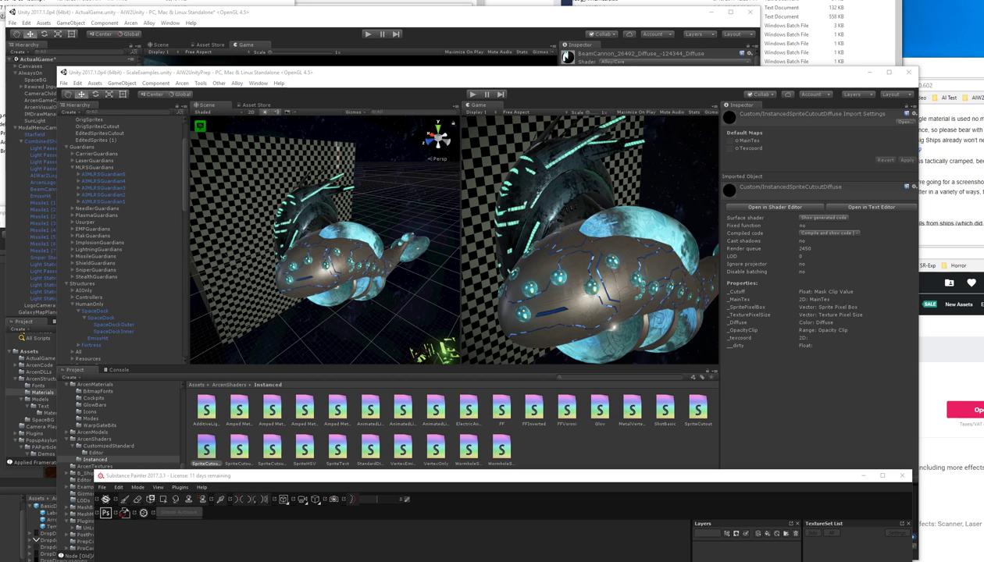
left_click(346, 266)
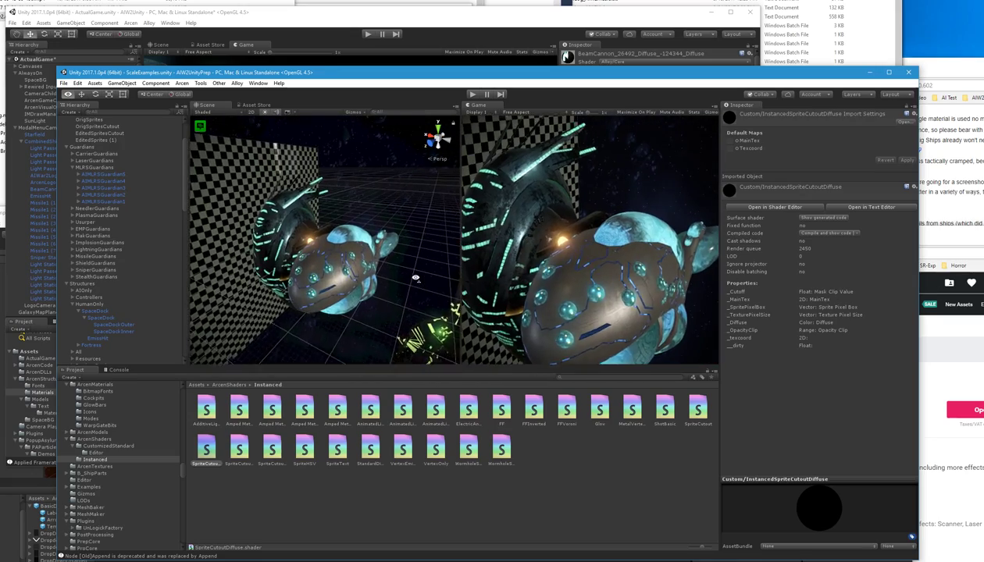
key("alt")
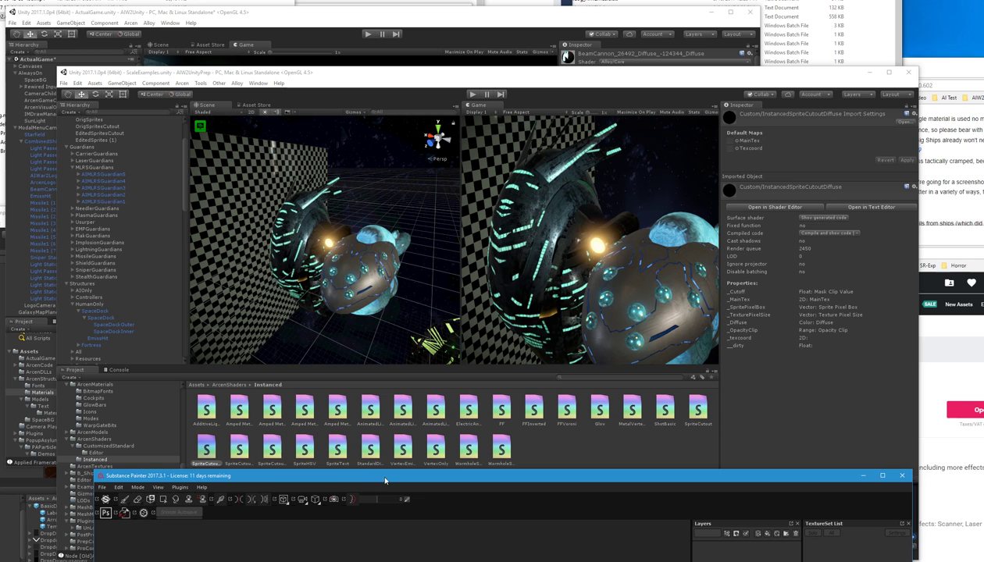
- Switch to Substance Painter and try to open the ArkOne.spp project from the recent files
mouse_move(394, 474)
left_mouse_down()
mouse_move(402, 128)
mouse_move(405, 148)
left_mouse_up()
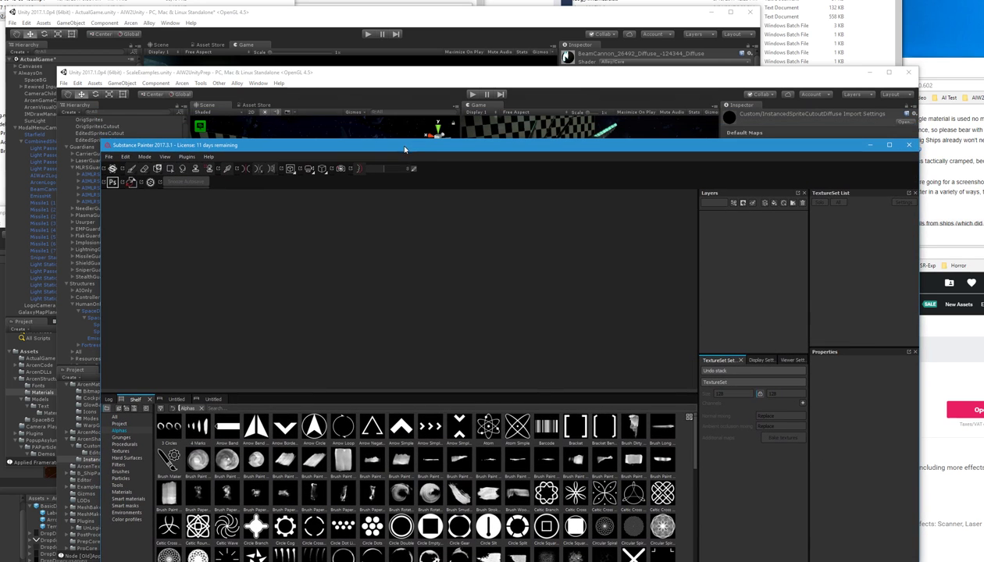
left_click(109, 156)
mouse_move(138, 184)
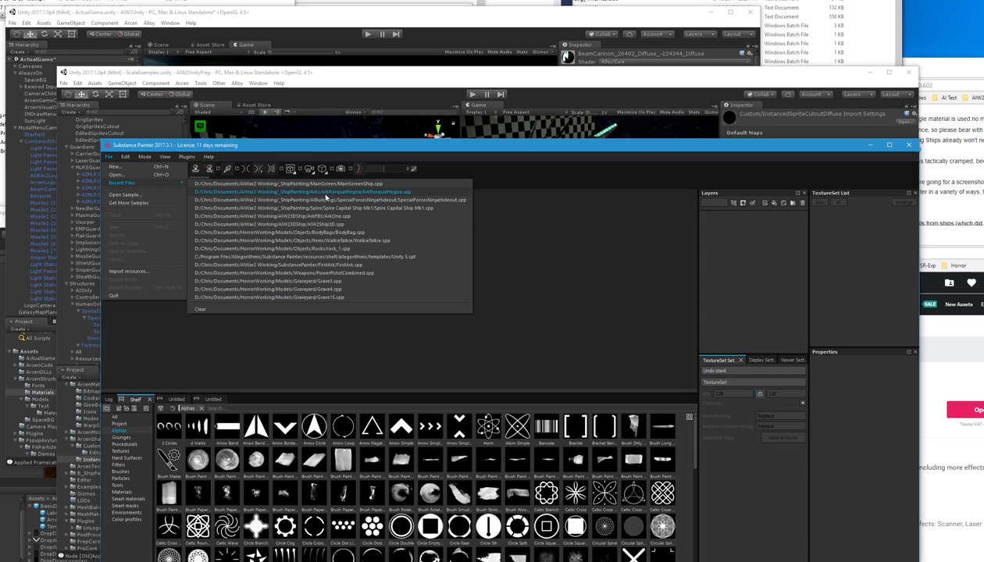
left_click(365, 218)
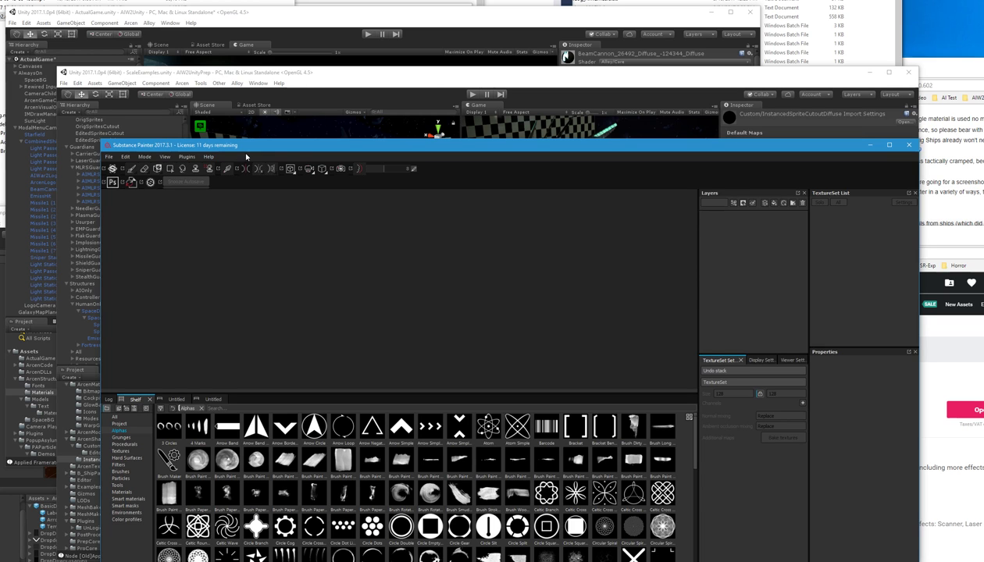
mouse_move(248, 145)
left_mouse_down()
mouse_move(227, 63)
mouse_move(232, 93)
left_mouse_up()
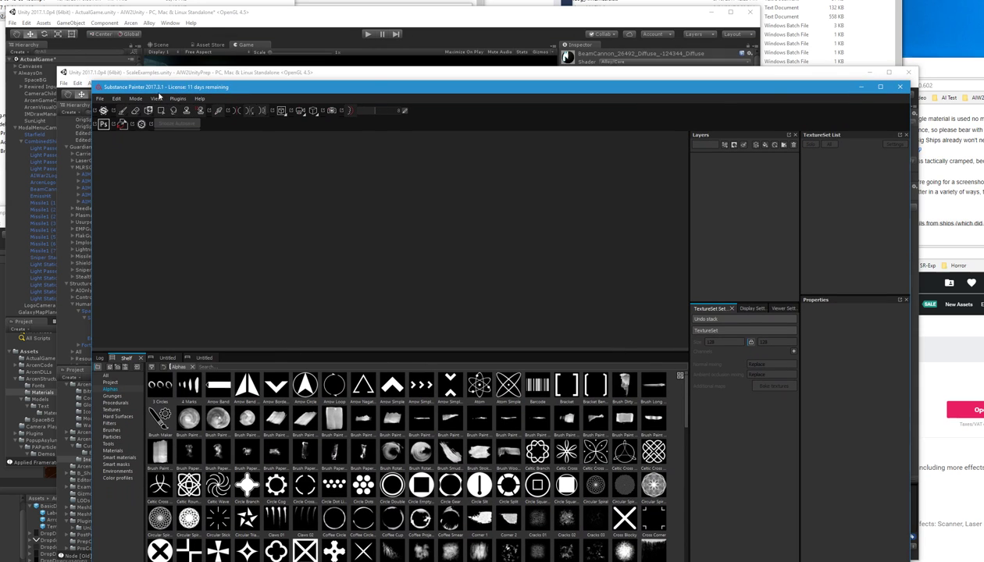
left_click(100, 99)
mouse_move(134, 126)
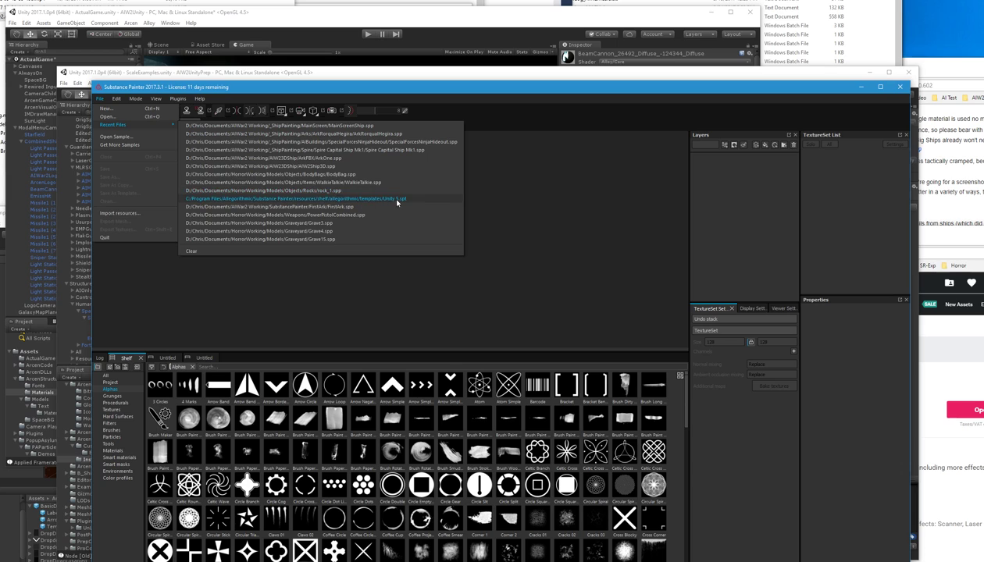
left_click(312, 159)
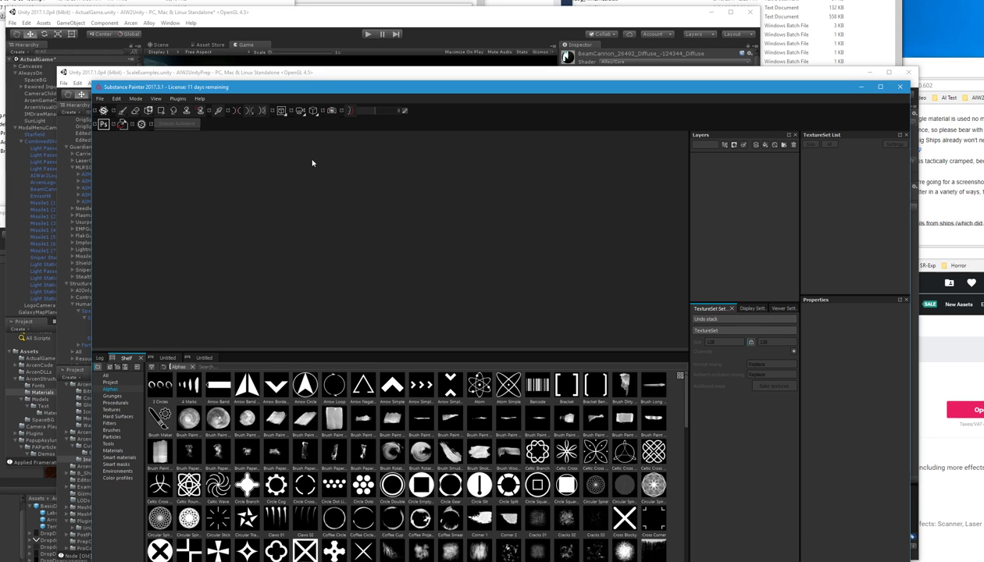
- Open the ArkOne project from Documents, AIWar2 Working, _ShipPainting, Arks, ArkOne
left_click(115, 98)
left_click(126, 232)
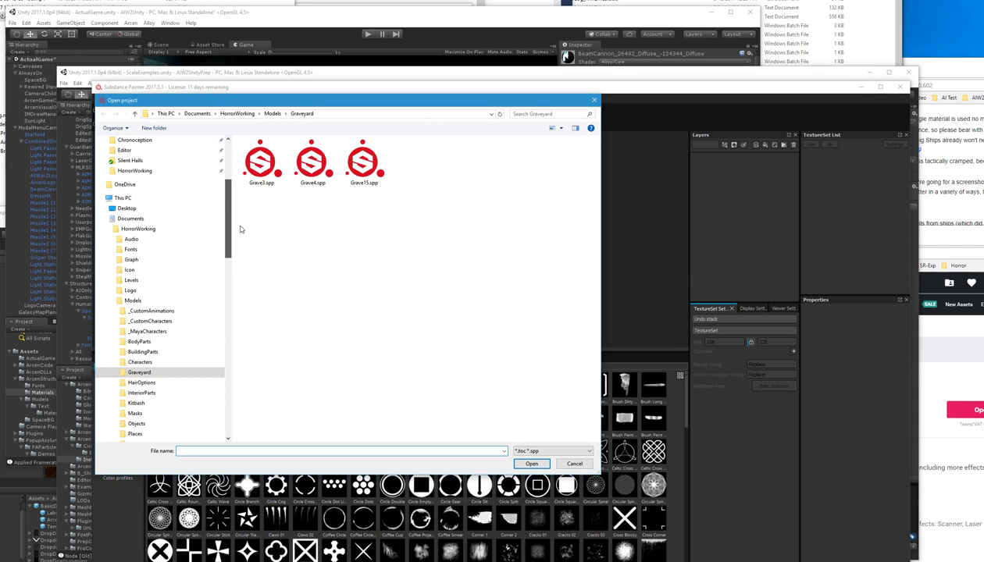
scroll(241, 210, "up", 2)
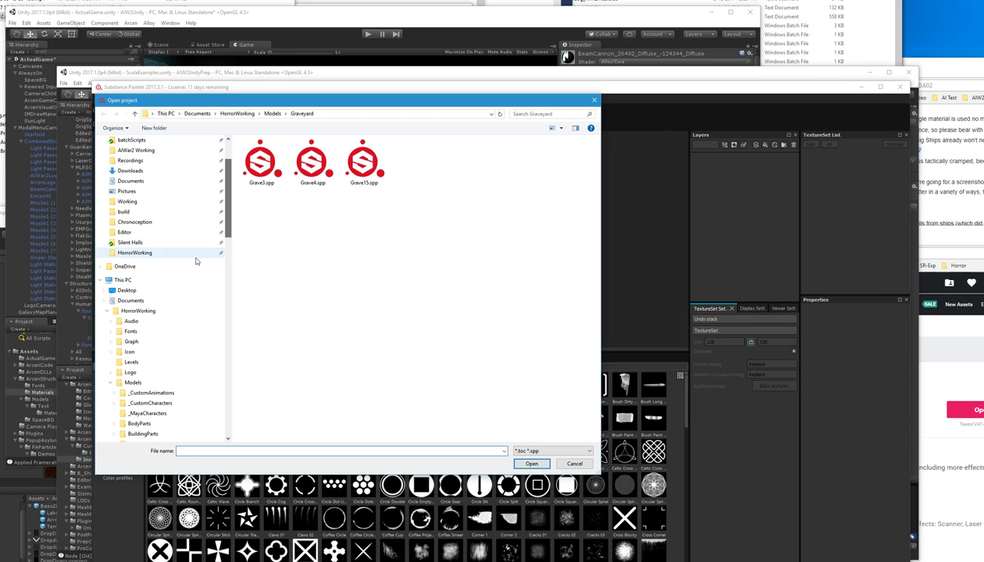
left_click(130, 301)
scroll(287, 193, "up", 8)
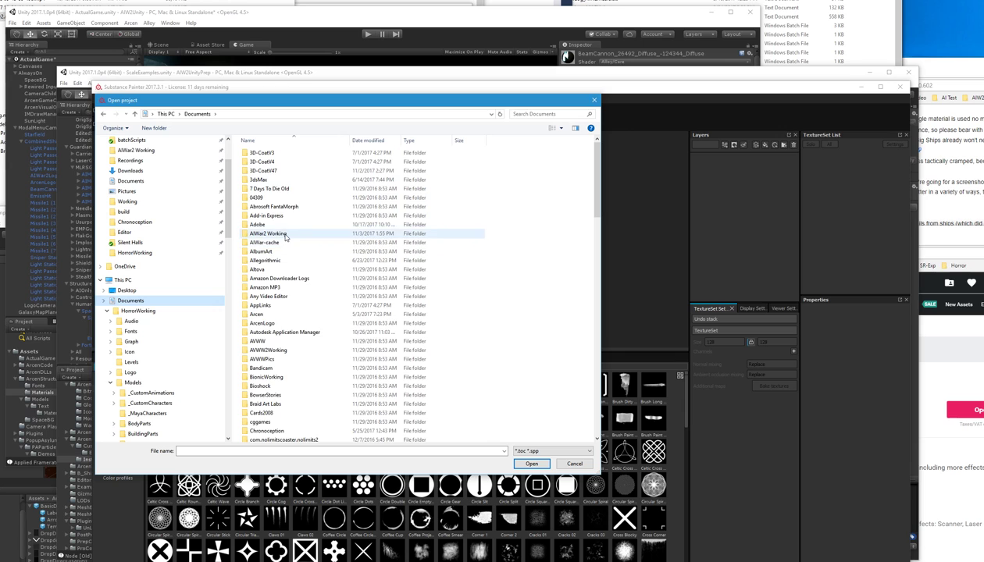
double_click(283, 234)
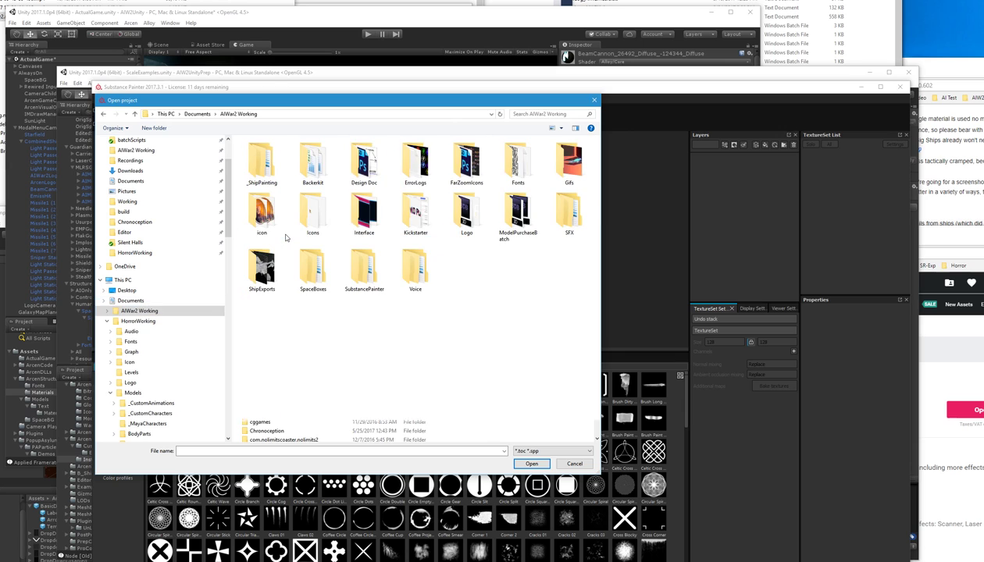
double_click(272, 162)
double_click(254, 163)
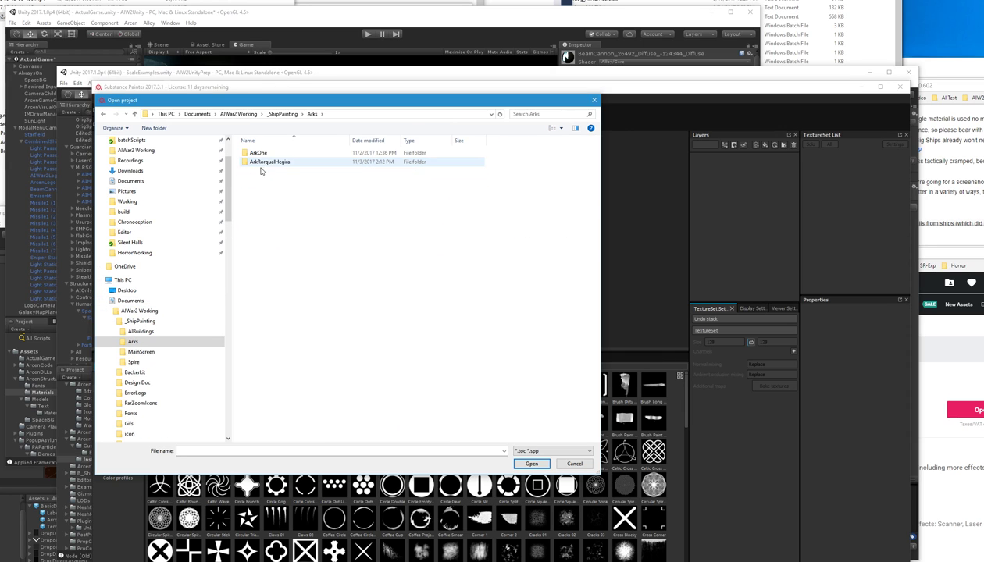
double_click(262, 153)
double_click(258, 173)
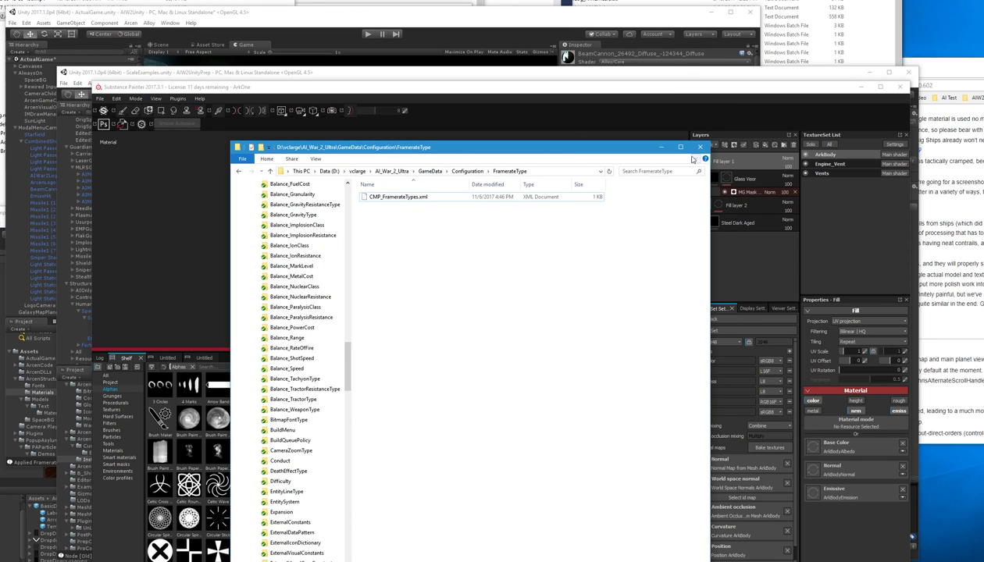
- In File Explorer, browse to the Output folder inside AIWar2 Working, _ShipPainting, Arks, ArkOne
left_click_drag(349, 373, 348, 203)
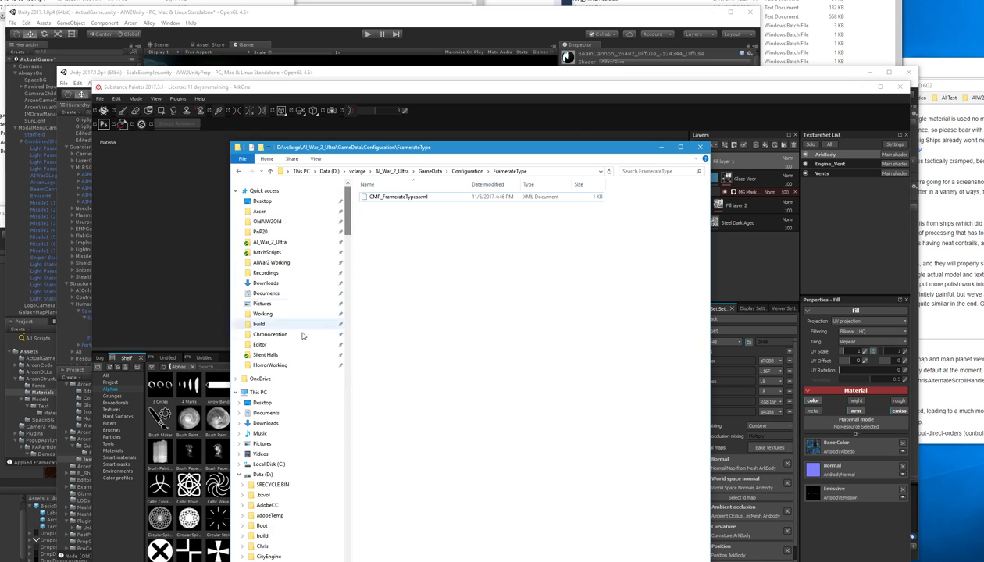
left_click(280, 264)
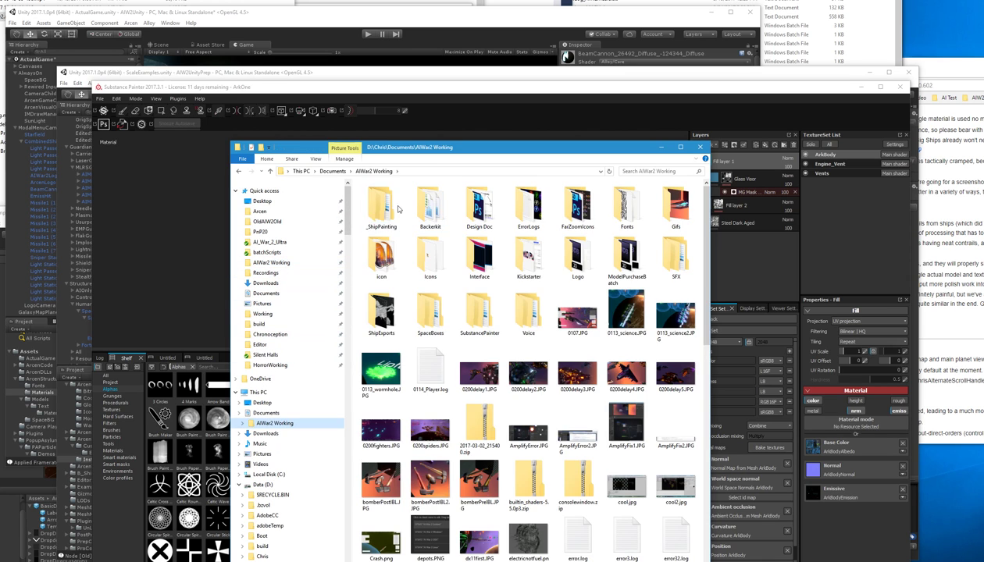
double_click(384, 205)
double_click(379, 205)
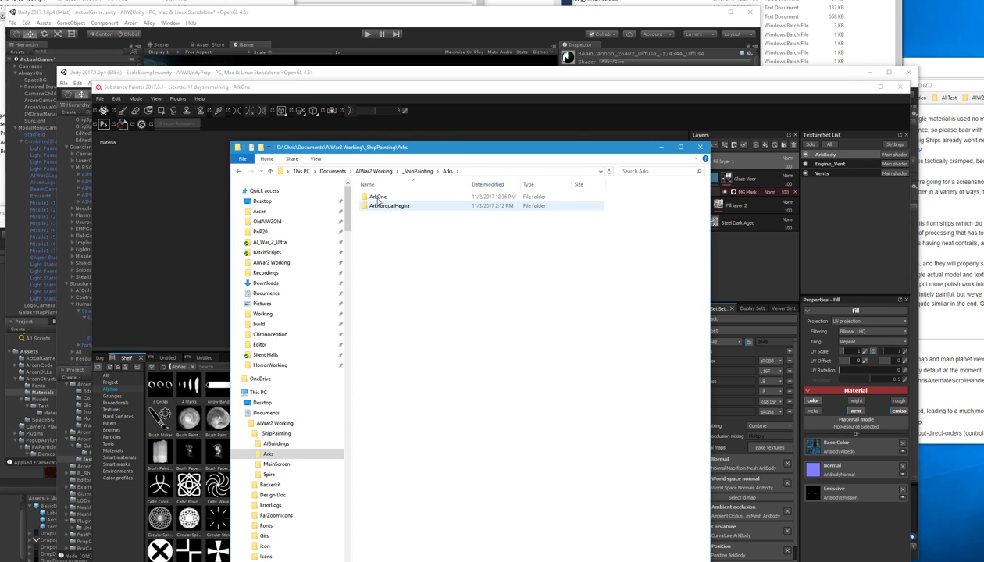
double_click(383, 198)
double_click(379, 197)
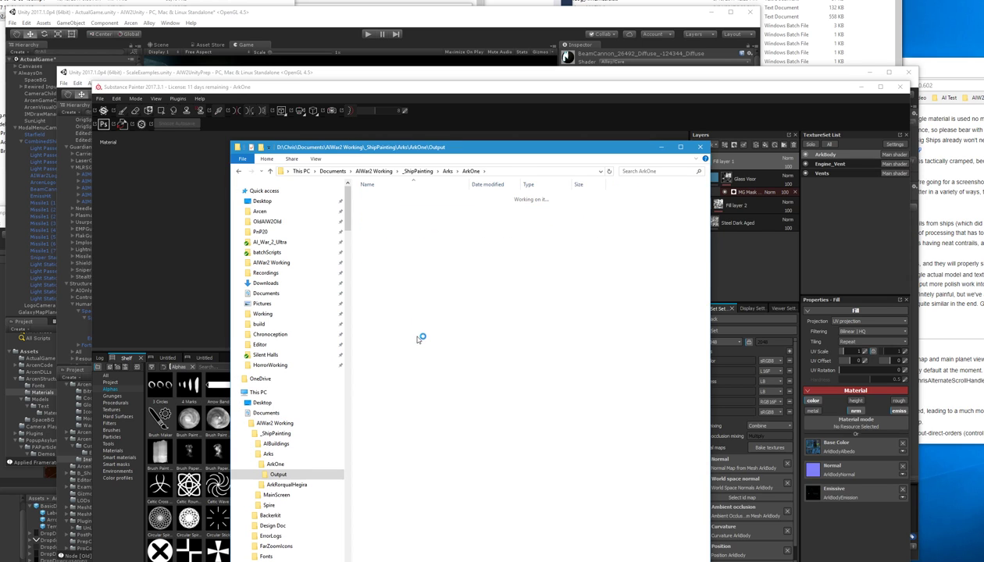
- Permanently delete all the old ArkOne texture PNGs in the Output folder
left_click_drag(398, 347, 834, 190)
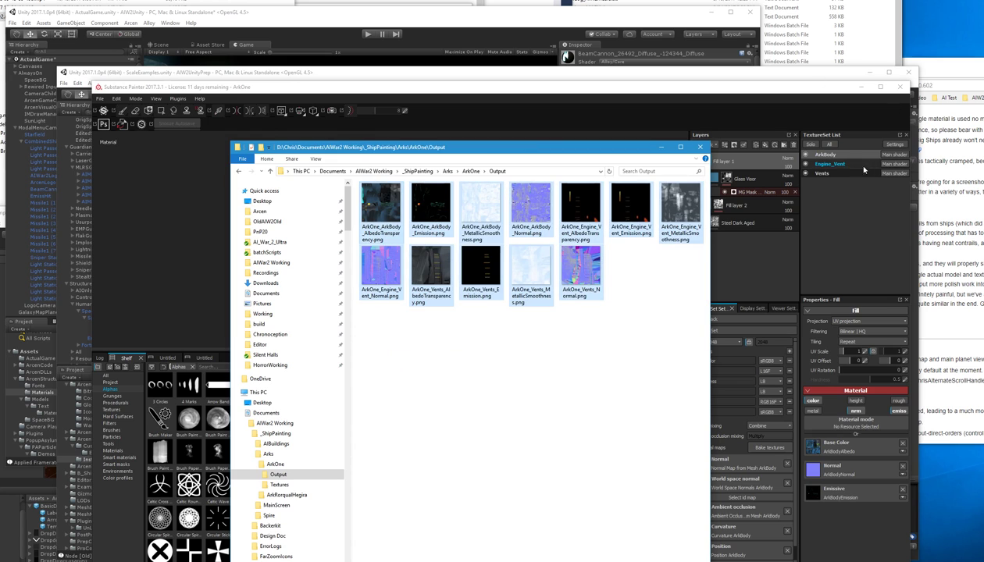
key("shift+Delete")
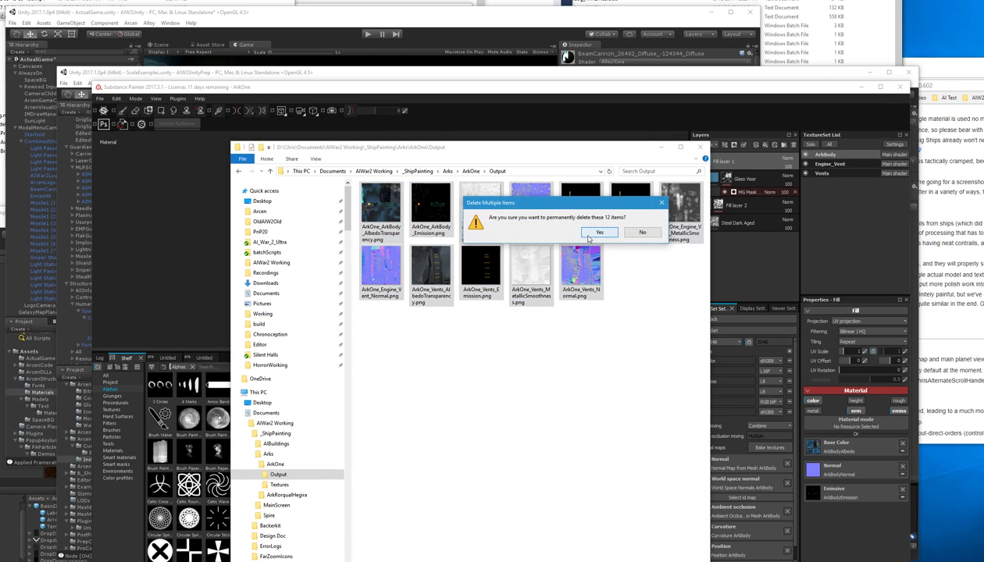
left_click(582, 234)
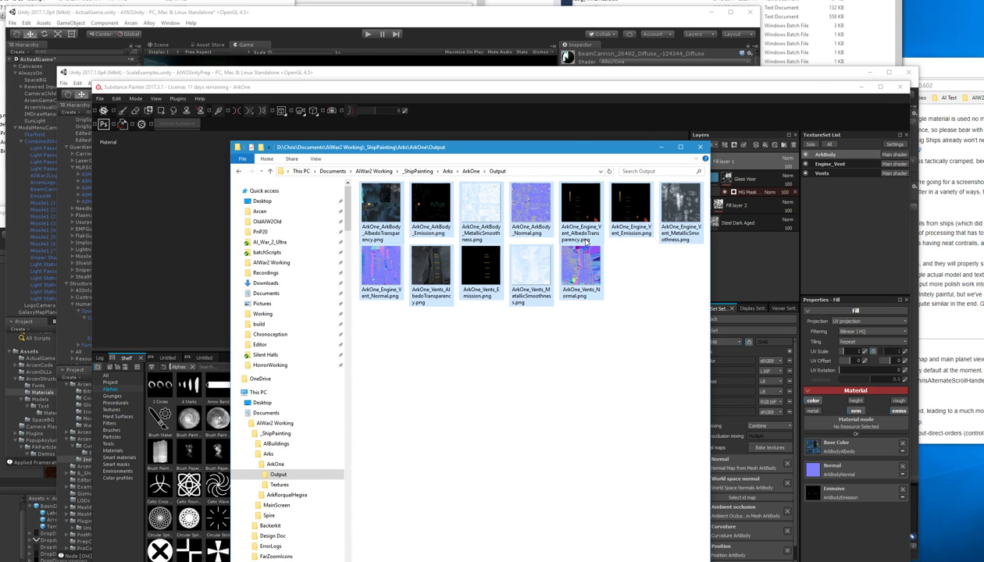
- Copy the Output folder's path and, in Substance Painter, set the texture export configuration to Alloy Emissive
left_click(516, 172)
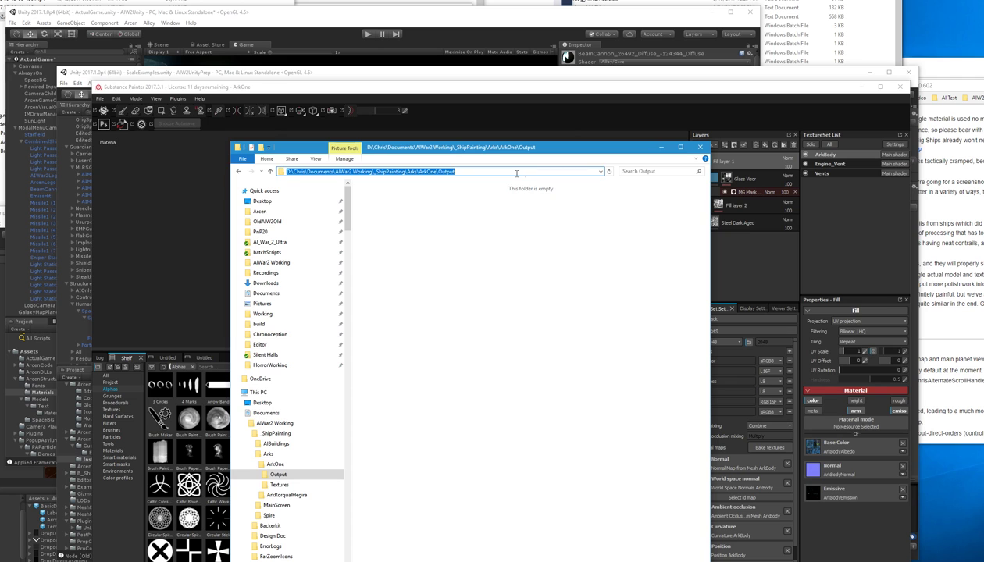
left_click(318, 87)
left_click(94, 99)
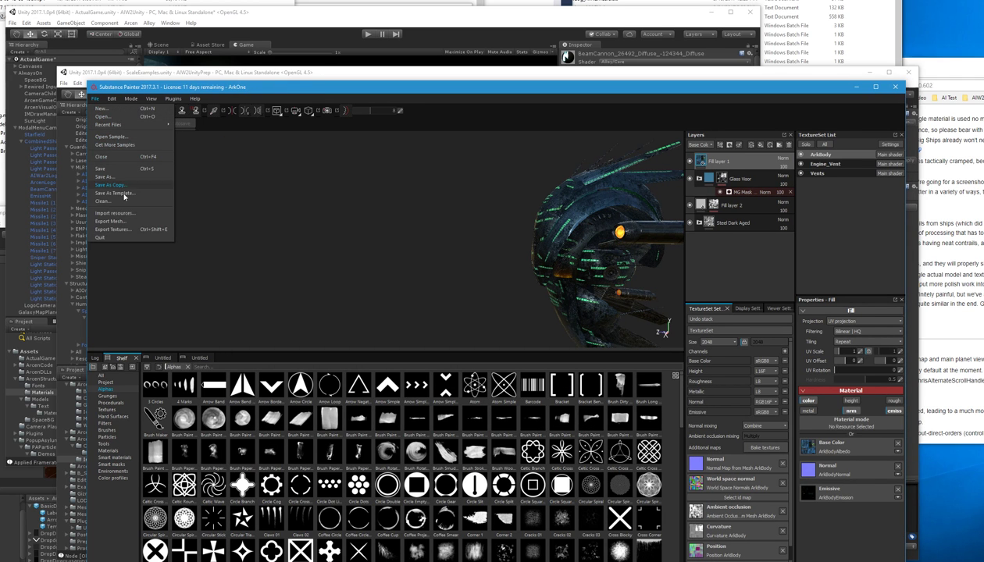
left_click(125, 230)
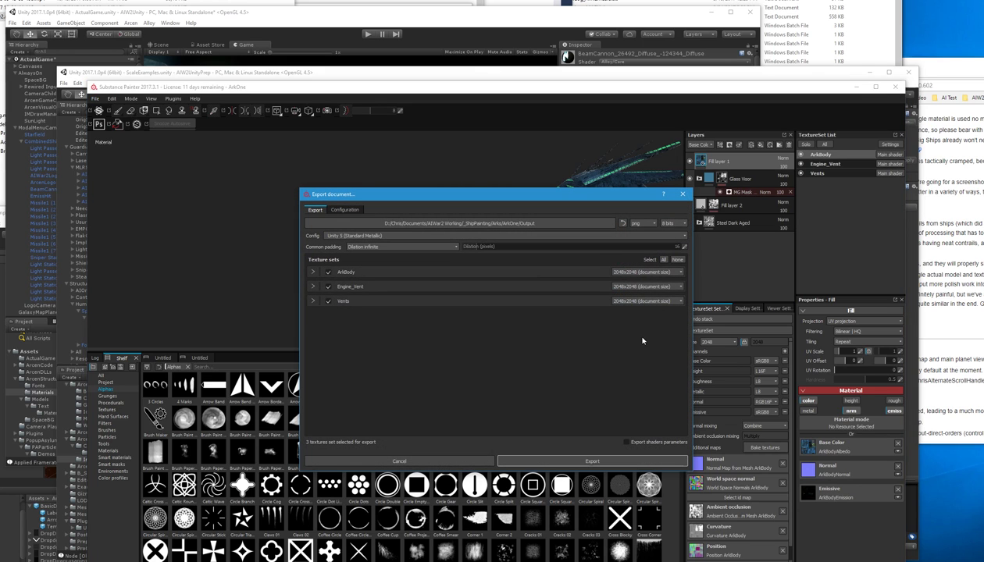
left_click(327, 234)
scroll(353, 277, "up", 5)
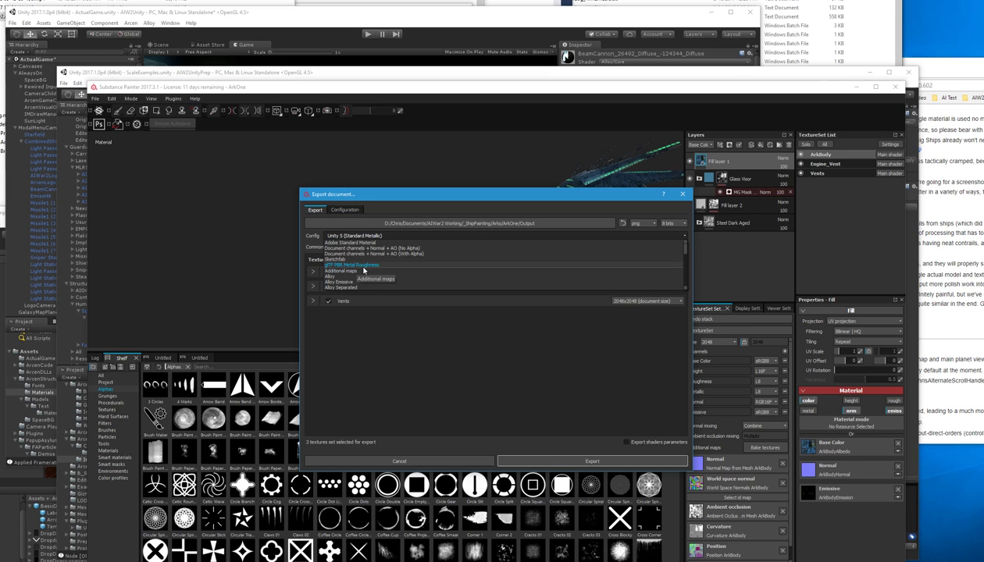
scroll(357, 271, "down", 1)
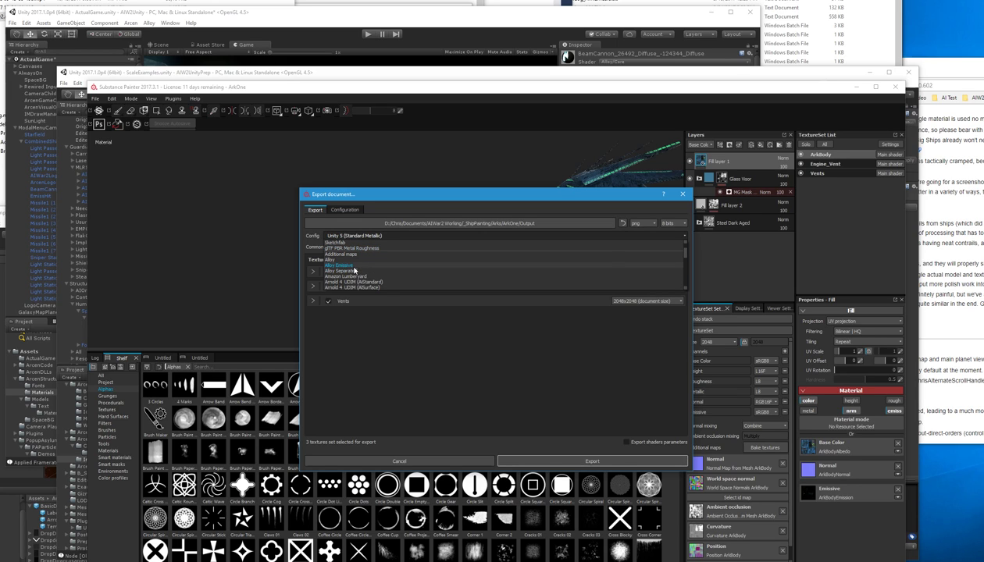
left_click(353, 267)
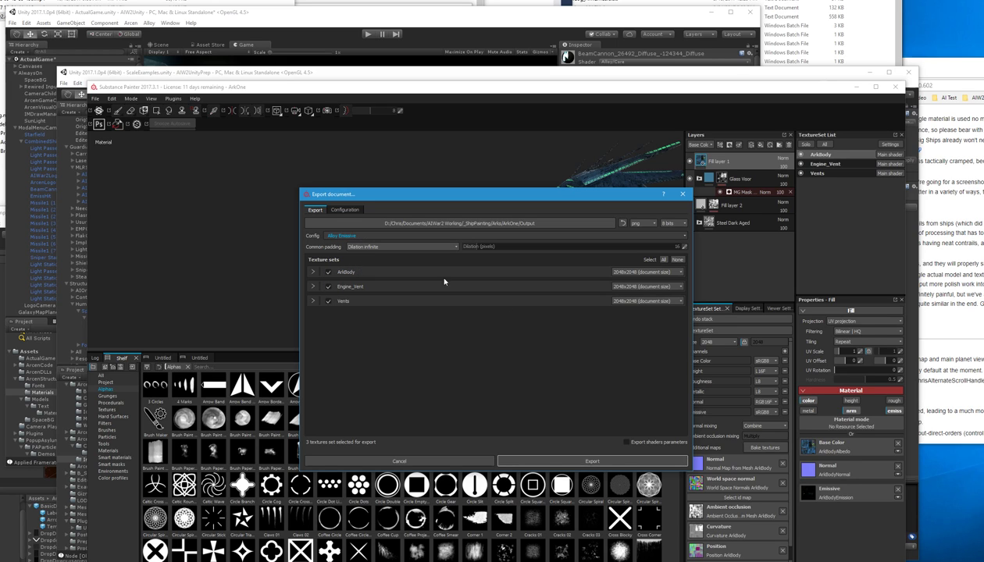
- Set the export destination to ArkOne's Output folder and export the ArkBody, Engine_Vent and Vents texture sets
left_click(579, 224)
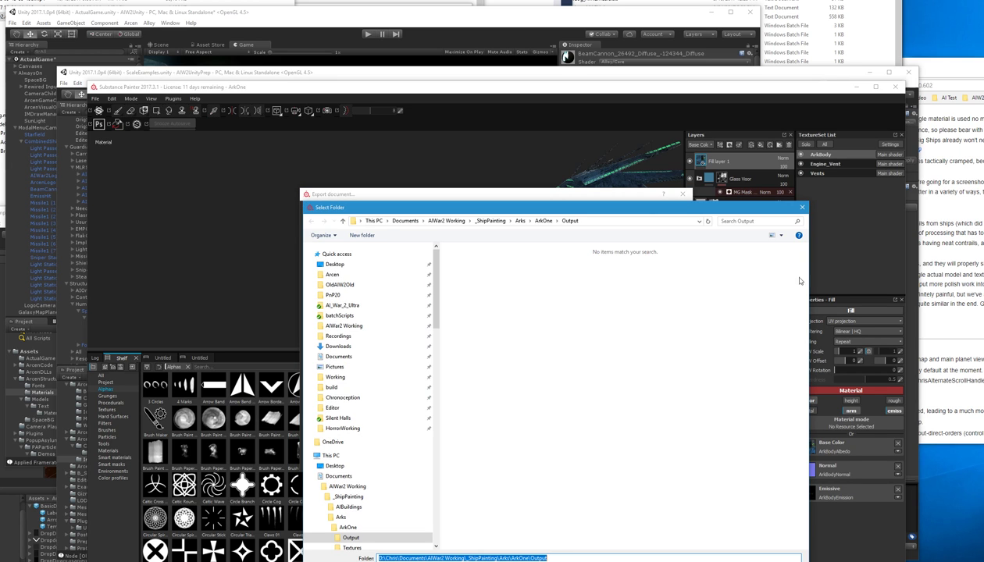
key("Return")
left_click(597, 460)
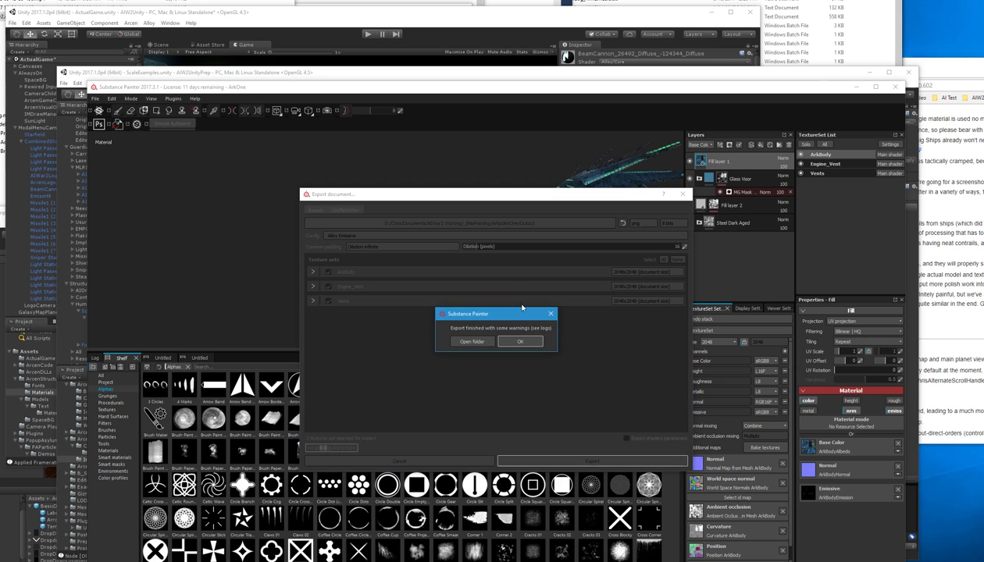
left_click(522, 342)
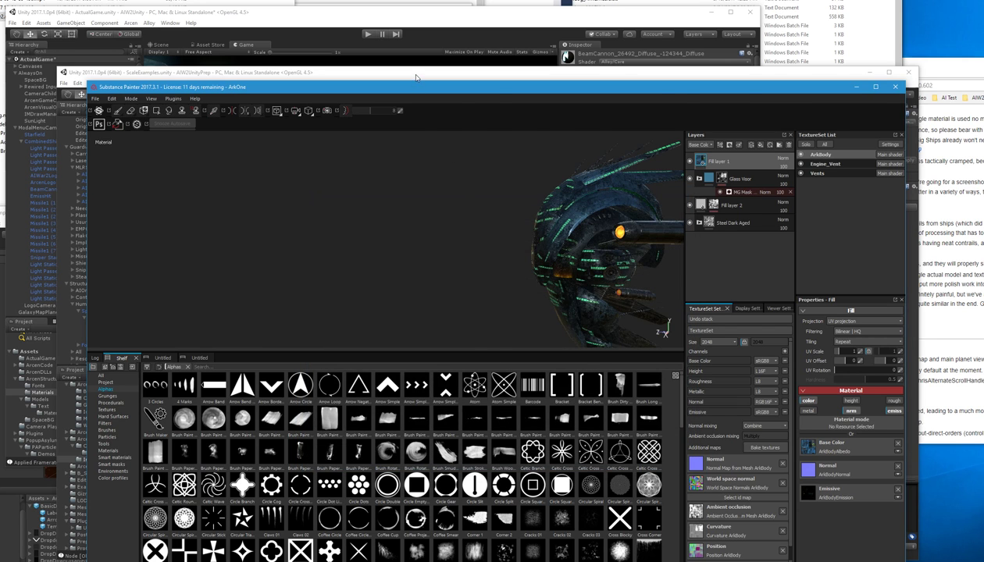
- Save the ArkOne project in Substance Painter
key("alt+Tab")
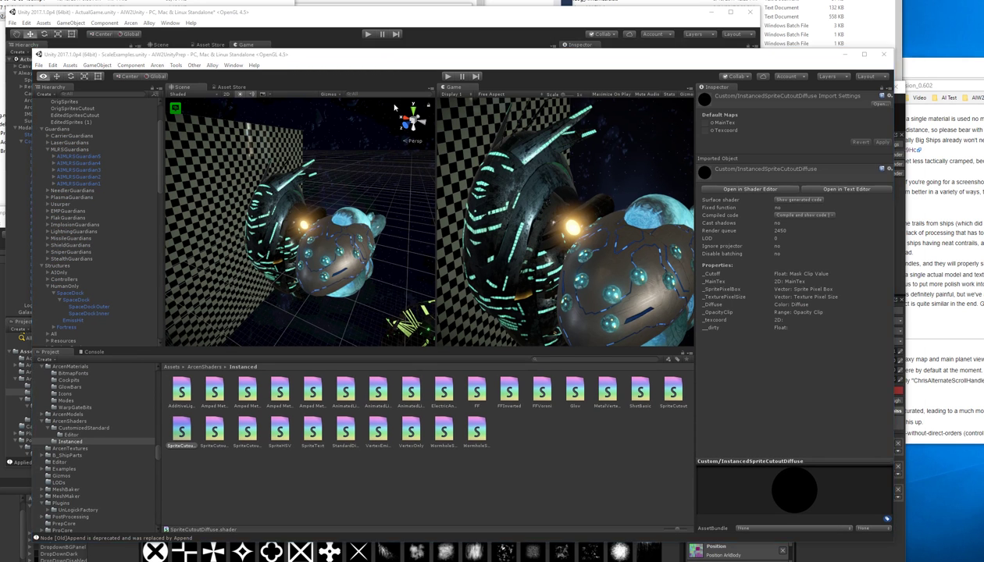
key("alt+Tab")
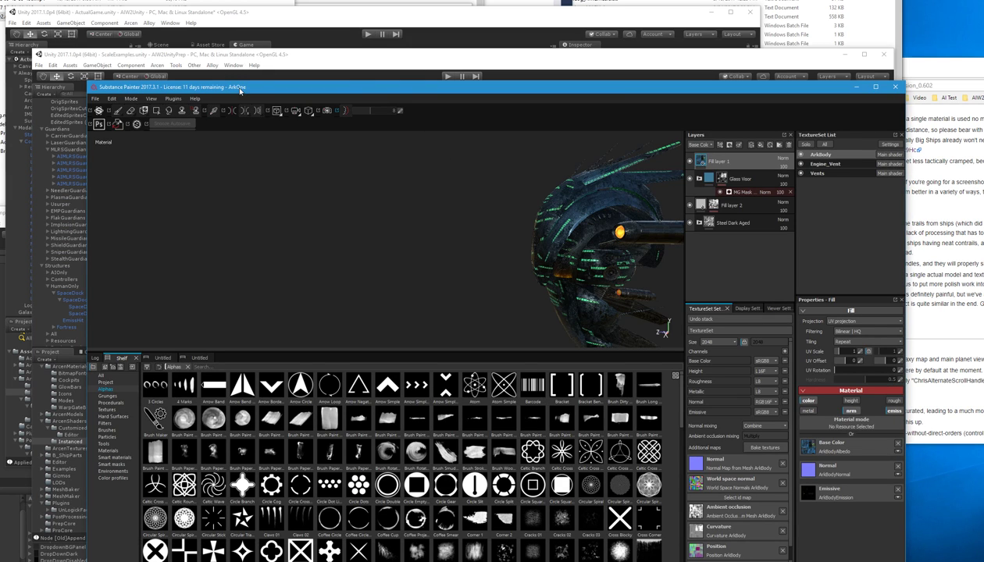
left_click_drag(234, 85, 209, 51)
key("ctrl+s")
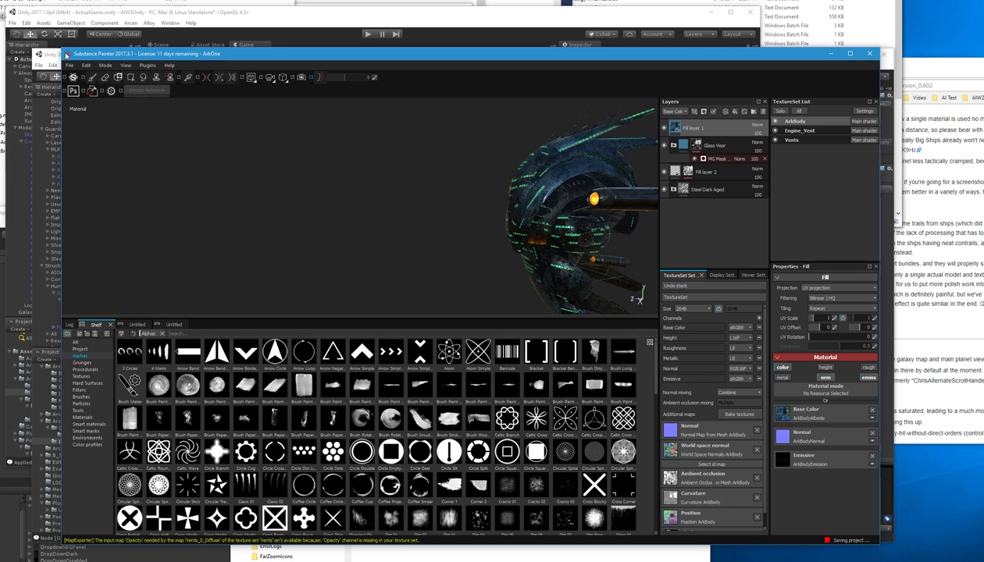
- Switch to the ScaleExamples scene in Unity and select the dark ark ship with green light strips
key("alt+Tab")
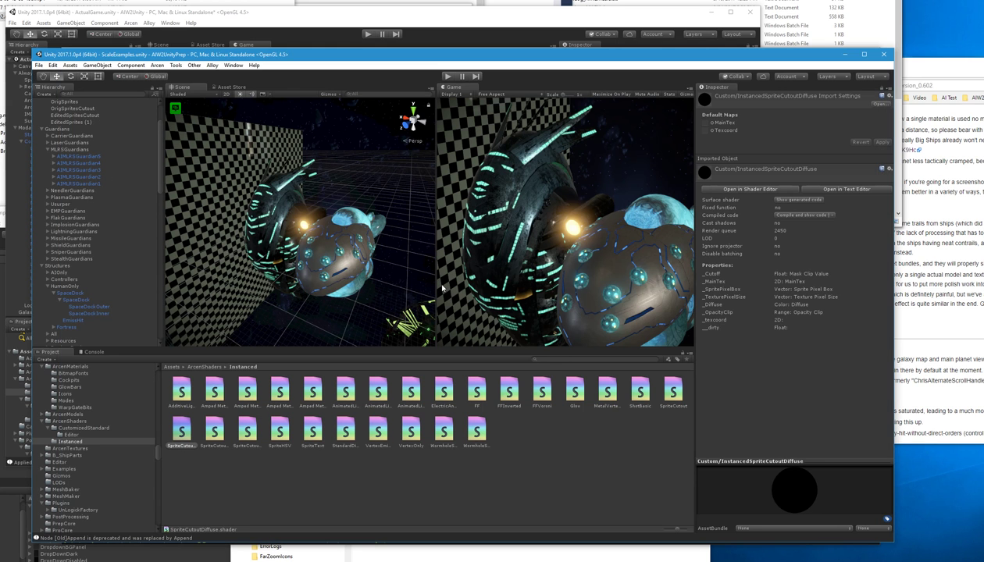
left_click(259, 234)
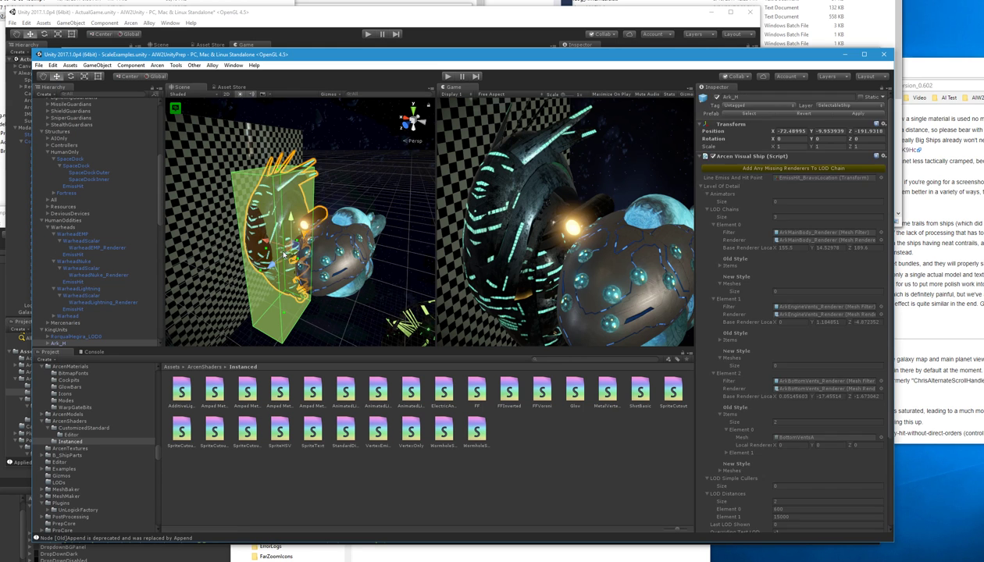
- Locate the ArkBody material used by the ark's main body renderer and open ArkOne's Materials folder in File Explorer
scroll(781, 347, "down", 2)
scroll(769, 341, "up", 2)
double_click(792, 232)
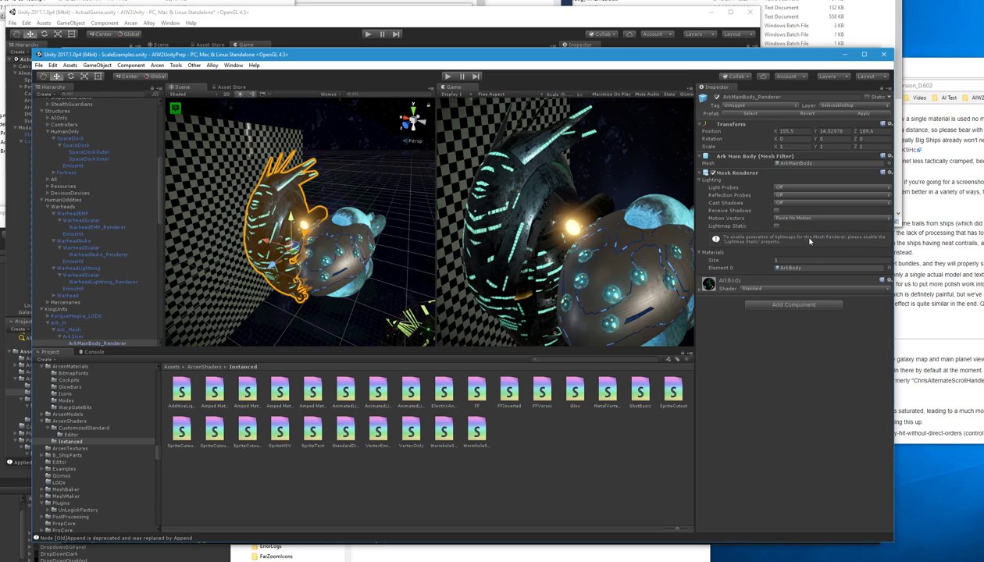
left_click(795, 267)
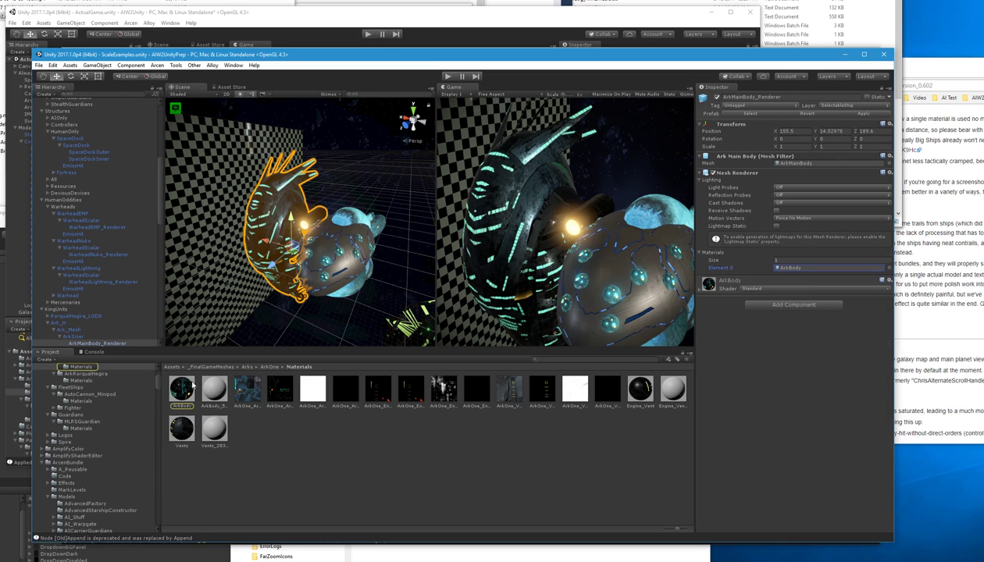
left_click(182, 394)
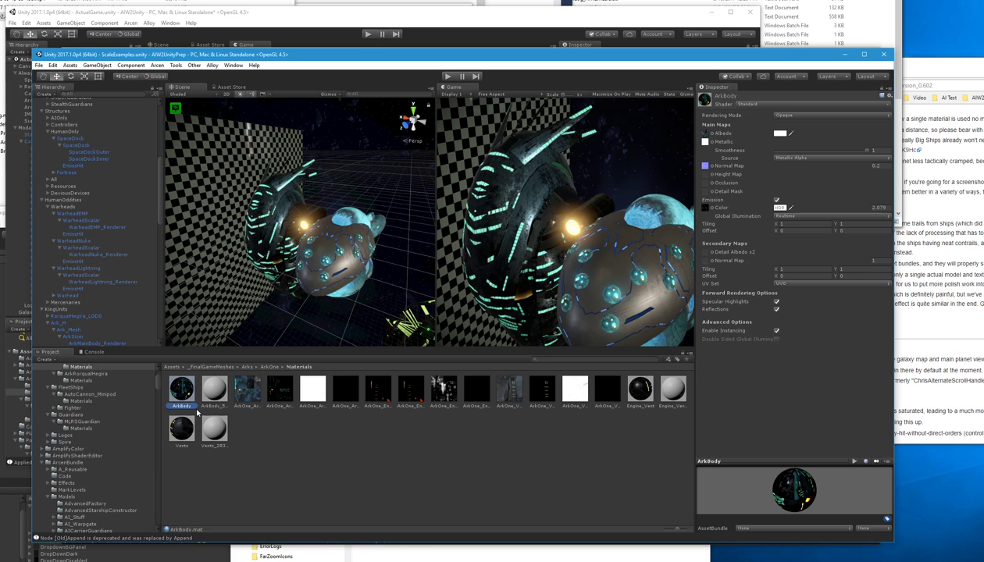
right_click(196, 406)
left_click(214, 422)
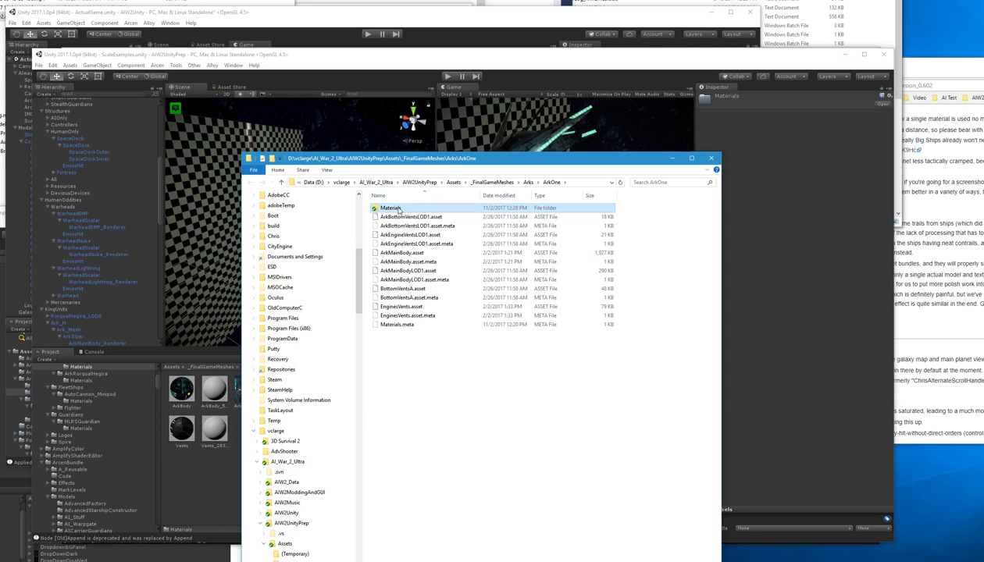
double_click(398, 208)
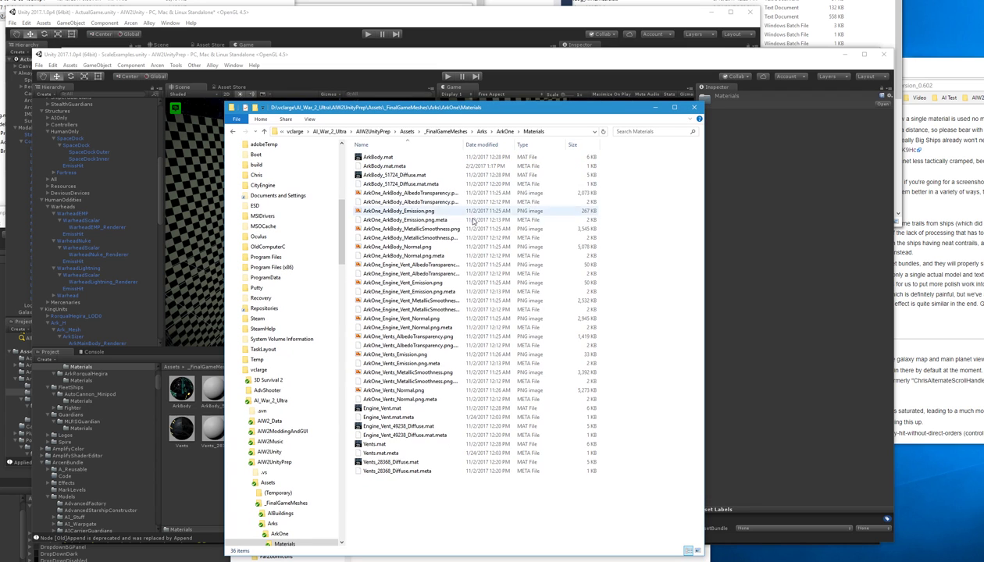
- Delete all old ArkOne texture PNGs and their meta files, from ArkOne_ArkBody_AlbedoTransparency through ArkOne_Vents_Normal
left_click(431, 194)
left_click(426, 399, "shift")
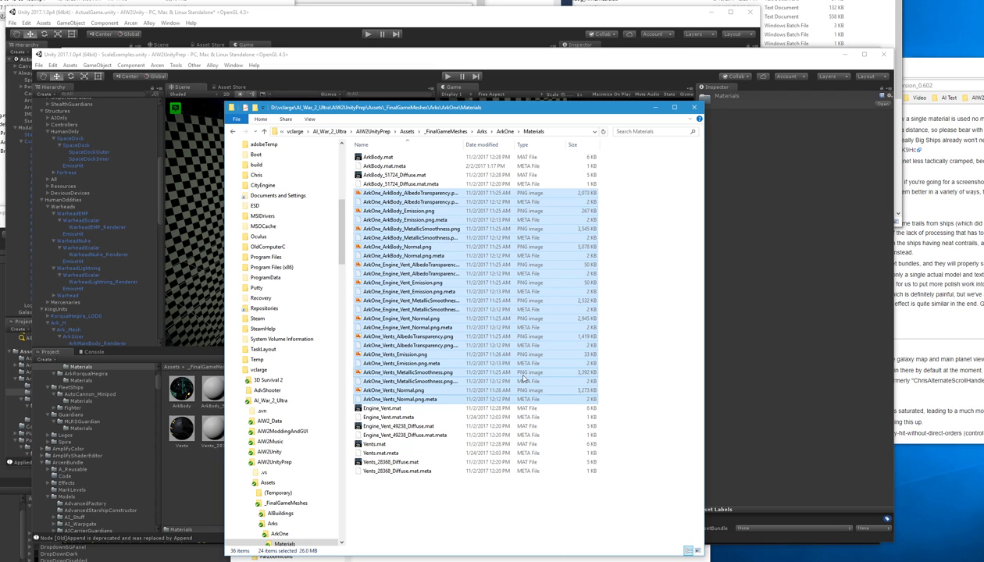
key("Delete")
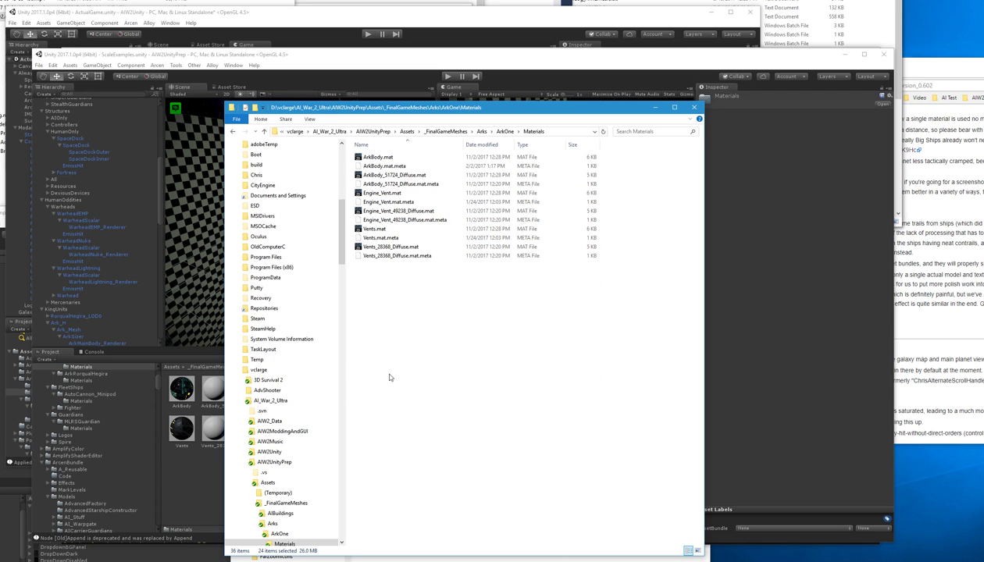
- Copy all exported PNG textures from ArkOne's Output folder into the Unity project's ArkOne Materials folder
key("alt+Tab")
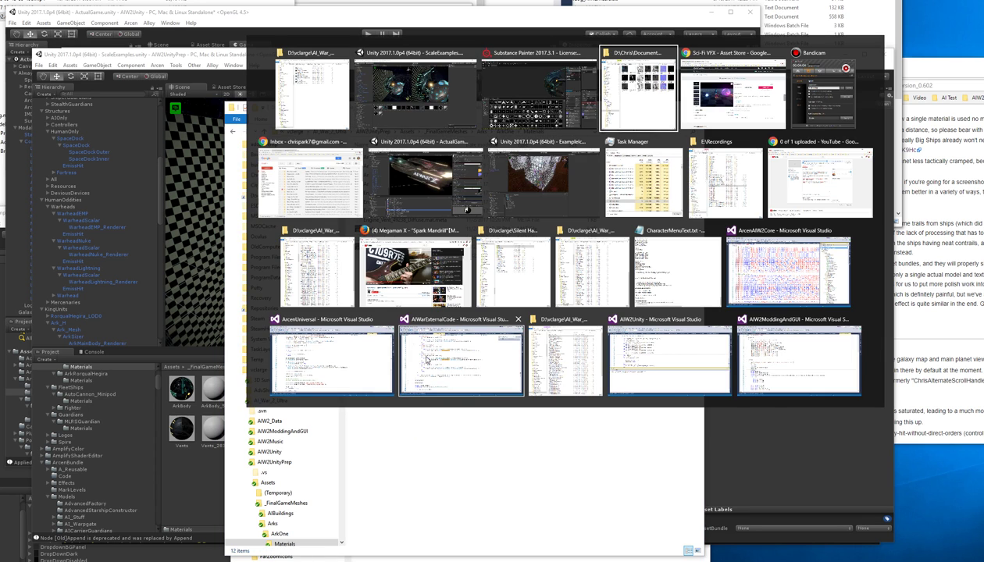
key("ctrl+a")
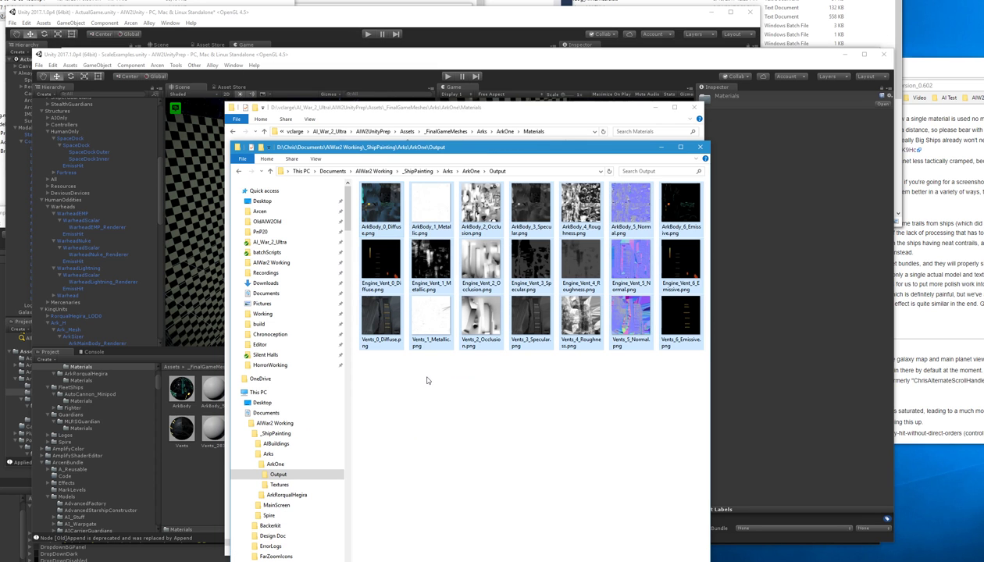
left_click(471, 114)
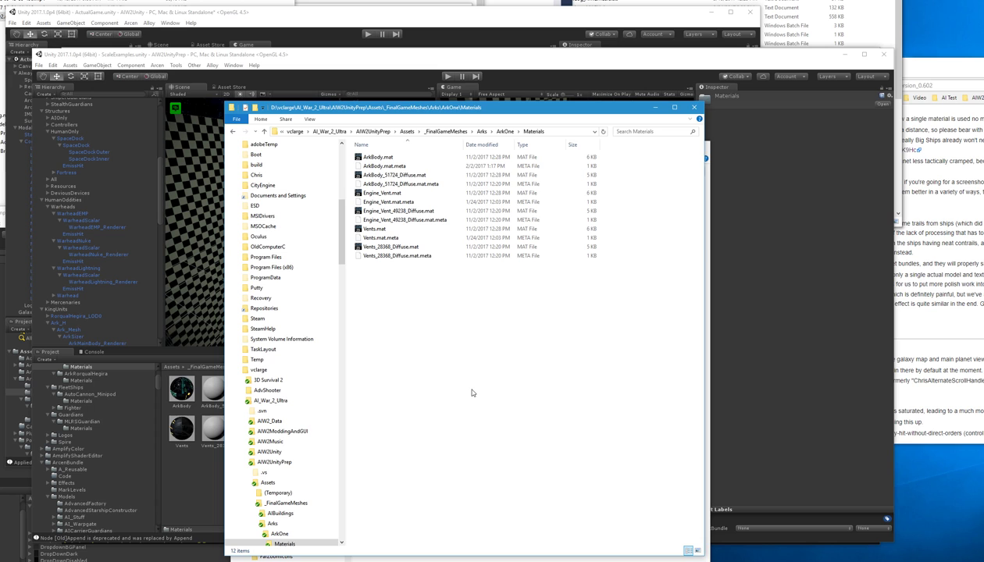
key("ctrl+v")
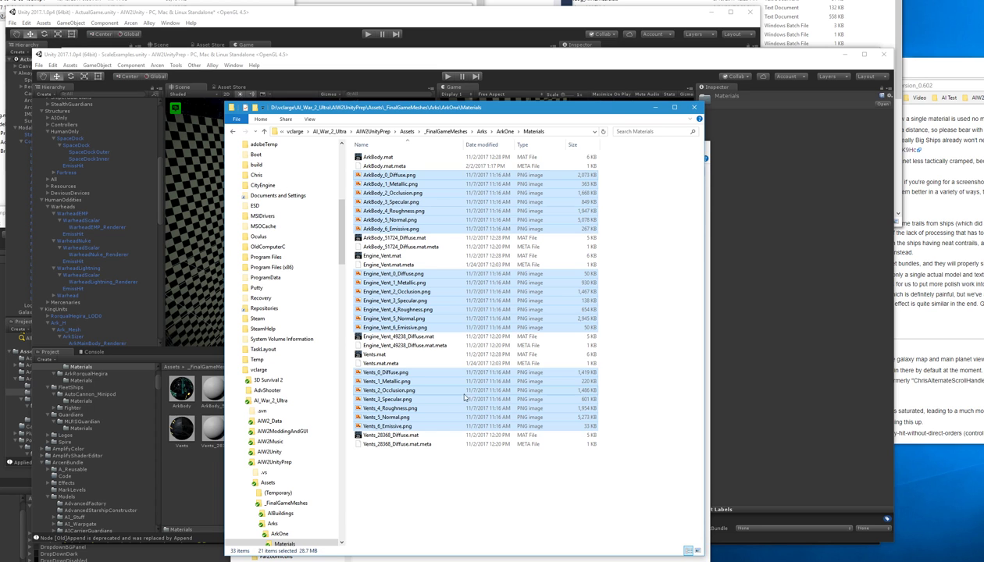
left_click(403, 494)
- In Unity, switch the ArkBody, Vents and Engine_Vent materials to the Alloy/Core shader and add an Emission section to them
left_click(339, 67)
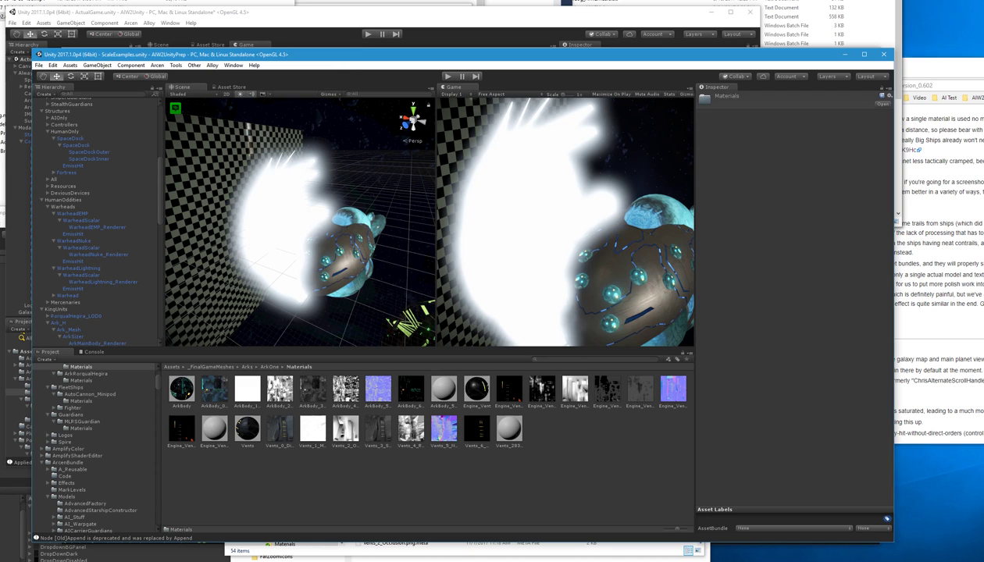
left_click(188, 397)
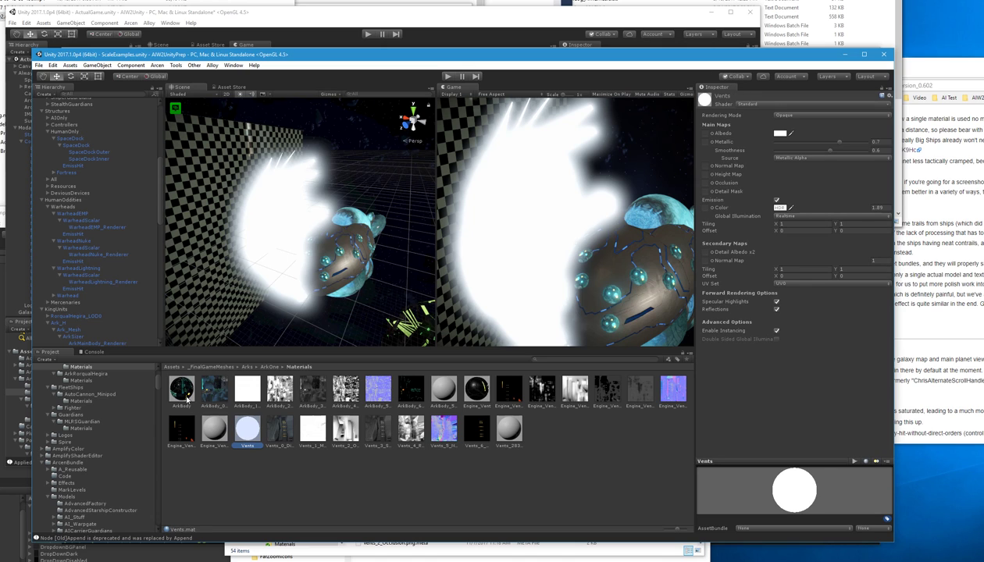
left_click(248, 430, "ctrl")
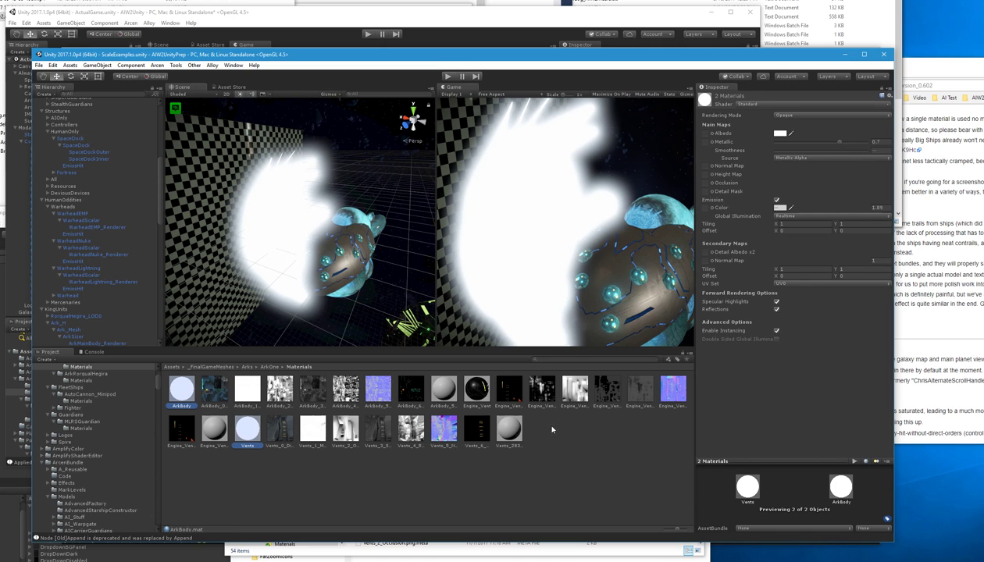
left_click(482, 391, "ctrl")
left_click(758, 106)
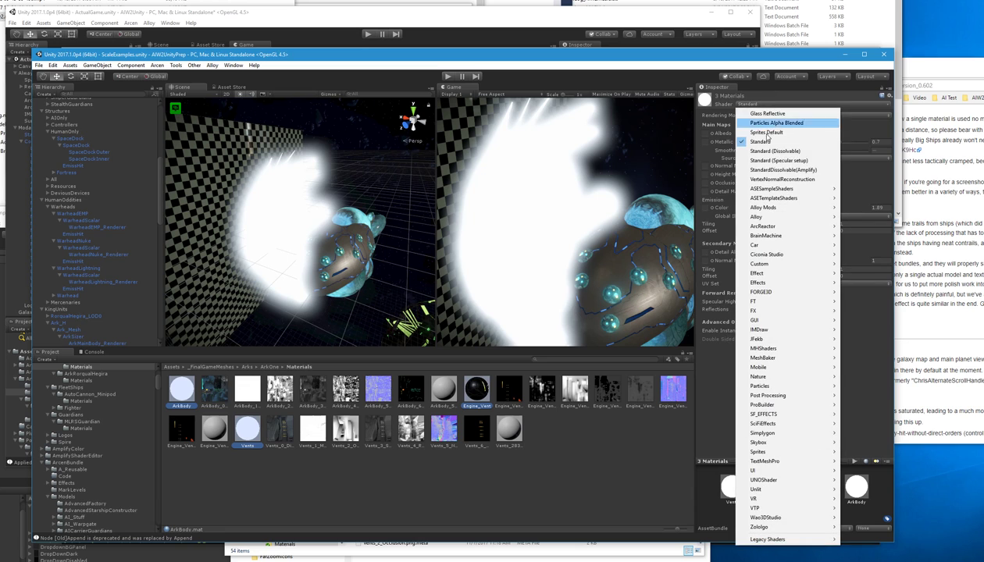
left_click(873, 227)
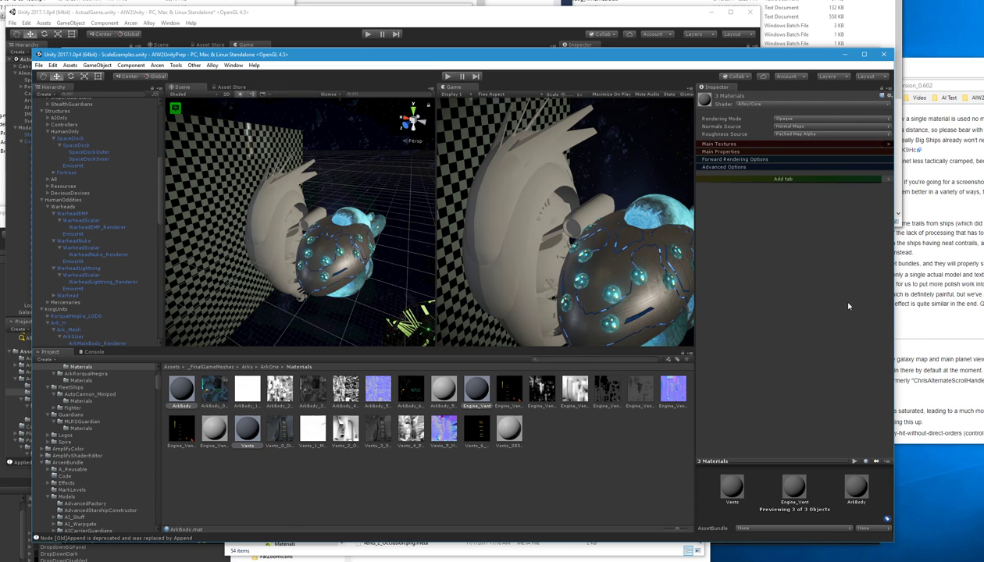
left_click(888, 179)
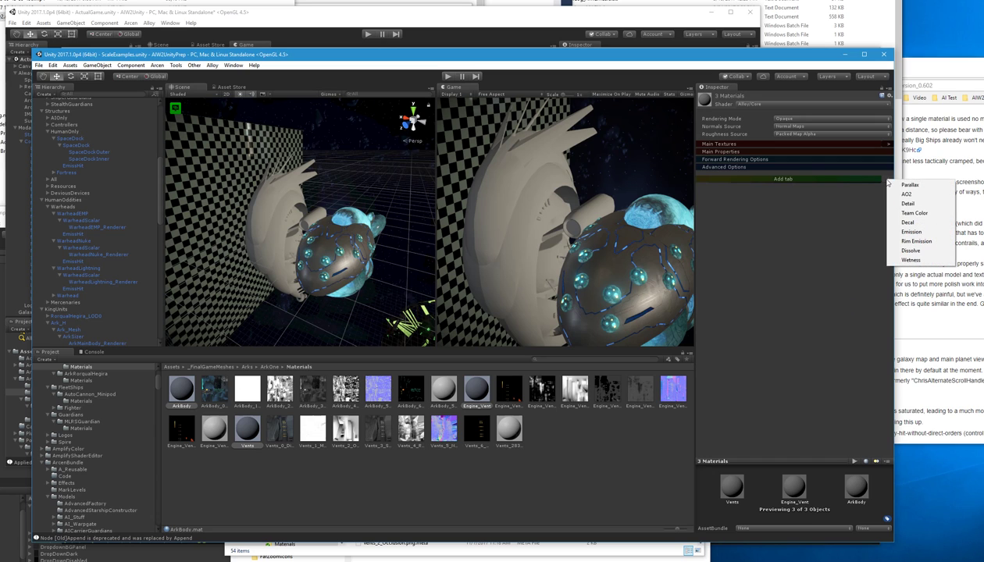
left_click(932, 233)
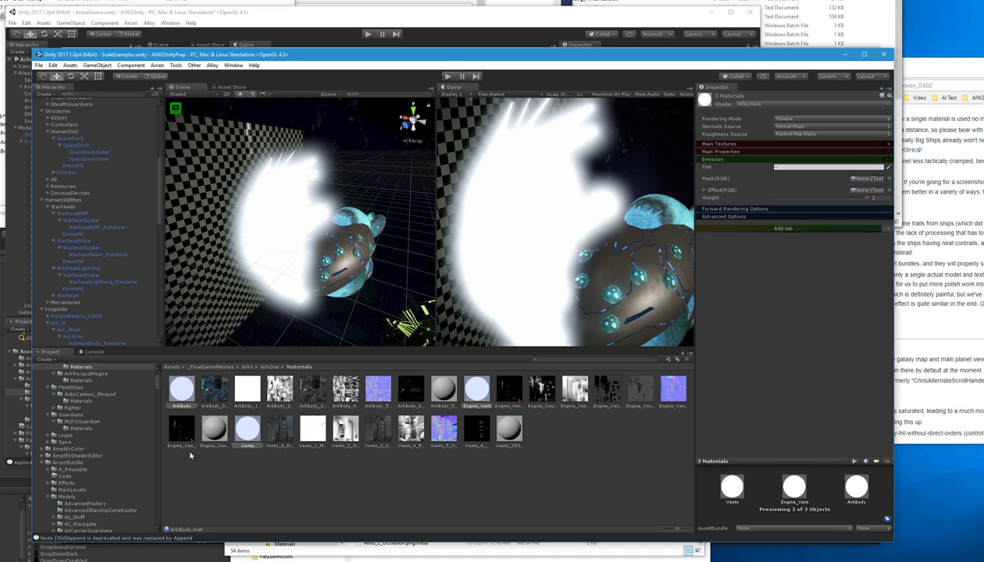
- Assign ArkBody_6_Emissive and Vents_6_Emissive as the emission masks of the ArkBody and Vents materials
left_click(186, 400)
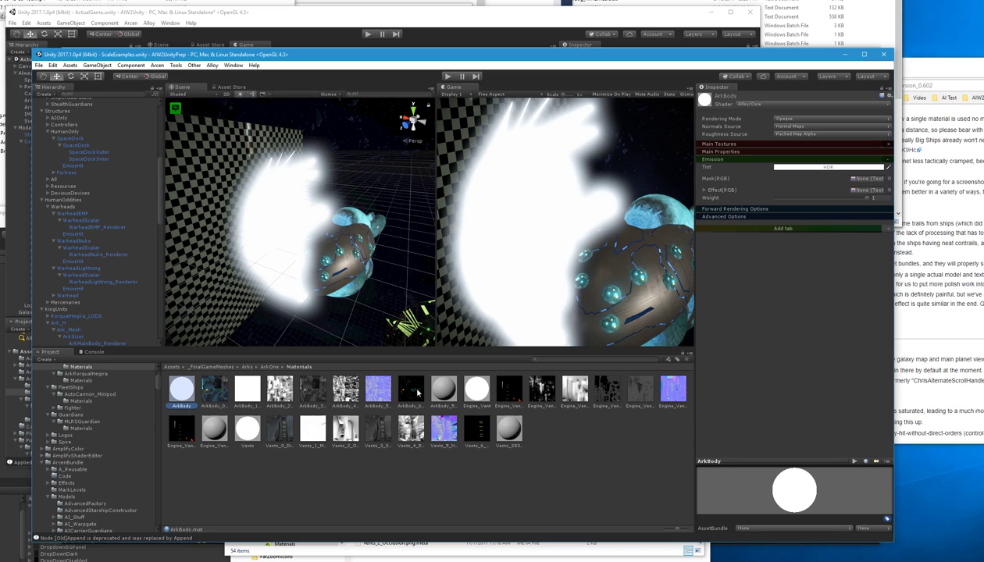
left_click_drag(414, 390, 856, 184)
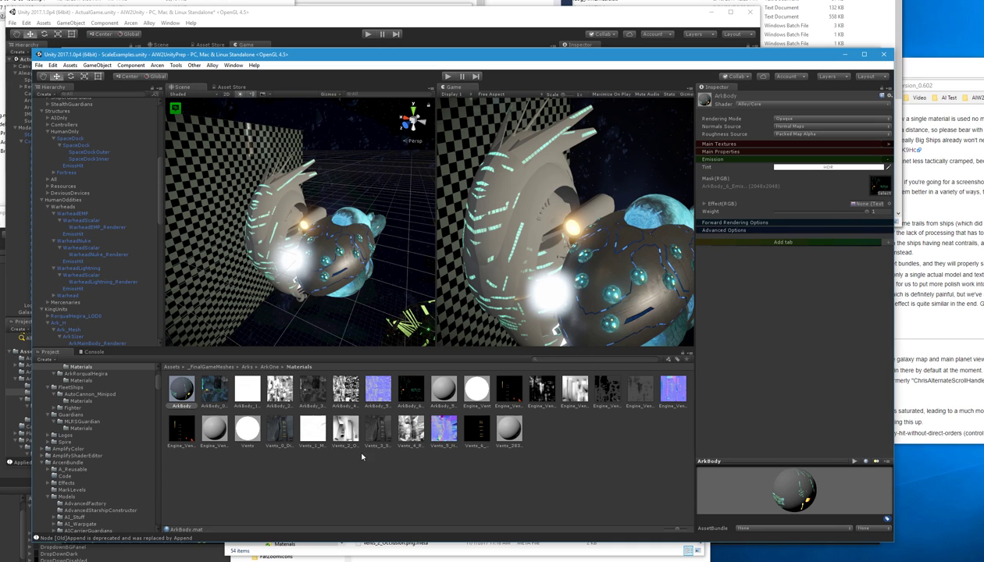
left_click(248, 434)
left_click_drag(858, 193, 855, 181)
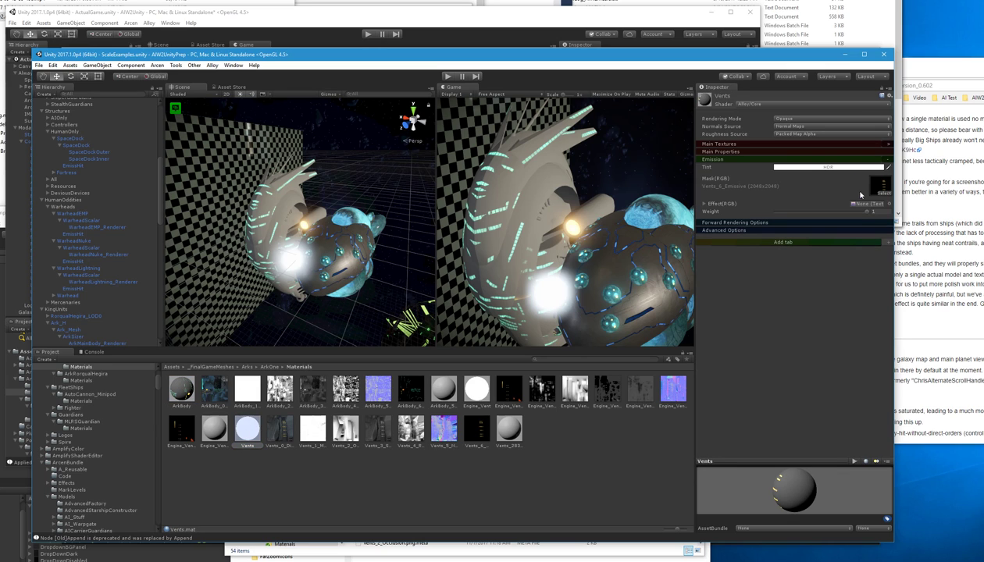
- Show the material files as a list and assign Engine_Vent_6_Emissive as the Engine_Vent material's emission mask
left_click(446, 394)
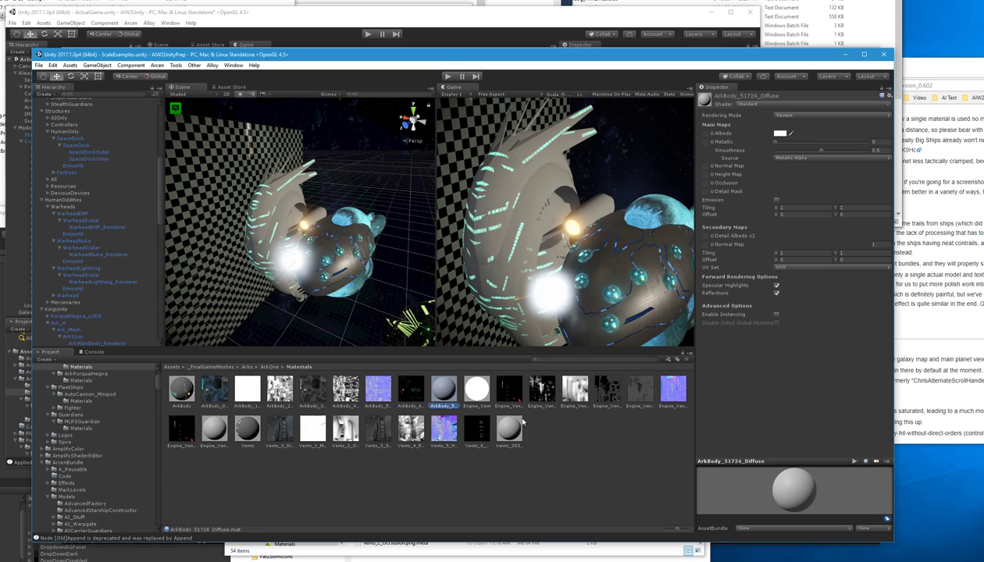
left_click(477, 390)
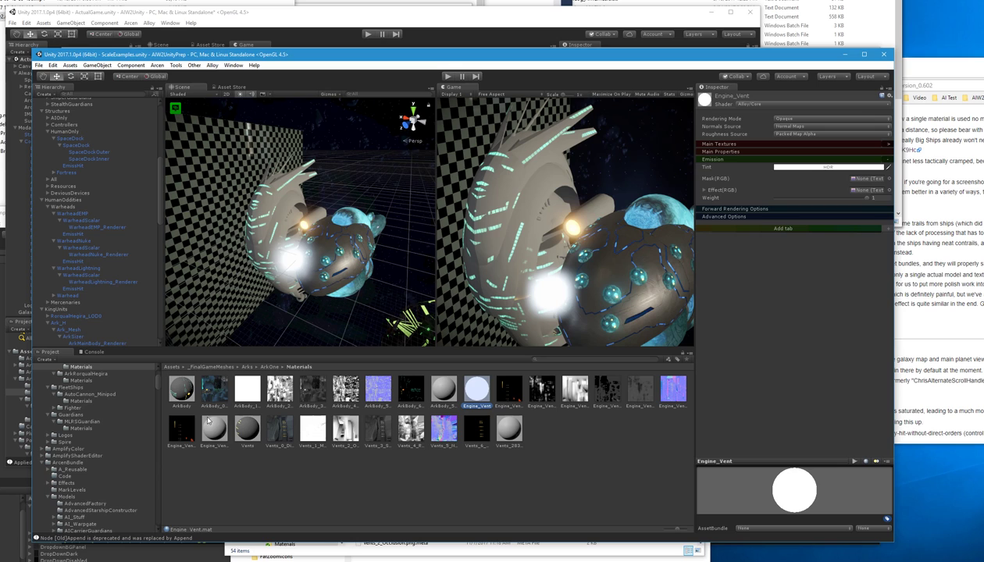
left_click_drag(676, 531, 656, 528)
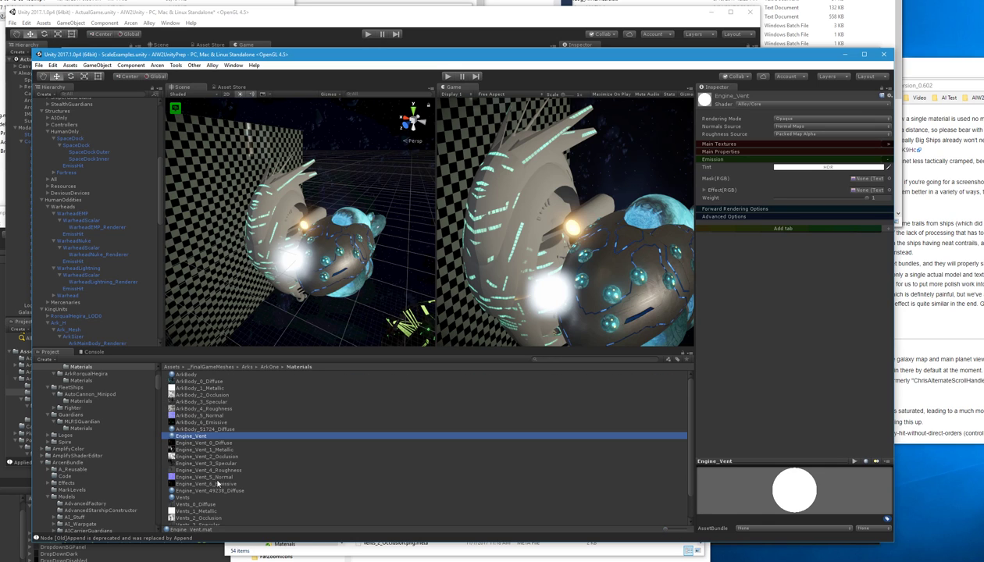
left_click_drag(216, 486, 858, 184)
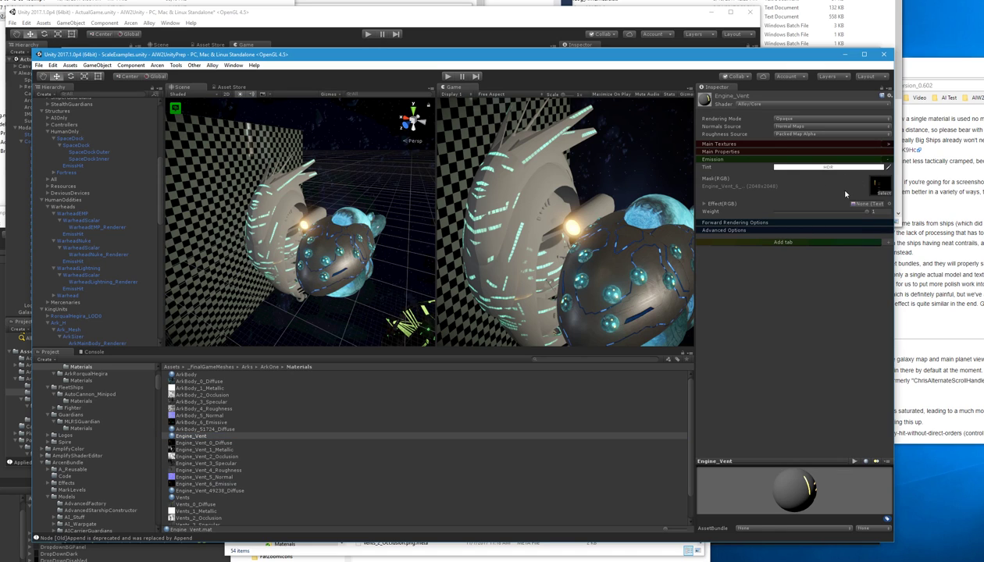
- Expand the ArkBody material's texture, property and option sections and assign ArkBody_0_Diffuse as its base color
left_click(183, 376)
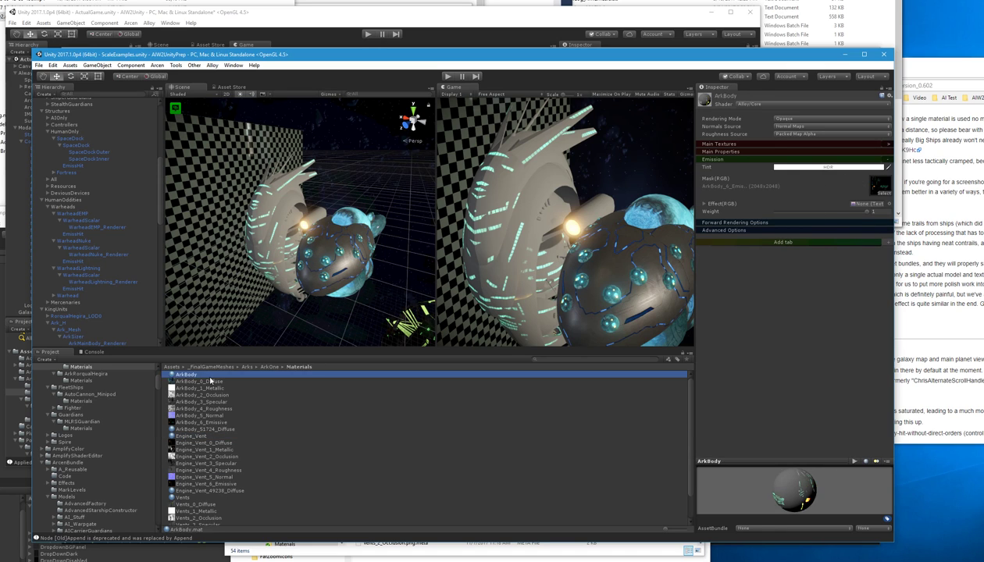
left_click(732, 146)
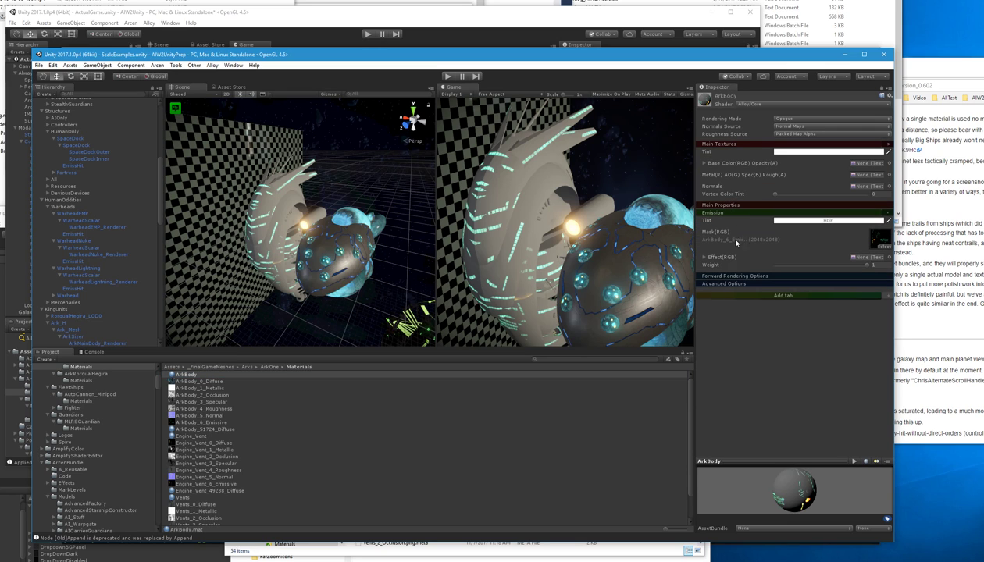
left_click(733, 276)
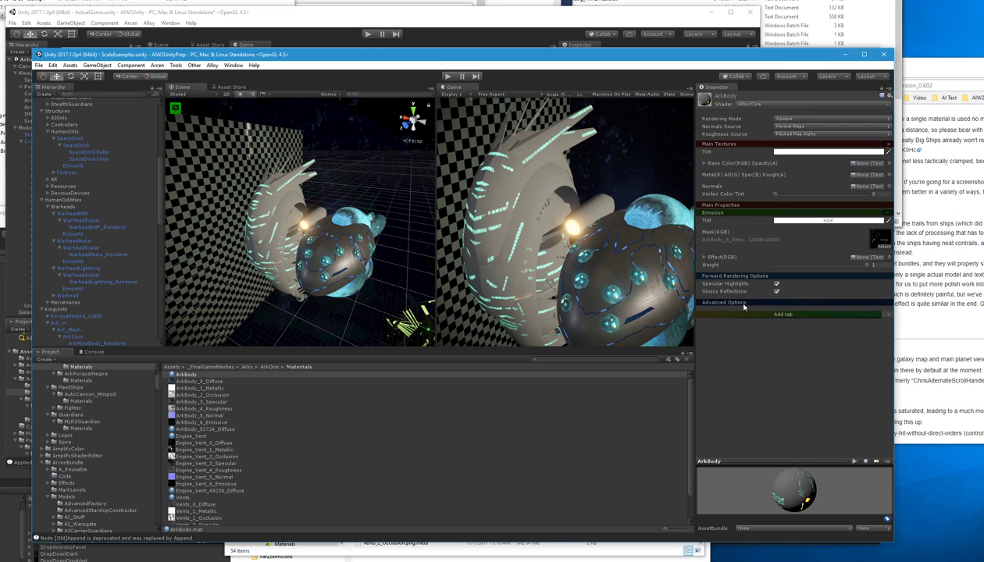
left_click(743, 304)
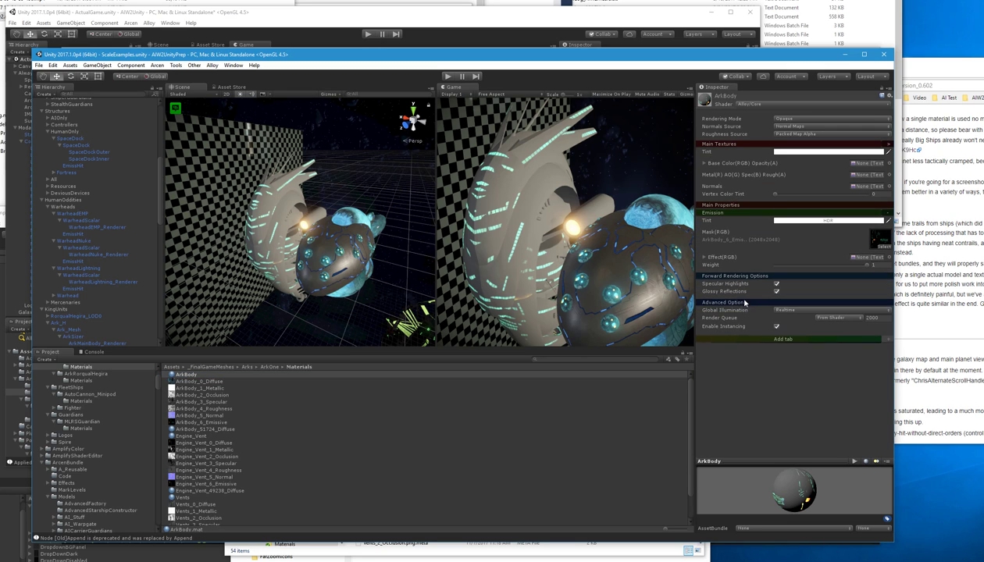
left_click(744, 205)
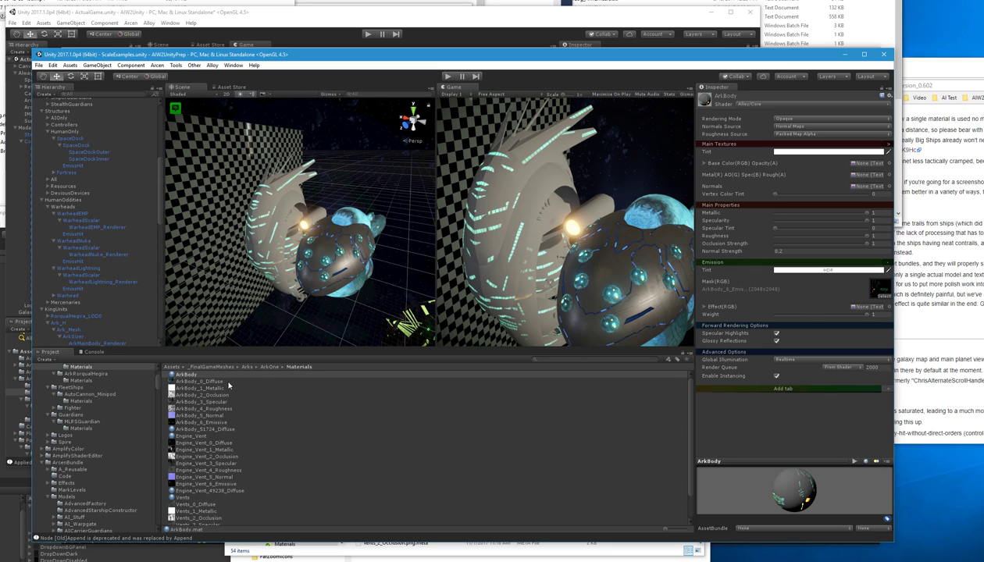
left_click_drag(205, 381, 868, 166)
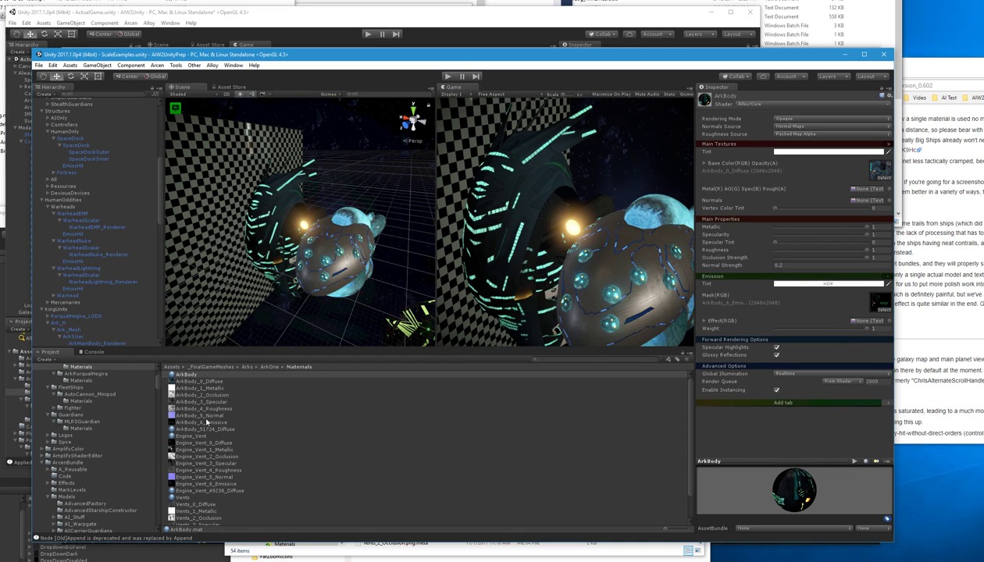
- Assign ArkBody_5_Normal as the ArkBody material's normal map and set the normal strength to 1
left_click_drag(206, 420, 857, 210)
left_click(808, 215)
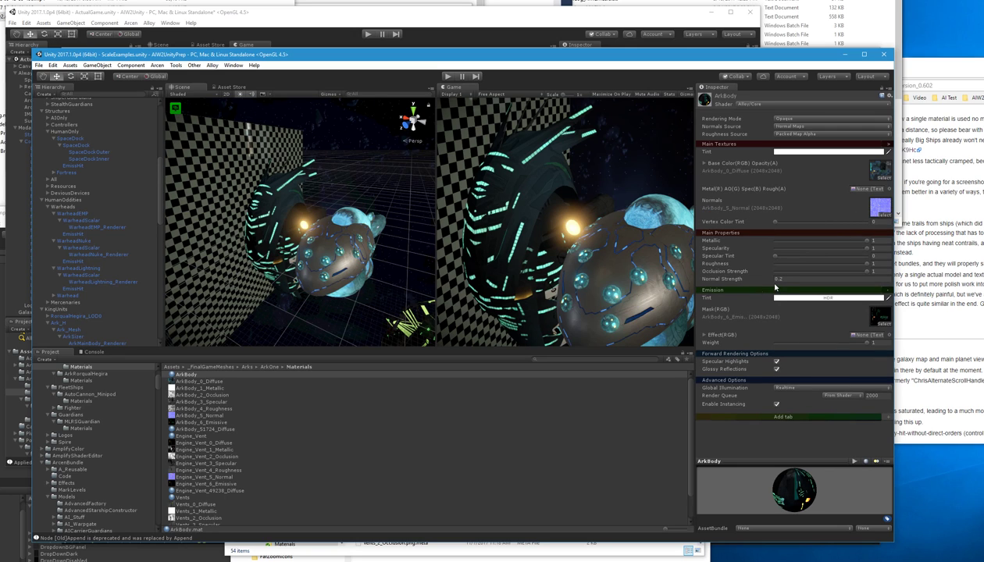
left_click(790, 279)
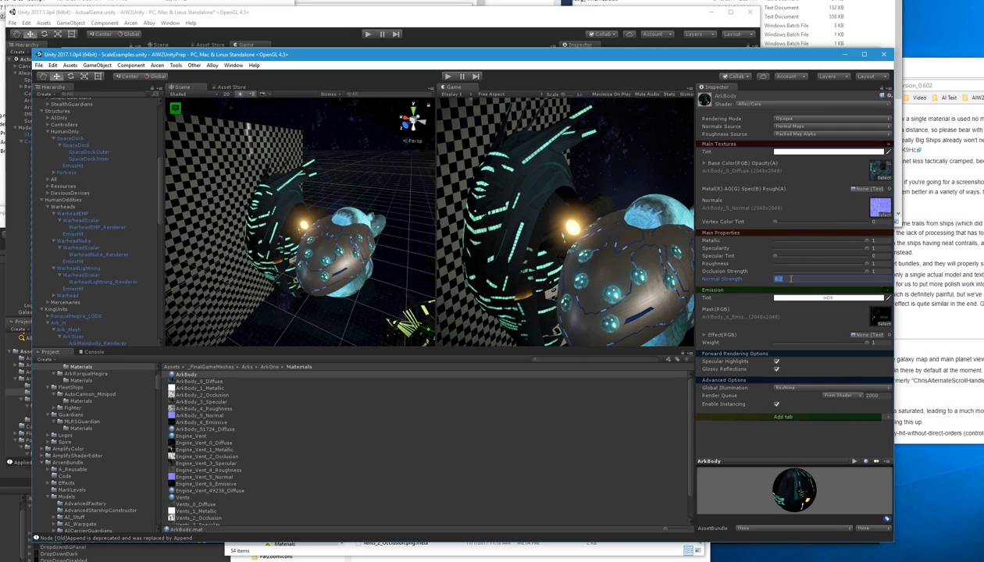
type("1")
- Open Alloy's Material Map Channel Packer and move its window beside the list of ArkBody textures
left_click(211, 64)
left_click(210, 76)
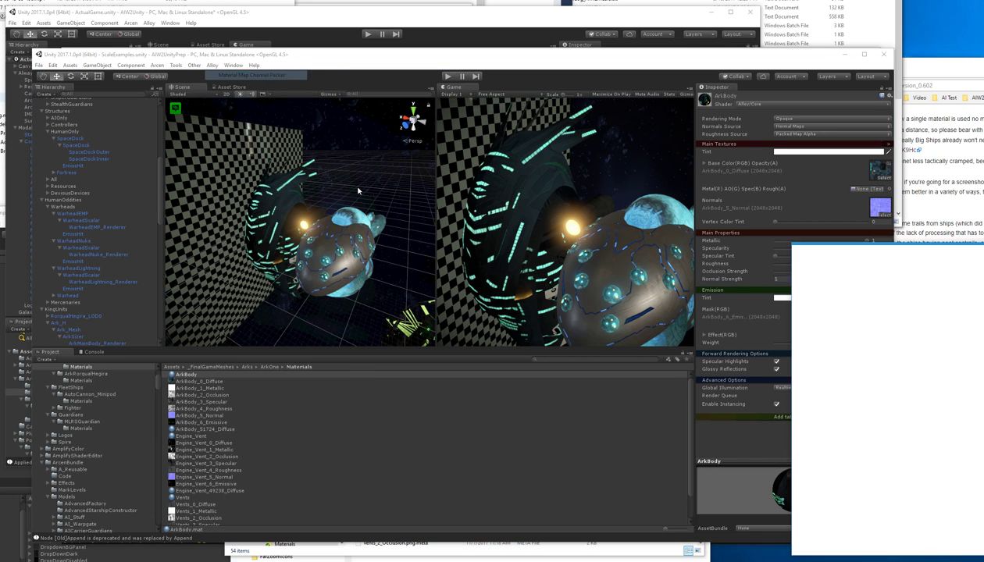
left_click_drag(910, 251, 515, 259)
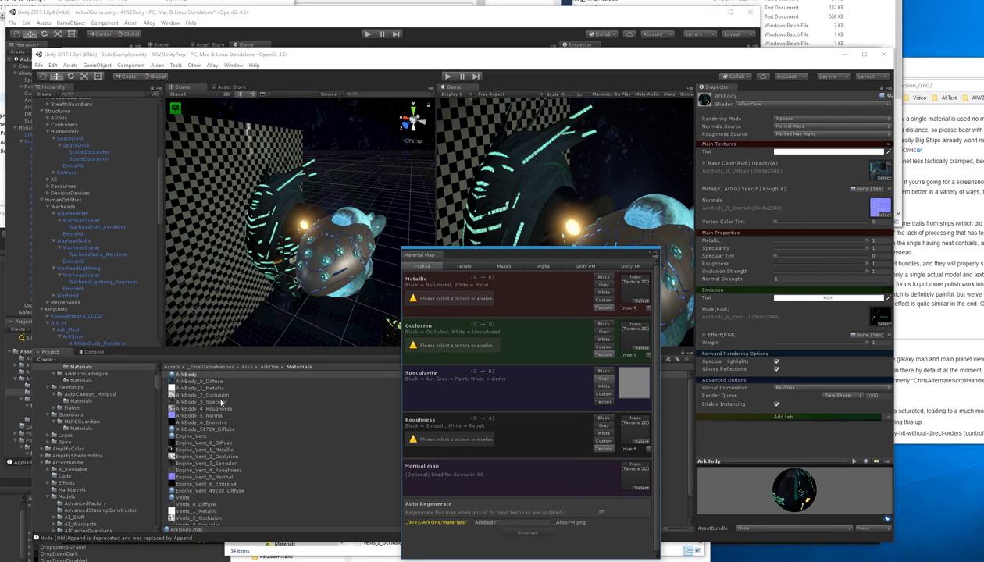
- Fill the channel packer's metallic, occlusion, specularity, roughness and normal map inputs with the matching ArkBody textures
left_click(601, 402)
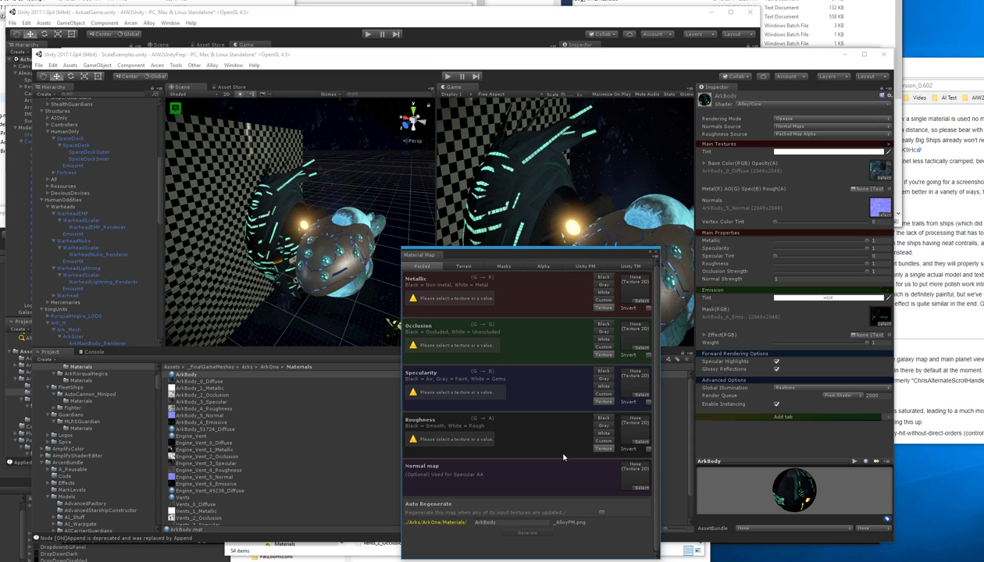
left_click_drag(211, 388, 631, 287)
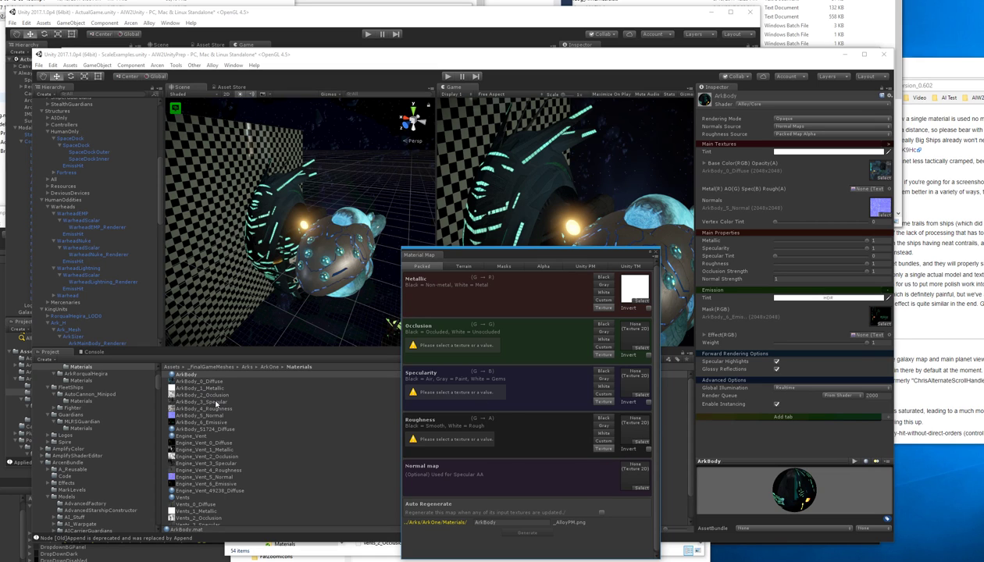
left_click_drag(213, 395, 631, 334)
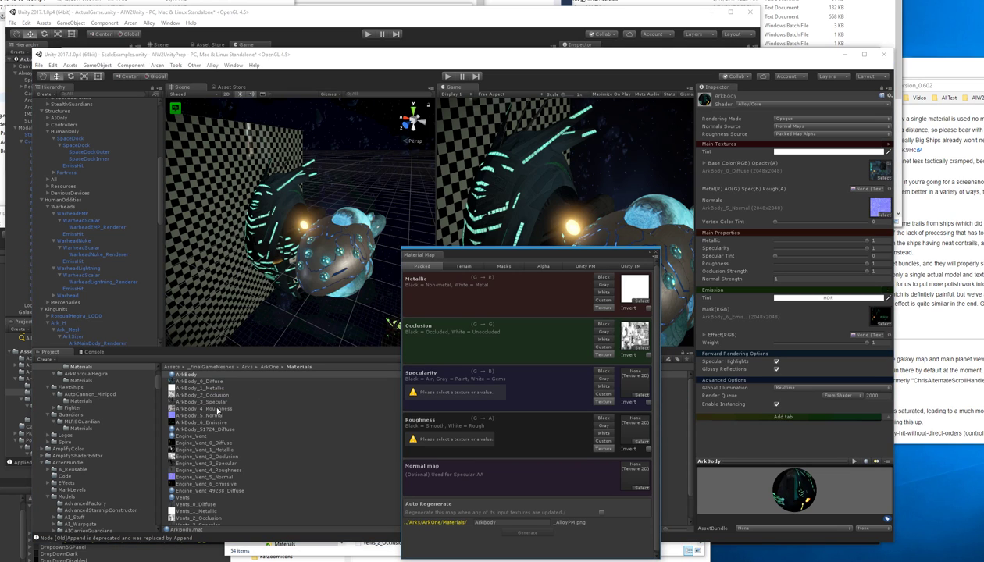
left_click_drag(217, 402, 631, 381)
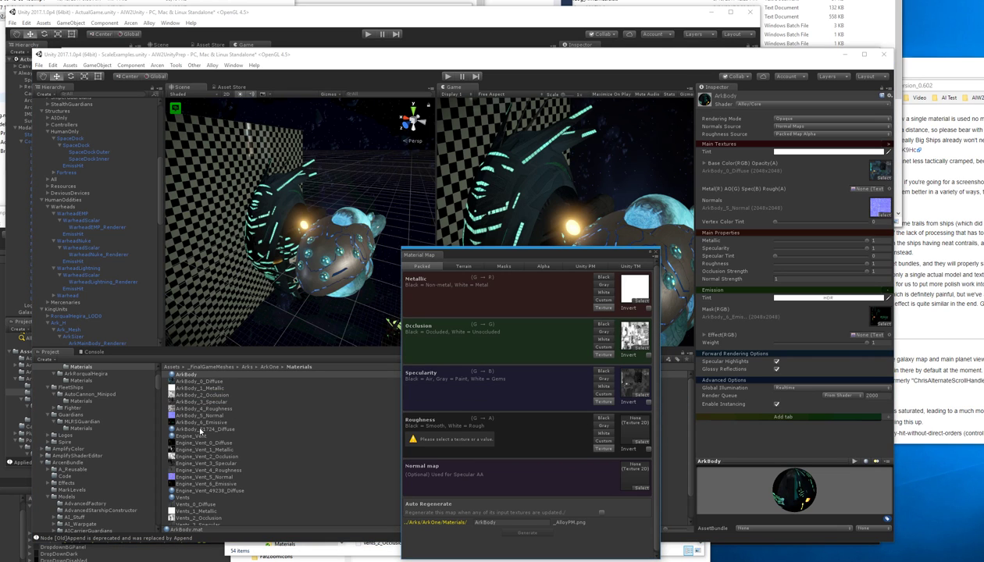
left_click_drag(221, 415, 634, 428)
left_click_drag(206, 415, 629, 469)
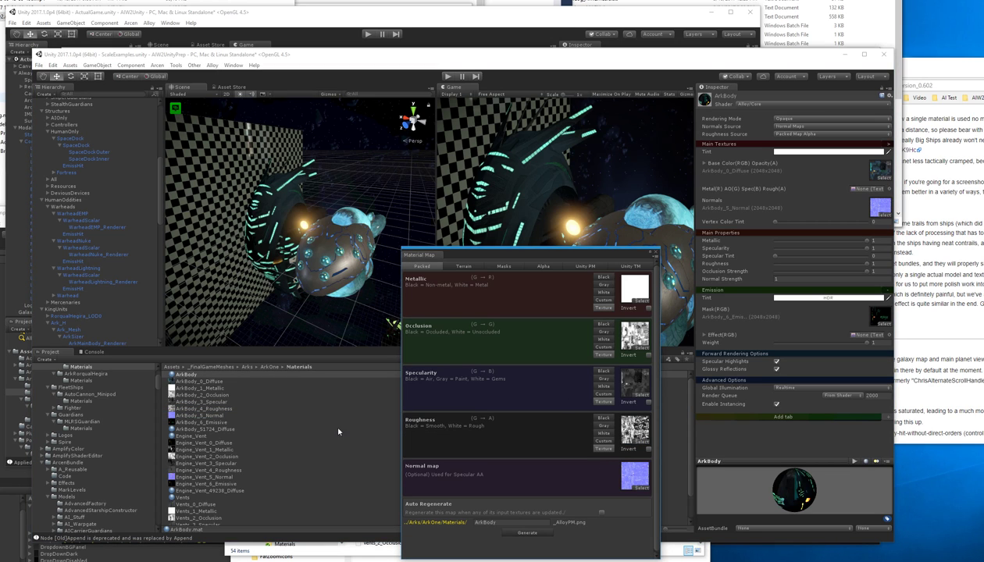
- Generate the packed map under the ArkBody name and assign ArkBody_AlloyPM as the ArkBody material's packed metal, AO, specular and roughness map
left_click(186, 375)
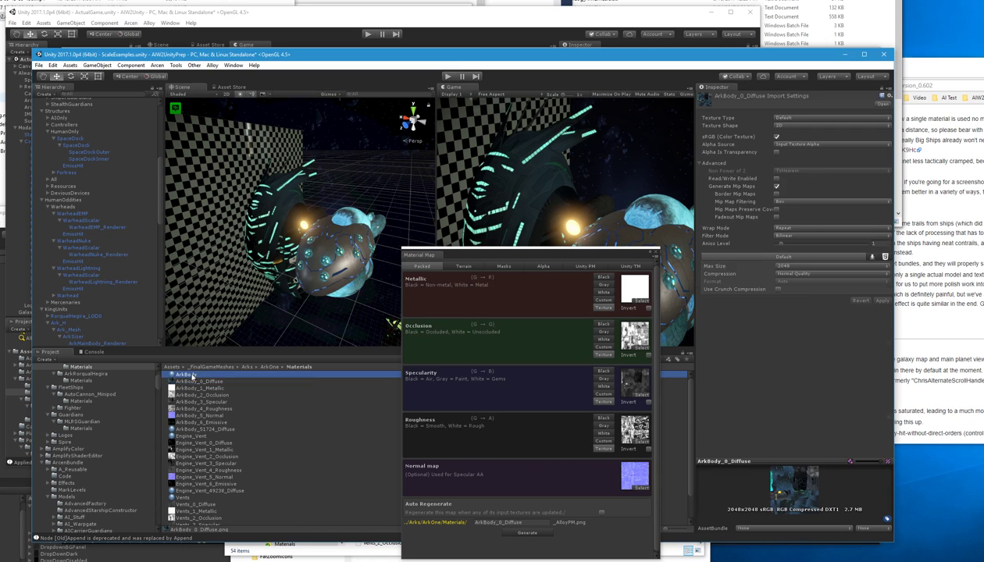
left_click(528, 534)
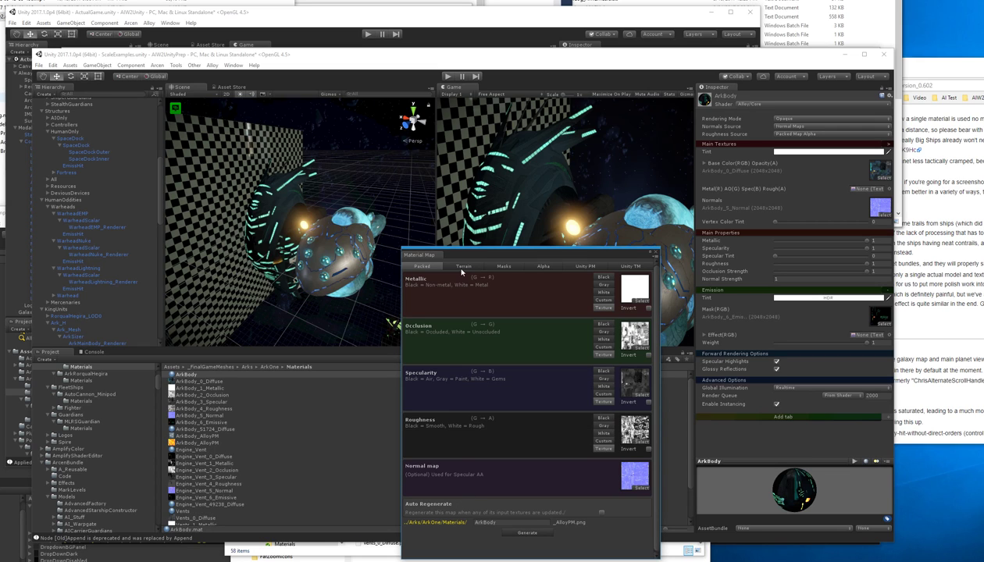
left_click_drag(461, 254, 983, 255)
left_click_drag(966, 293, 972, 292)
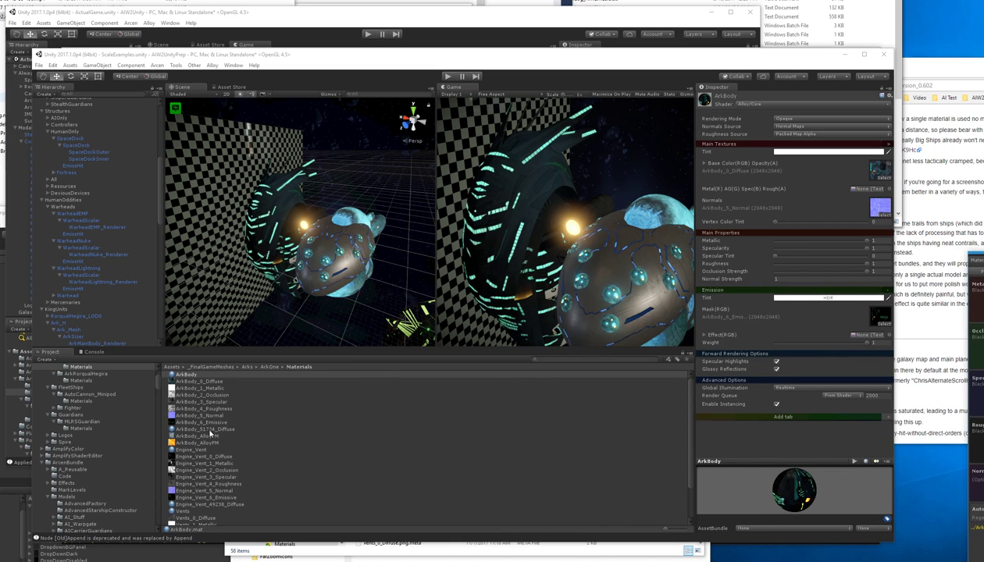
left_click_drag(211, 447, 873, 194)
- Reduce the ArkBody material's normal strength to 0.27 while checking the ship's hull up close
left_click_drag(353, 260, 297, 252, "alt")
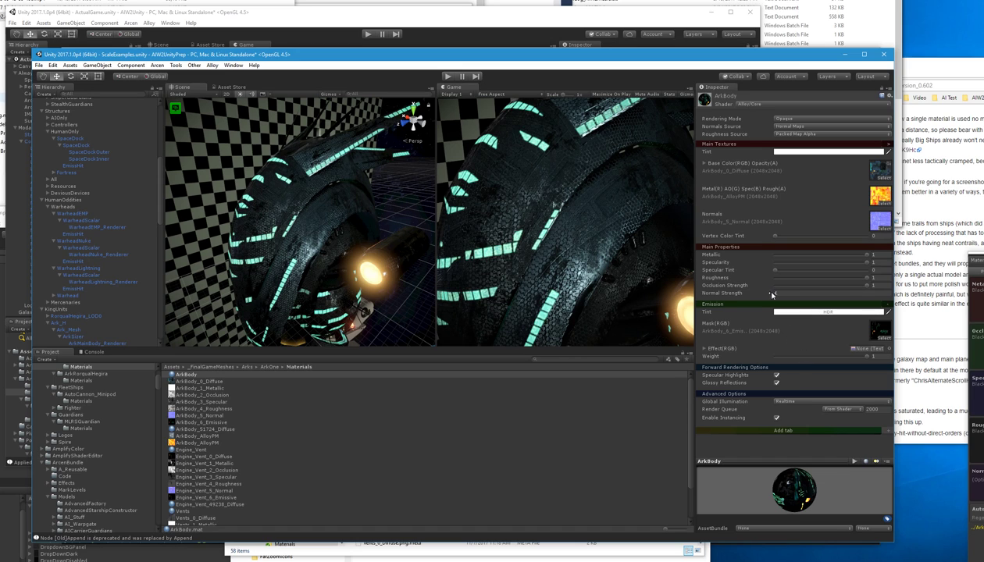
left_click_drag(771, 295, 751, 295)
left_click_drag(222, 293, 315, 295, "alt")
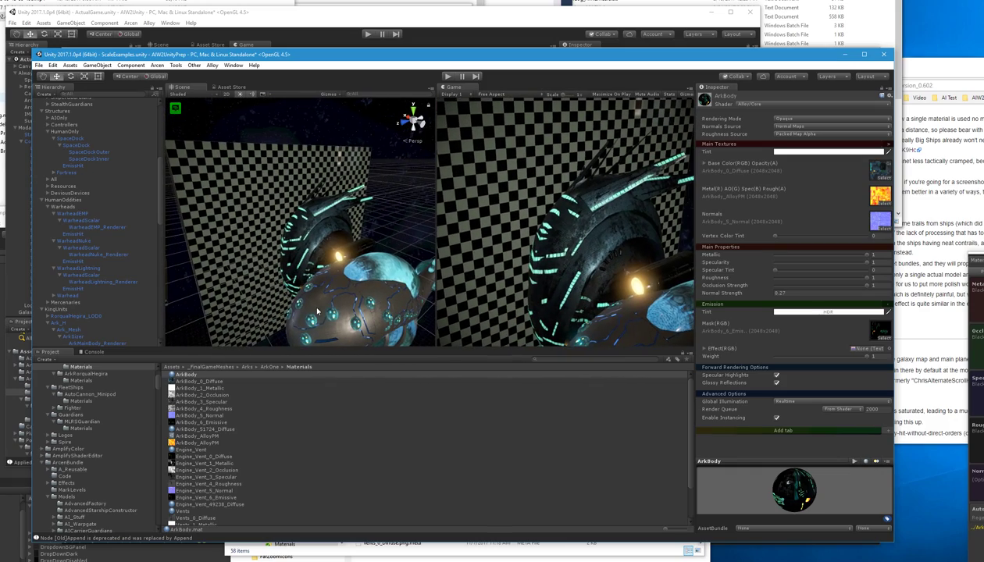
- Delete the ArkBody_1_Metallic, ArkBody_2_Occlusion, ArkBody_3_Specular and ArkBody_4_Roughness textures from the Materials folder
left_click(202, 388)
left_click(216, 409, "shift")
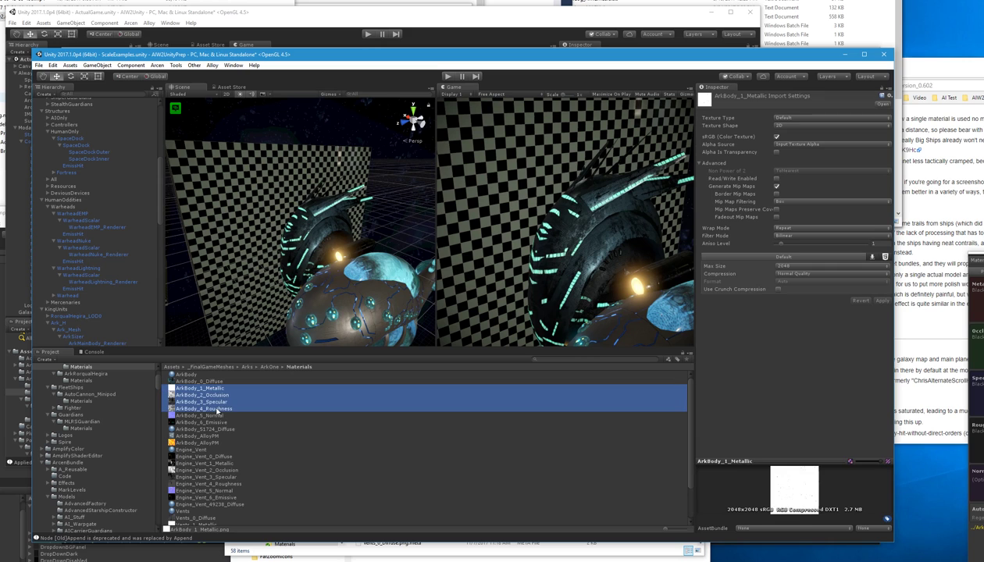
key("Delete")
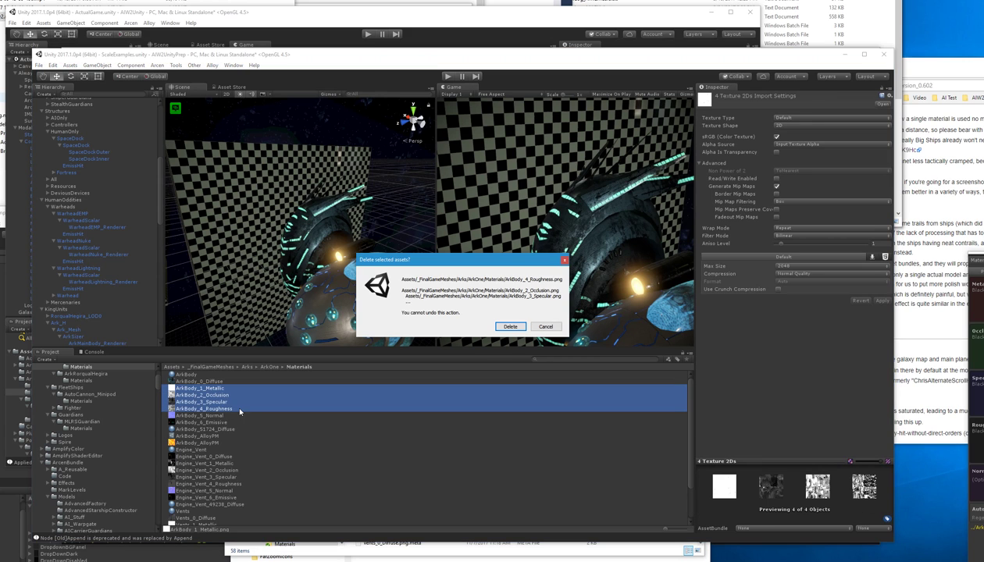
left_click(521, 327)
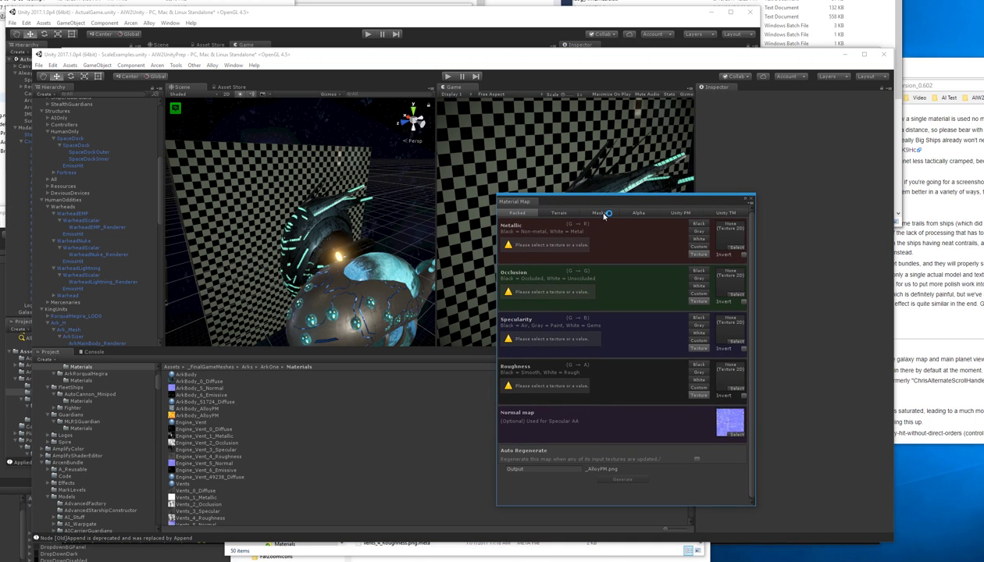
- Assign Engine_Vent_0_Diffuse as the Engine_Vent material's base color and Engine_Vent_5_Normal as its normal map, fixing the texture's normal map type
left_click(197, 422)
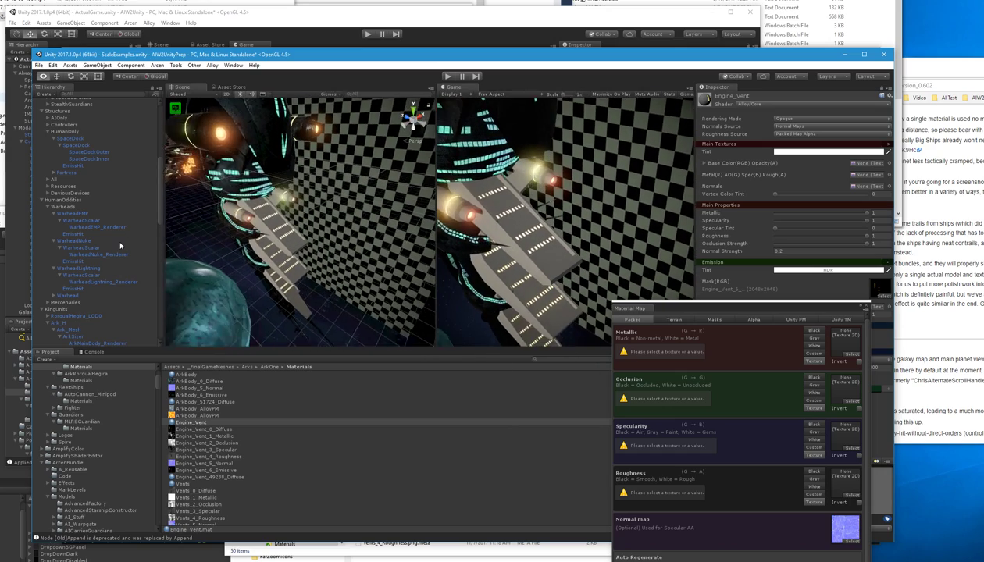
key("w")
left_click_drag(704, 317, 782, 421)
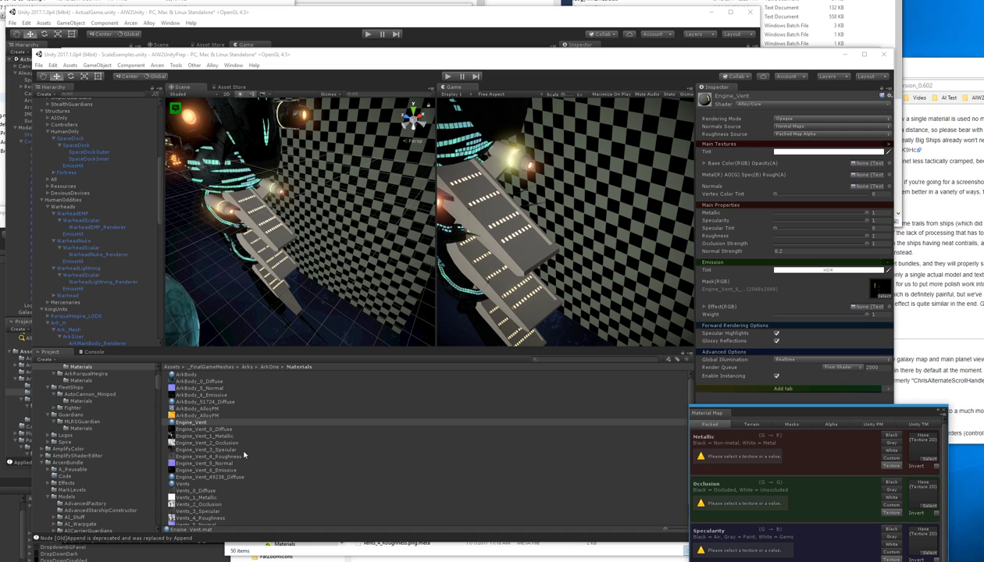
left_click_drag(225, 432, 852, 173)
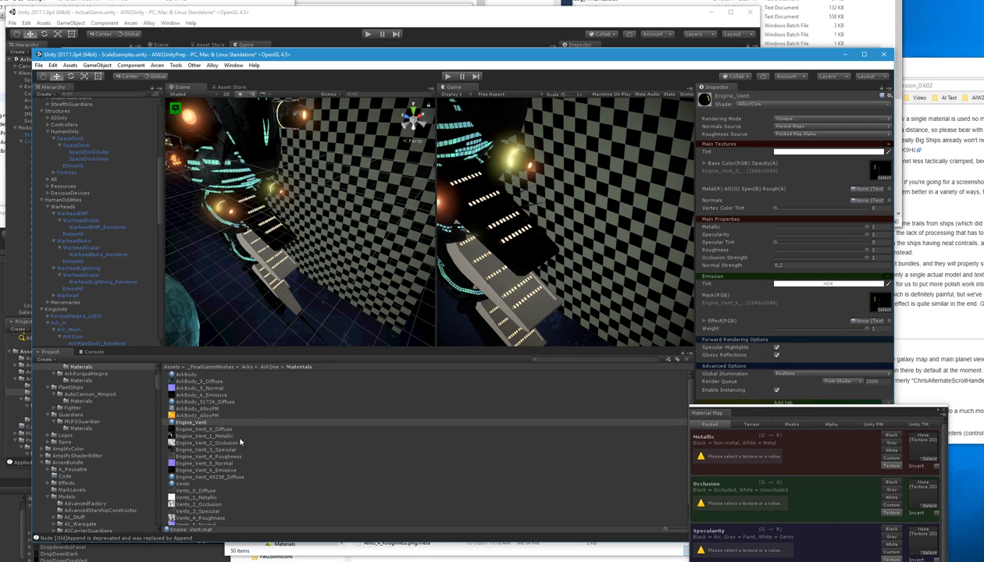
left_click_drag(187, 456, 845, 202)
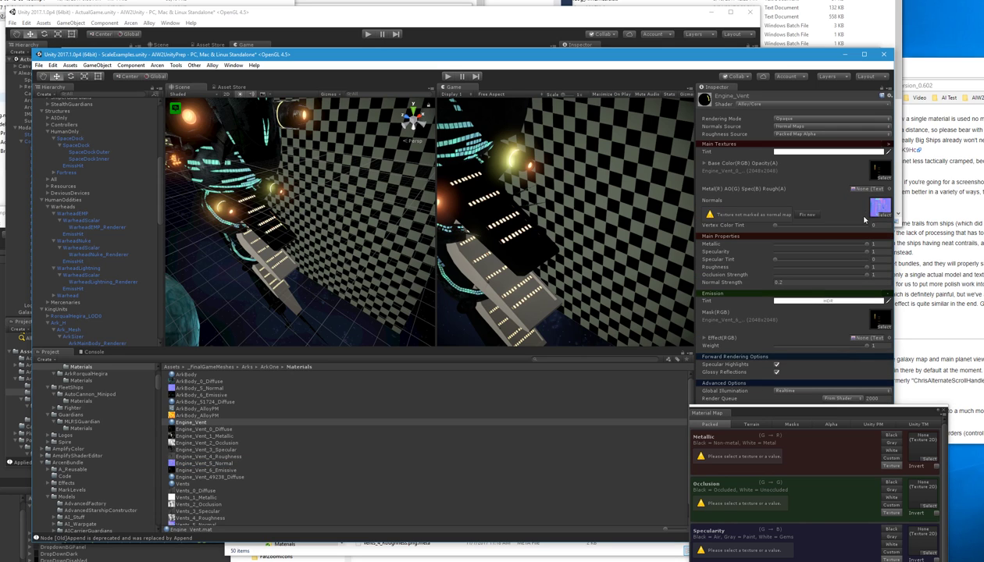
left_click(809, 215)
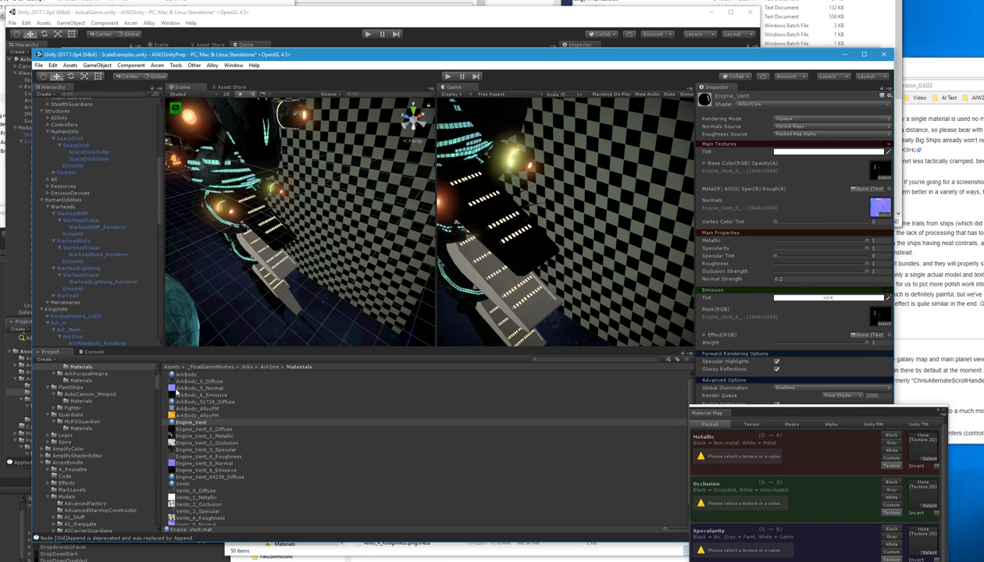
- Copy the normal strength value from the ArkBody material
left_click(183, 374)
left_click(812, 293)
- Try to select the Engine_Vent and Vents materials together for joint editing
left_click(195, 423)
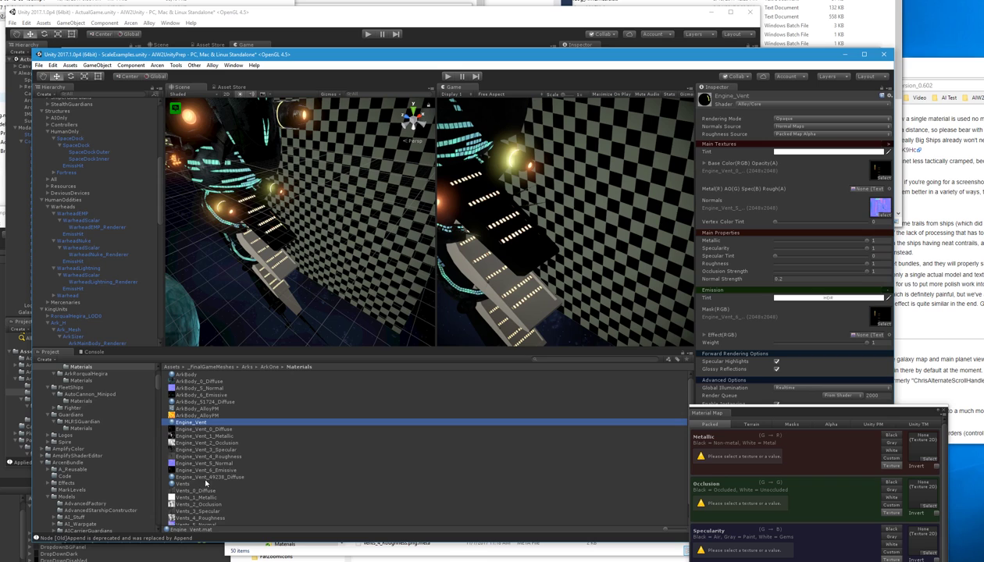
left_click(222, 478, "ctrl")
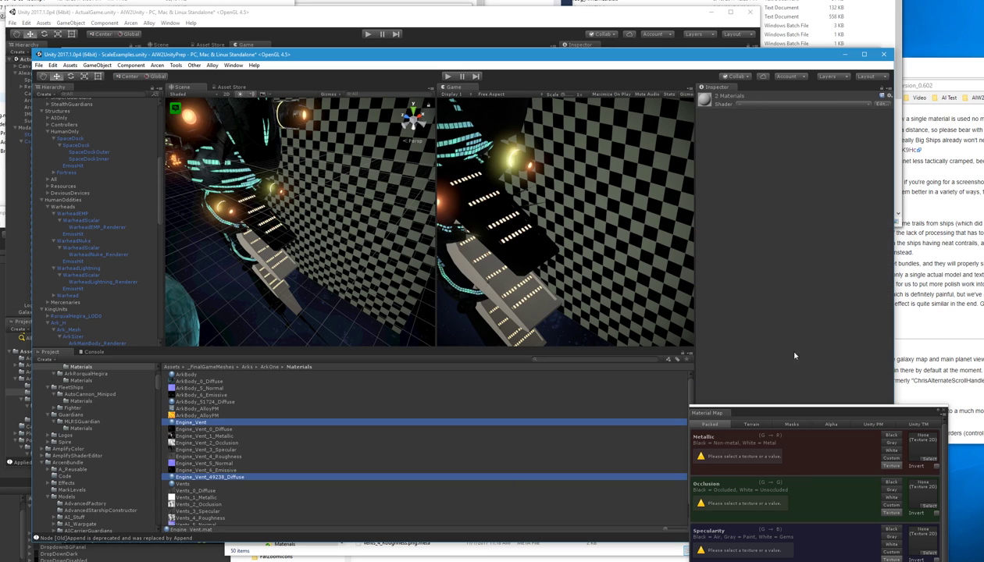
left_click(208, 477)
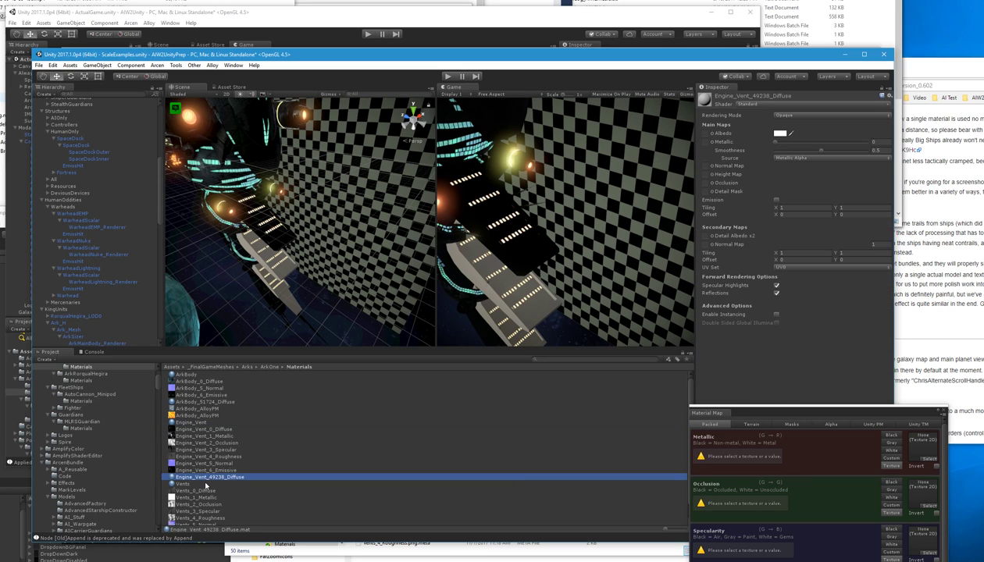
scroll(208, 491, "down", 1)
left_click(204, 521)
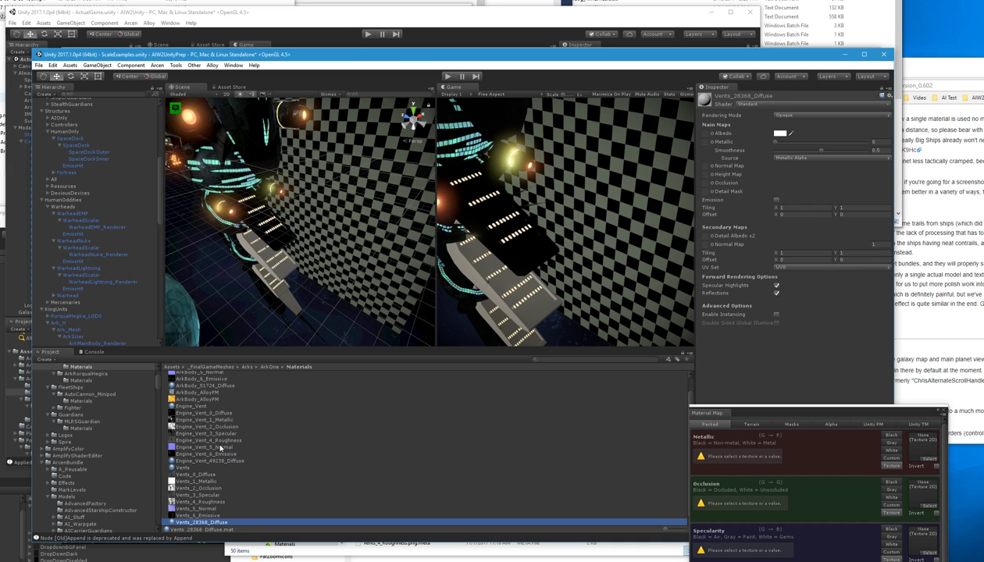
left_click(179, 468)
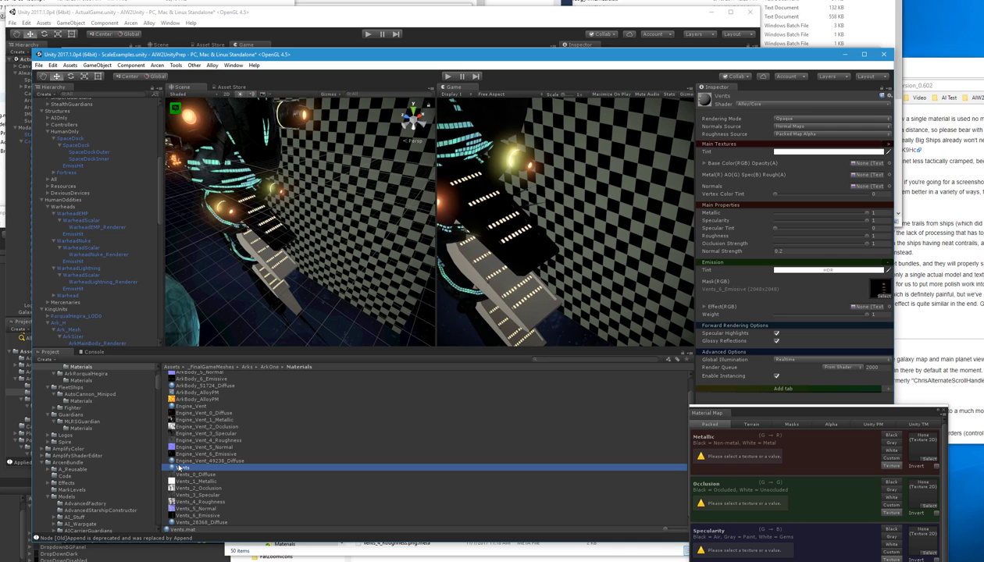
left_click(198, 407, "ctrl")
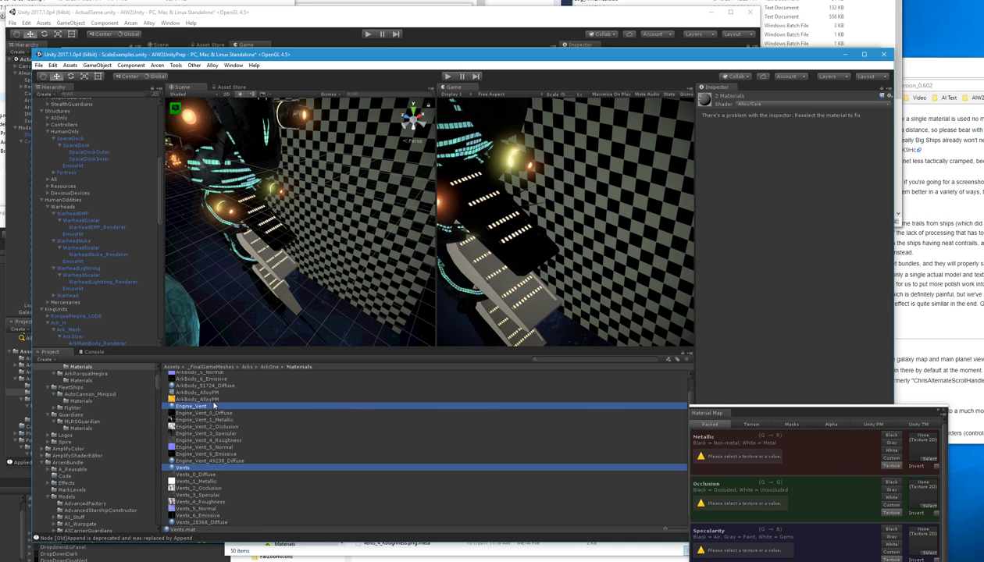
key("Up")
left_click(199, 468)
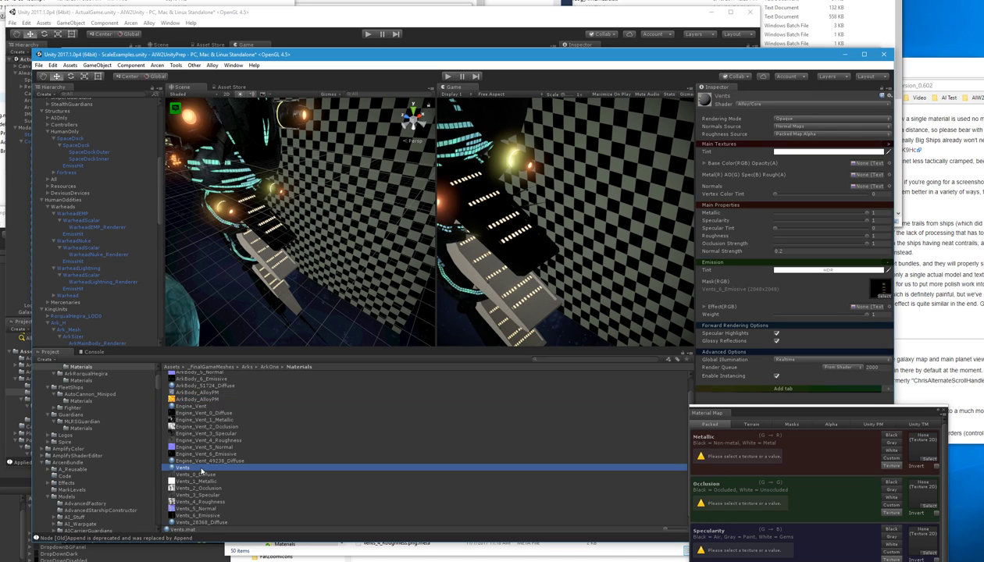
- Set the normal strength to 0.27 on both the Engine_Vent and Vents materials
left_click(201, 406)
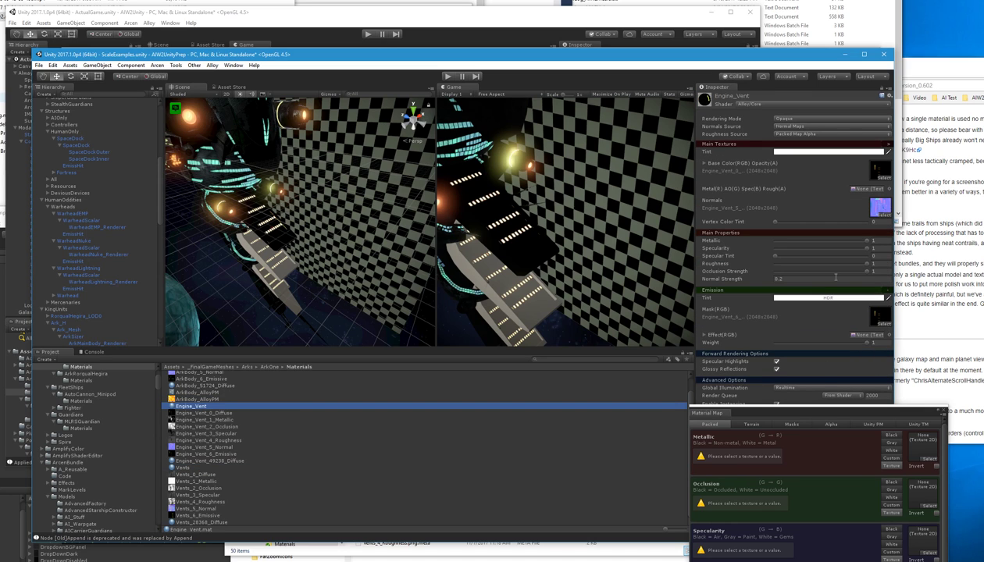
left_click(800, 278)
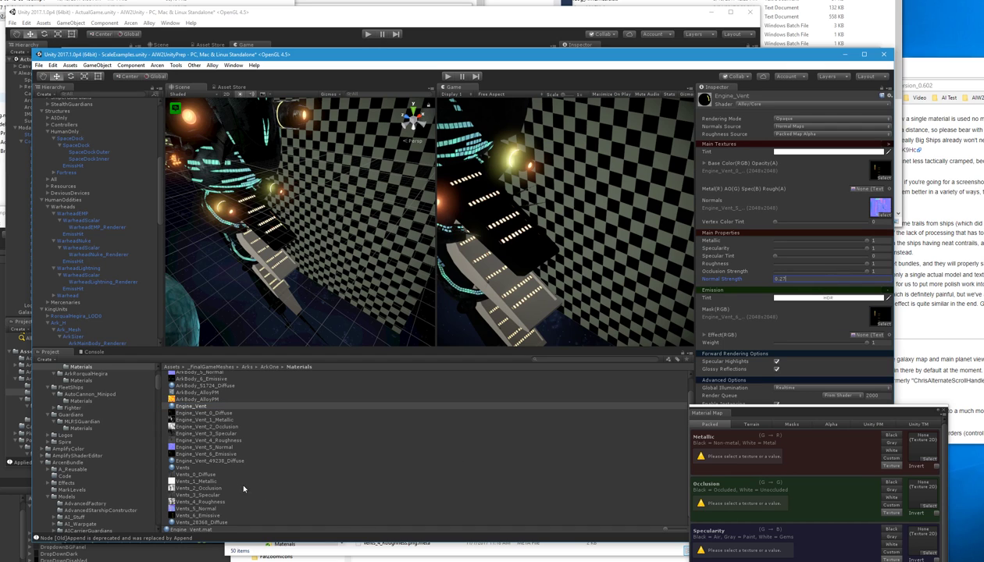
left_click(196, 467)
left_click(788, 252)
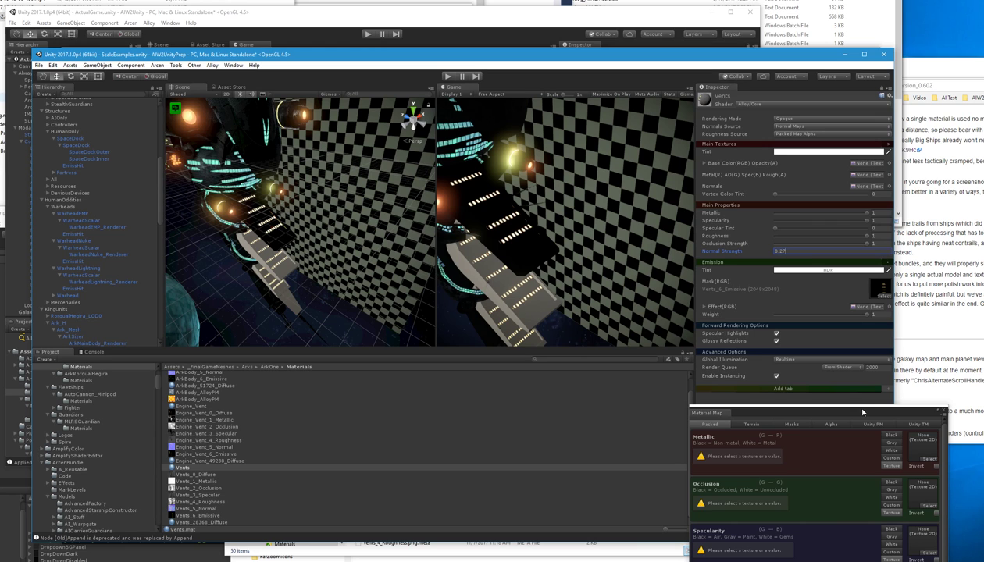
- Fill the channel packer's metallic, occlusion, specularity, roughness and normal map inputs with the Engine_Vent textures, and select the Engine_Vent material
left_click_drag(858, 409, 878, 244)
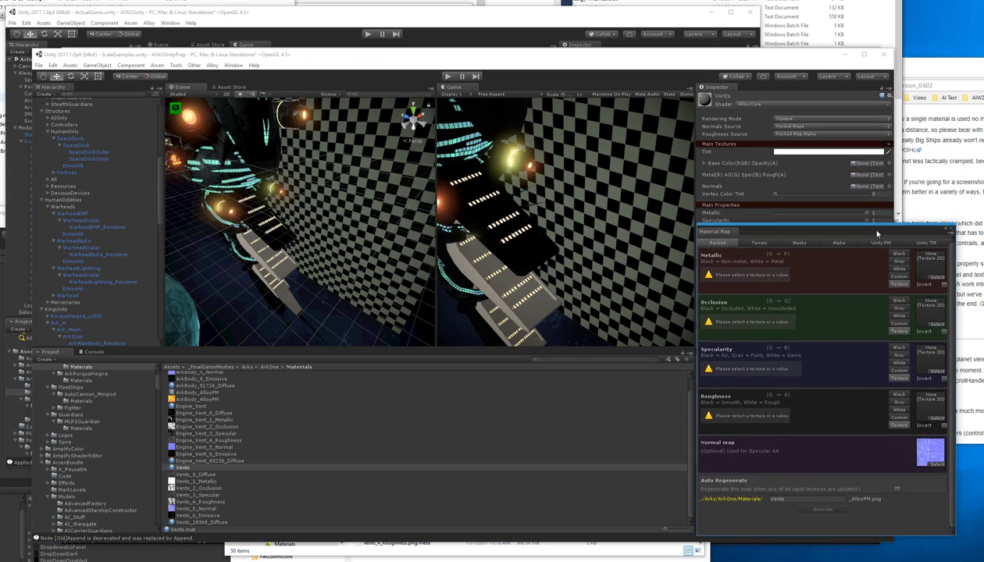
scroll(359, 471, "up", 1)
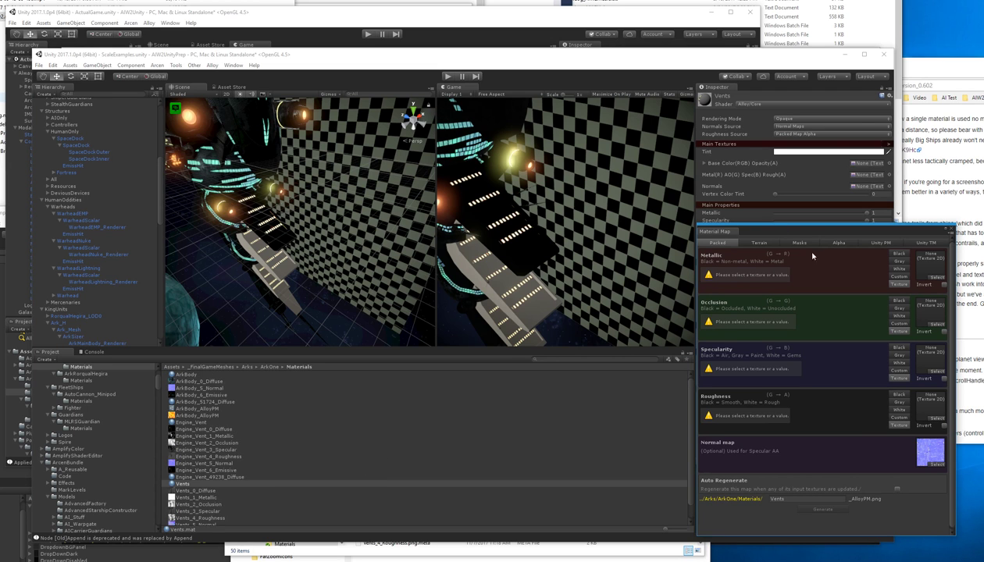
left_click_drag(803, 231, 584, 324)
mouse_move(562, 280)
left_mouse_down()
mouse_move(505, 285)
mouse_move(538, 235)
mouse_move(570, 265)
left_mouse_up()
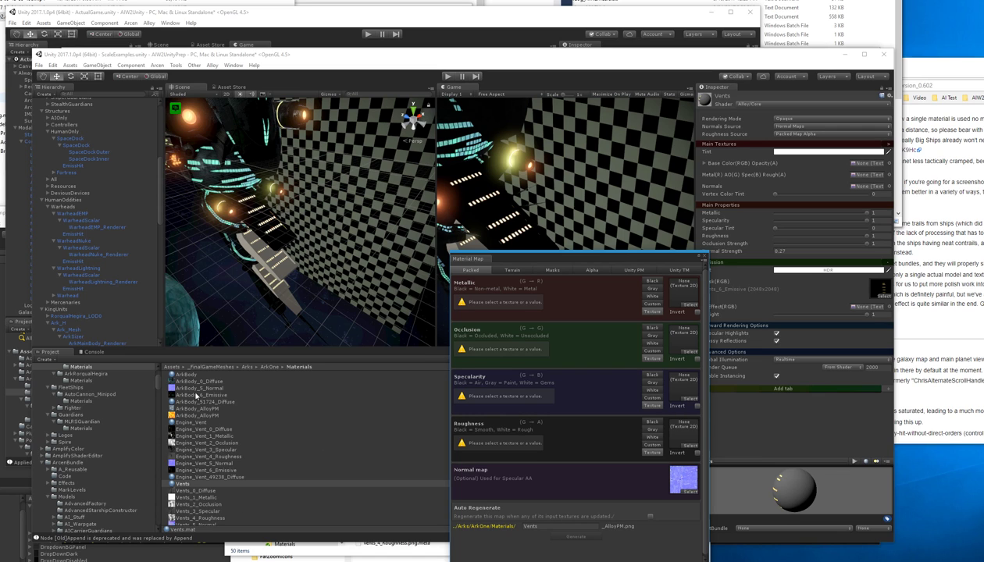
left_click_drag(210, 463, 694, 478)
left_click_drag(217, 436, 683, 291)
left_click_drag(215, 441, 684, 338)
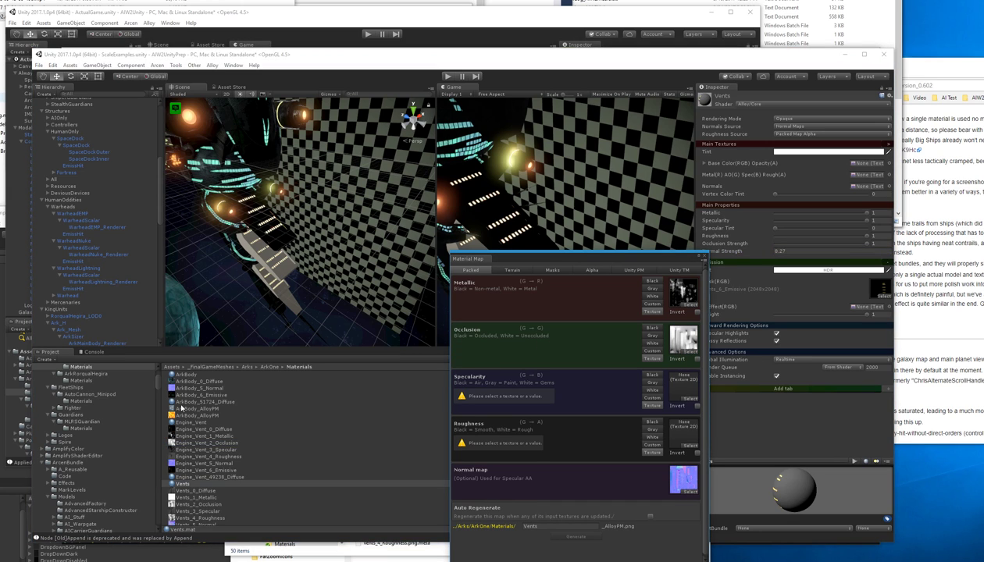
left_click_drag(216, 451, 676, 398)
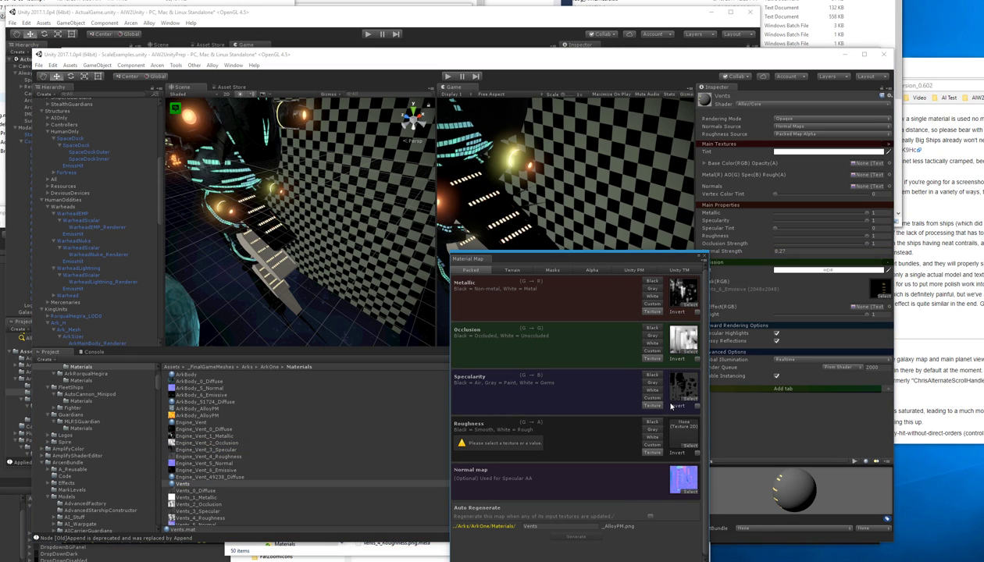
left_click_drag(226, 456, 681, 445)
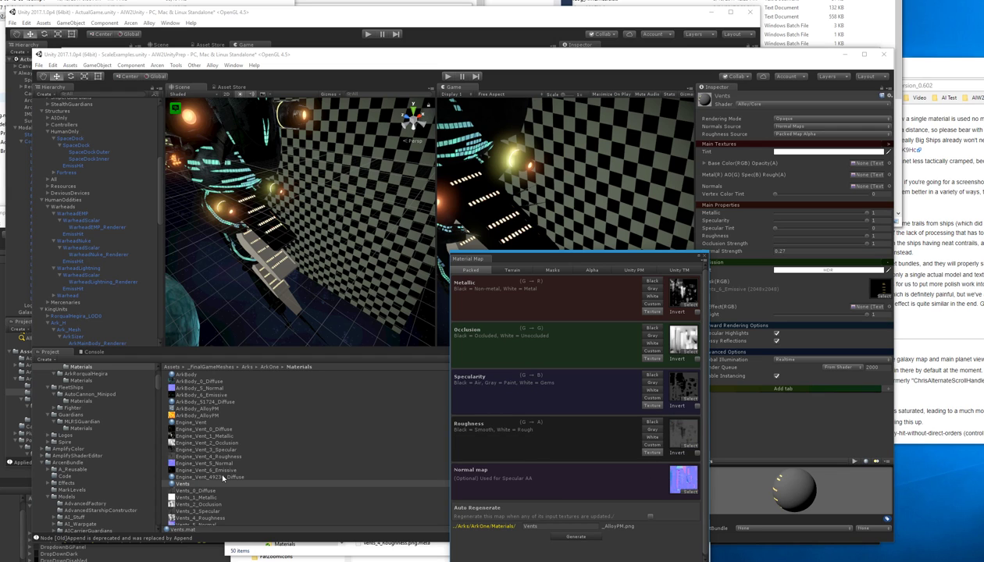
left_click(200, 422)
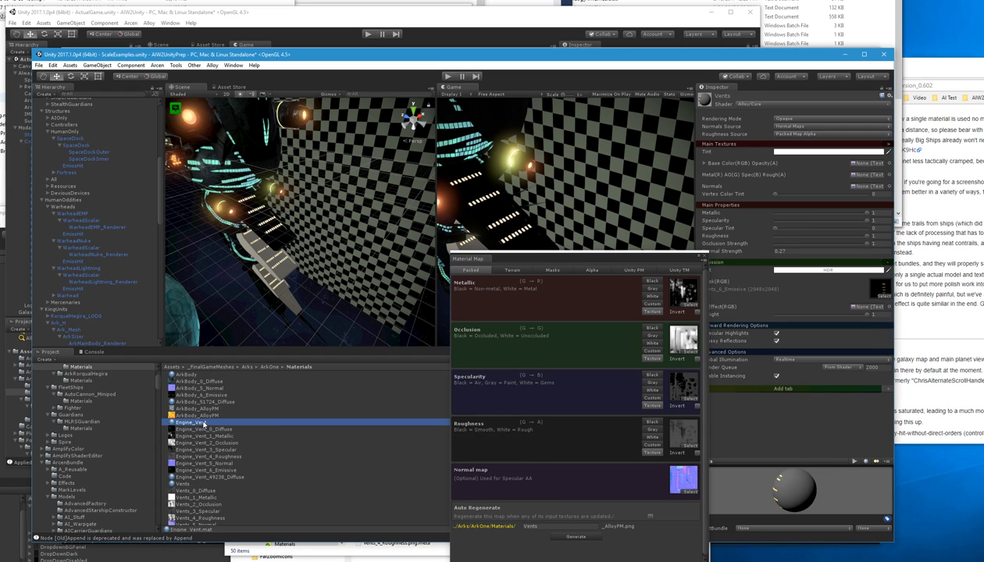
- Generate the Engine_Vent_AlloyPM packed map, and assign ArkBody_AlloyPM as the Engine_Vent material's packed map
left_click(578, 538)
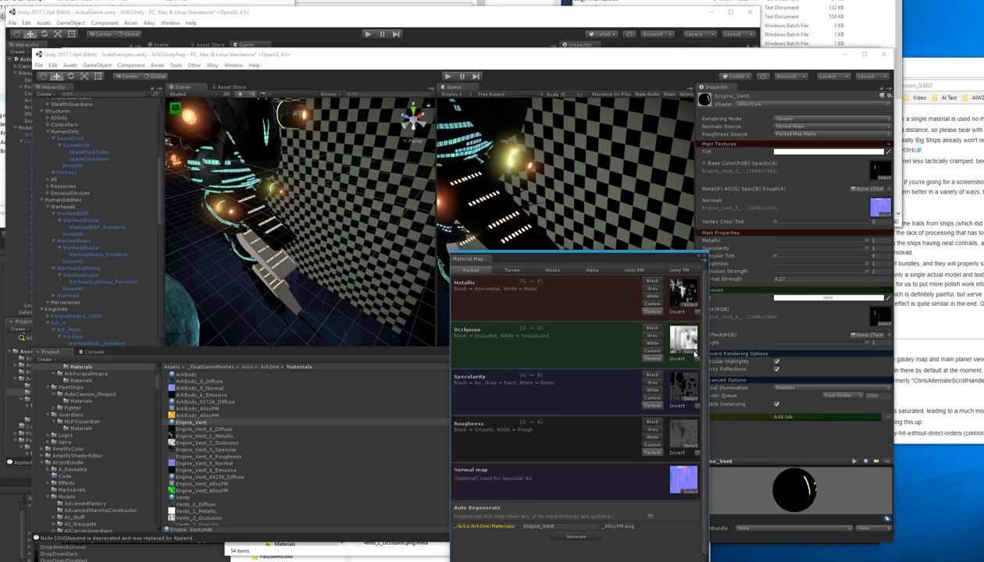
left_click_drag(628, 265, 763, 469)
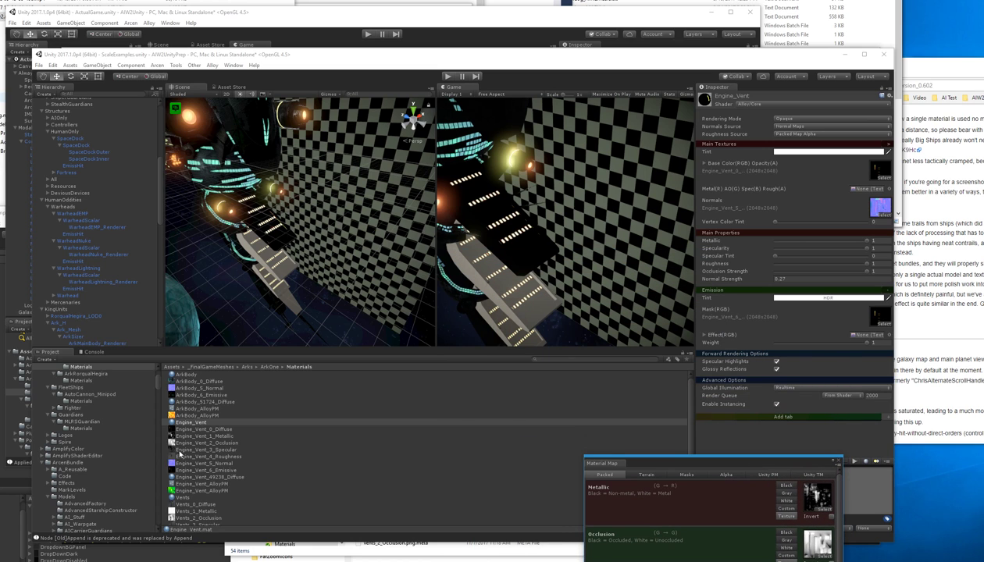
left_click(208, 420)
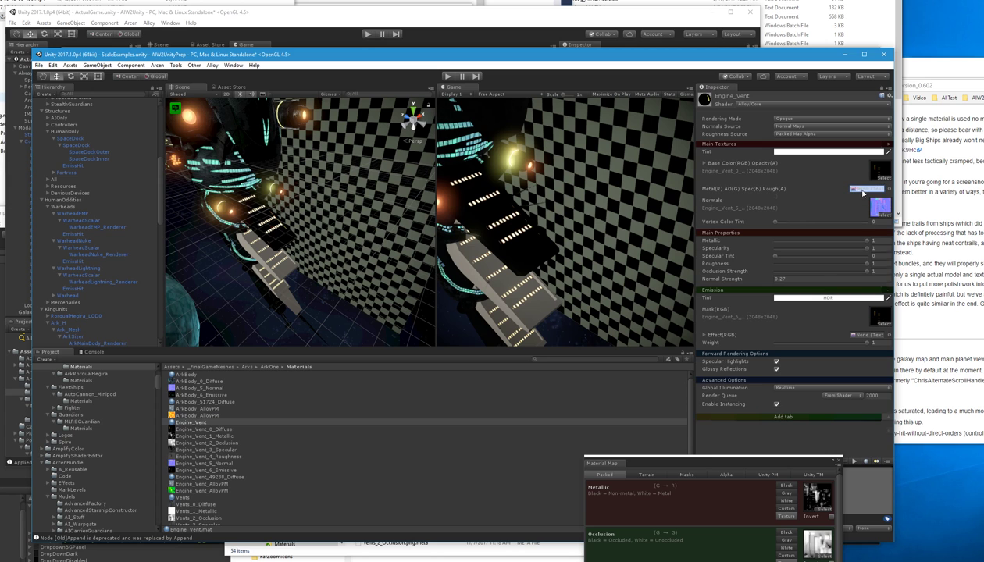
left_click_drag(863, 192, 862, 193)
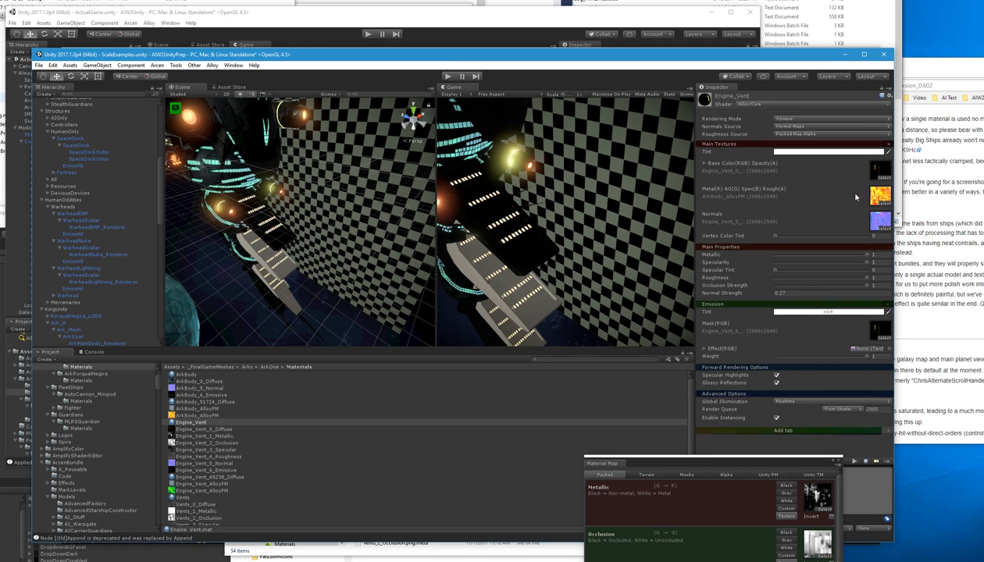
- Rotate the Ark_H ship about 115 degrees around the Y axis in the scene
left_click_drag(318, 210, 342, 203, "alt")
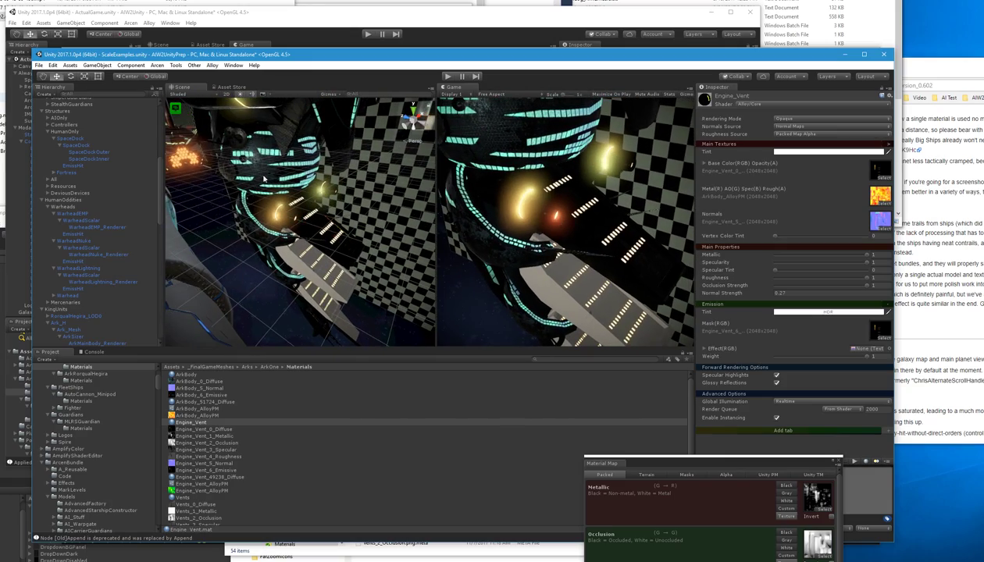
left_click(104, 322)
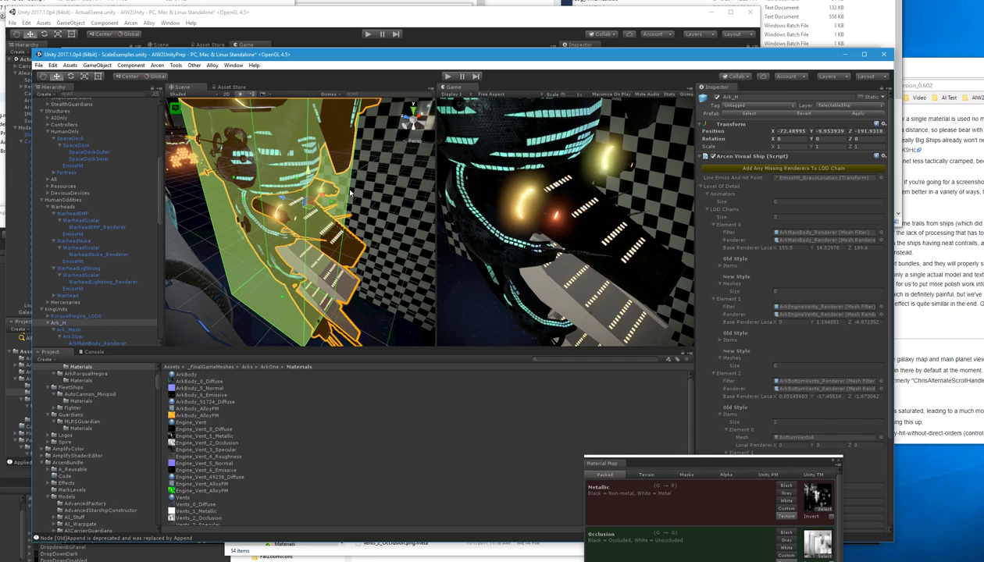
key("e")
left_click_drag(317, 221, 178, 223)
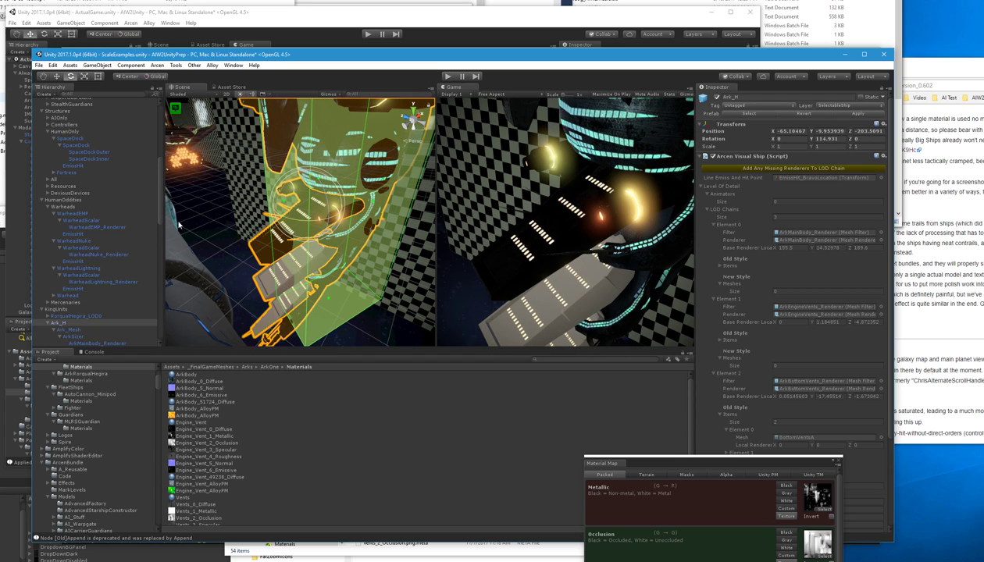
- Locate the Engine_Vent material's base color and emission mask textures, and examine an enlarged preview of Engine_Vent_0_Diffuse
left_click(195, 422)
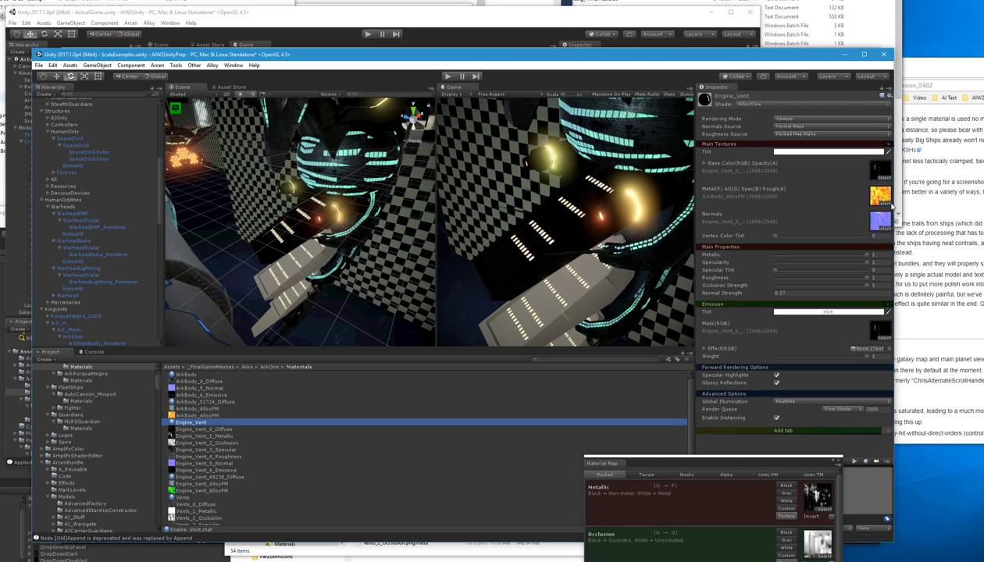
left_click(881, 170)
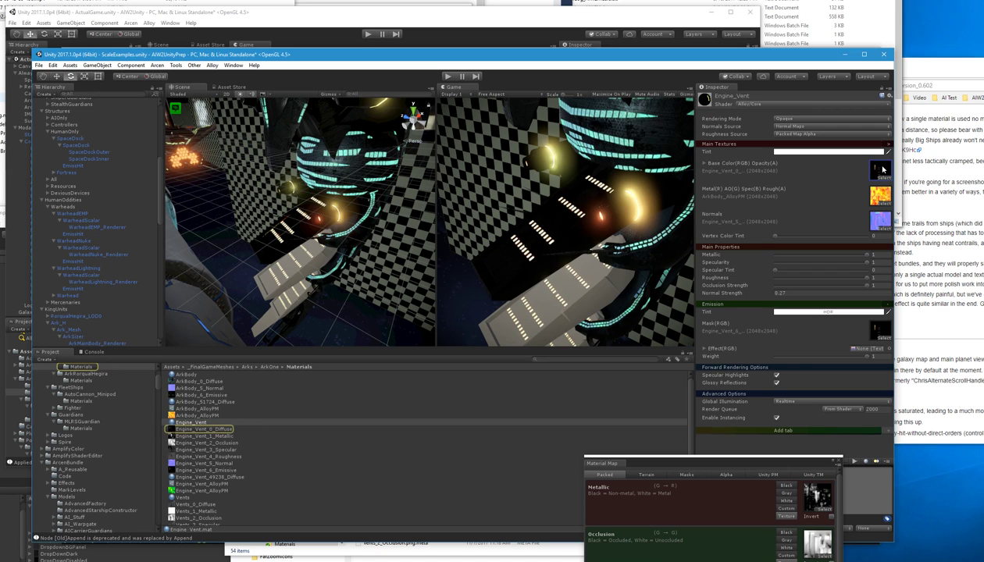
left_click(883, 328)
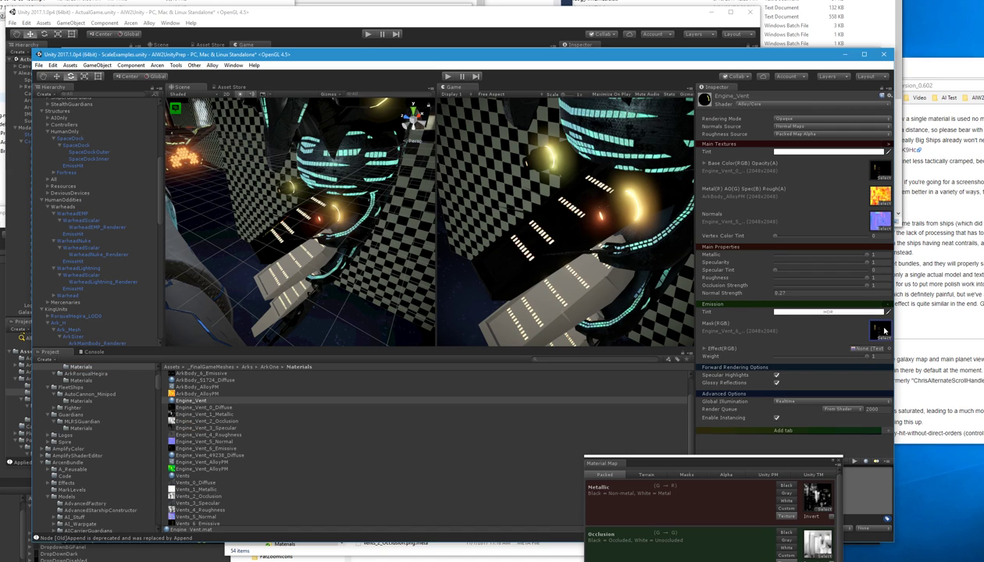
left_click(879, 329)
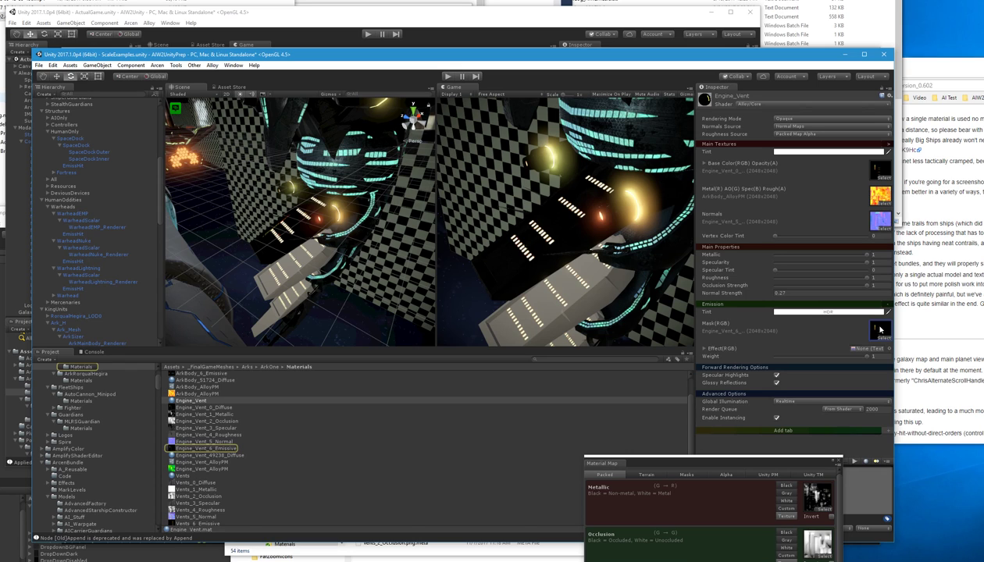
left_click(223, 409)
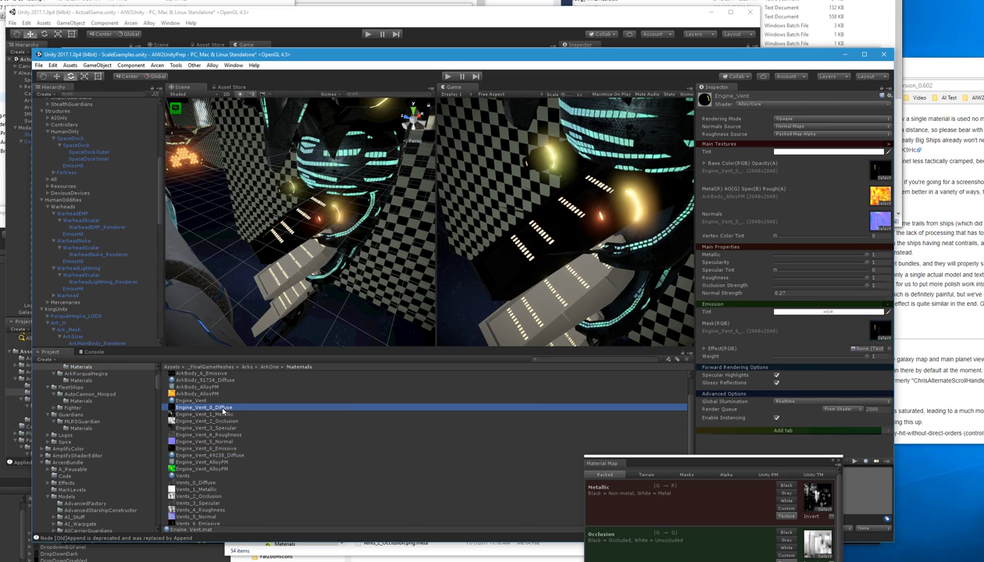
left_click_drag(783, 466, 563, 542)
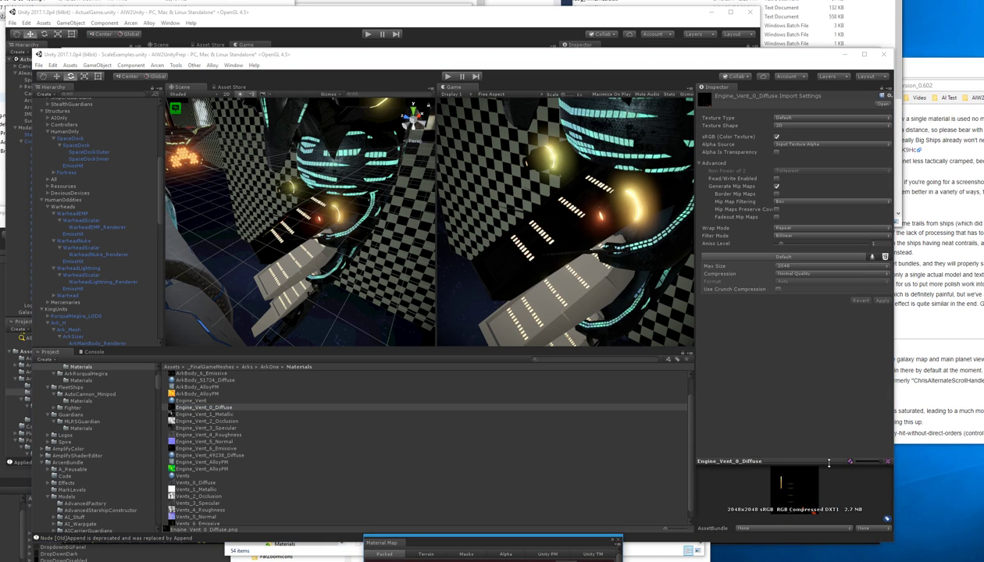
left_click_drag(770, 461, 820, 363)
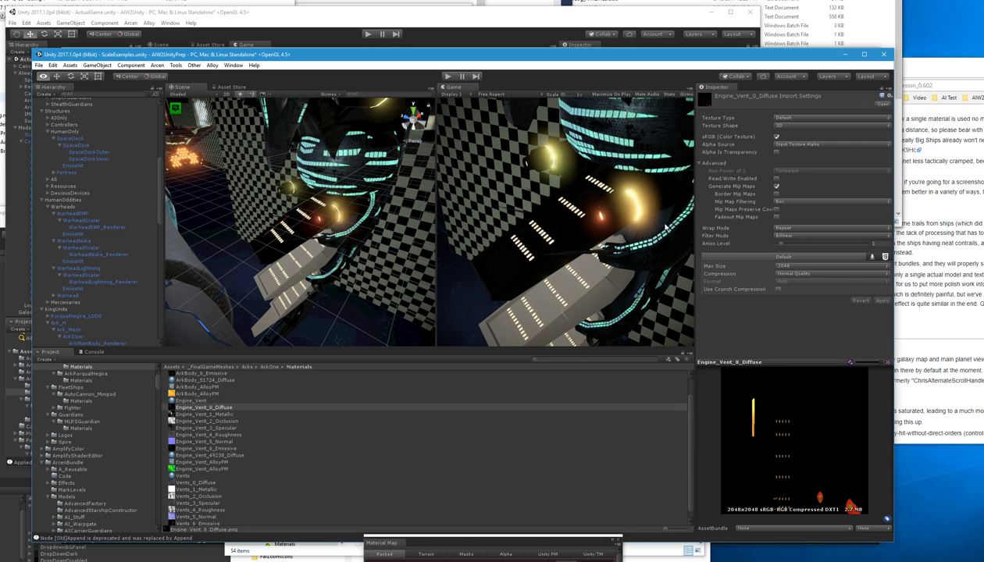
- Switch to Substance Painter and set the base color of Fill layer 1 in the Engine_Vent texture set to the Engine_Vent texture
key("alt+Tab")
key("alt+Tab")
key("alt+Tab")
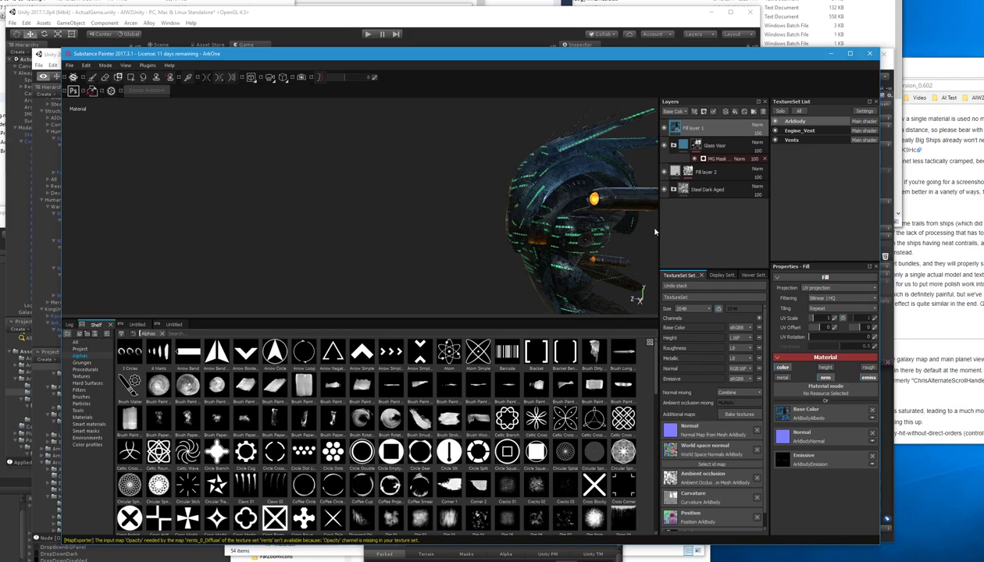
right_click(479, 233)
left_click(499, 256)
mouse_move(484, 258)
left_mouse_down("alt")
mouse_move(365, 253)
mouse_move(544, 283)
mouse_move(422, 261)
mouse_move(464, 297)
mouse_move(310, 254)
mouse_move(356, 264)
mouse_move(622, 258)
mouse_move(277, 259)
mouse_move(325, 286)
mouse_move(527, 253)
left_mouse_up("alt")
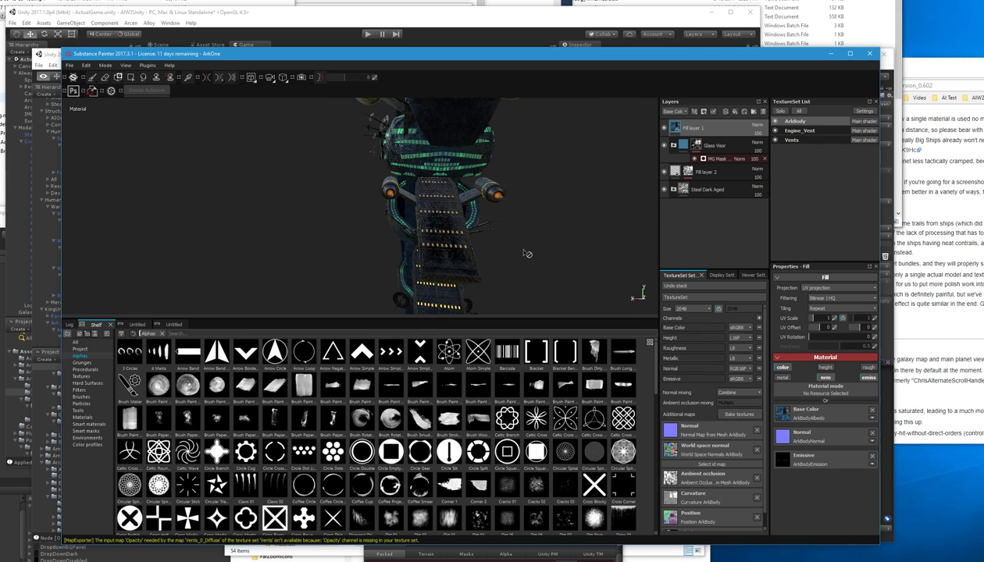
left_click(826, 131)
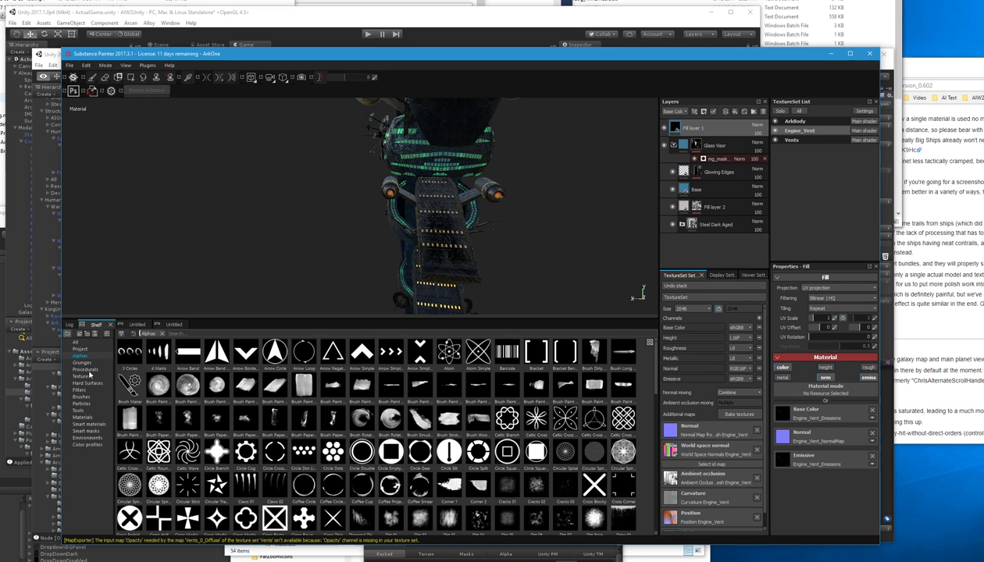
left_click(87, 350)
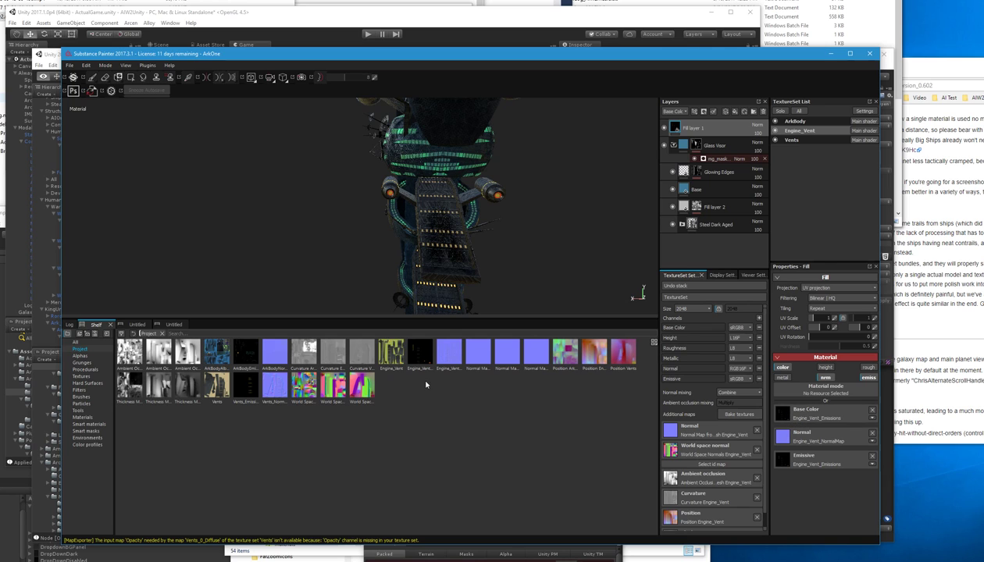
mouse_move(394, 357)
left_click_drag(395, 357, 782, 418)
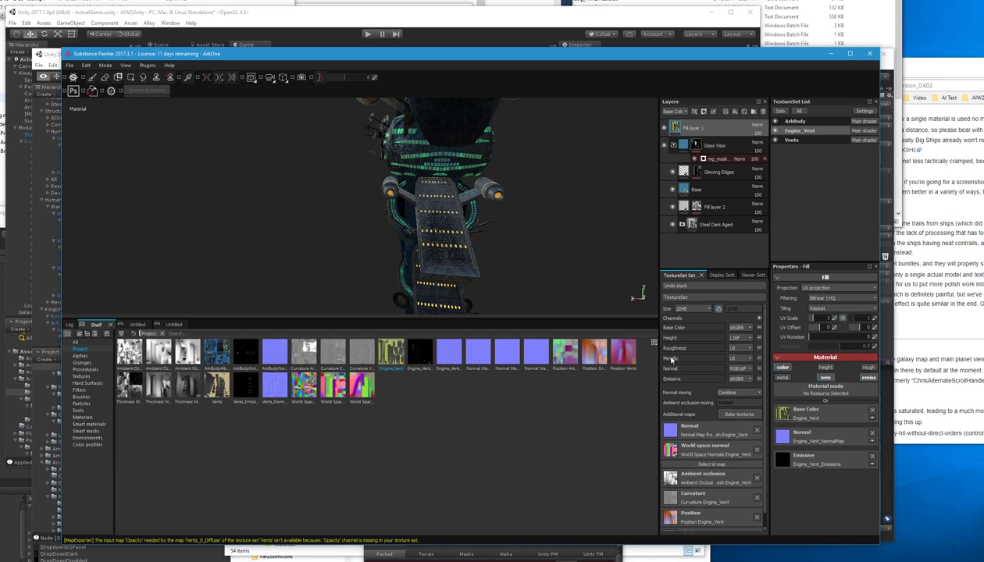
- Save the project and compare the layer stacks of the Vents and Engine_Vent texture sets
left_click(796, 141)
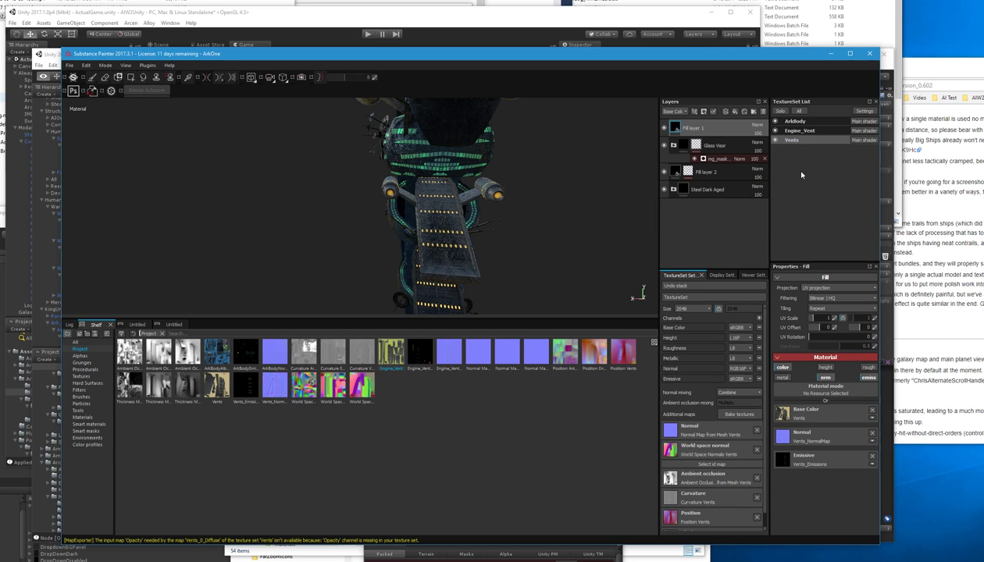
key("ctrl+s")
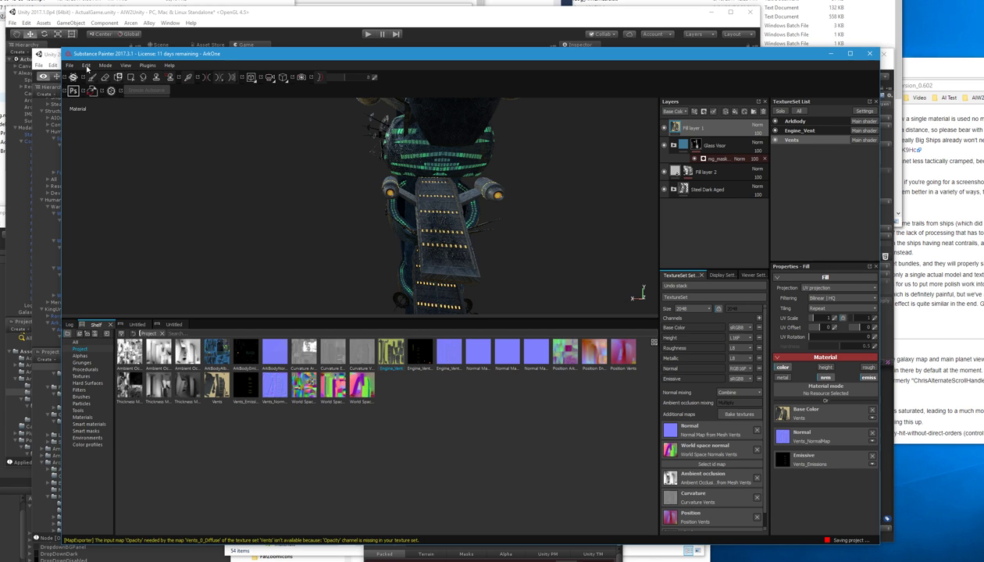
mouse_move(323, 253)
left_mouse_down("alt")
mouse_move(606, 251)
mouse_move(531, 247)
mouse_move(550, 245)
mouse_move(538, 216)
mouse_move(497, 239)
mouse_move(340, 242)
mouse_move(340, 250)
left_mouse_up("alt")
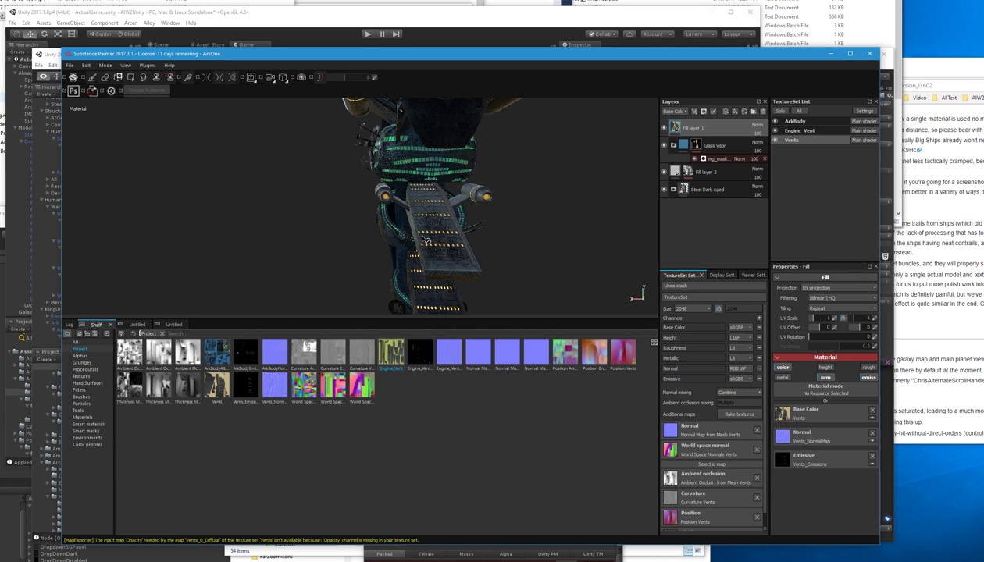
left_click_drag(450, 236, 634, 249, "alt")
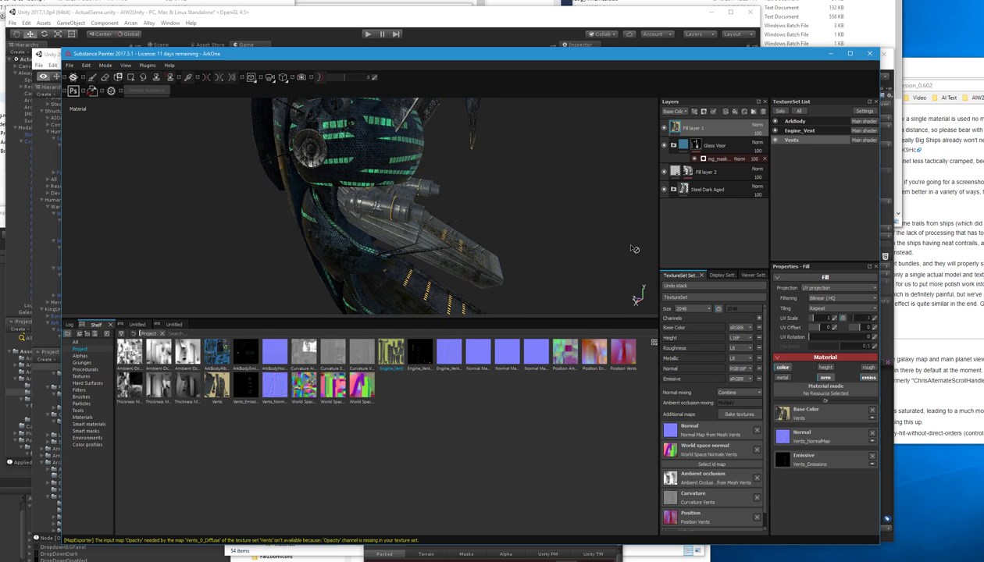
left_click(815, 135)
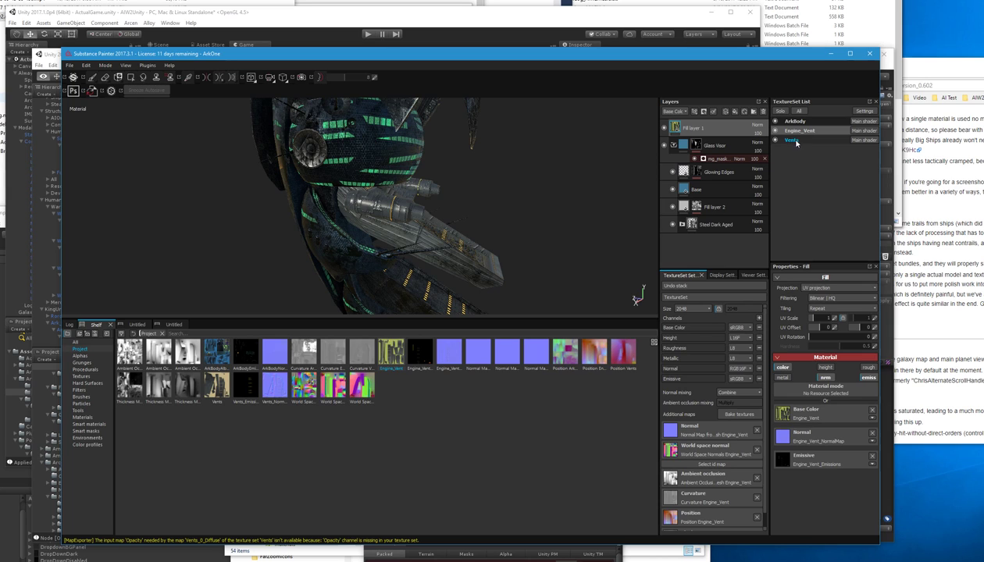
left_click(791, 140)
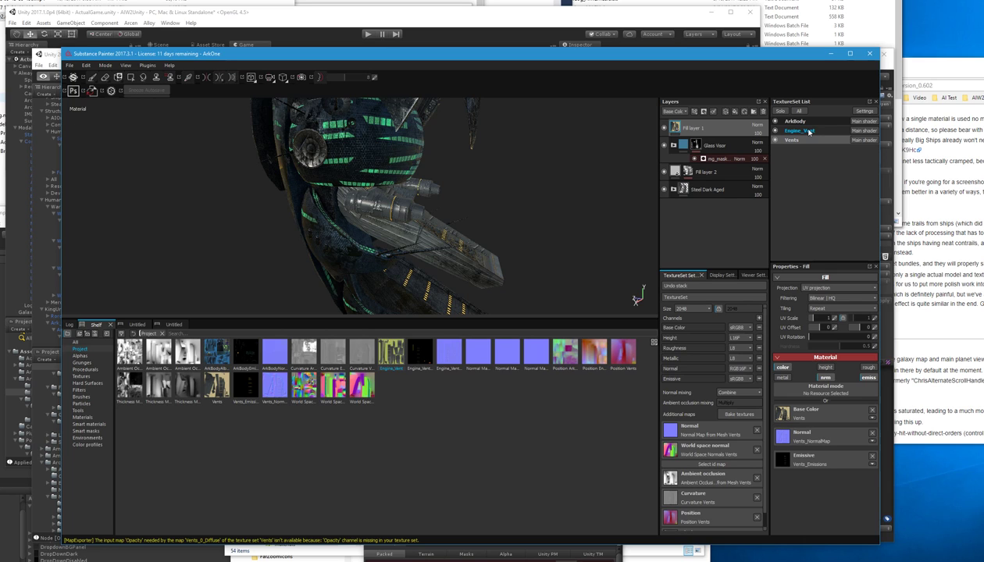
- Copy Fill layer 2 and the Steel Dark Aged group from the Vents texture set into the Engine_Vent layer stack
left_click(711, 187)
left_click(753, 225)
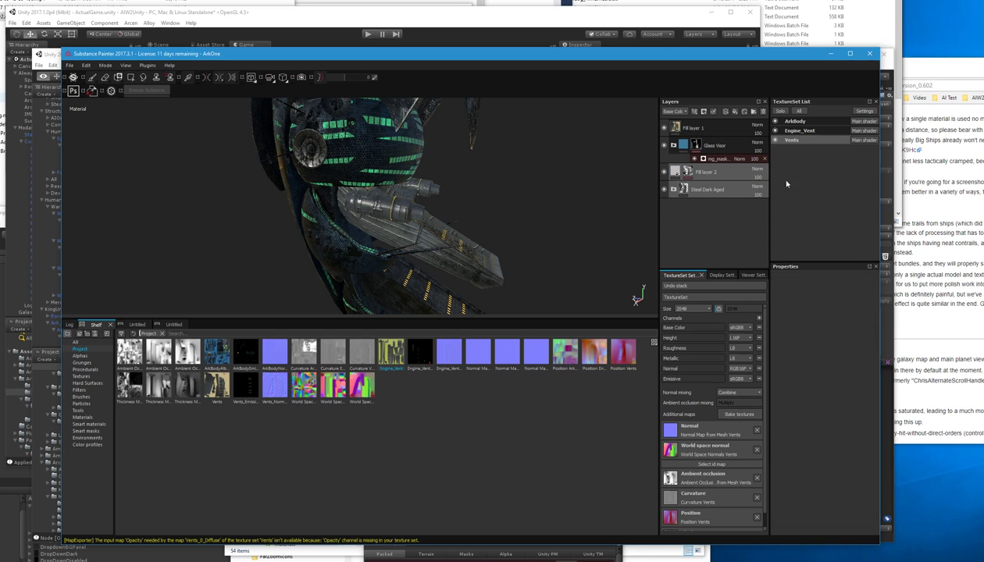
left_click(800, 131)
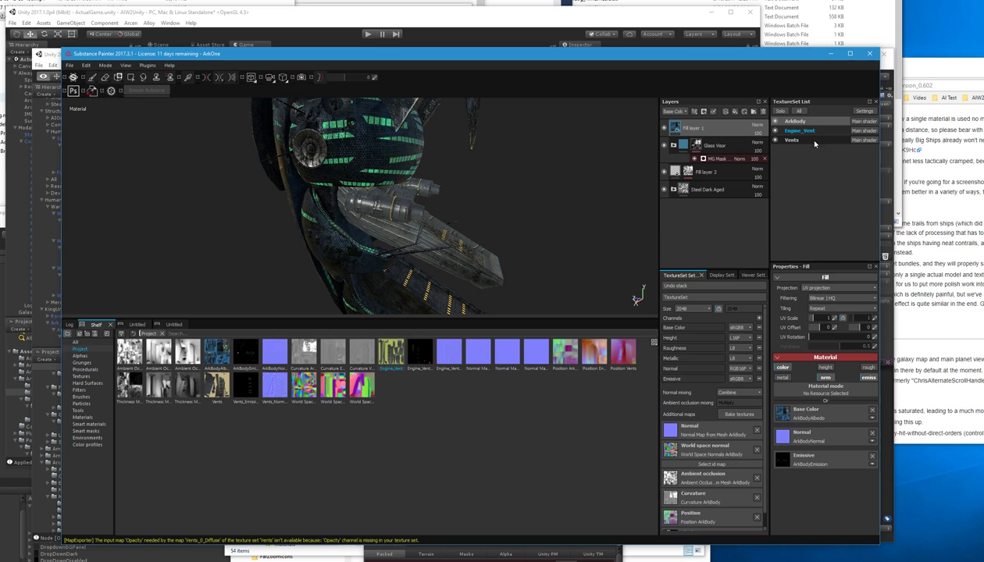
left_click(674, 146)
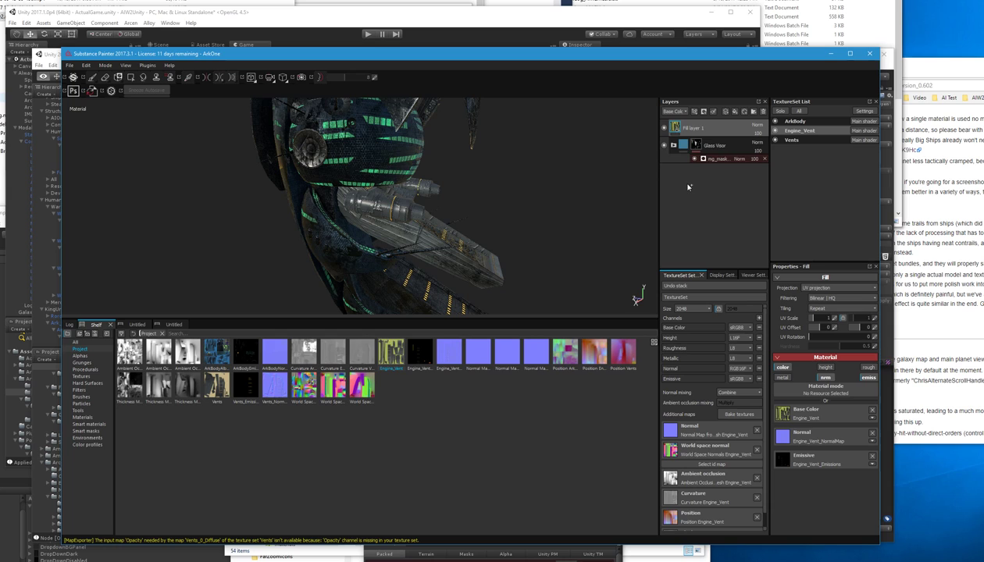
key("ctrl+z")
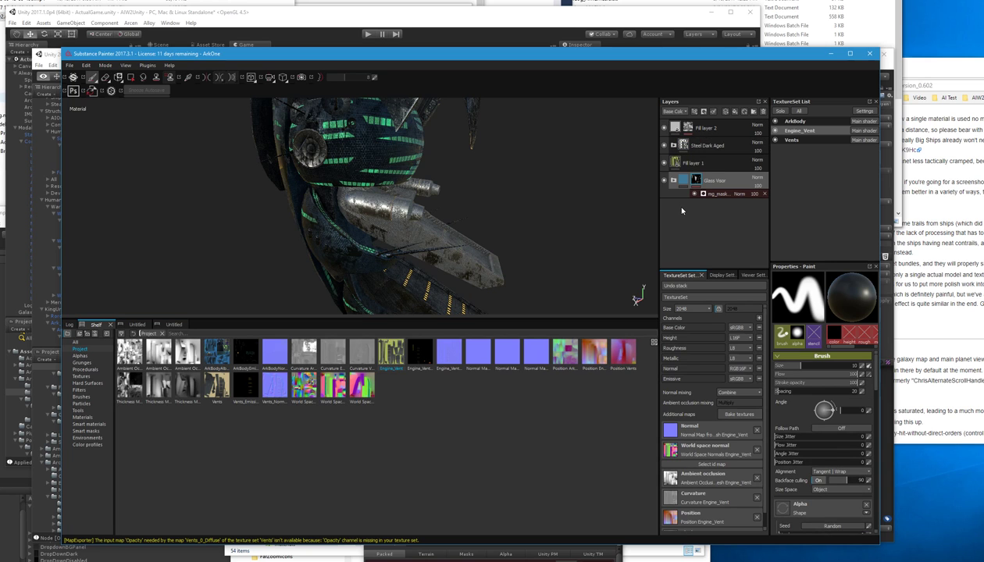
- Try to move the pasted Fill layer 2 and Steel Dark Aged layers down past Glass Visor, and undo it
left_click(673, 145)
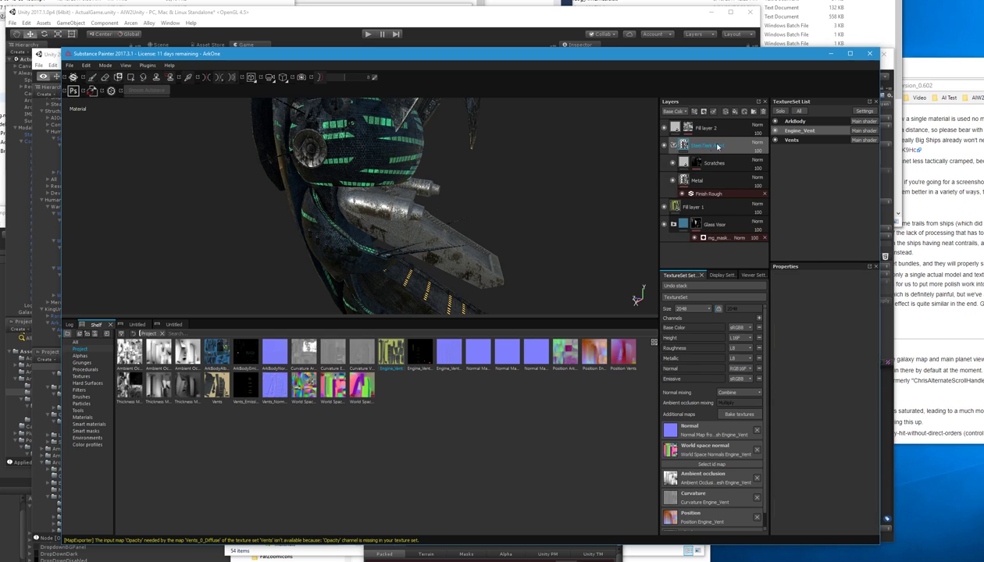
left_click(673, 145)
left_click_drag(719, 134, 707, 226)
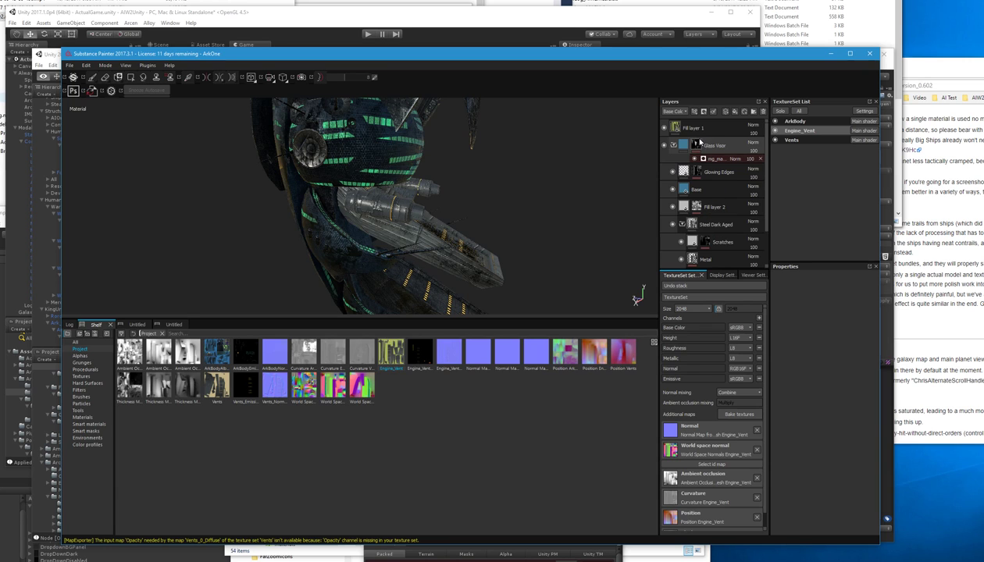
double_click(715, 147)
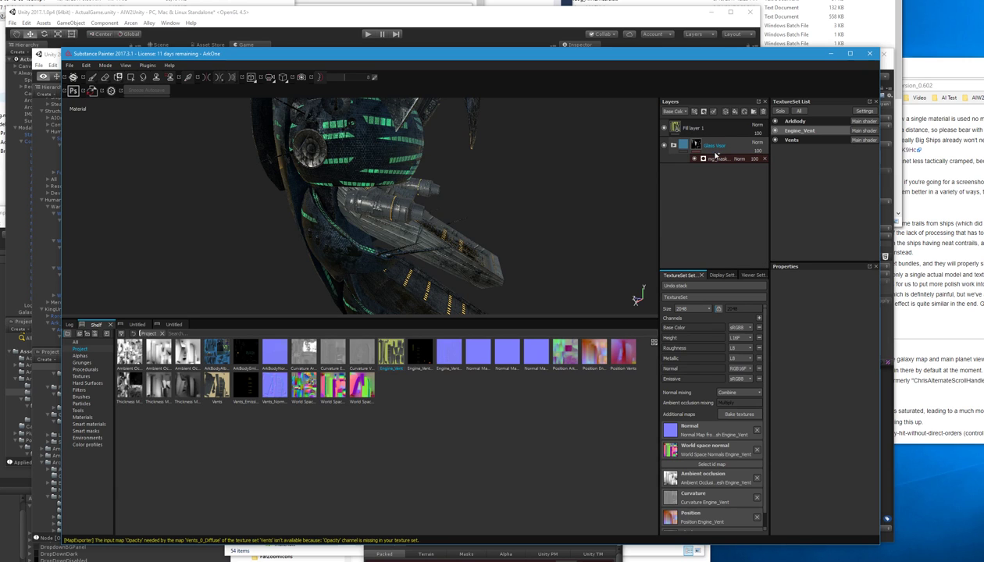
key("ctrl+z")
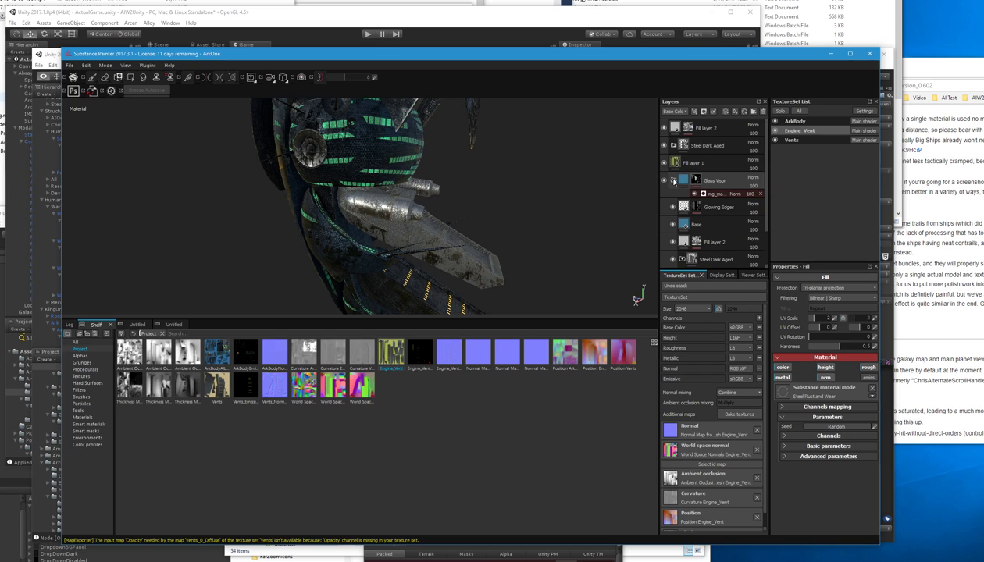
- Move the pasted Fill layer 2 and Steel Dark Aged group together beneath the Glass Visor group in Engine_Vent
left_click(702, 146)
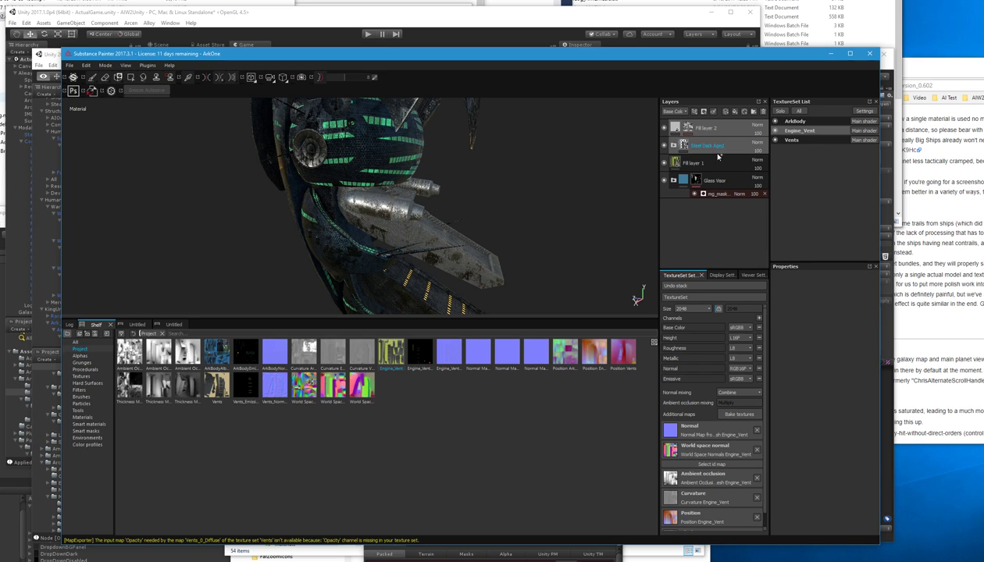
left_click_drag(709, 146, 704, 223)
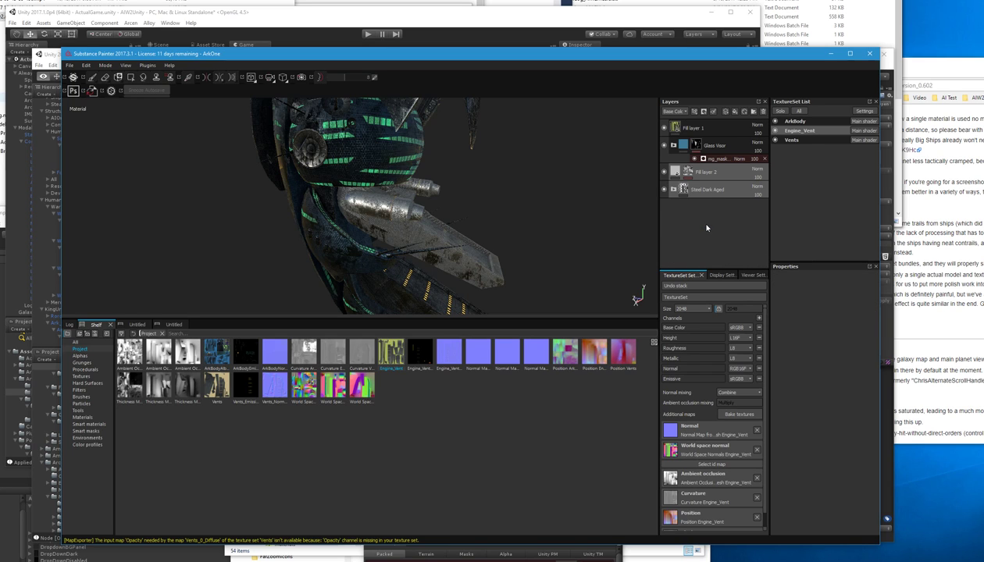
- Save the project and inspect the ship's engine vents from several angles
left_click_drag(609, 230, 467, 233, "alt")
key("ctrl+s")
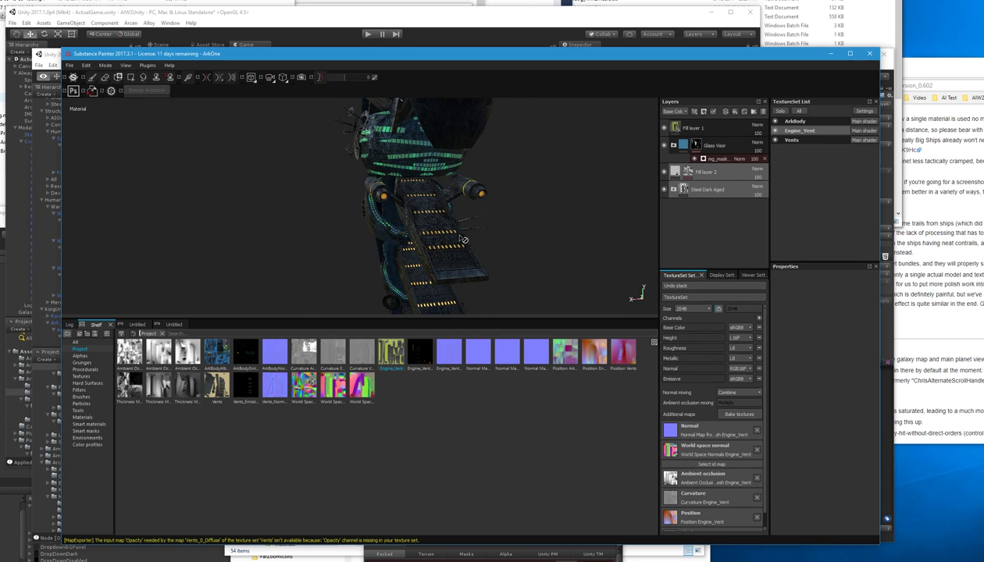
left_click_drag(413, 210, 492, 228, "alt")
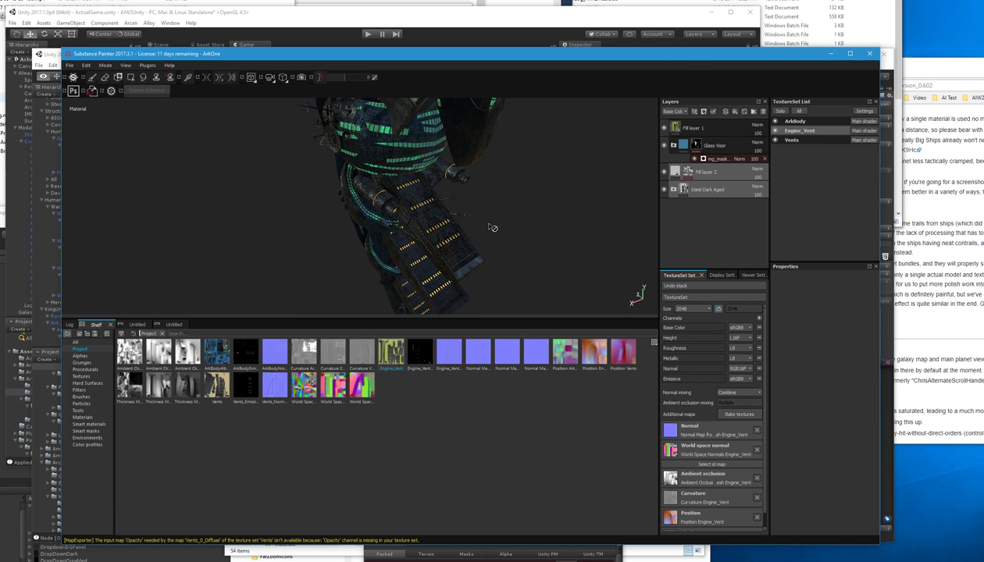
- Export textures for the Engine_Vent texture set only, excluding ArkBody and Vents
left_click(69, 66)
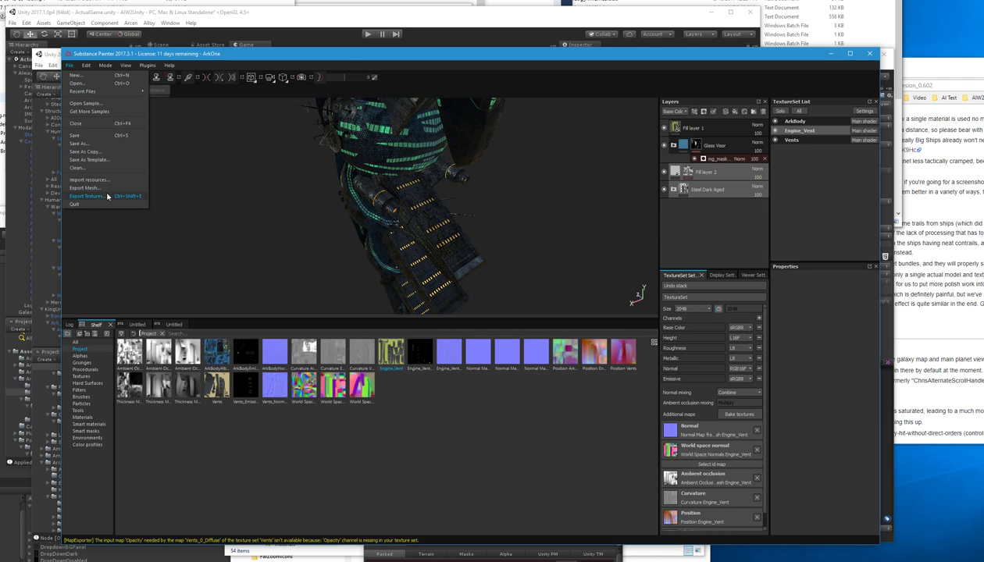
left_click(106, 196)
left_click(303, 238)
left_click(303, 268)
left_click(566, 428)
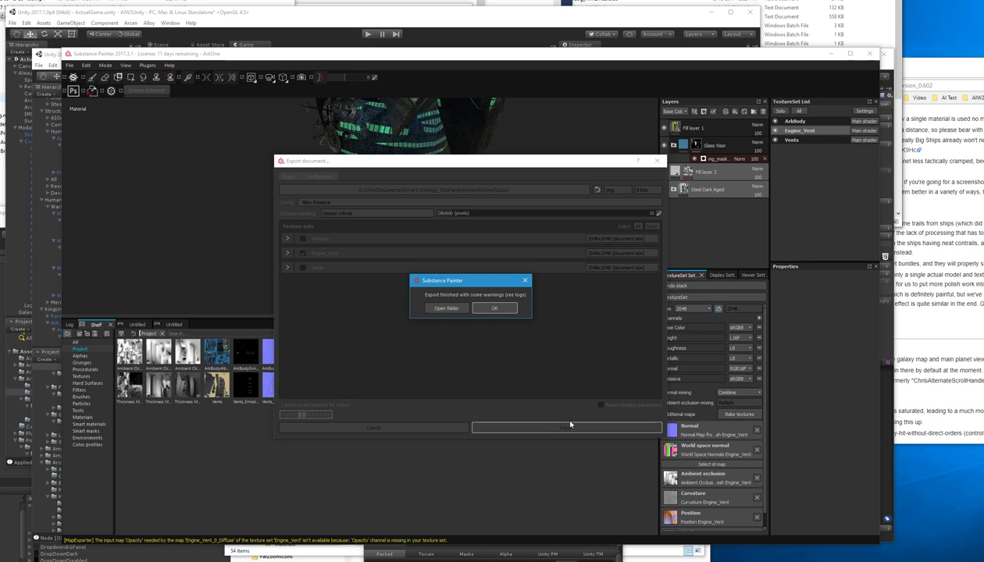
left_click(498, 309)
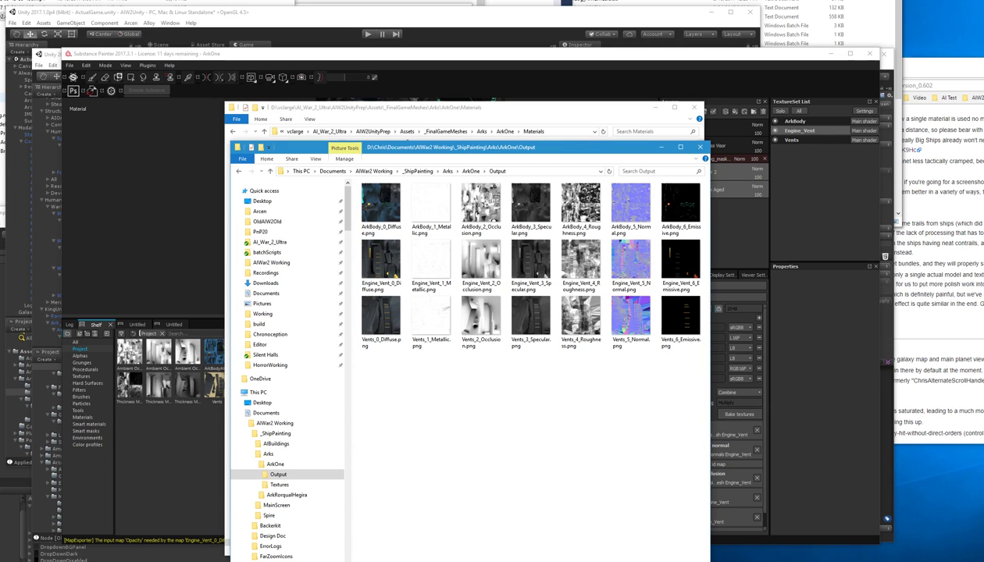
- Copy the seven exported Engine_Vent PNG files from Output into ArkOne's Materials folder, replacing the existing files
left_click(394, 270)
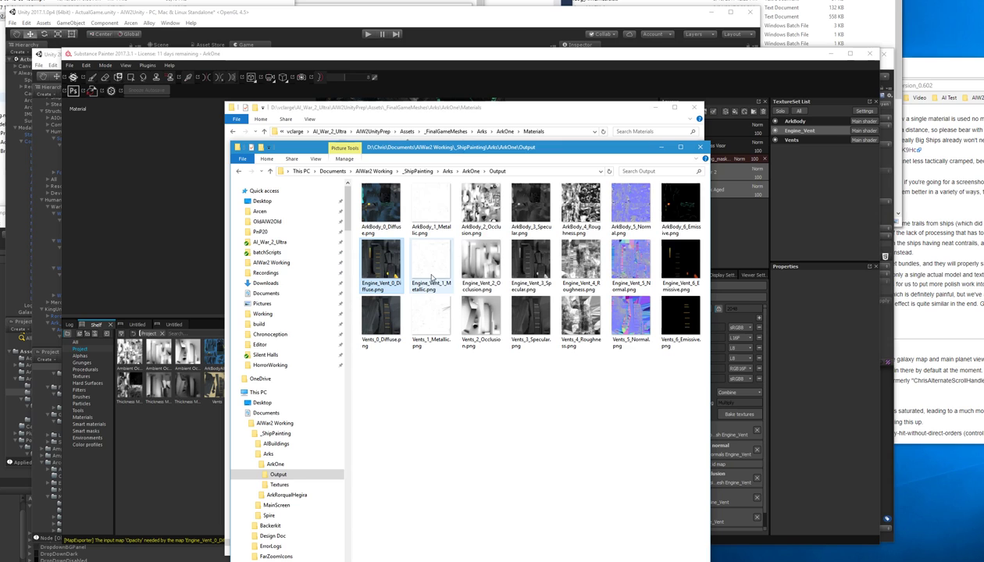
left_click(624, 265, "shift")
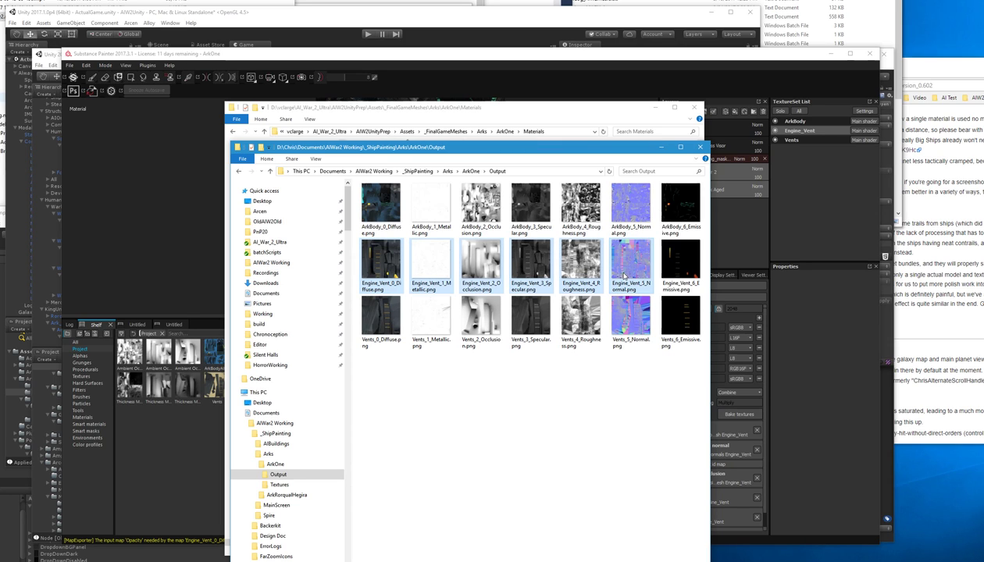
left_click(673, 267, "shift")
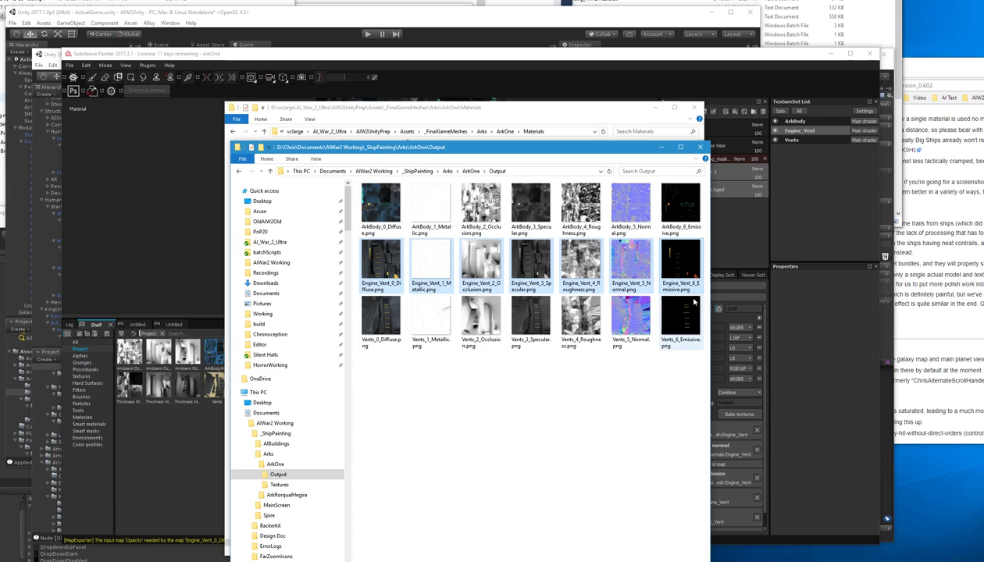
left_click(500, 111)
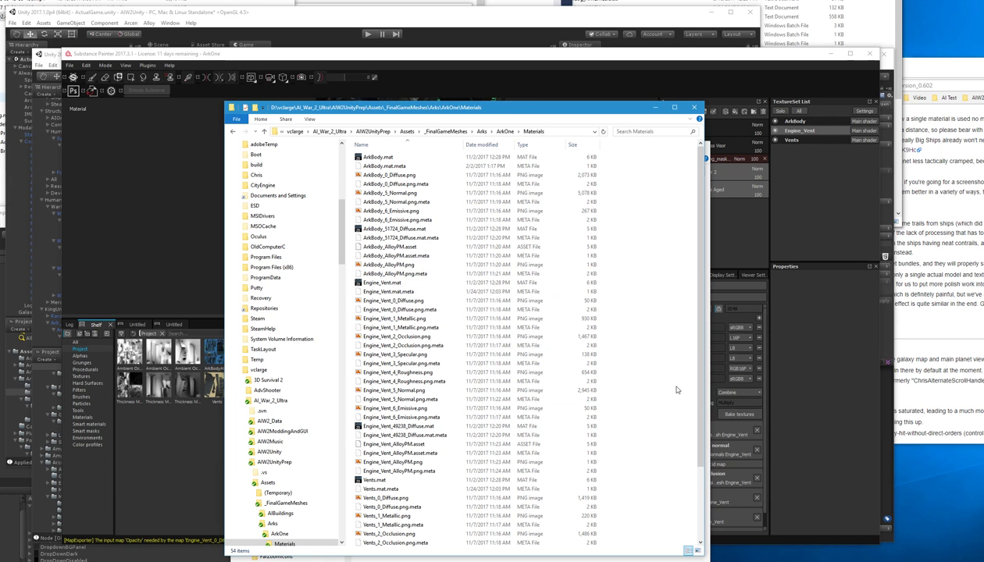
key("ctrl+v")
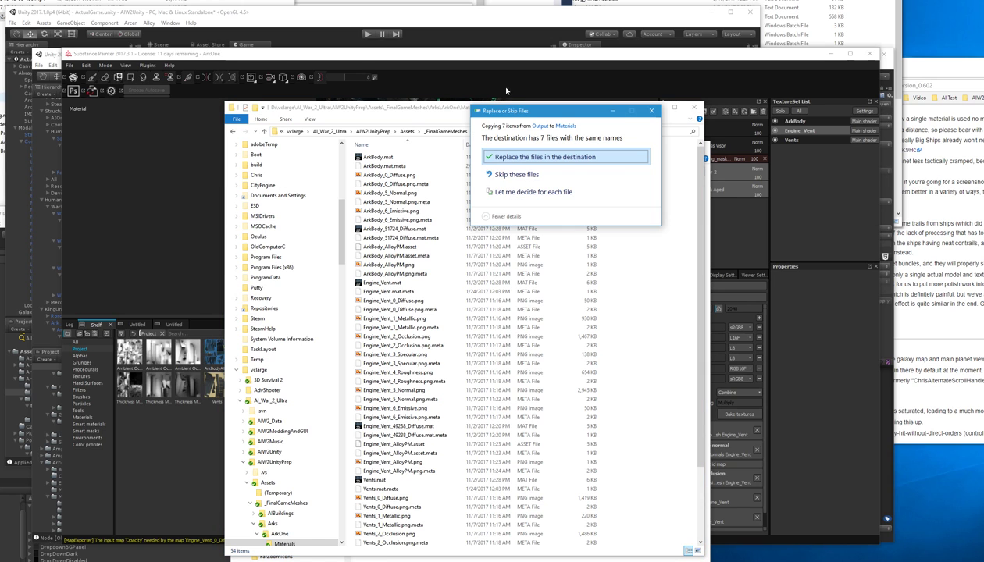
left_click(539, 160)
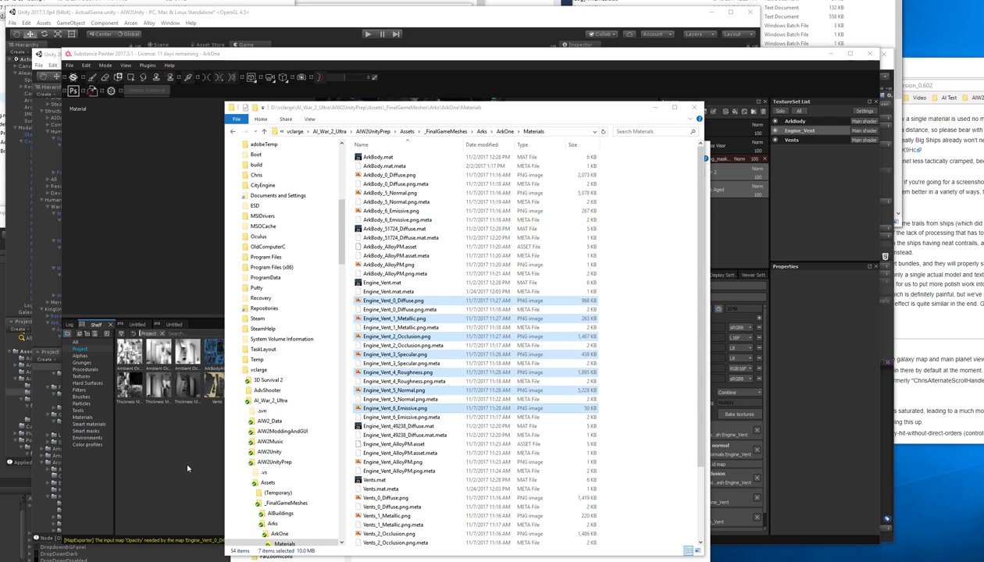
- Switch to Unity's ScaleExamples scene and examine the updated Engine_Vent textures on the Ark_H ship up close
left_click(164, 464)
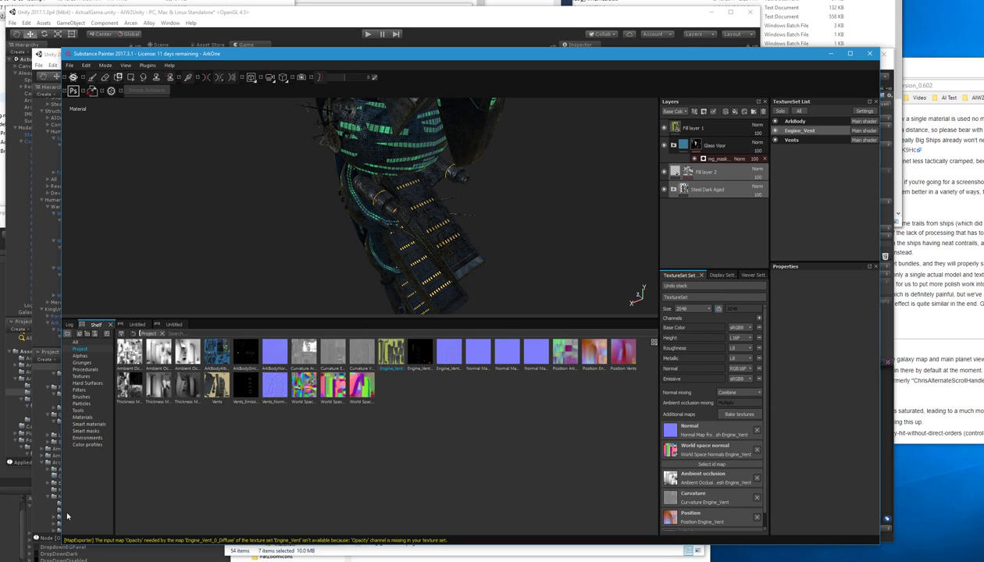
left_click(34, 344)
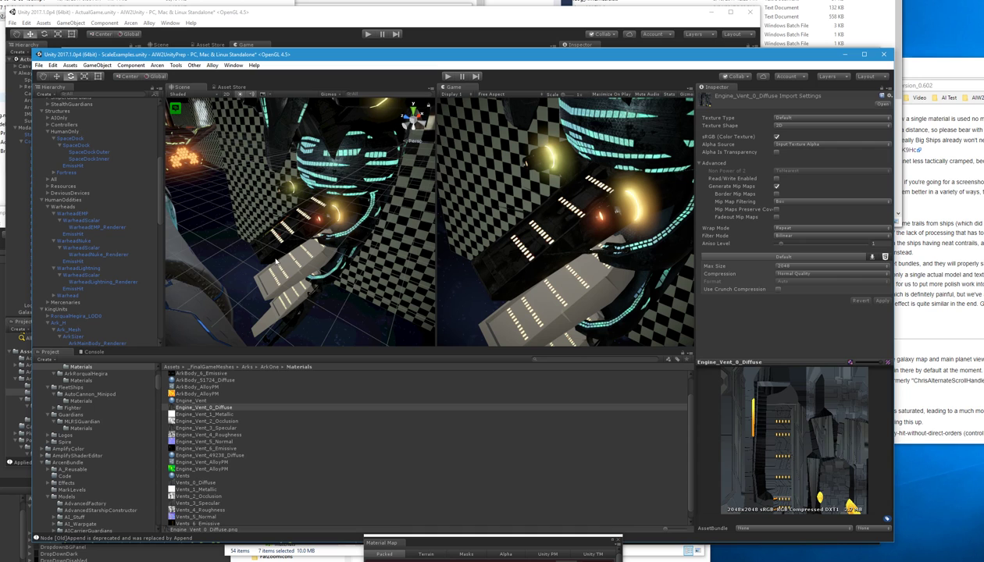
scroll(269, 259, "up", 1)
scroll(338, 262, "up", 1)
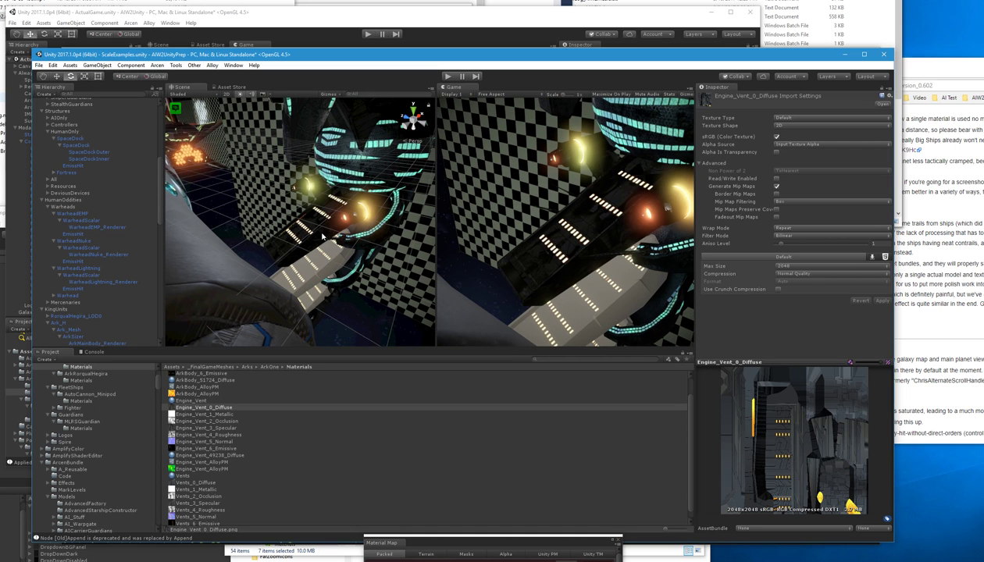
left_click(372, 180)
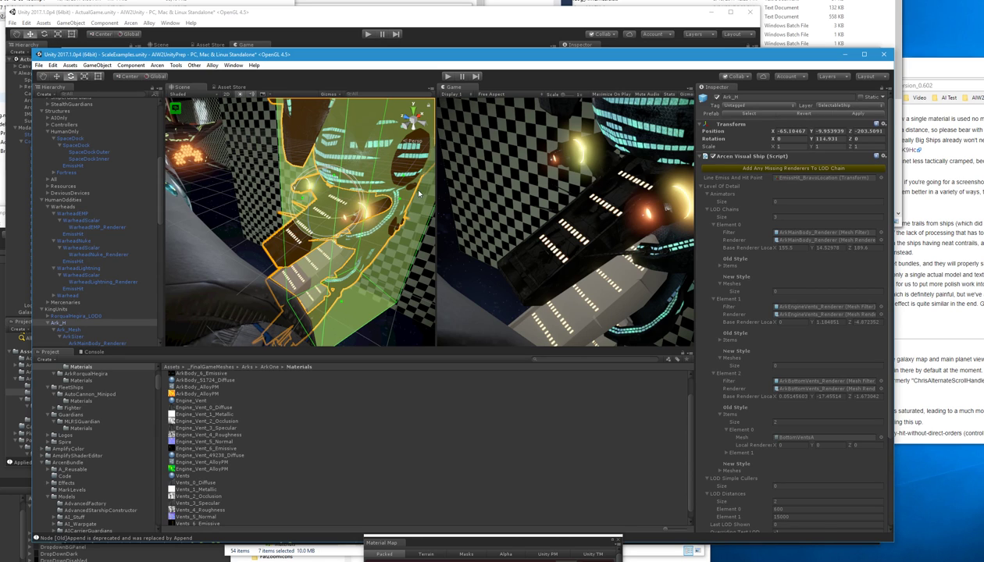
right_click_drag(335, 258, 375, 235)
left_click(843, 139)
type("0")
right_click_drag(376, 260, 333, 243)
left_click(206, 316)
left_click(310, 252)
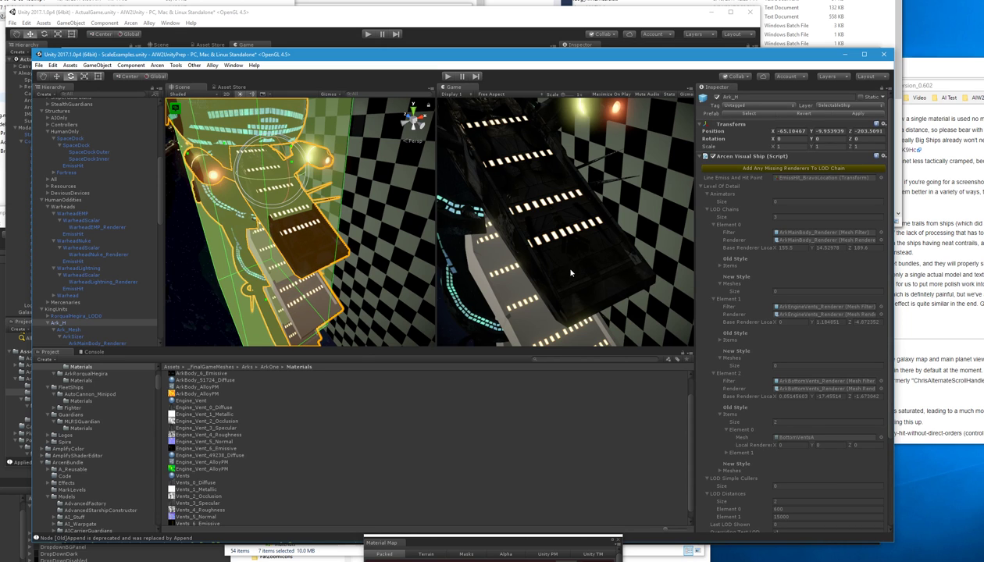
- Select the Engine_Vent material and check which source textures fill the metallic, occlusion, specularity, roughness and normal slots in Material Map
left_click(201, 401)
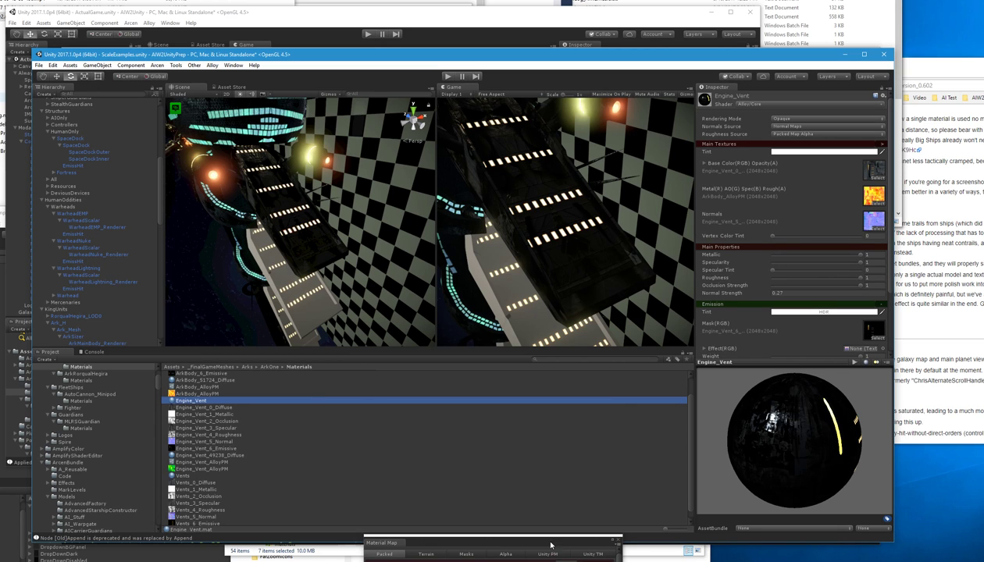
left_click_drag(551, 545, 600, 196)
left_click(654, 234)
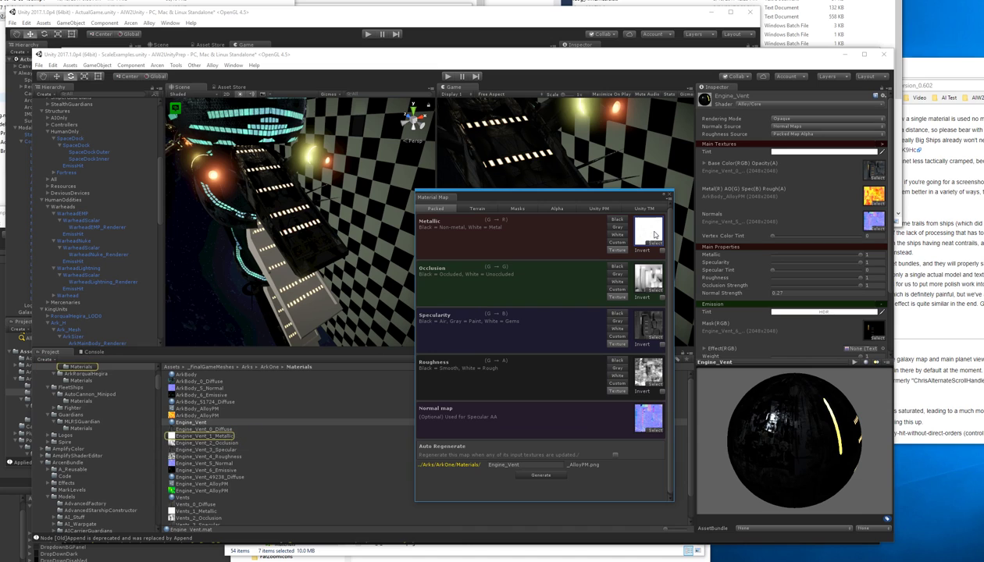
left_click(648, 278)
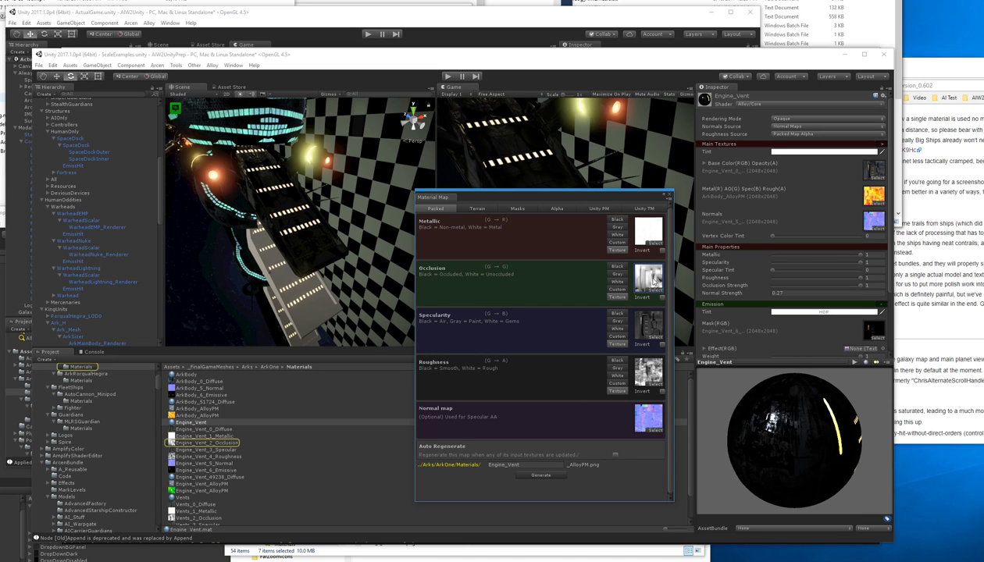
left_click(651, 325)
left_click(654, 375)
left_click(656, 416)
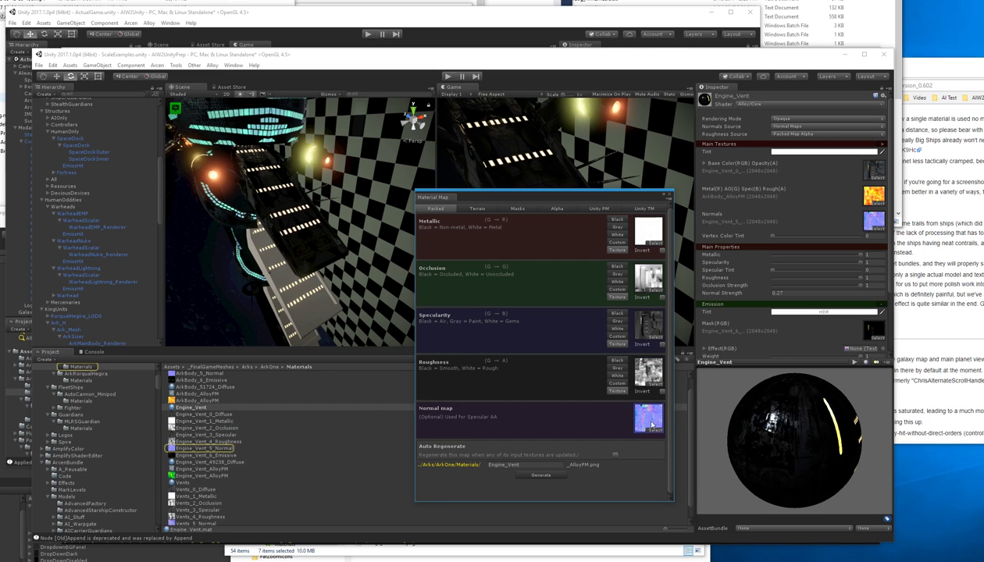
- Generate the Engine_Vent packed map and assign Engine_Vent_AlloyPM to the material's Metal/AO/Spec/Rough slot
left_click(175, 410)
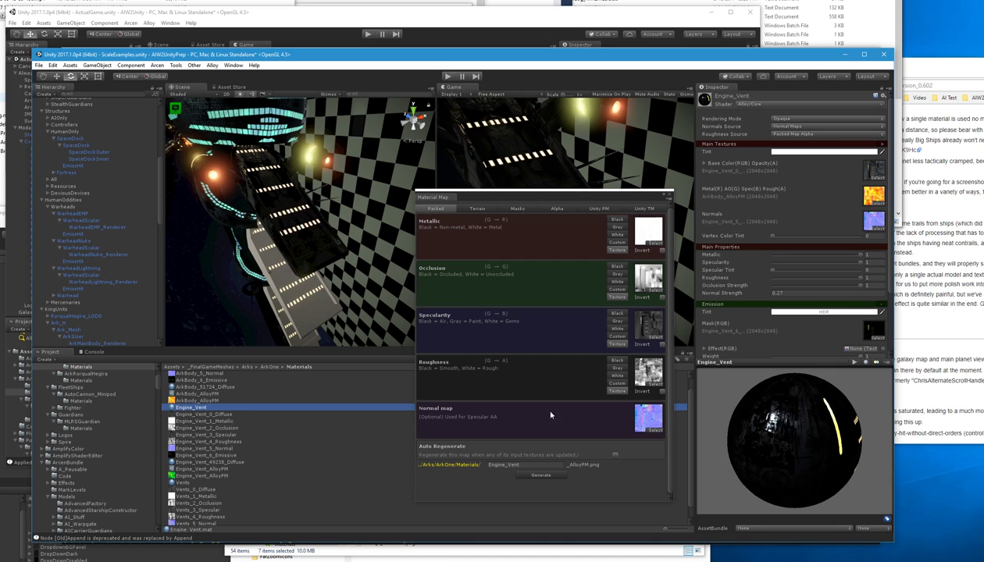
left_click(540, 476)
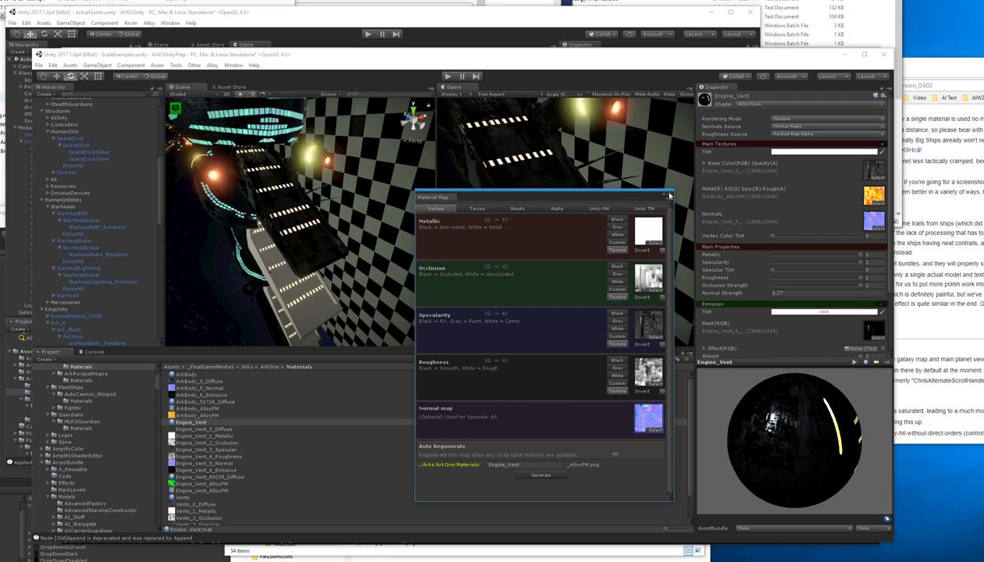
left_click_drag(209, 495, 876, 197)
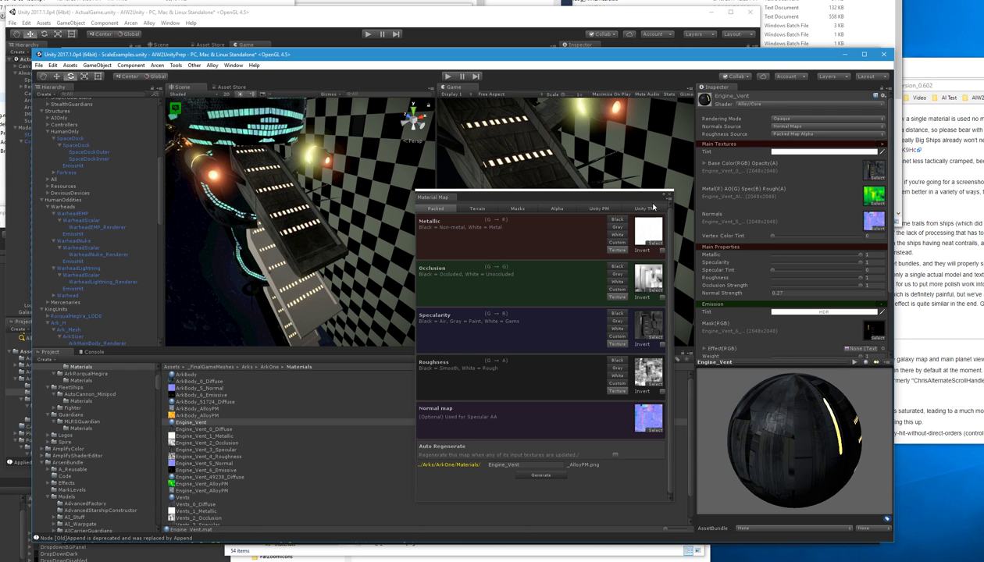
right_click_drag(282, 245, 398, 238)
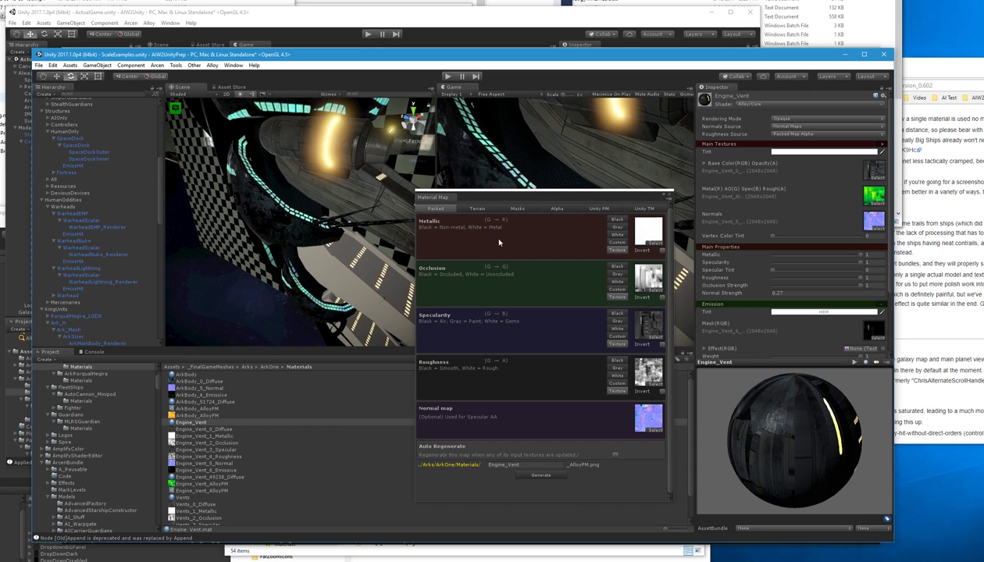
- Reopen an empty Material Map, set Specularity to Texture, and assign the Engine_Vent Metallic, Occlusion, Specular, Roughness and Normal textures
left_click(668, 196)
left_click(233, 65)
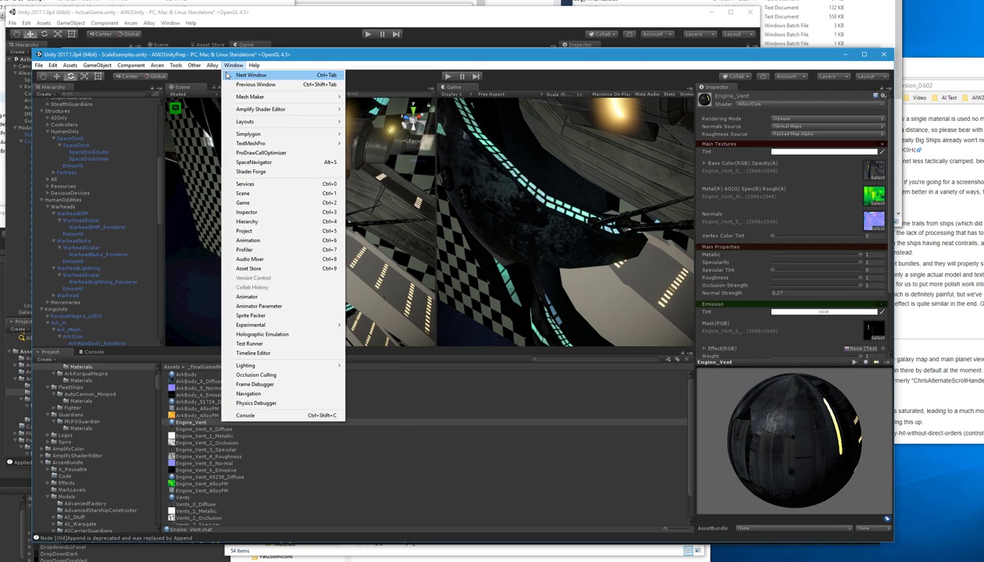
left_click(239, 74)
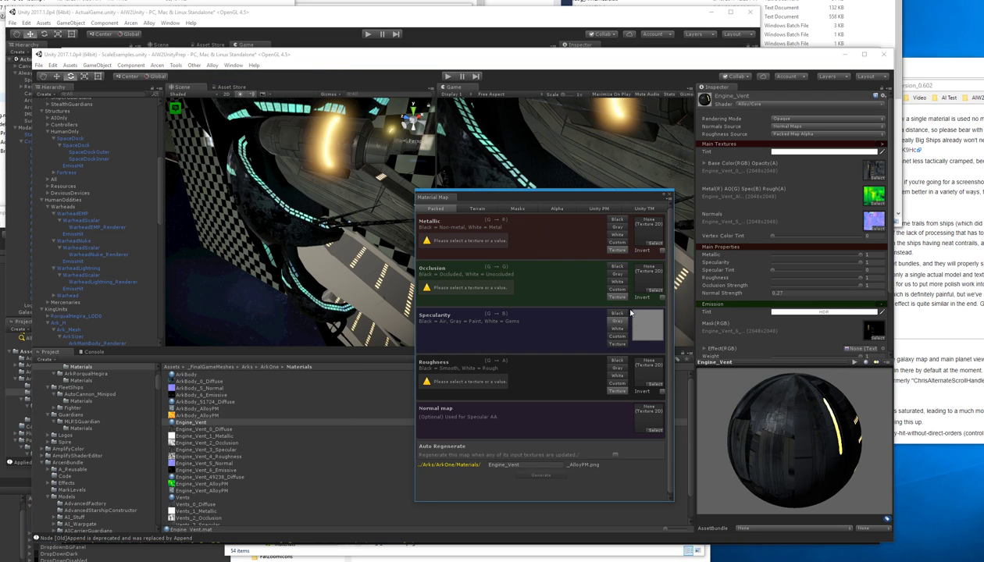
left_click(622, 345)
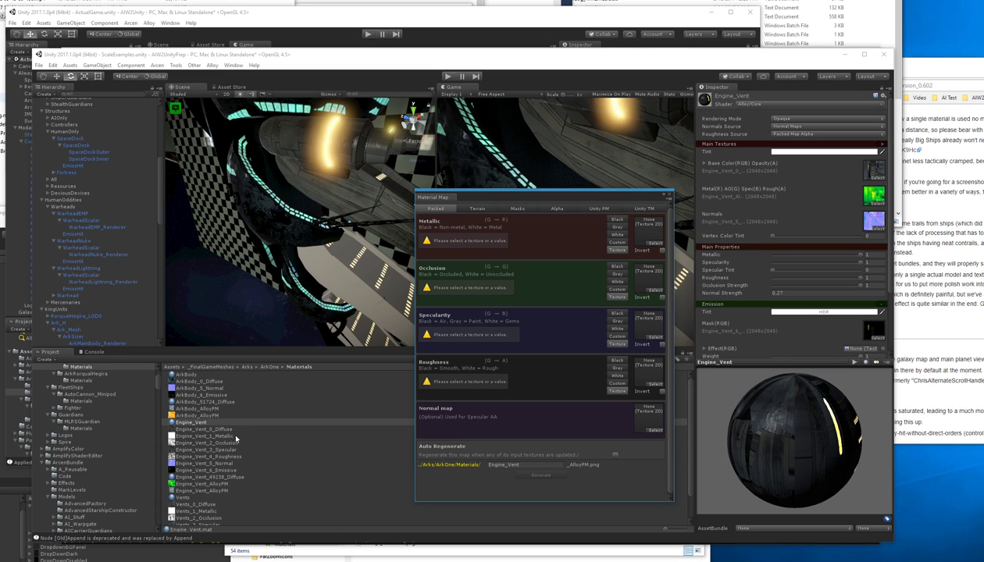
left_click_drag(224, 435, 645, 233)
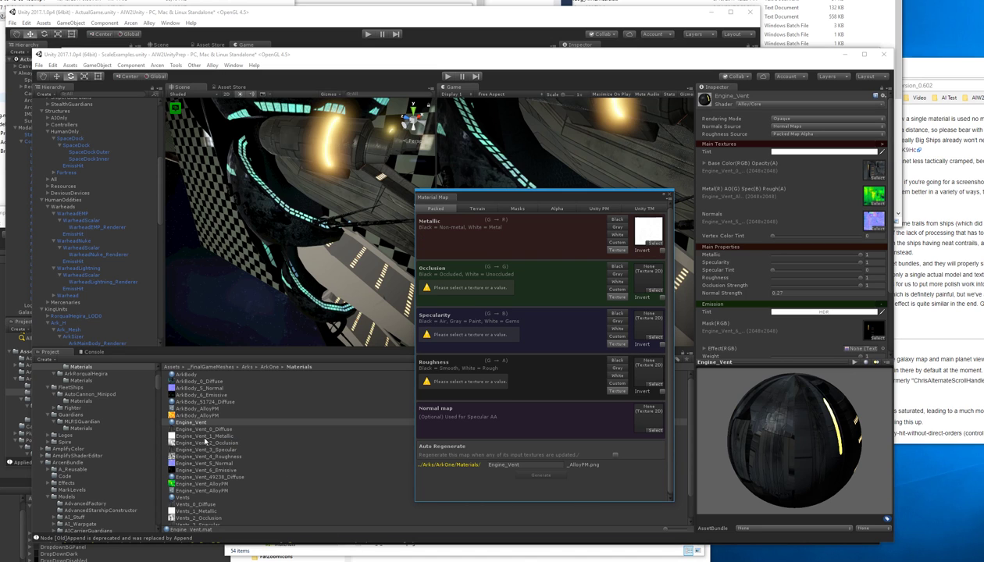
left_click_drag(231, 444, 646, 277)
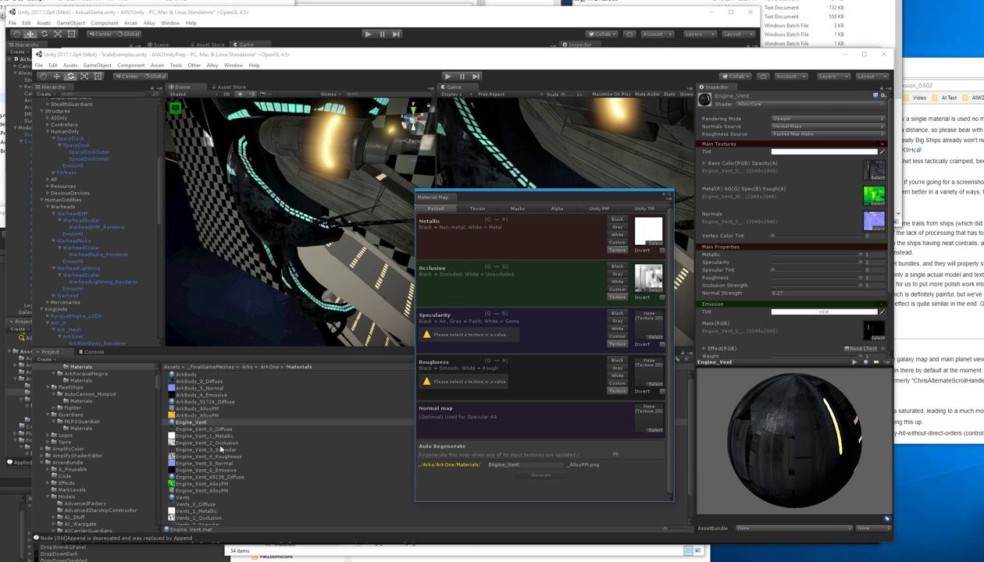
left_click_drag(234, 453, 647, 324)
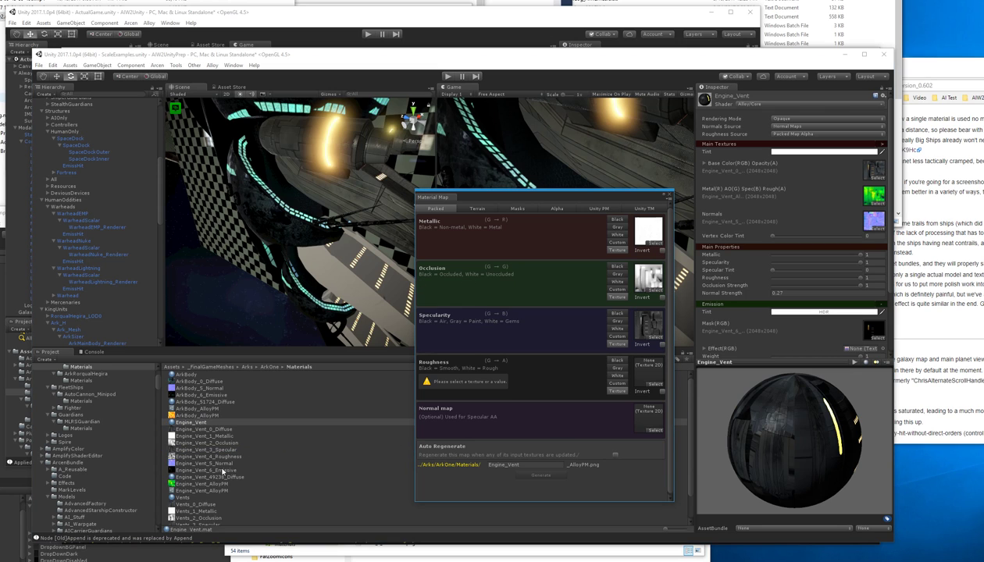
left_click_drag(228, 457, 645, 371)
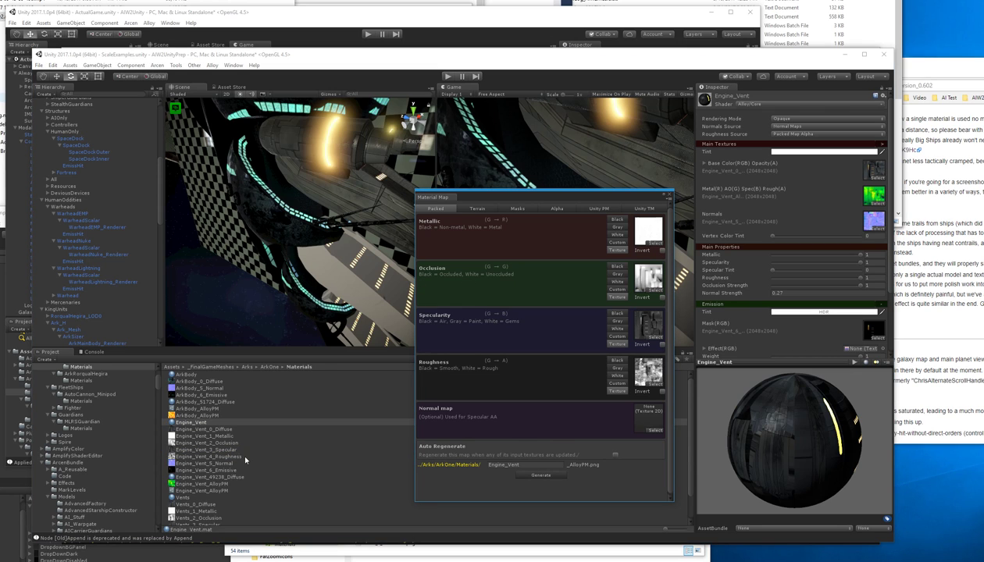
left_click_drag(231, 468, 648, 419)
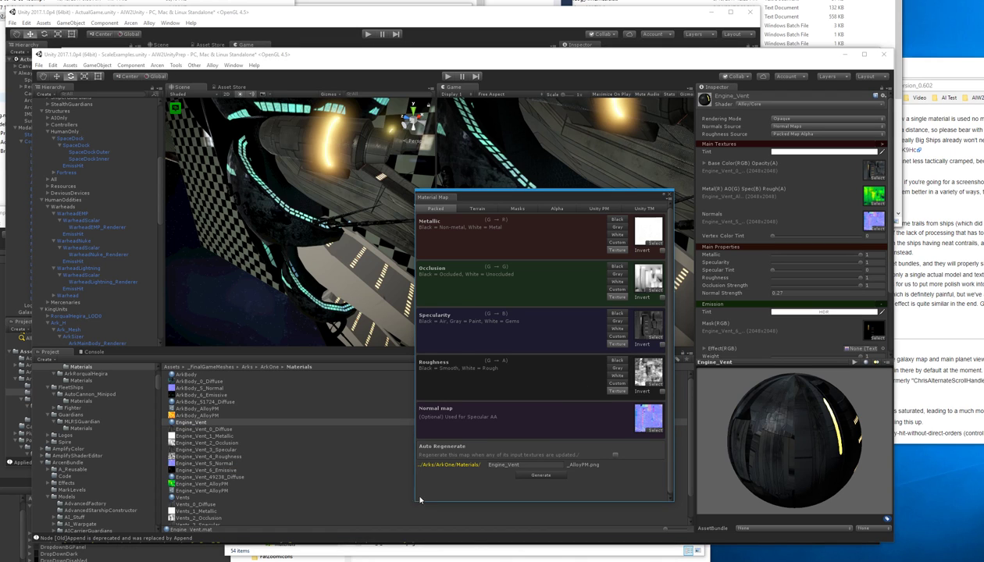
- Generate Engine_Vent_AlloyPM.png from the assigned textures and toggle the map's Auto Regenerate option
left_click(213, 430)
left_click(212, 422)
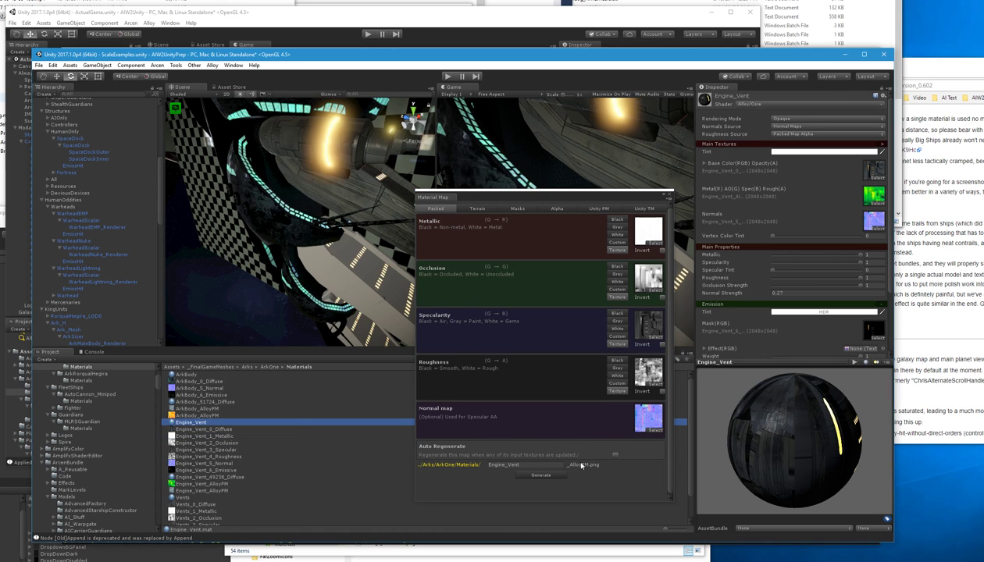
left_click(547, 476)
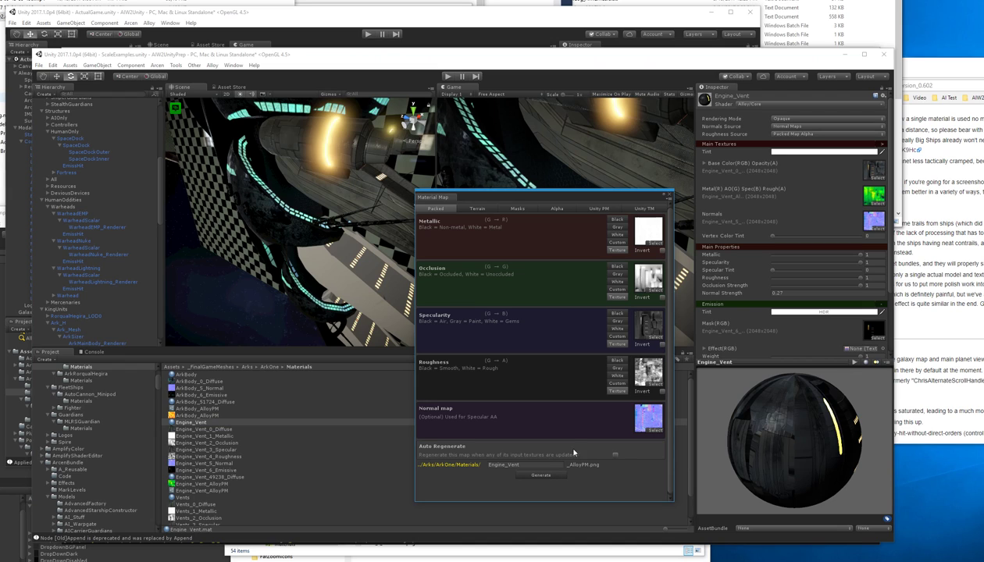
left_click(615, 455)
left_click(663, 194)
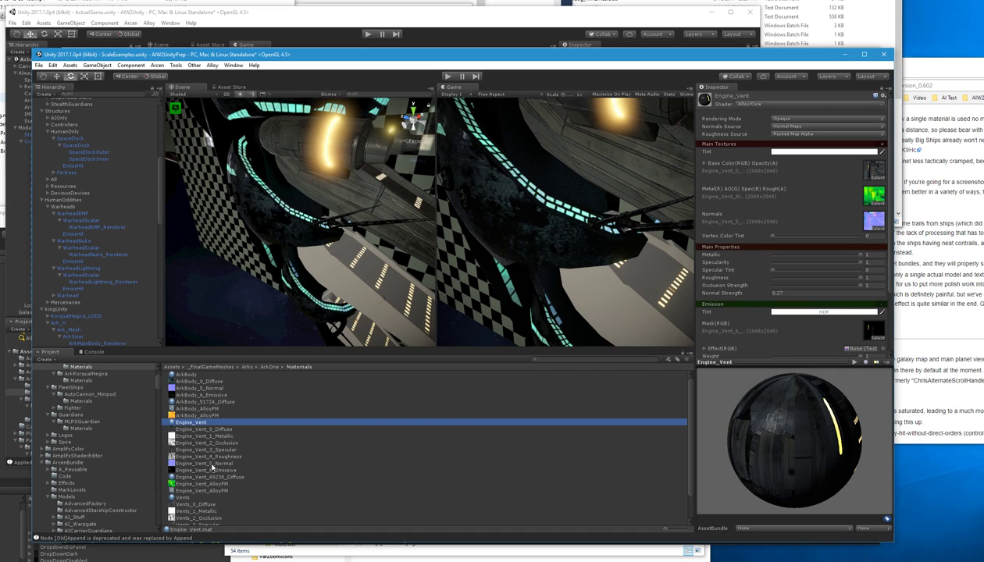
- Check the generated Engine_Vent_AlloyPM texture and locate the textures assigned to the Engine_Vent material's normal and packed-map slots
left_click(197, 484)
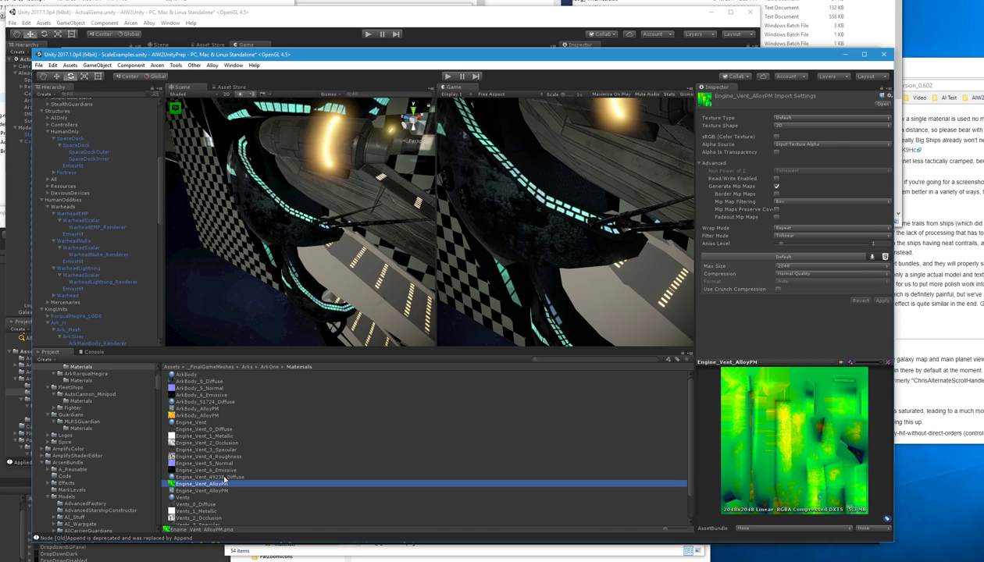
left_click(200, 420)
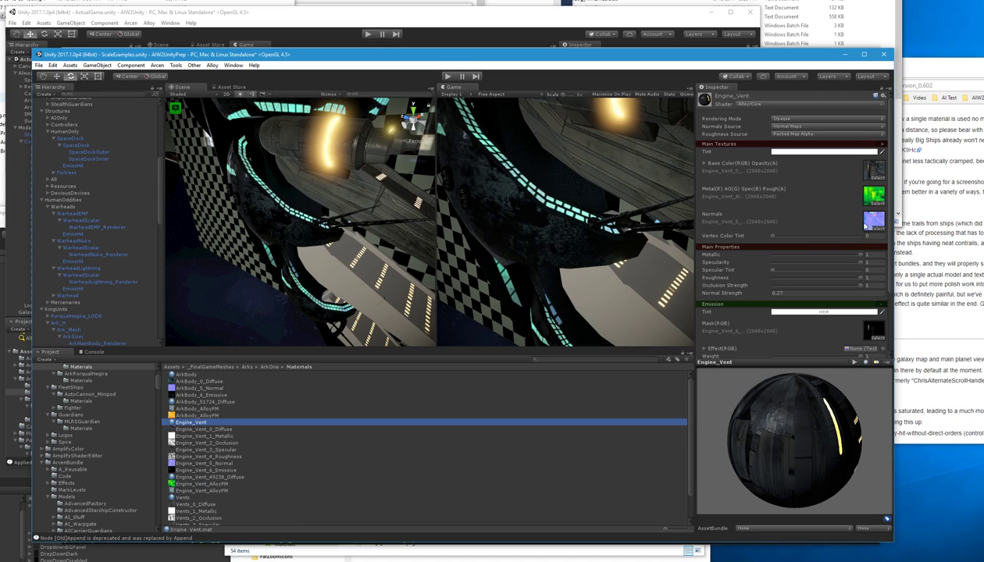
left_click(874, 222)
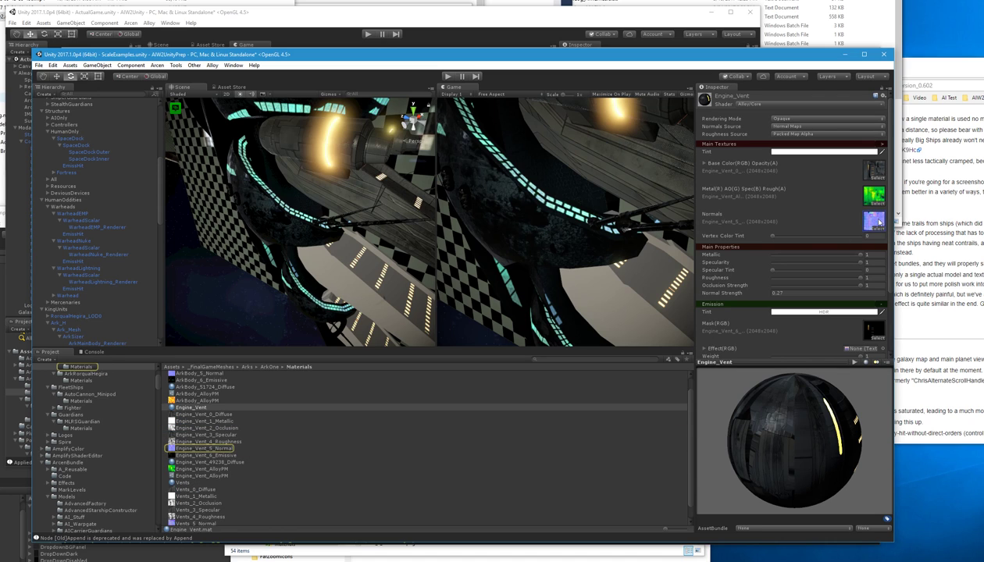
left_click(877, 199)
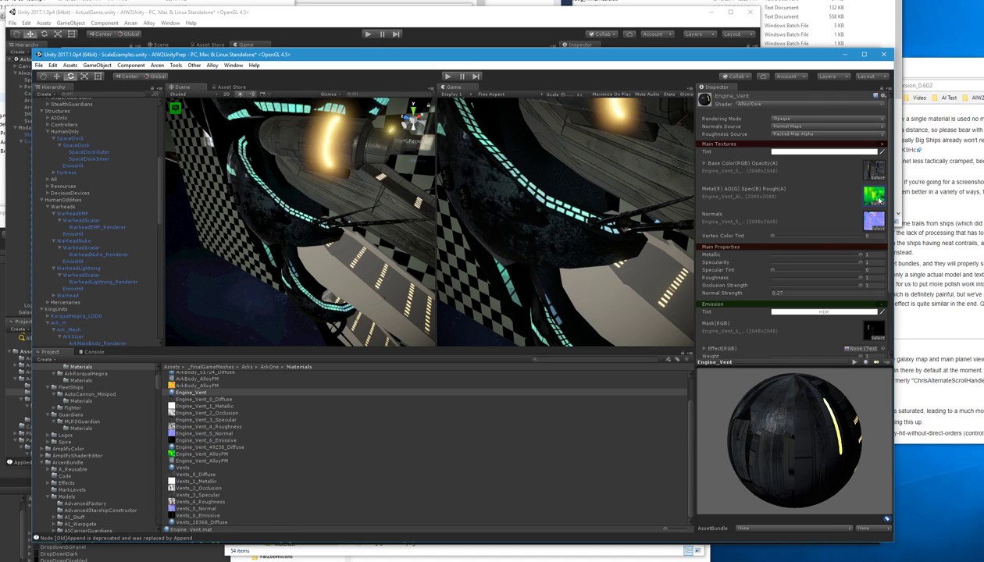
right_click_drag(340, 244, 317, 227)
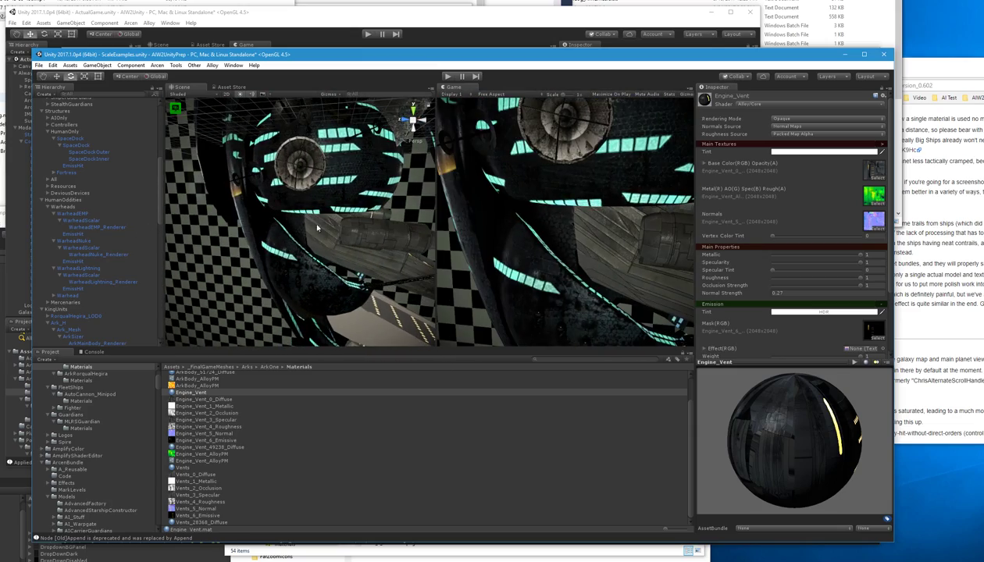
- Compare the Vents, ArkBody and Vents_28368_Diffuse materials and view the vent panels on the Ark model
left_click(288, 289)
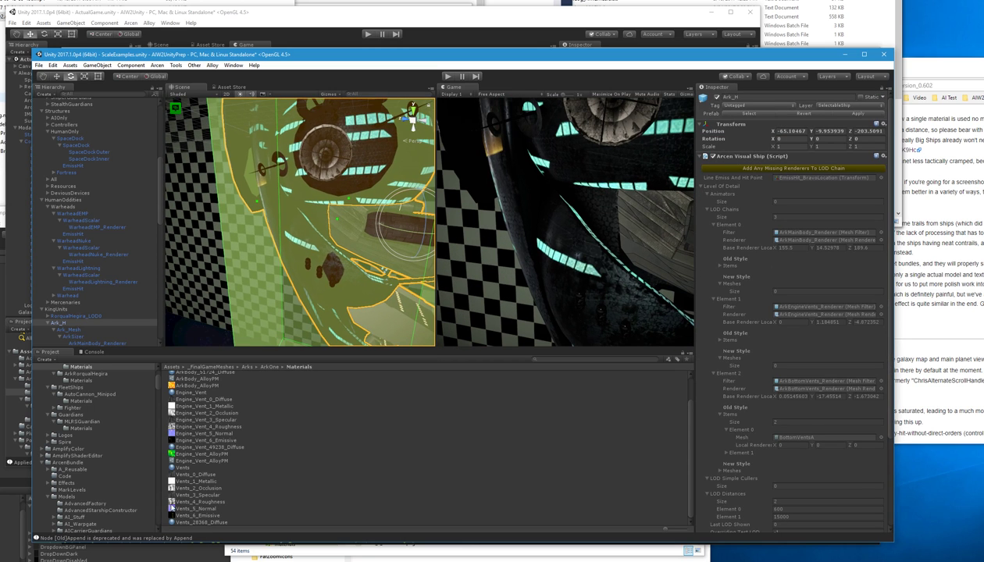
left_click(188, 467)
scroll(187, 438, "up", 1)
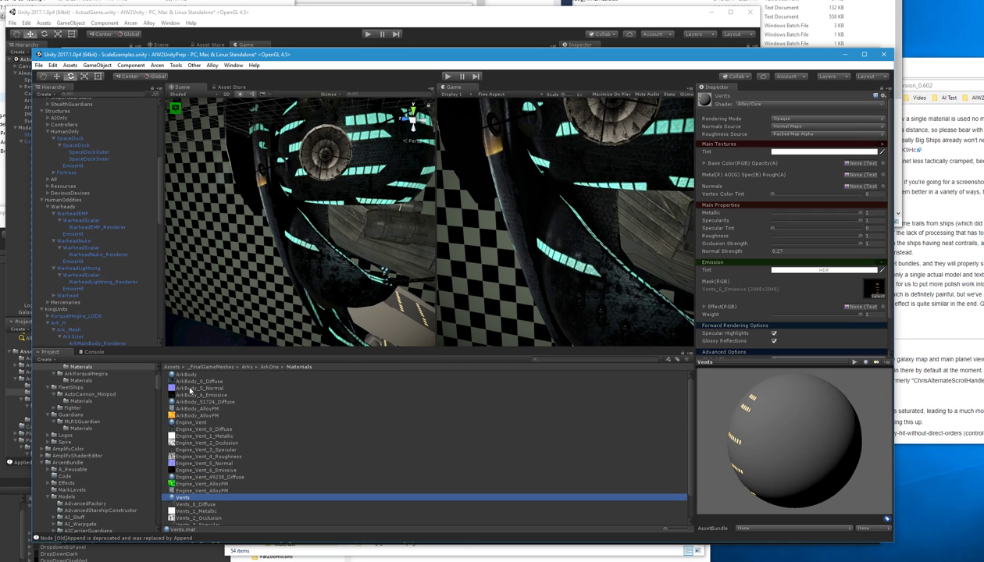
left_click(187, 375)
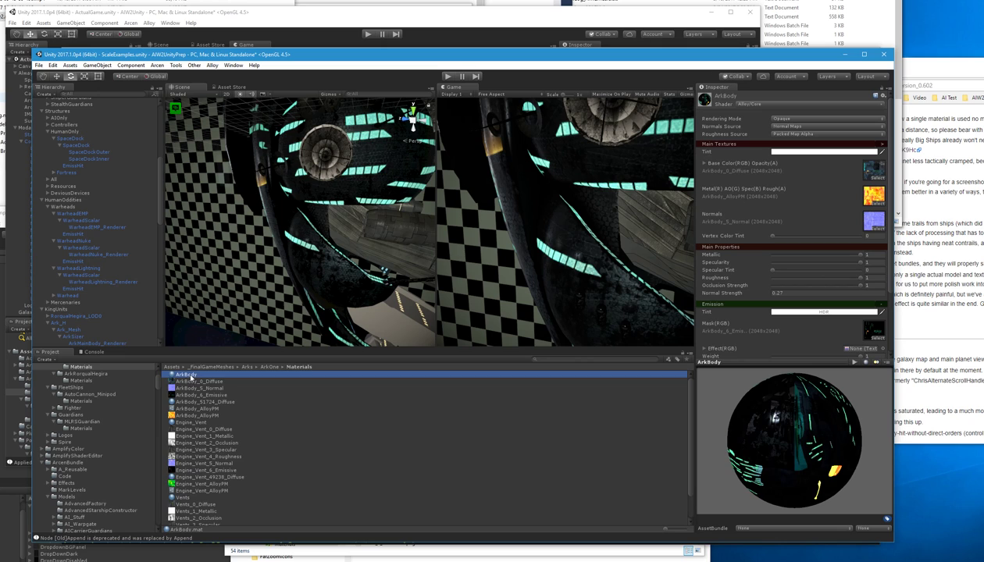
scroll(224, 435, "down", 1)
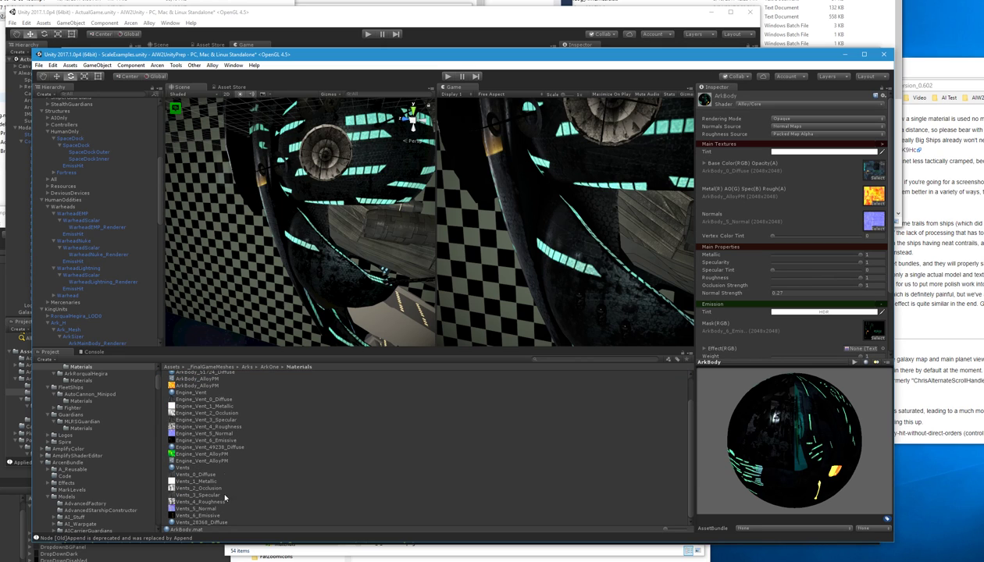
left_click(216, 520)
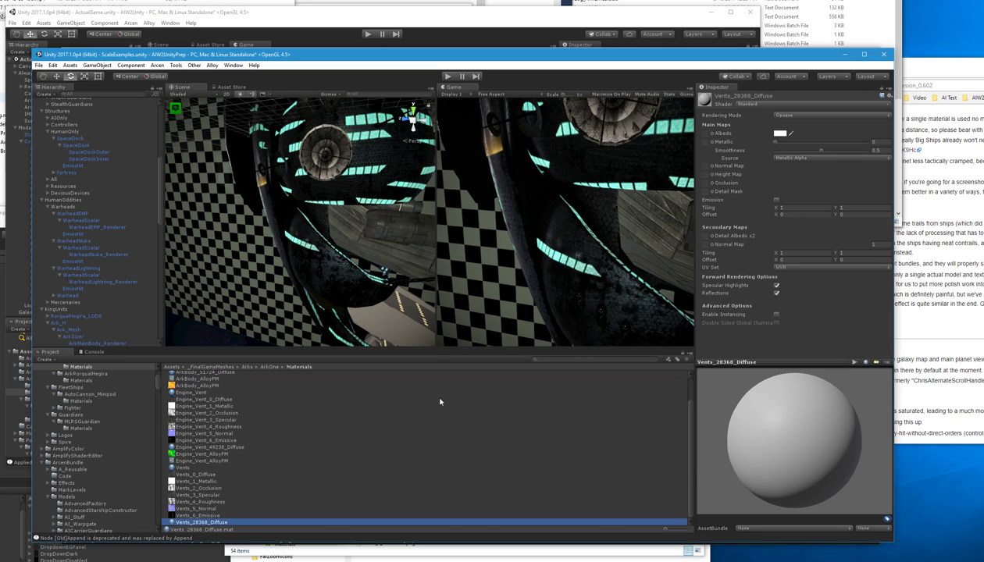
mouse_move(384, 280)
right_mouse_down()
mouse_move(367, 283)
mouse_move(392, 281)
right_mouse_up()
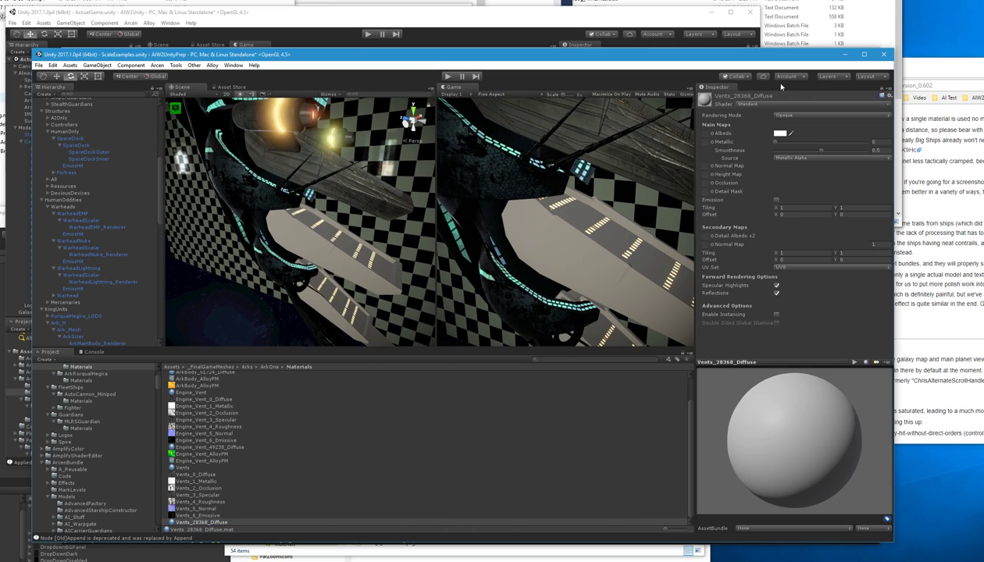
- Assign Vents_0_Diffuse to the Vents material's base color slot and Vents_5_Normal to its normals slot
left_click(192, 467)
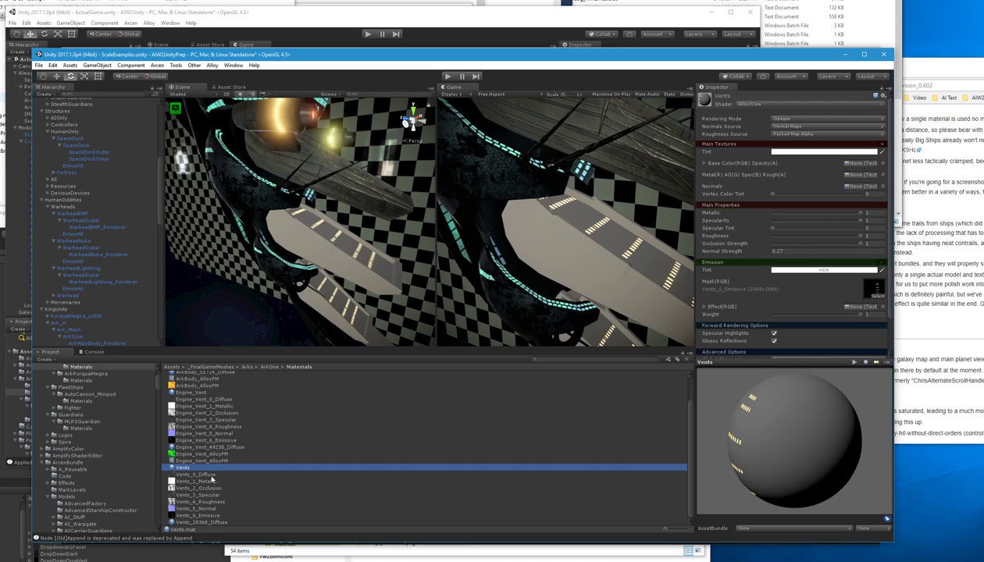
left_click_drag(199, 476, 853, 166)
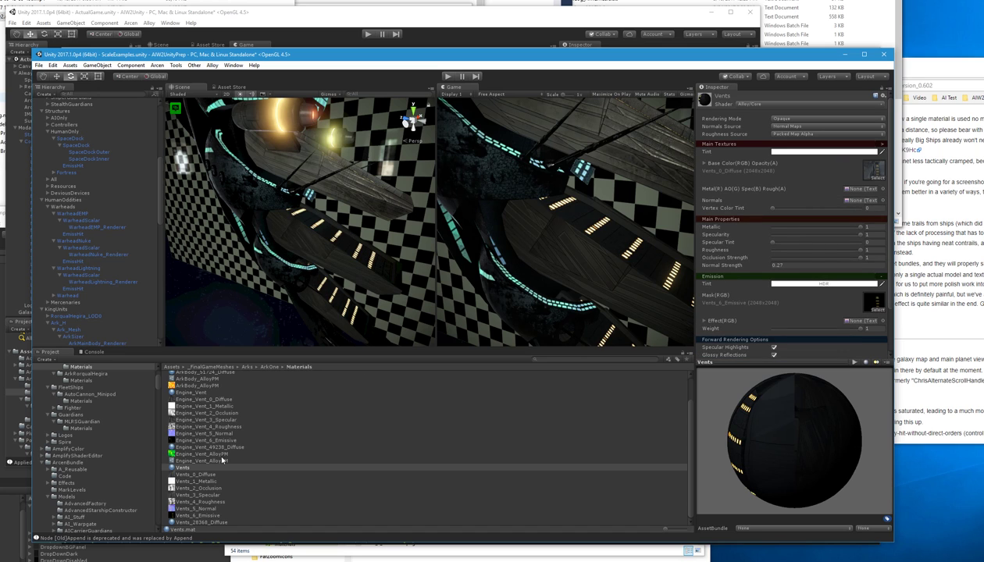
left_click_drag(854, 259, 853, 201)
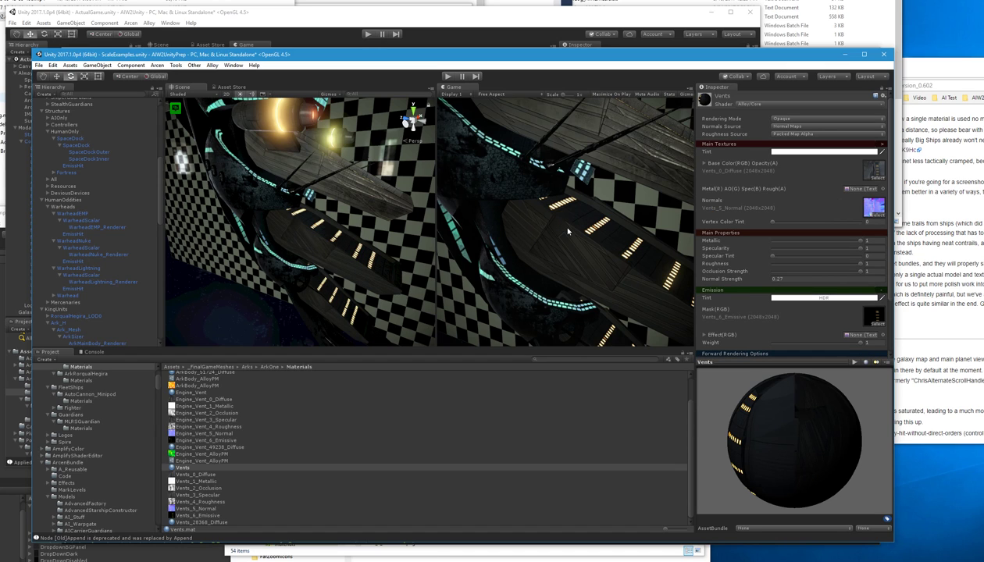
- In the Material Map Channel Packer, set Specularity to Texture and assign the Vents Metallic, Occlusion, Specular, Roughness and Normal textures
left_click(211, 65)
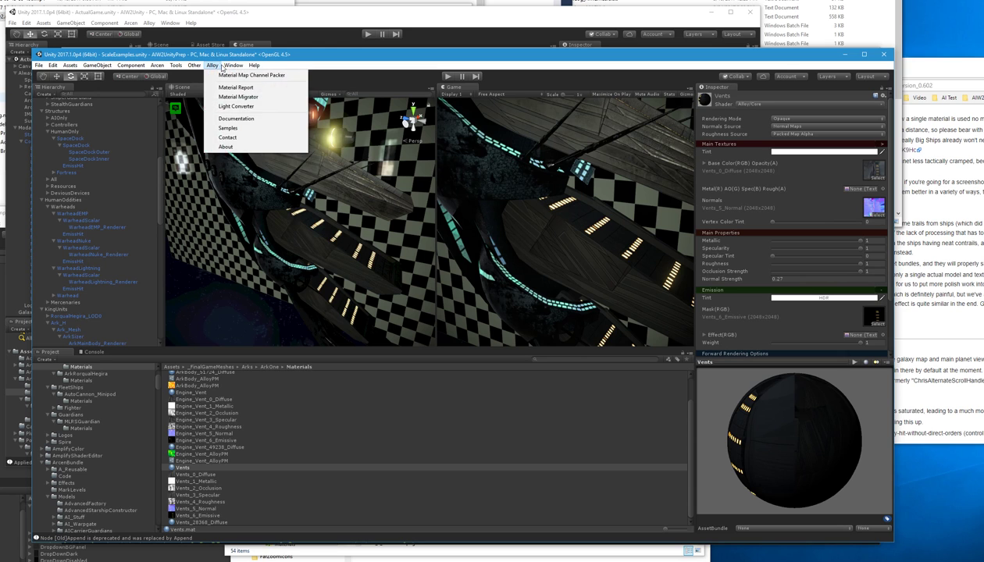
left_click(234, 75)
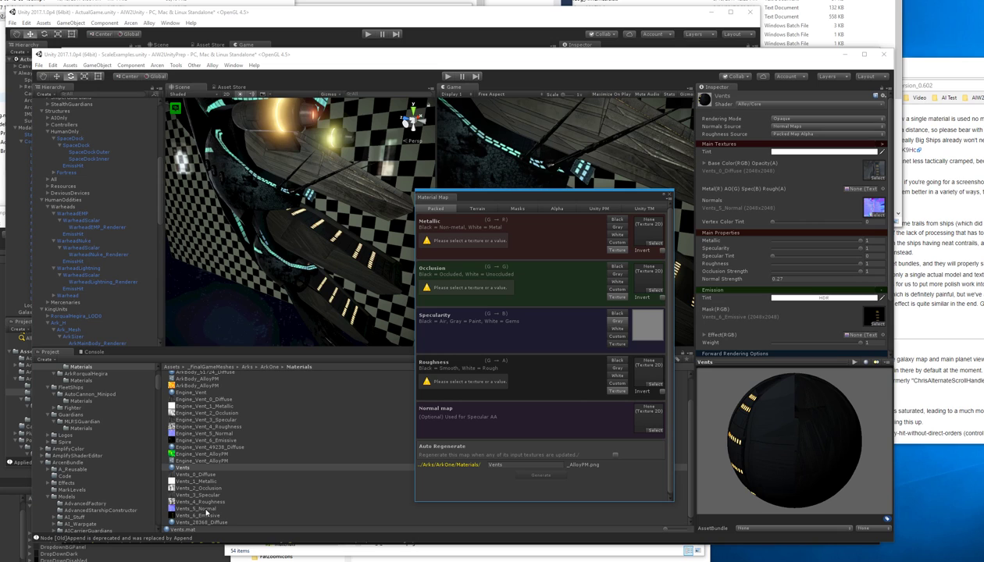
left_click_drag(202, 507, 641, 413)
left_click(617, 345)
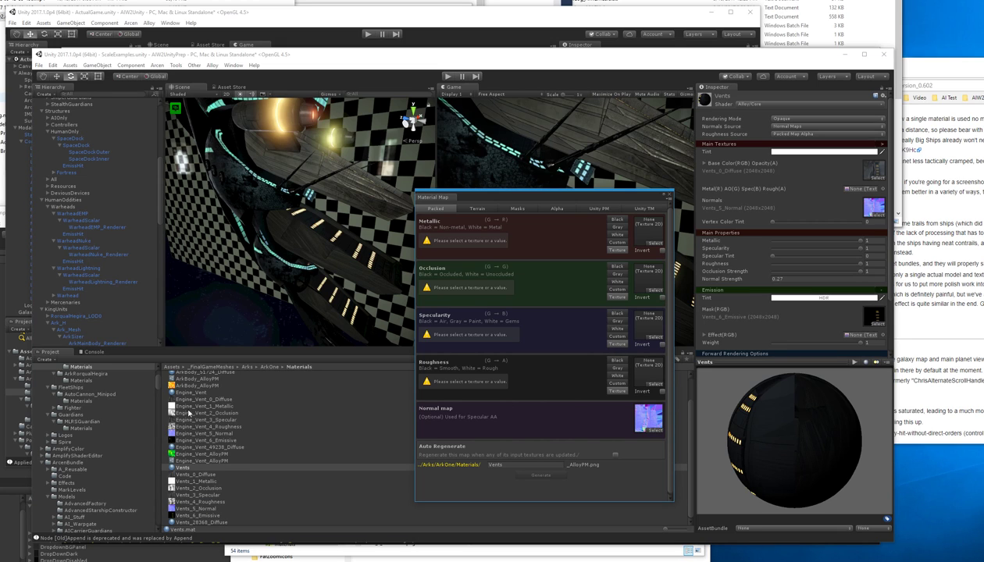
left_click_drag(207, 481, 657, 224)
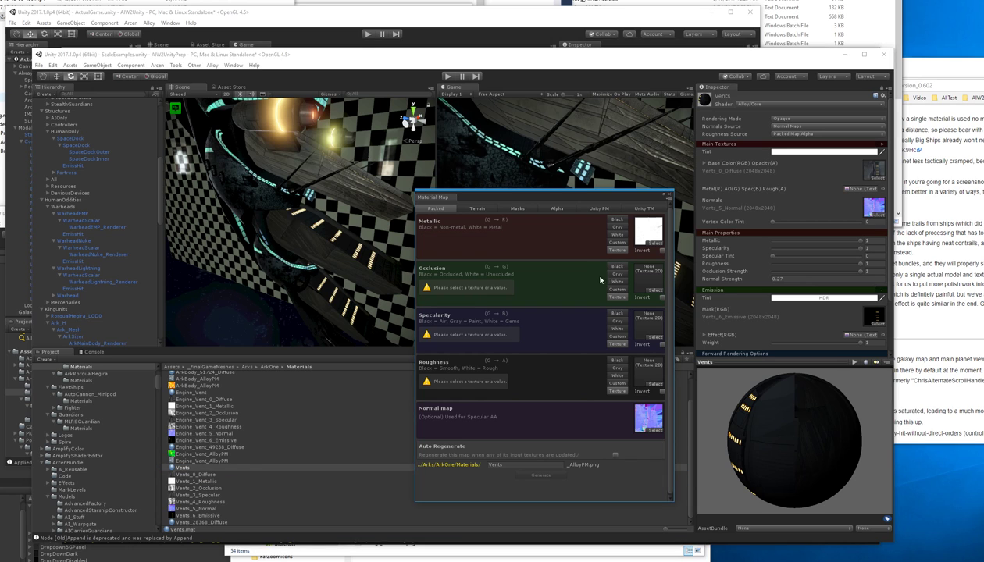
left_click_drag(218, 485, 641, 271)
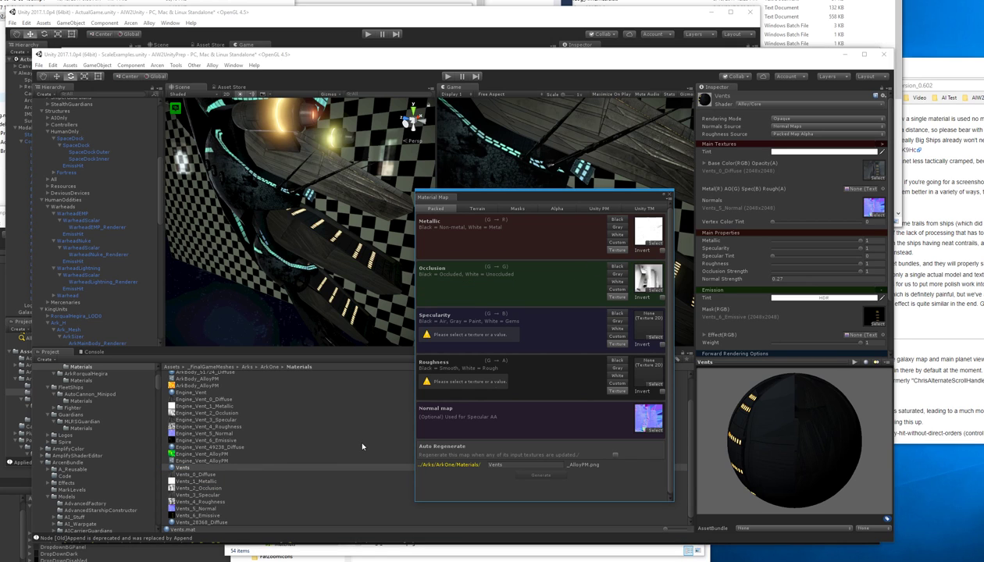
left_click_drag(203, 495, 642, 373)
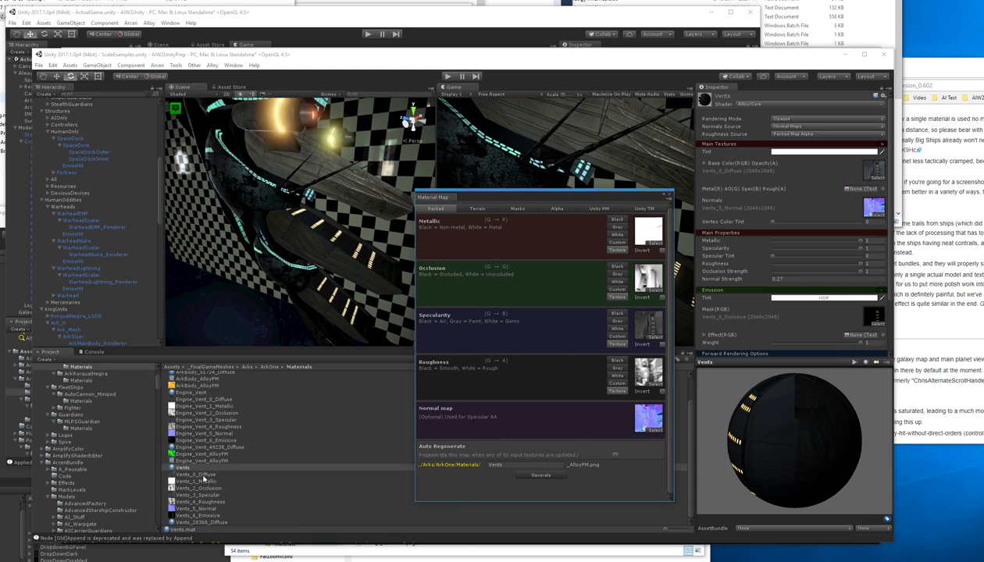
- Generate the packed map Vents_AlloyPM.png for the Vents material and close Material Map
left_click(199, 474)
left_click(188, 467)
left_click(541, 476)
left_click(668, 196)
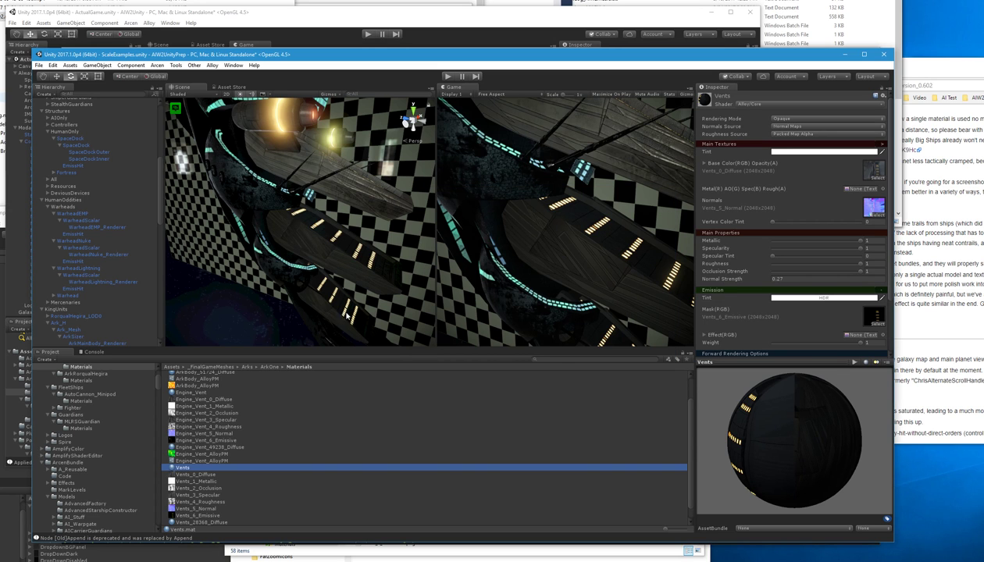
- Assign Vents_AlloyPM to the Vents material's Metal/AO/Spec/Rough slot and inspect the ship's vent panels from several angles
left_click_drag(370, 244, 312, 374, "alt")
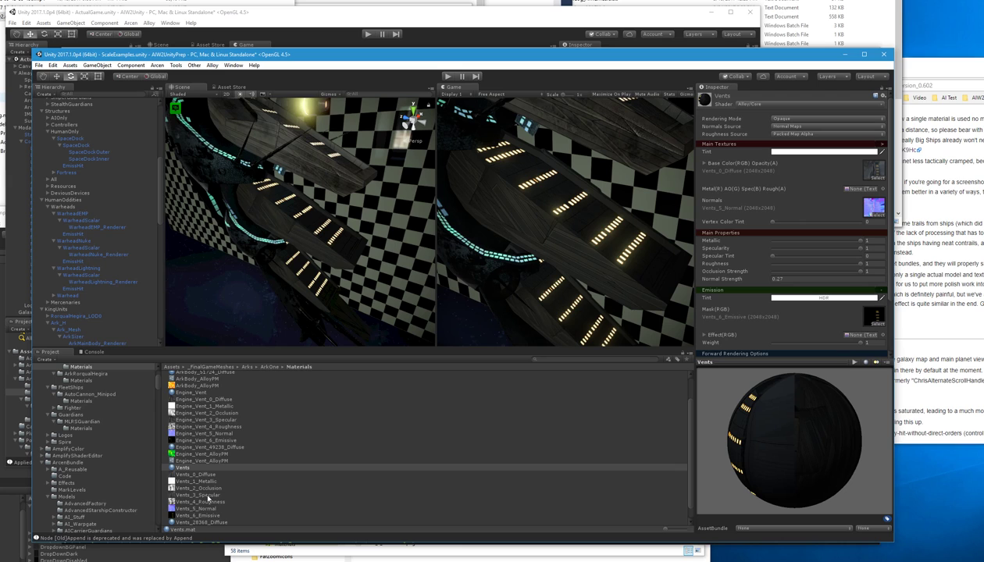
scroll(207, 494, "down", 1)
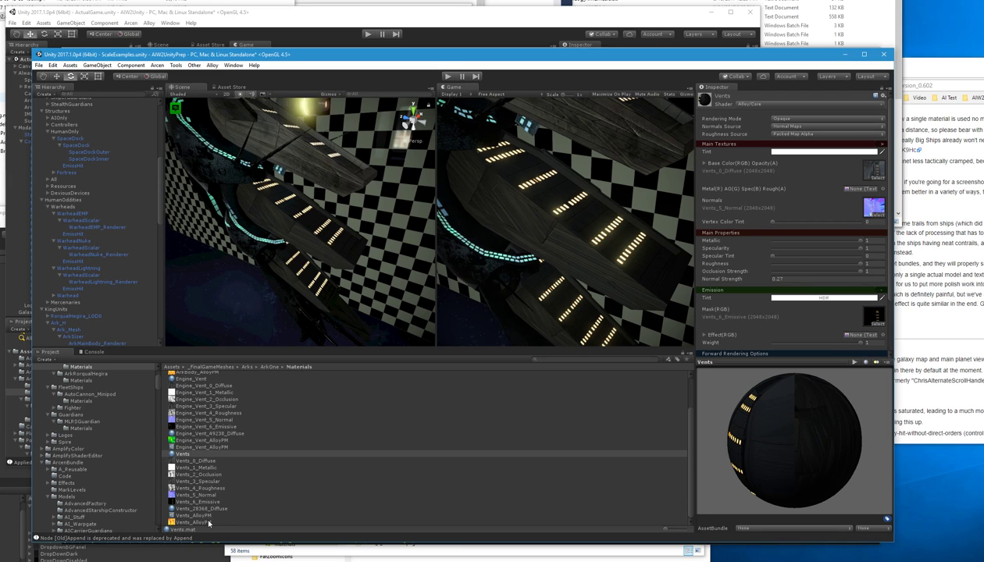
left_click_drag(208, 524, 852, 193)
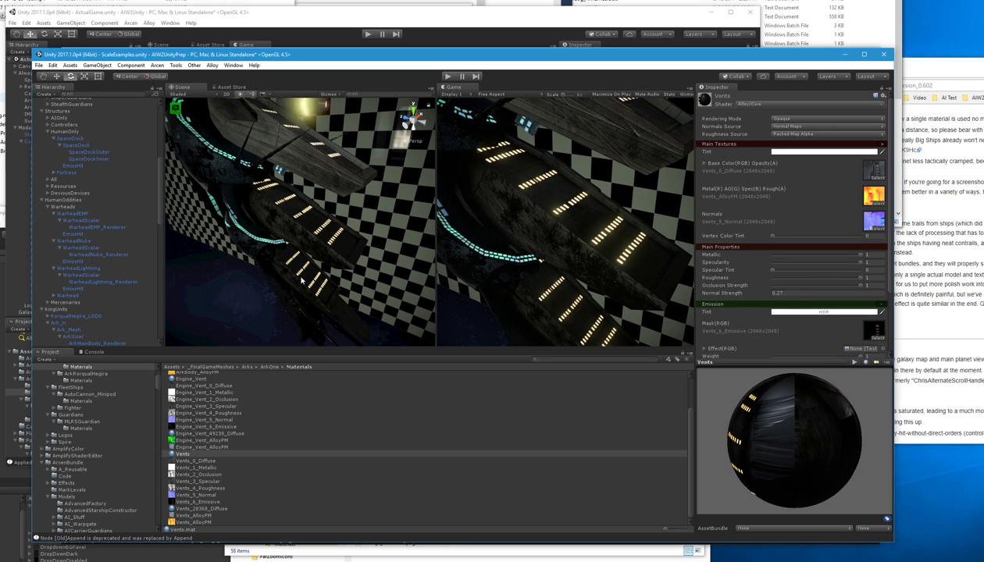
right_click_drag(318, 275, 203, 274)
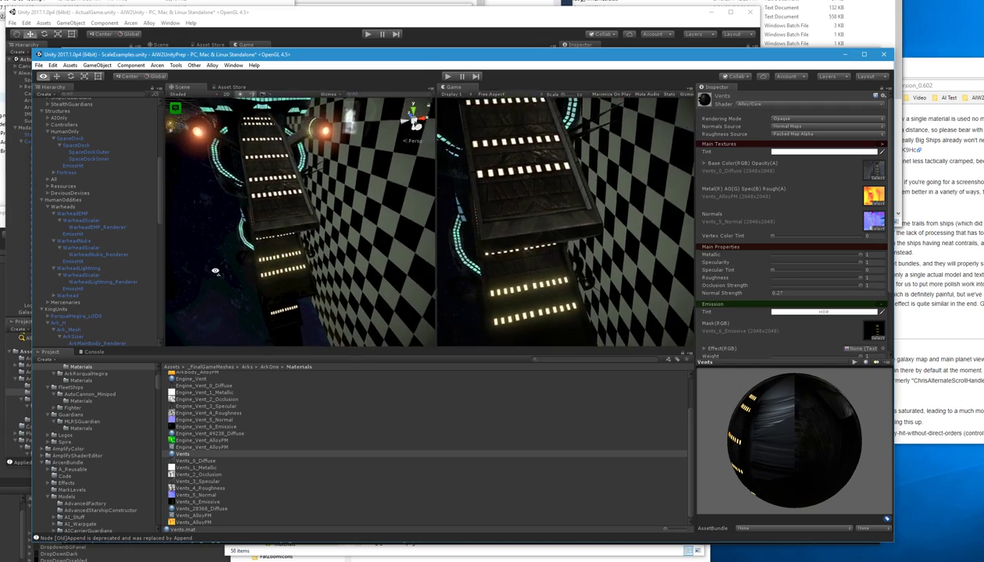
right_click_drag(229, 268, 270, 269)
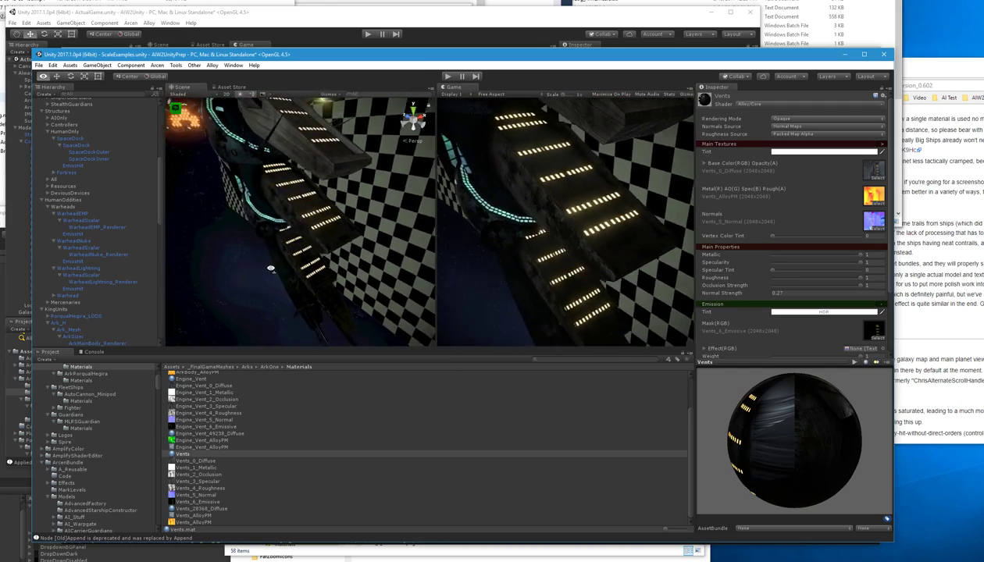
right_click_drag(407, 268, 345, 260)
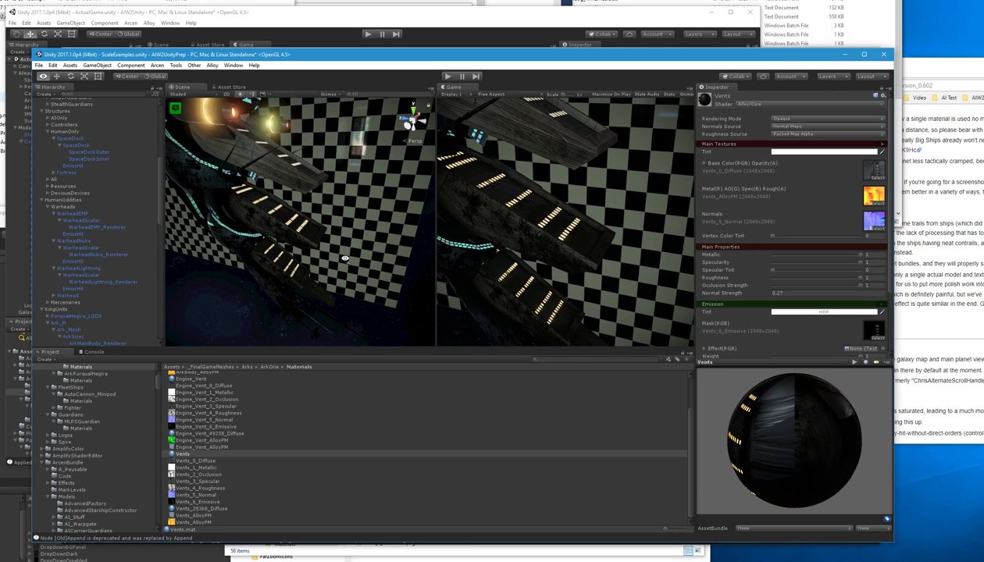
right_click_drag(345, 258, 272, 438)
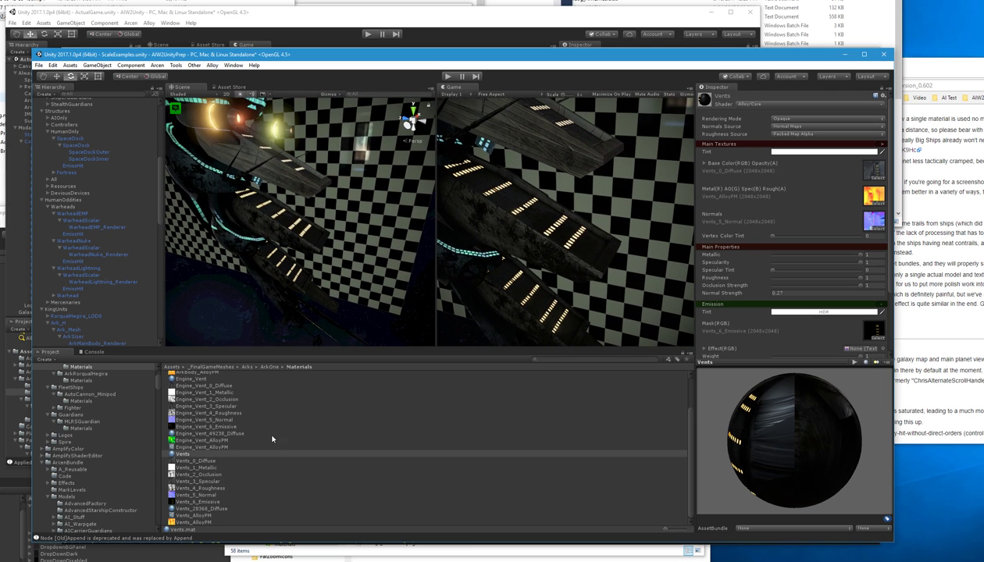
- Delete the Vents_1_Metallic, Vents_2_Occlusion, Vents_3_Specular and Vents_4_Roughness source textures from the ArkOne Materials folder
right_click(212, 474)
left_click(187, 471)
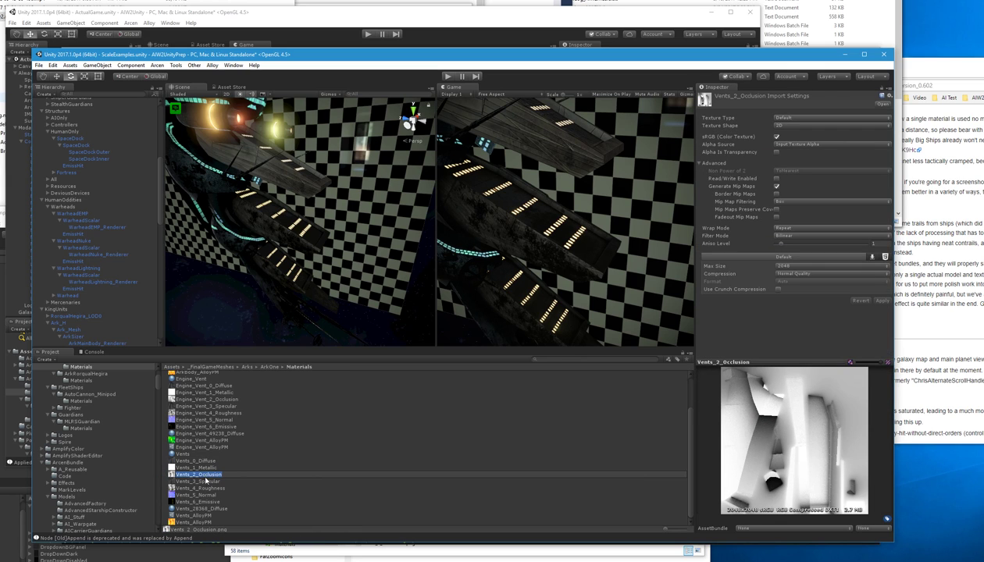
left_click(210, 468)
left_click(209, 474)
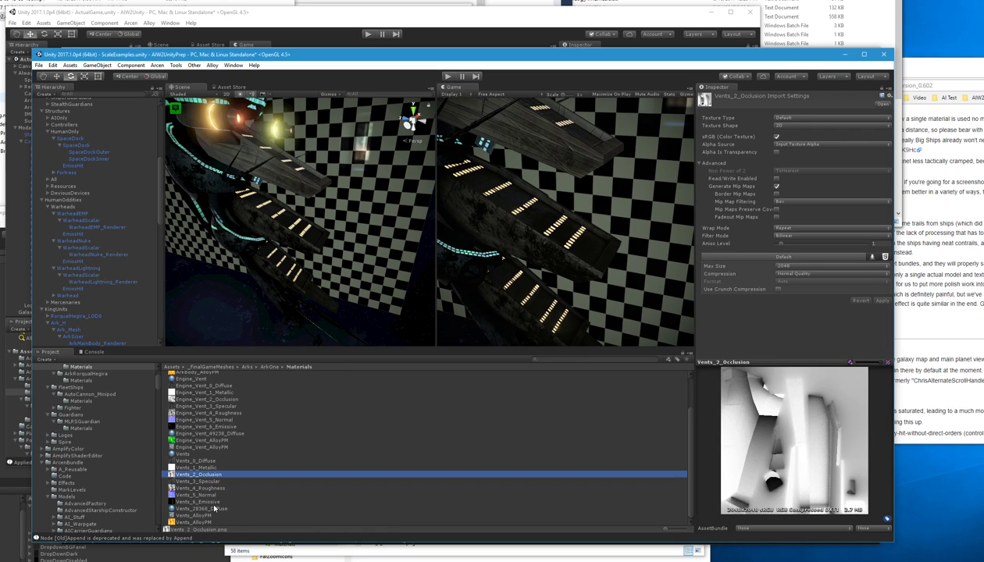
left_click(209, 468)
left_click(218, 488, "shift")
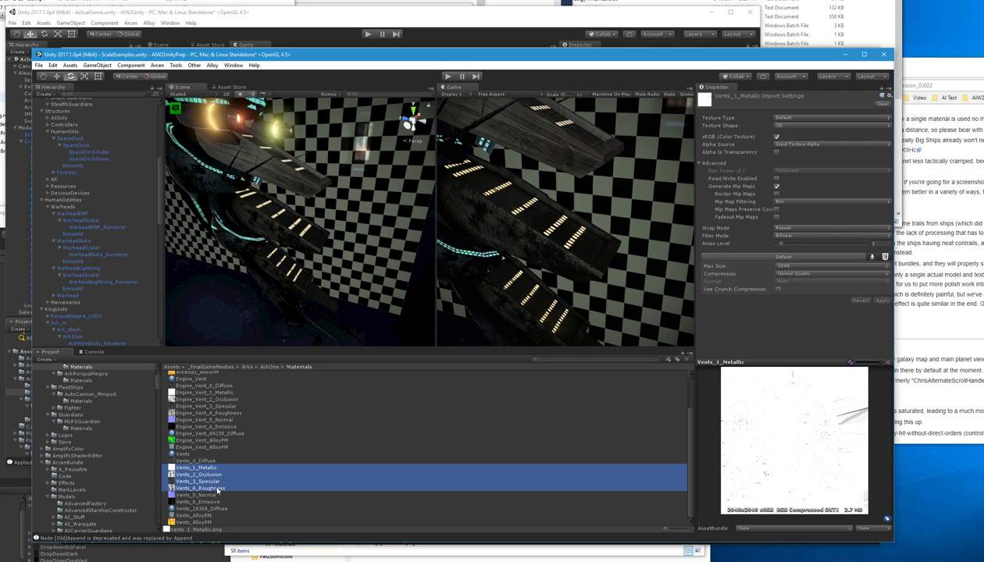
key("Delete")
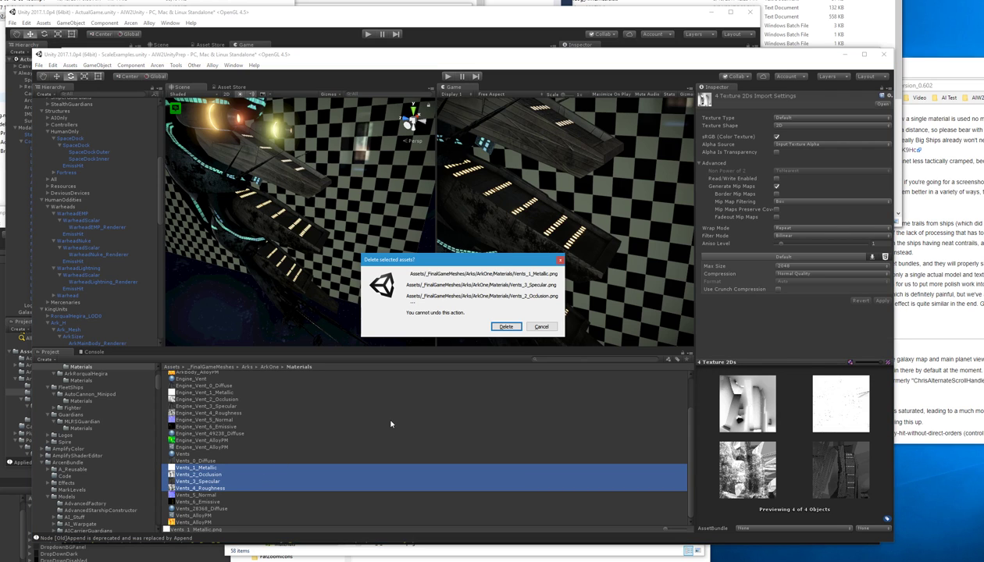
left_click(497, 326)
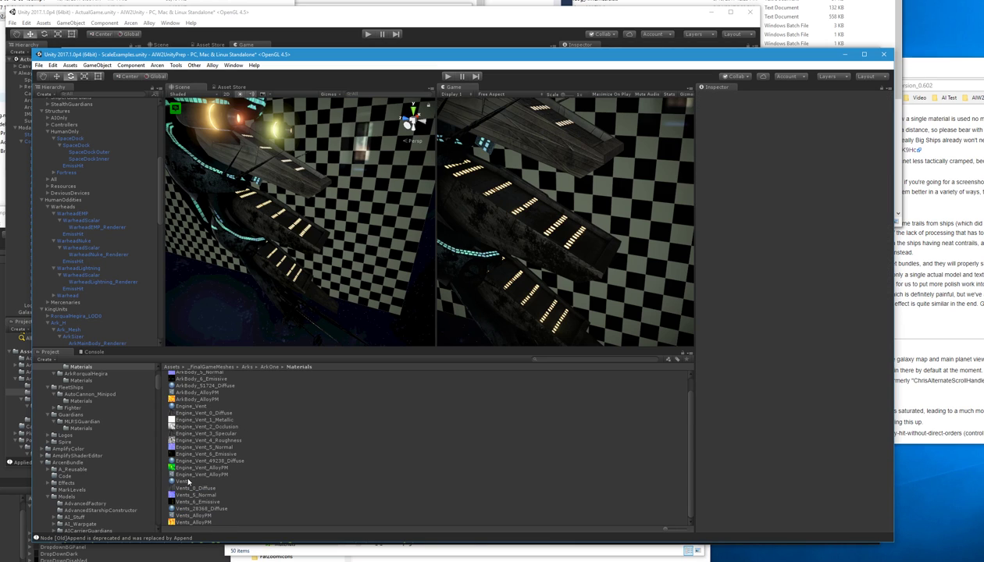
- Compare the Vents and Engine_Vent materials with their Vents_0_Diffuse and Engine_Vent_0_Diffuse textures
left_click(188, 482)
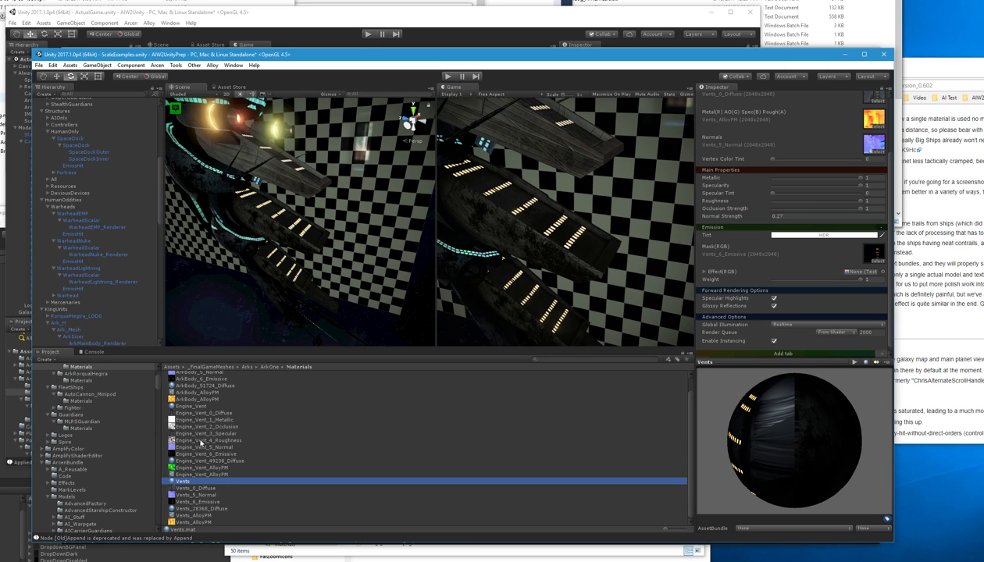
left_click(188, 407)
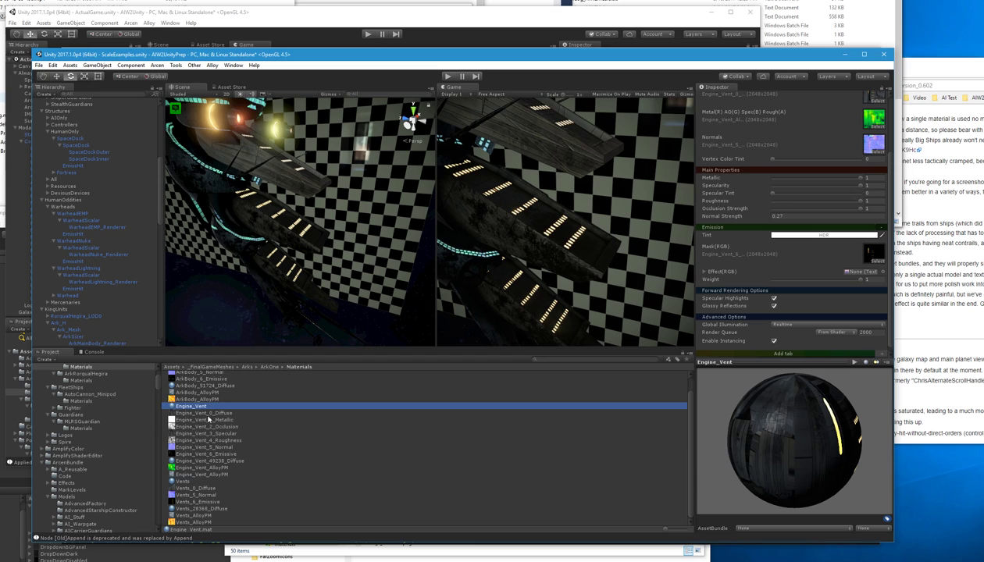
left_click(207, 414)
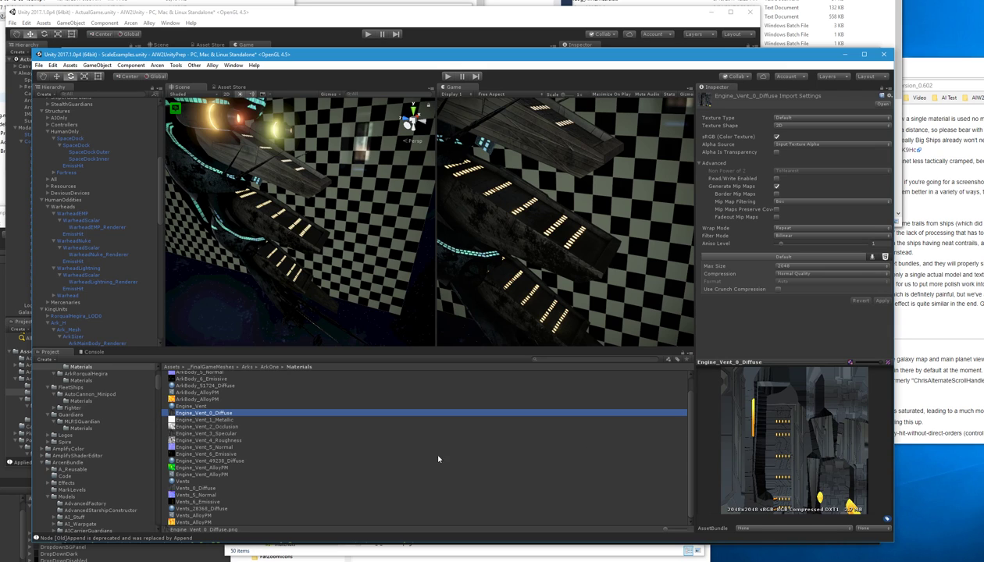
left_click(201, 487)
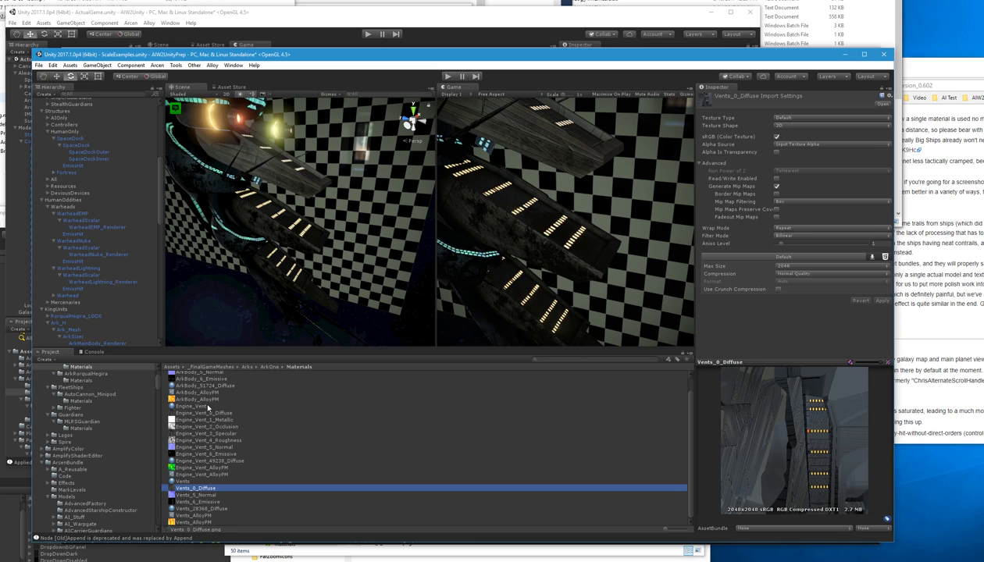
left_click(205, 400)
- Set the Engine_Vent material's normal strength to 0.54 and inspect the ship's vent panels up close
left_click(210, 406)
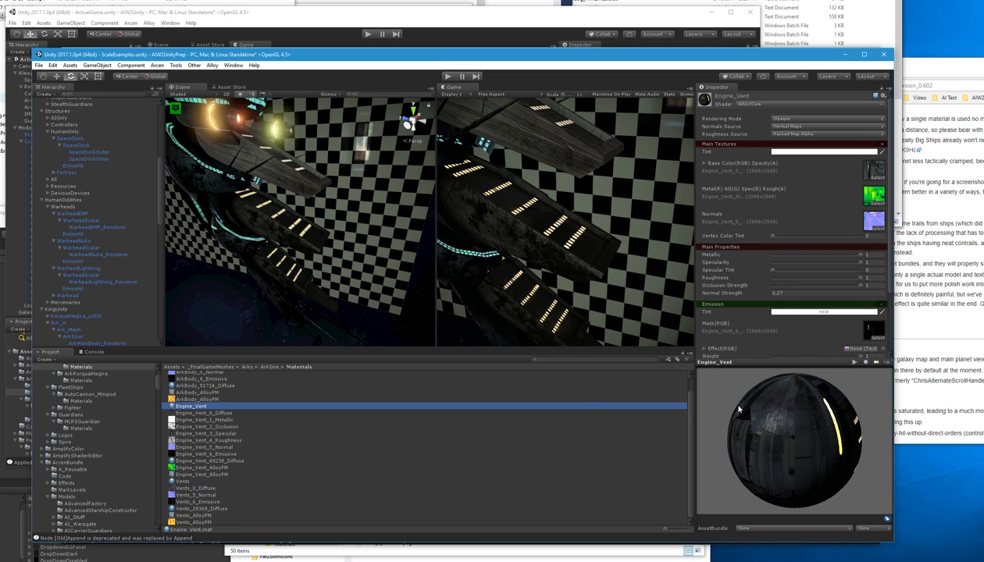
left_click(739, 409)
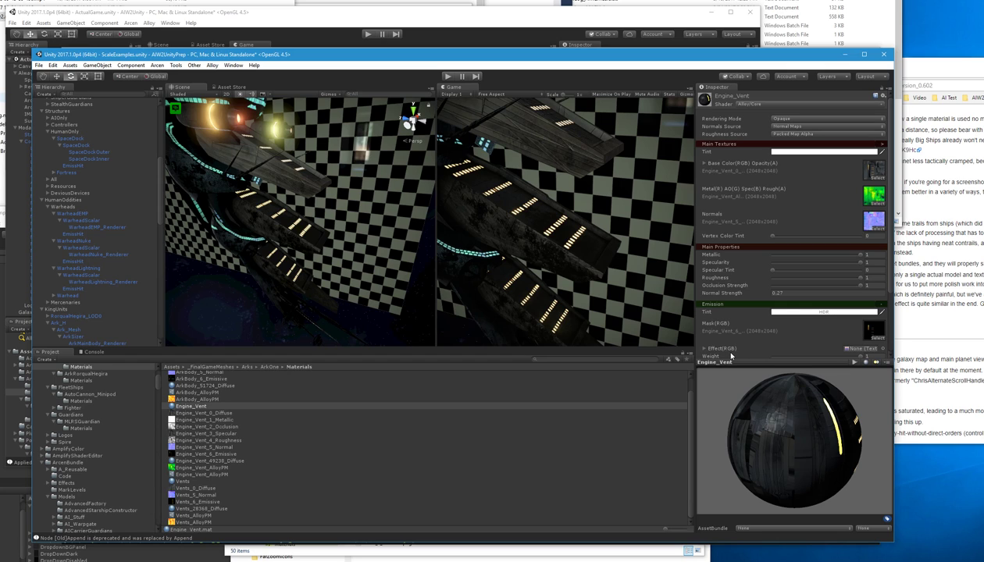
scroll(738, 316, "down", 2)
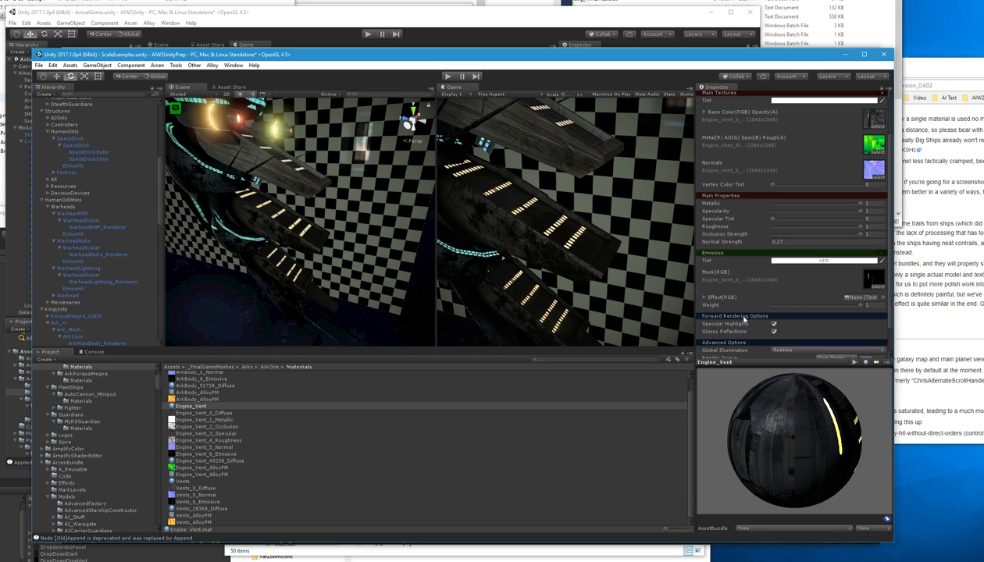
left_click(778, 242)
type("0.7")
key("BackSpace")
key("BackSpace")
key("BackSpace")
type("1.1")
key("BackSpace")
key("BackSpace")
key("BackSpace")
key("BackSpace")
type("0.64")
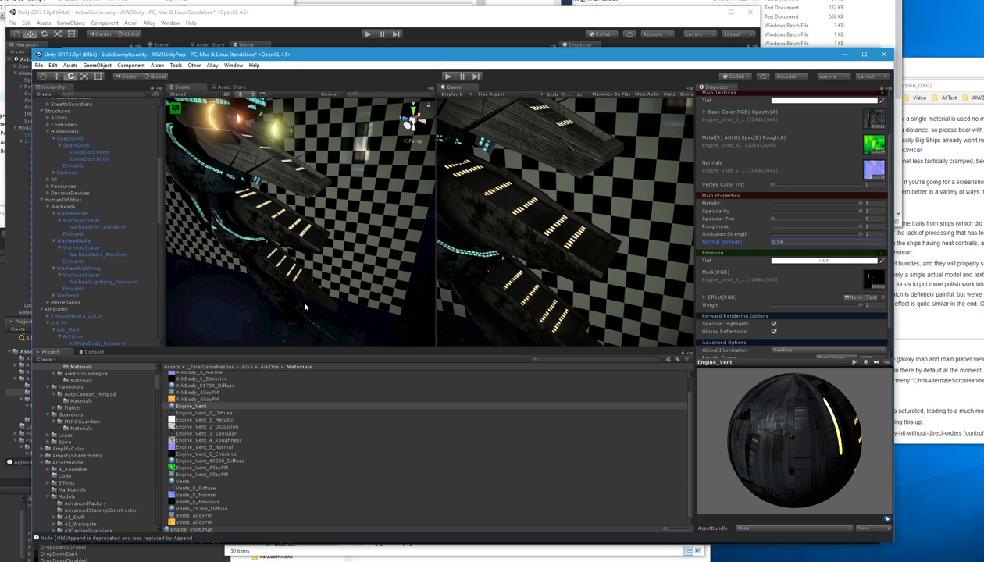
left_click_drag(316, 292, 294, 283)
right_click_drag(295, 283, 355, 256)
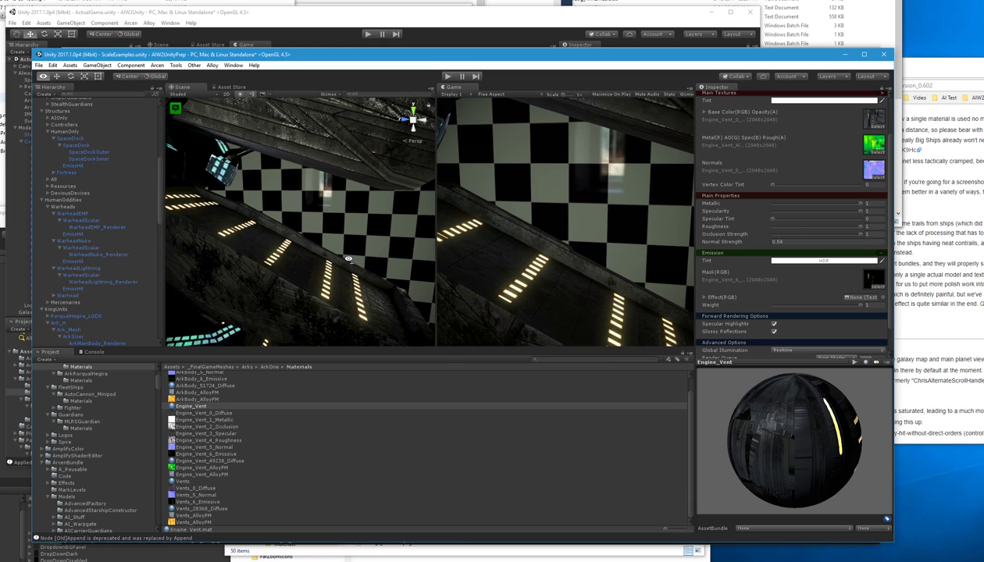
- Set the Vents material's normal strength to 0.54
left_click(191, 482)
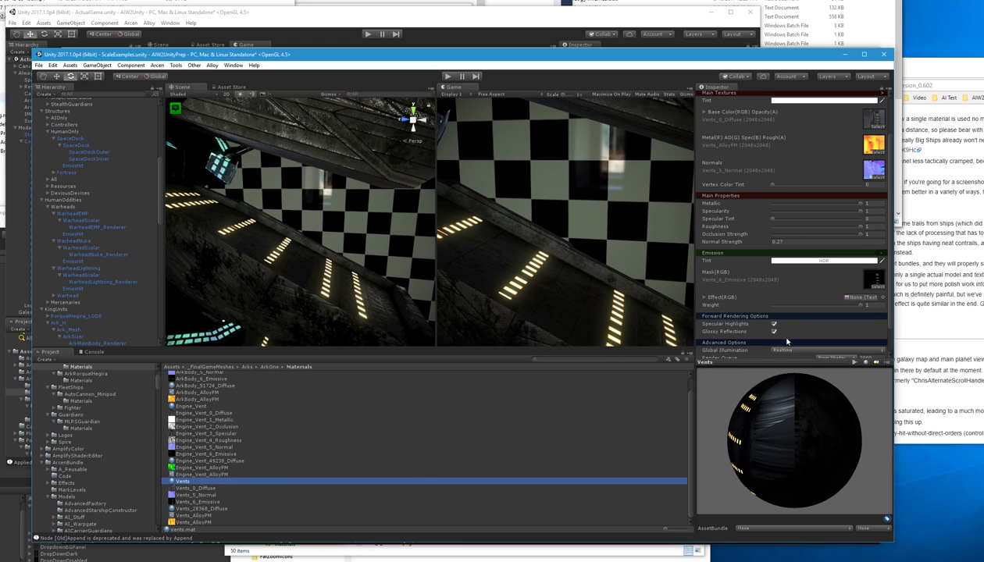
scroll(781, 305, "down", 2)
left_click(773, 210)
type("0.54")
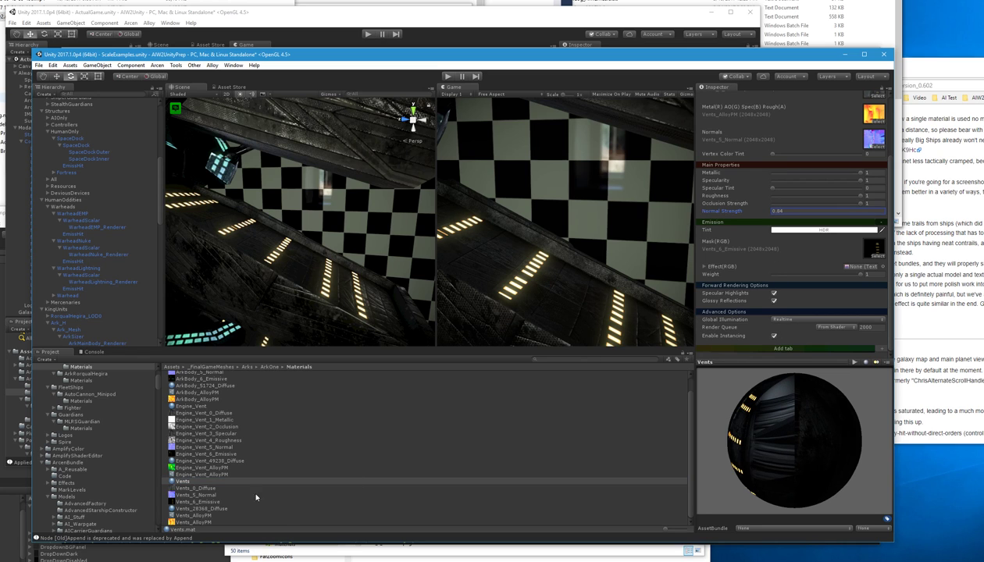
- Examine the Engine_Vent material on the ship and compare the Vents, ArkBody and Engine_Vent AlloyPM packed maps
left_click(198, 407)
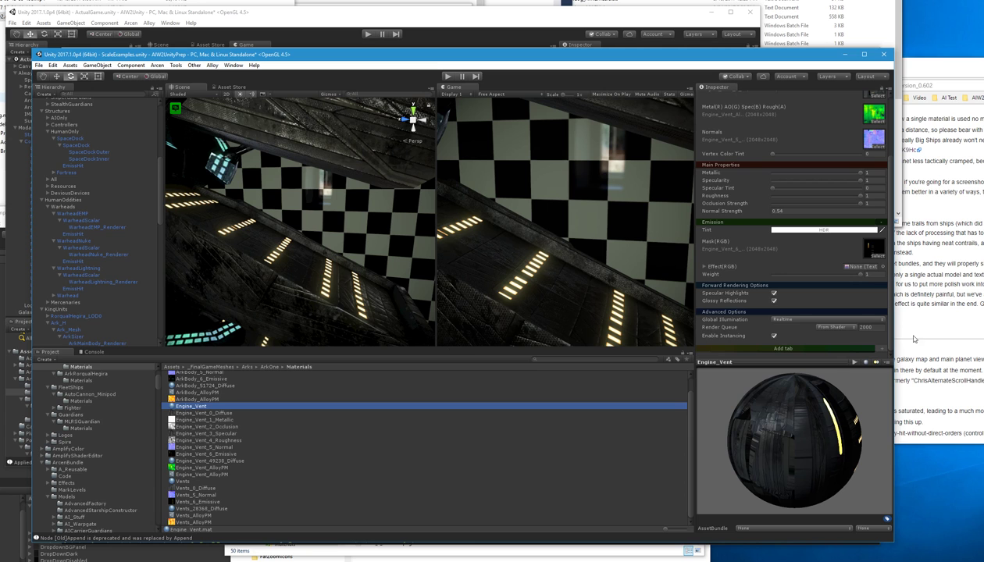
right_click_drag(354, 278, 338, 293)
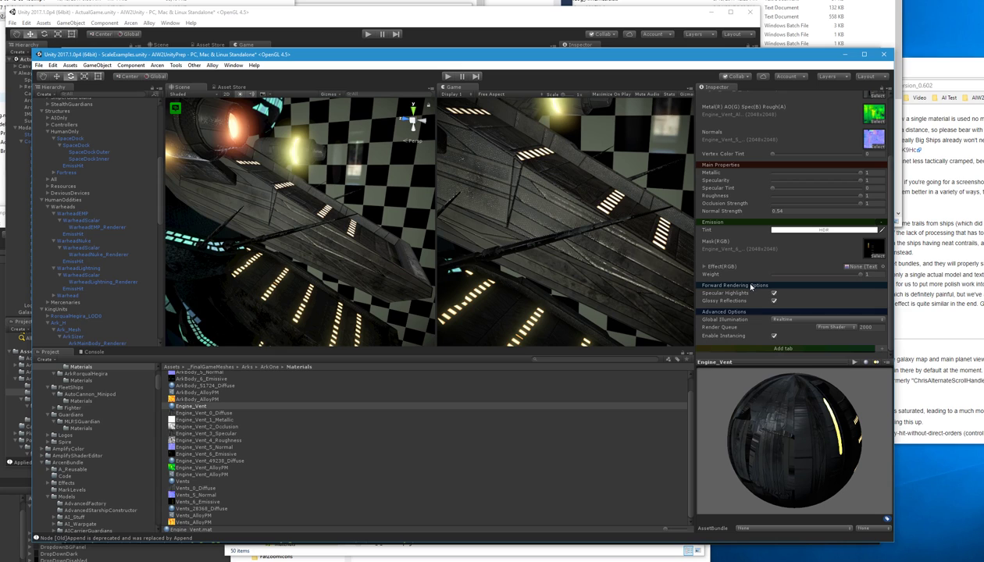
left_click(178, 523)
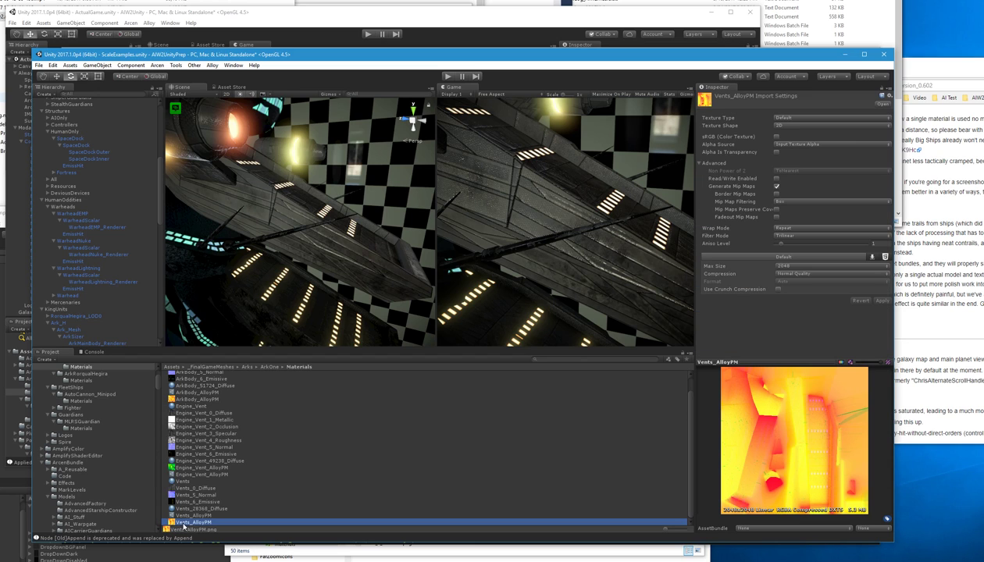
left_click(195, 399)
left_click(213, 467)
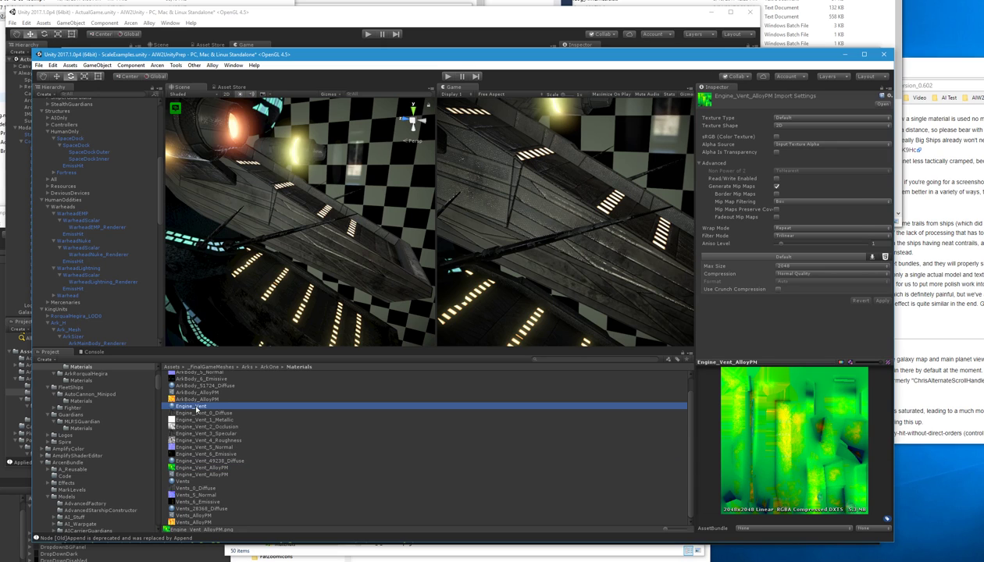
left_click(193, 406)
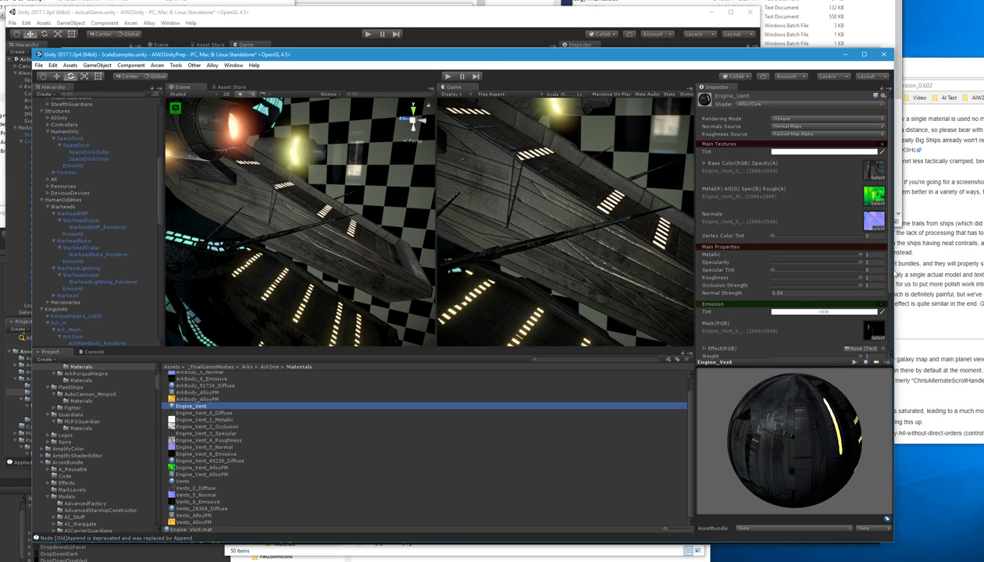
left_click(232, 65)
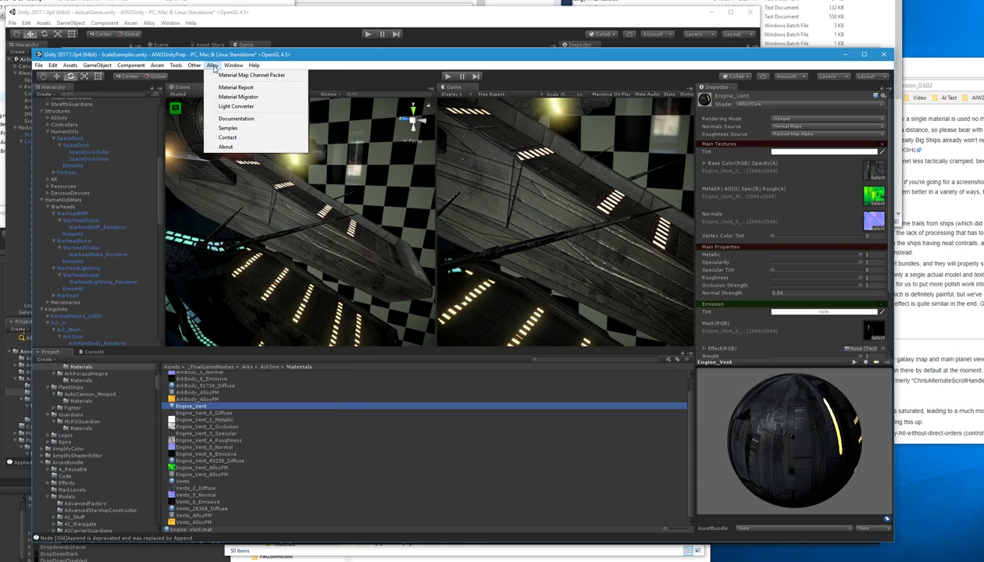
left_click(249, 74)
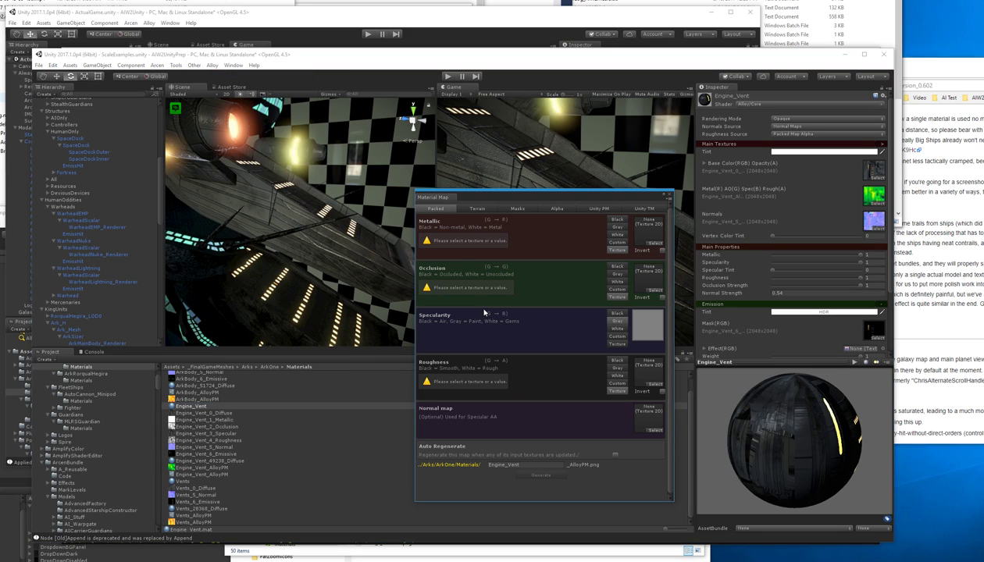
left_click(669, 196)
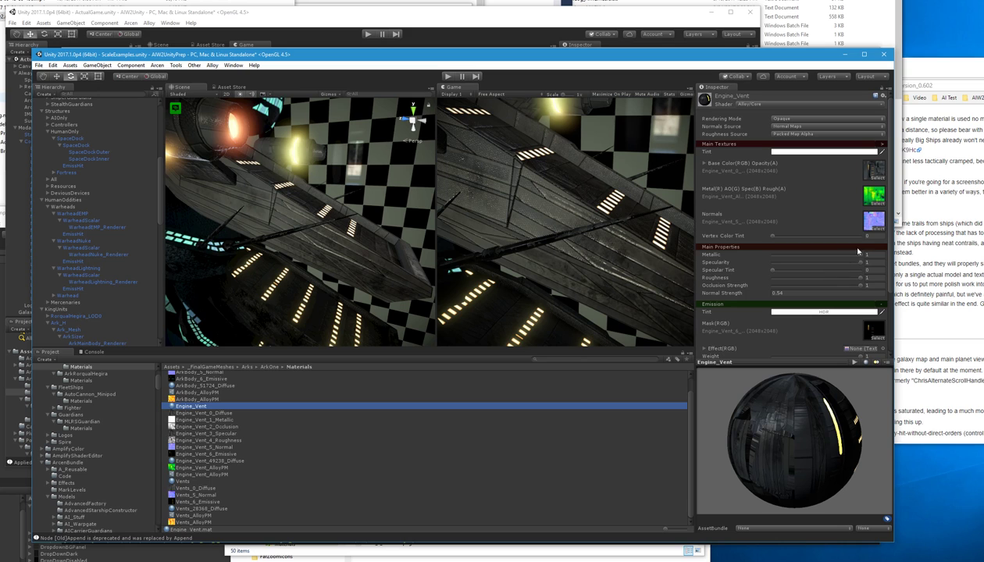
- Darken the Engine_Vent material's main tint to a neutral grey with brightness 143 and inspect the ship from several angles
left_click_drag(860, 256, 863, 279)
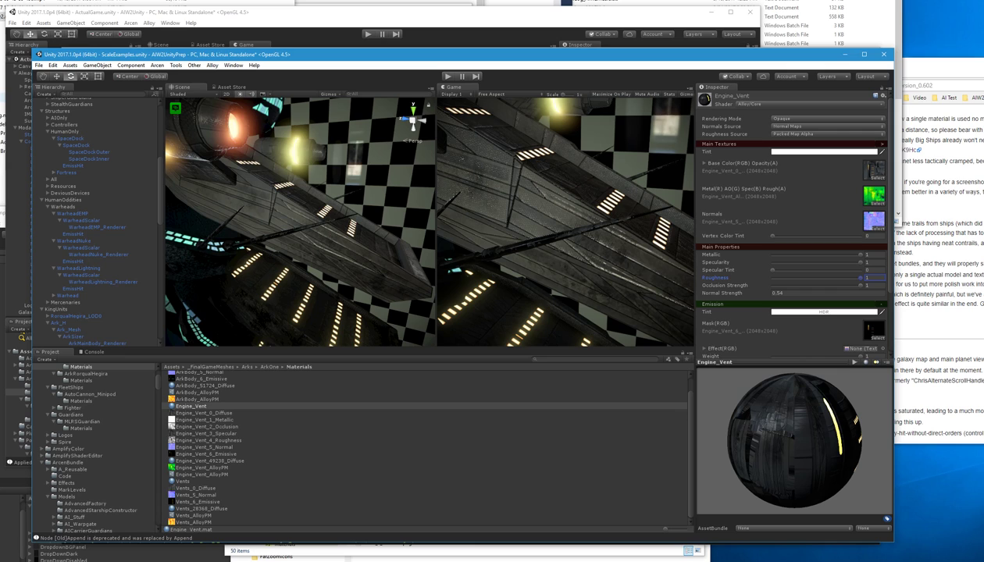
left_click(861, 286)
left_click(769, 153)
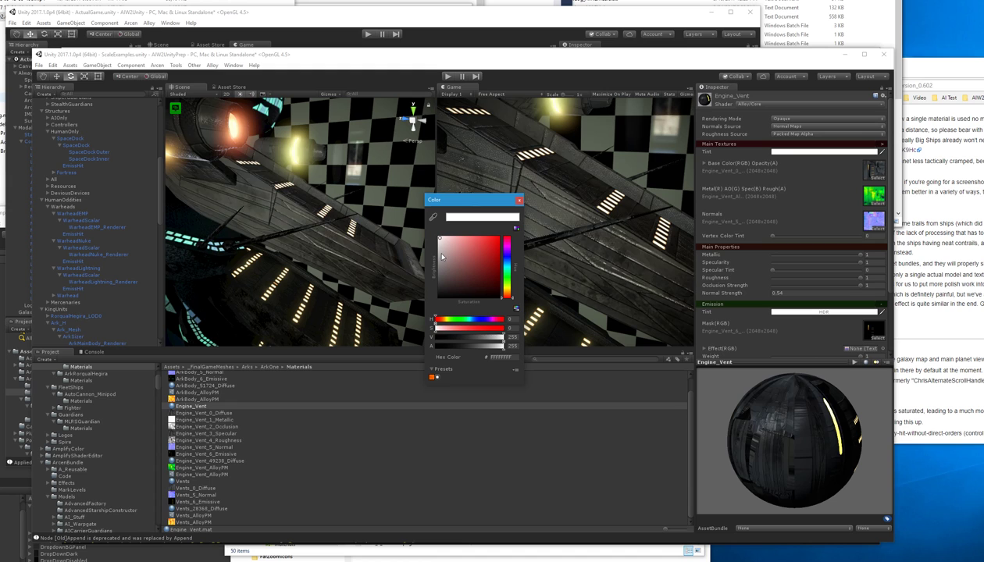
left_click_drag(441, 258, 435, 267)
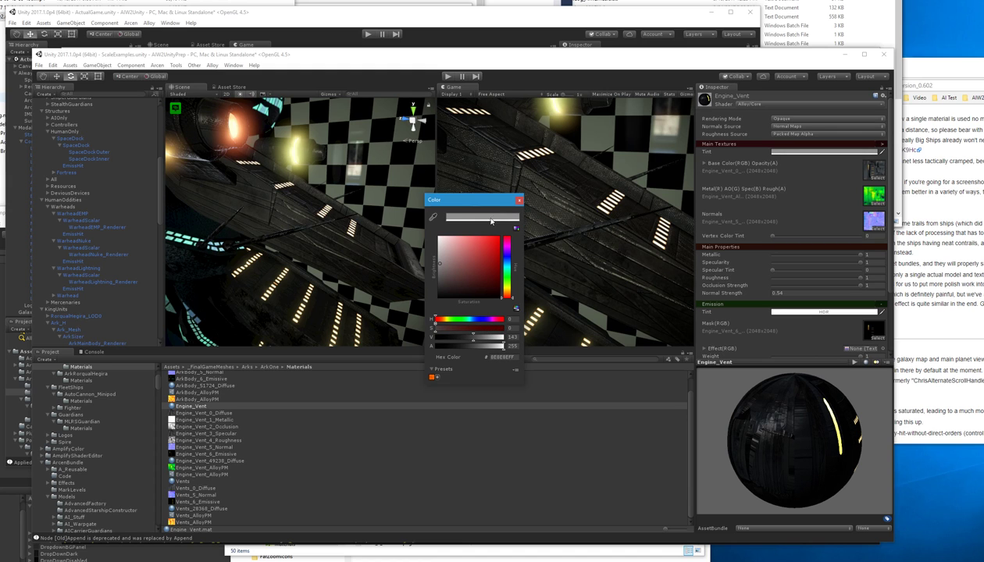
left_click(518, 200)
right_click_drag(353, 258, 321, 312)
right_click_drag(374, 277, 636, 204)
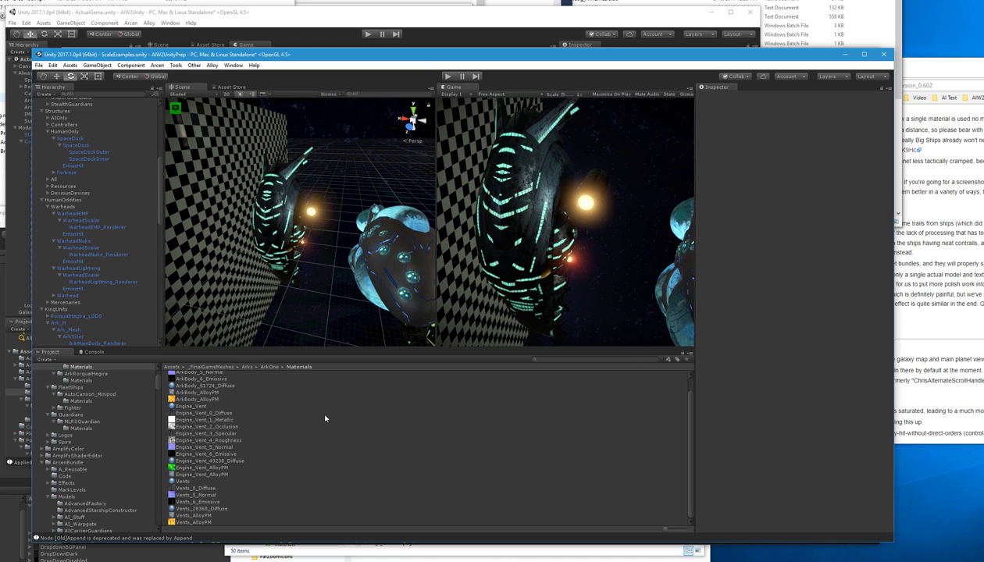
- Delete the Engine_Vent_1_Metallic, Engine_Vent_2_Occlusion, Engine_Vent_3_Specular and Engine_Vent_4_Roughness source textures from the ArkOne Materials folder
left_click(216, 420)
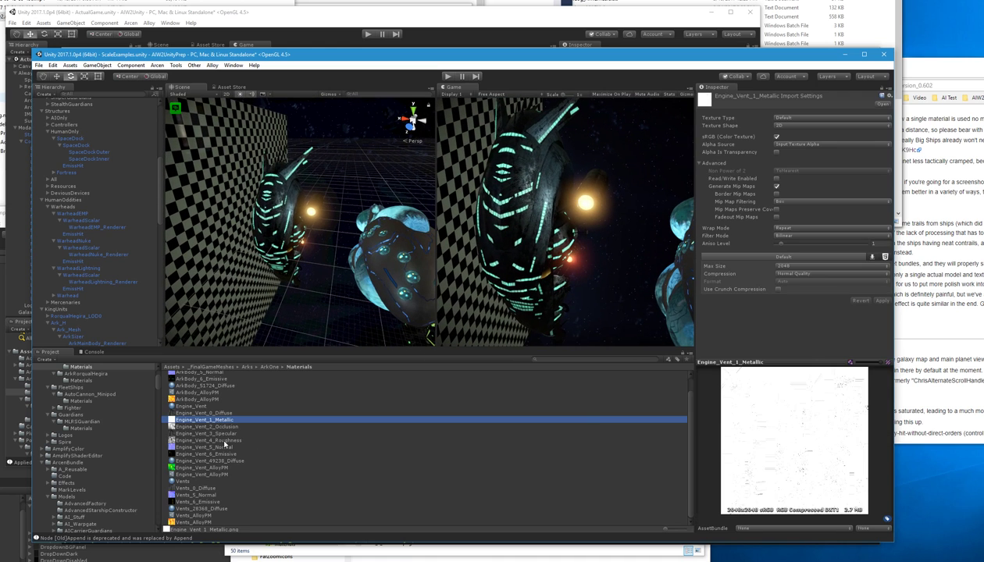
left_click(223, 440, "shift")
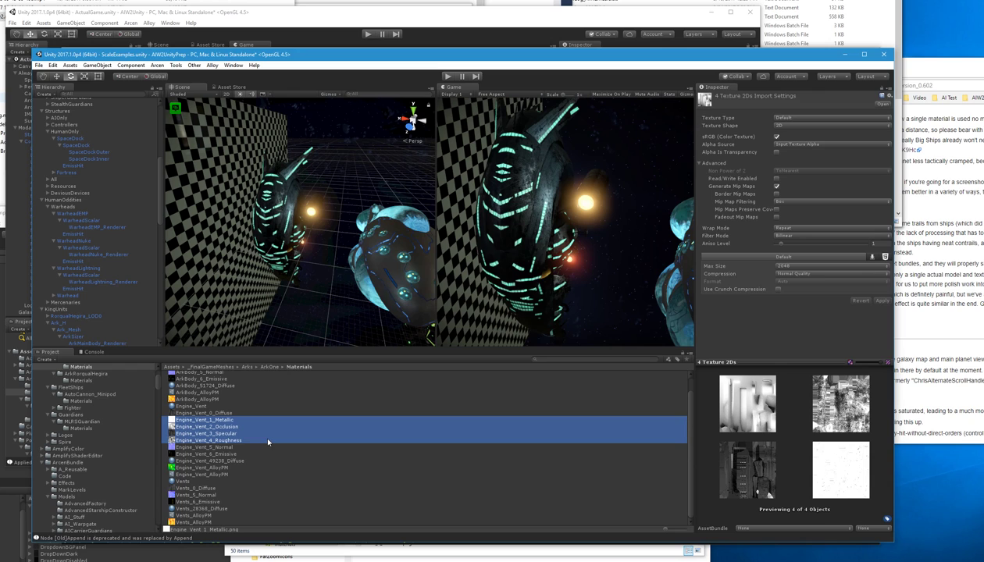
left_click(514, 321)
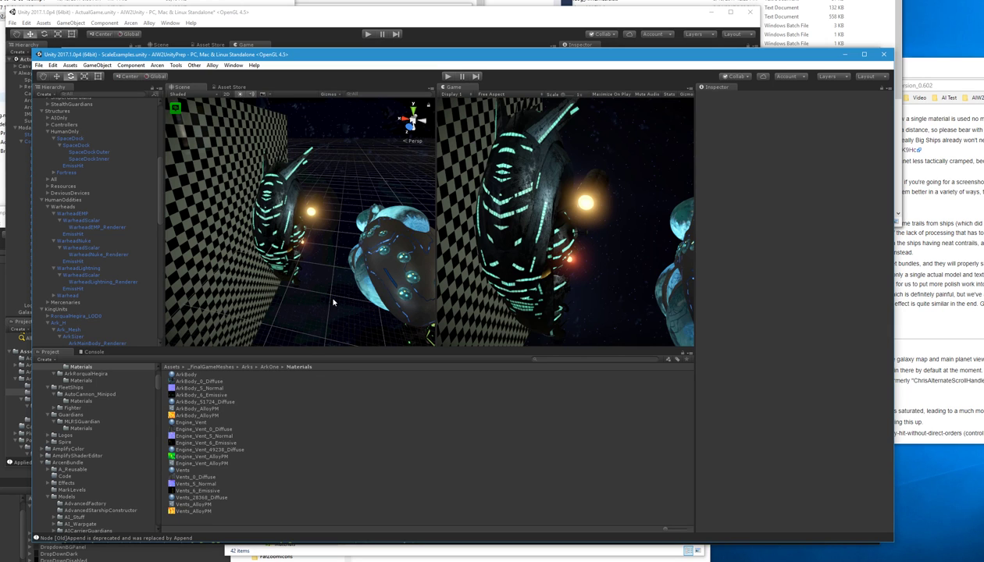
- Frame the RorqualHegira_LOD0 ship and locate its Body material's albedo texture in the project files
left_click(389, 281)
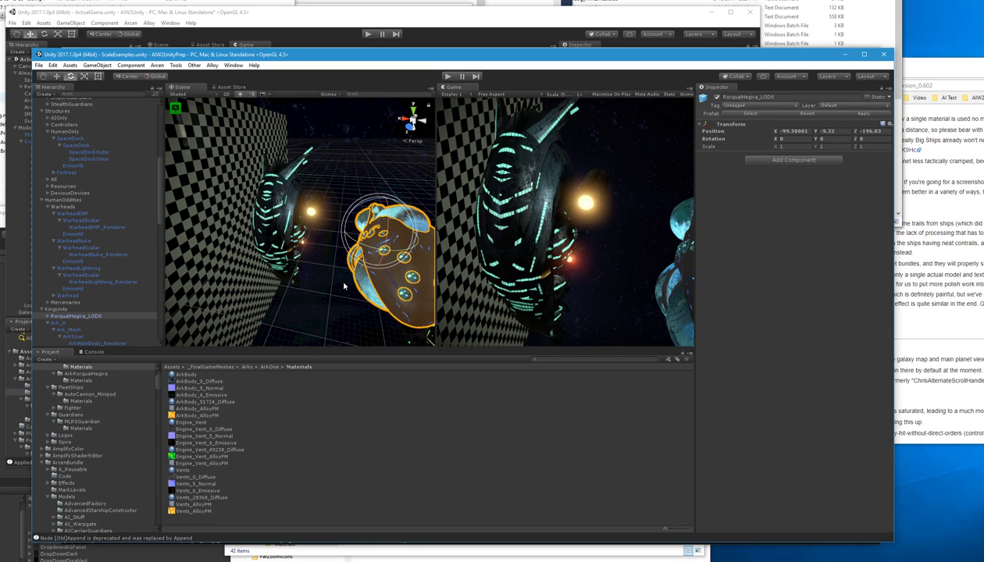
key("f")
left_click_drag(308, 301, 202, 319, "alt")
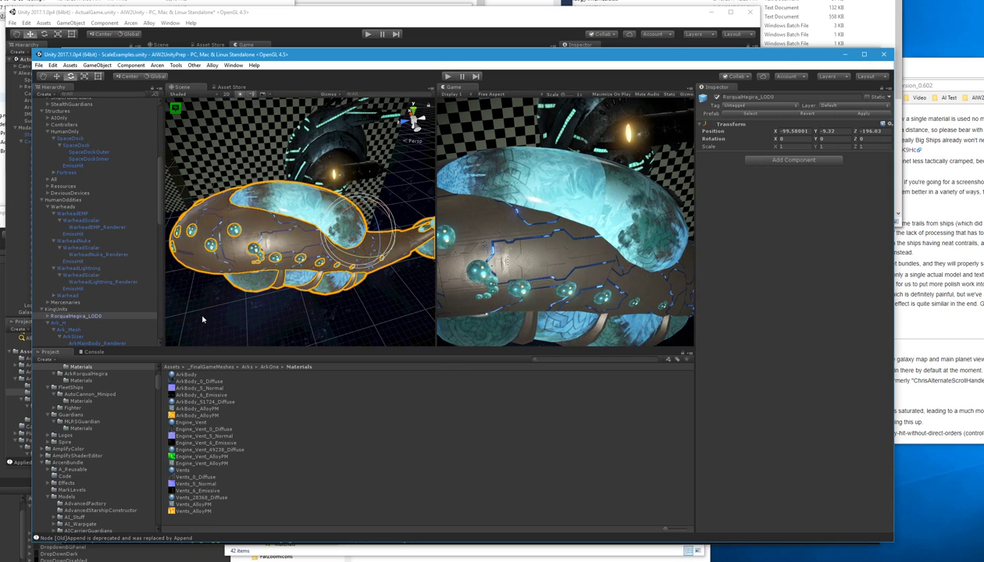
left_click(67, 324)
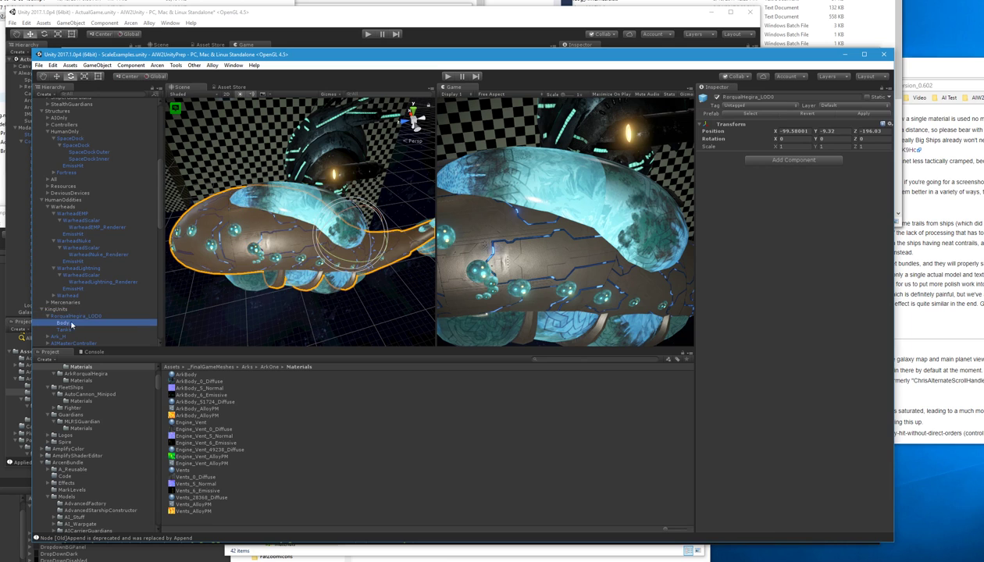
left_click(705, 325)
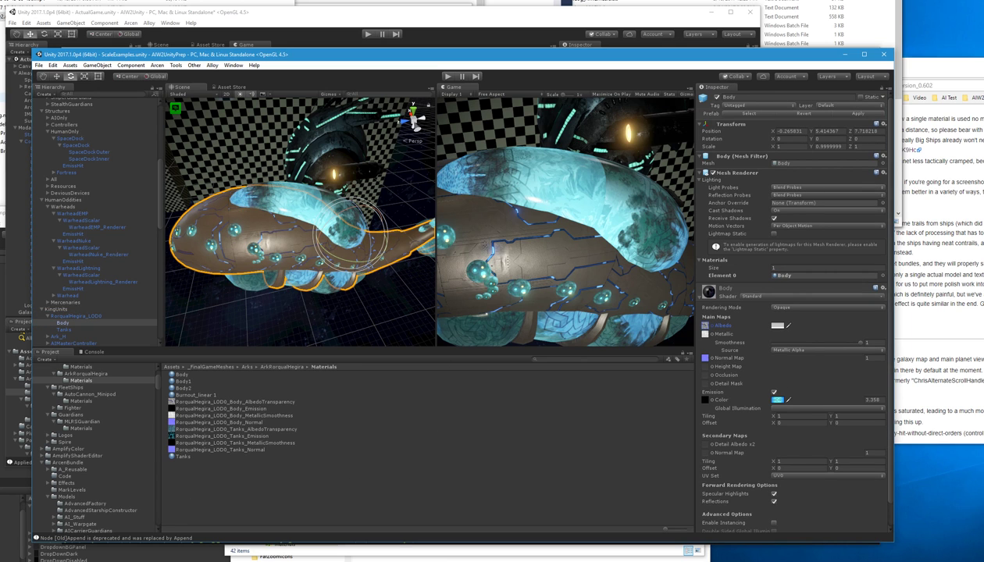
- Switch to Substance Painter and open the recent ArkRorqualHegira.spp project, saving the changes to ArkOne
key("alt+Tab")
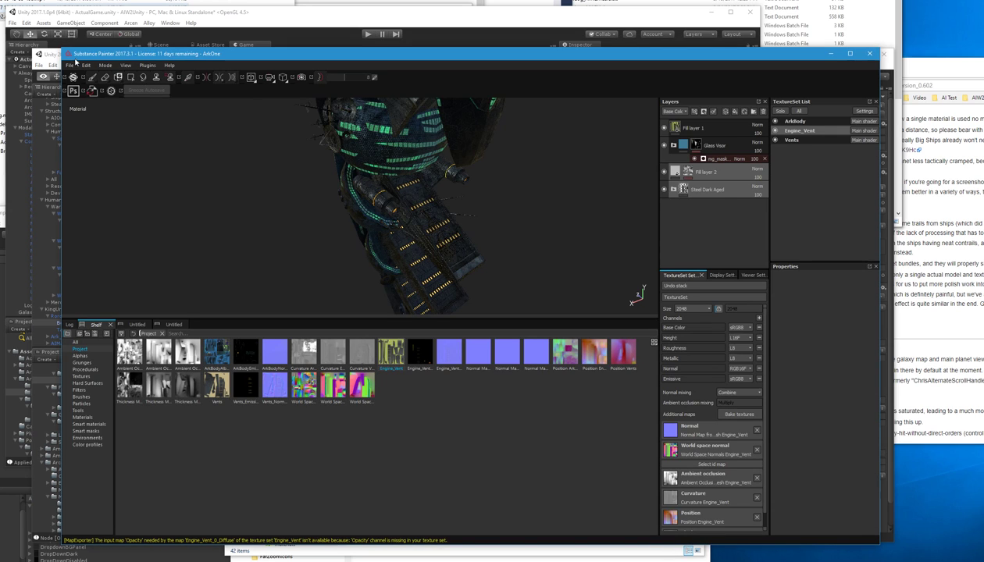
left_click(70, 65)
mouse_move(95, 94)
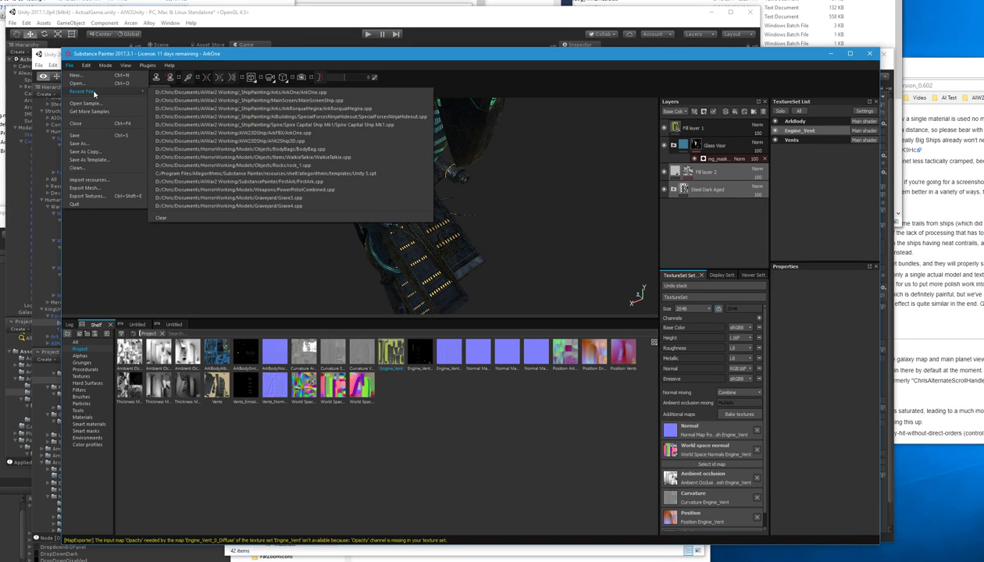
left_click(375, 110)
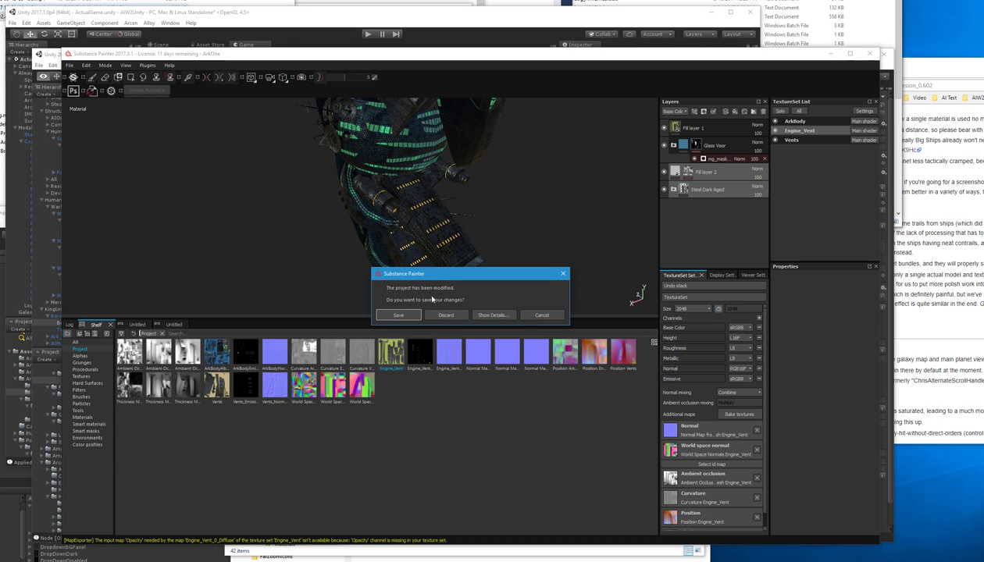
left_click(402, 315)
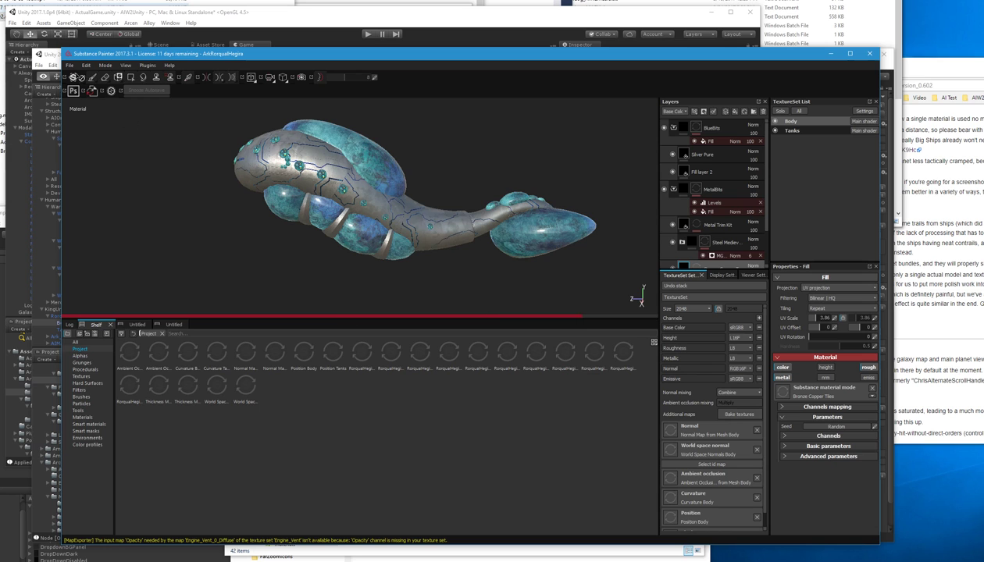
- Set the ArkRorqualHegira texture export to the Alloy Emissive config and open the output folder selection
left_click(70, 65)
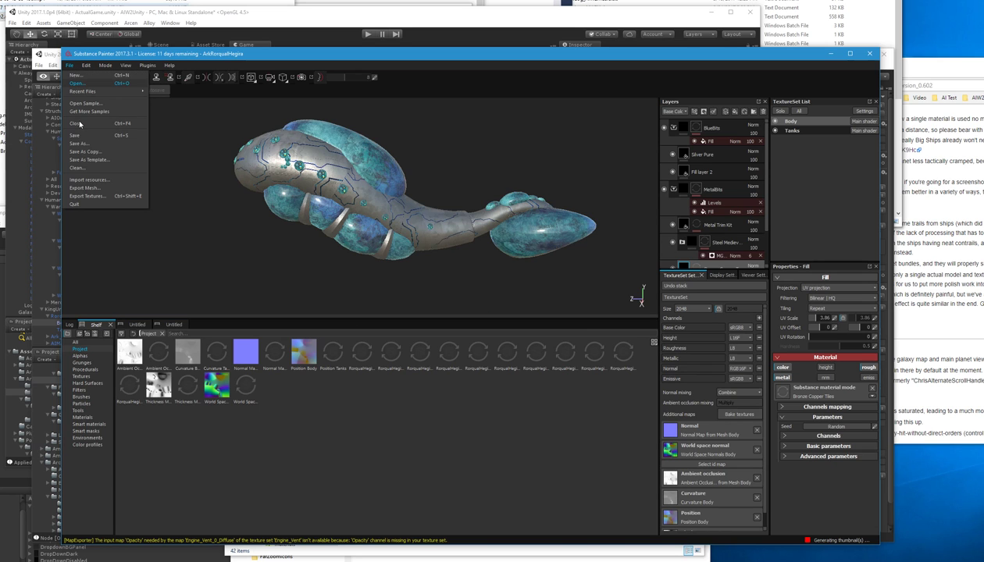
left_click(95, 196)
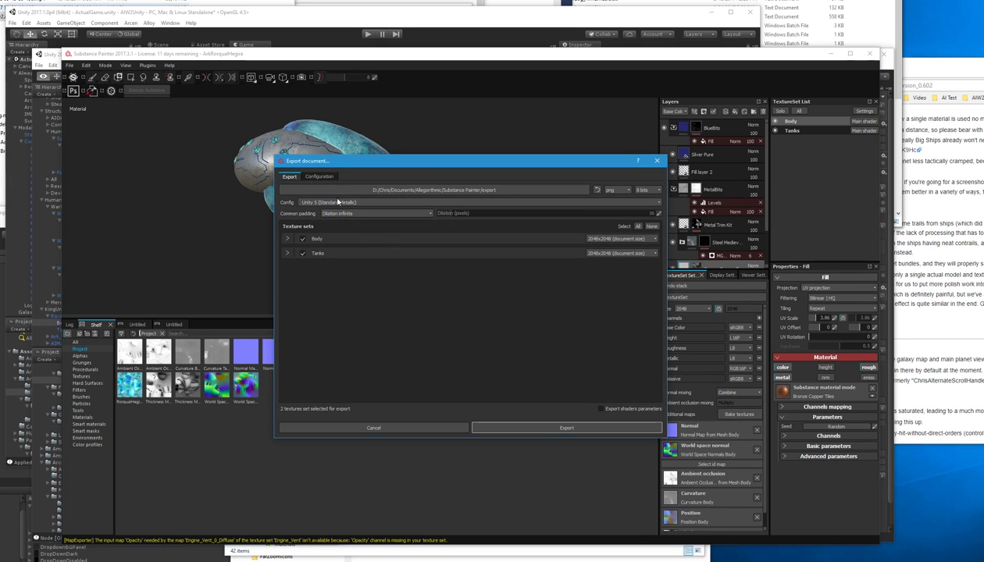
left_click(333, 205)
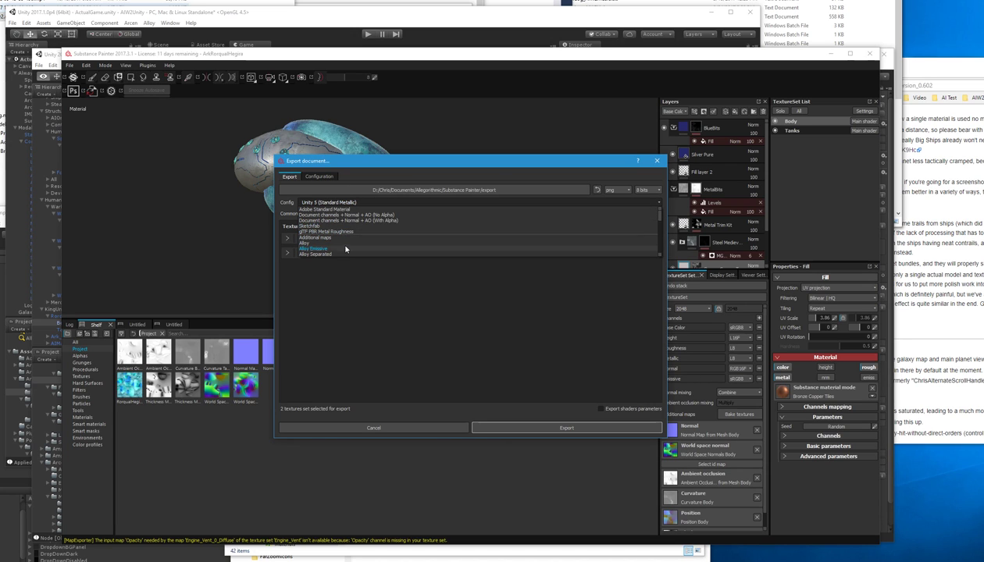
scroll(342, 246, "down", 1)
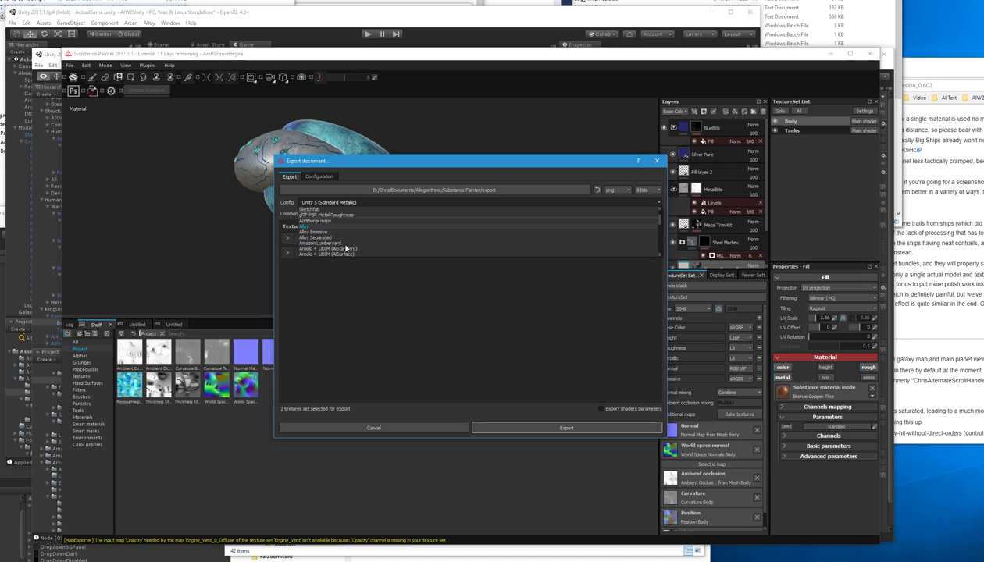
left_click(329, 232)
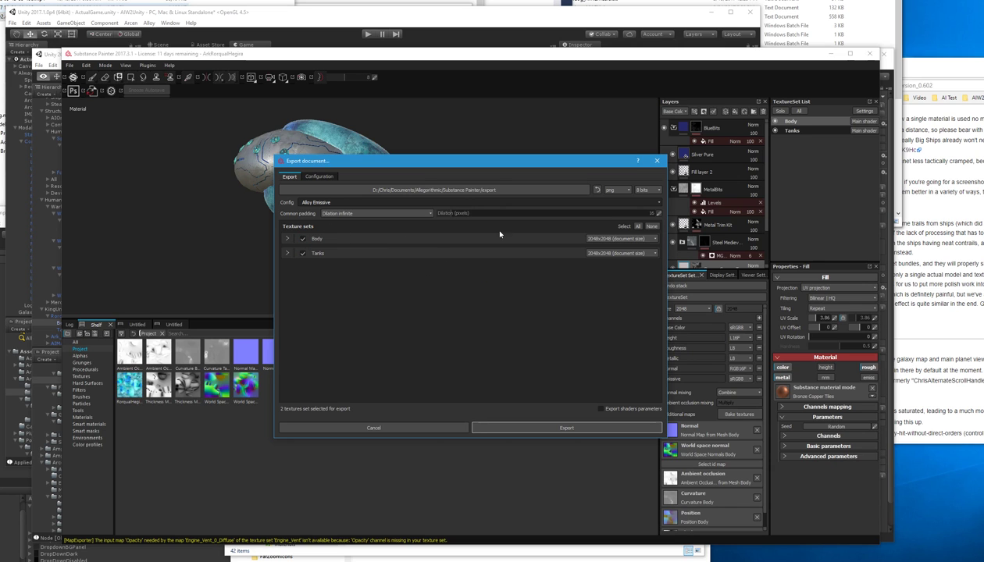
left_click(434, 190)
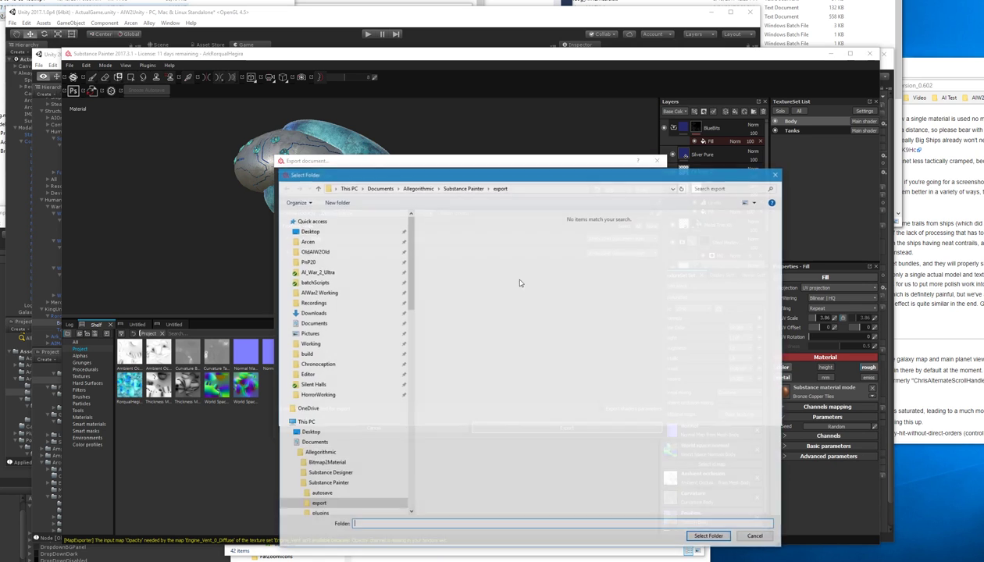
- Switch to File Explorer, open the Materials folder of ArkRorqualHegira in the AIW2UnityPrep assets, and sort its files by type
key("alt+Tab")
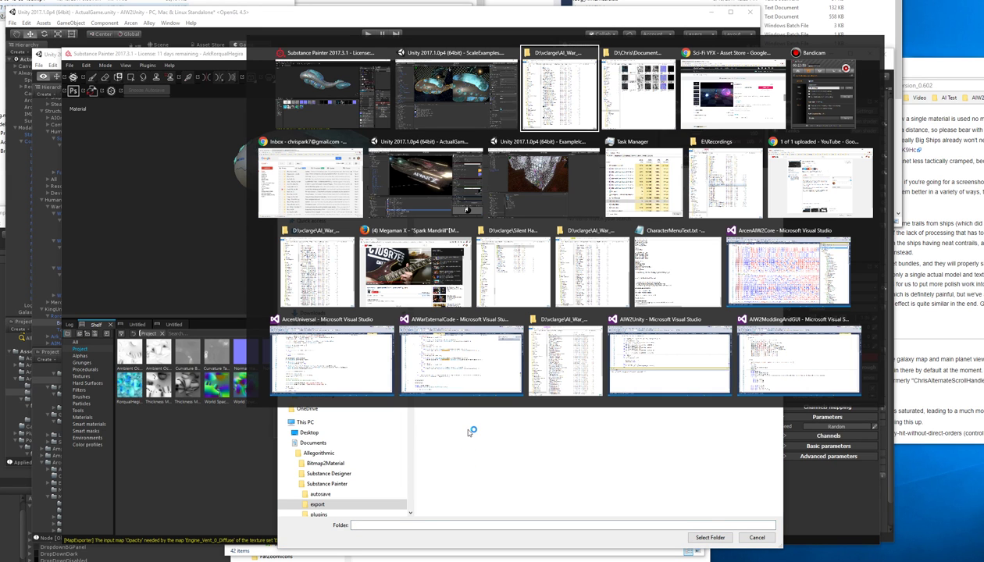
scroll(297, 437, "down", 1)
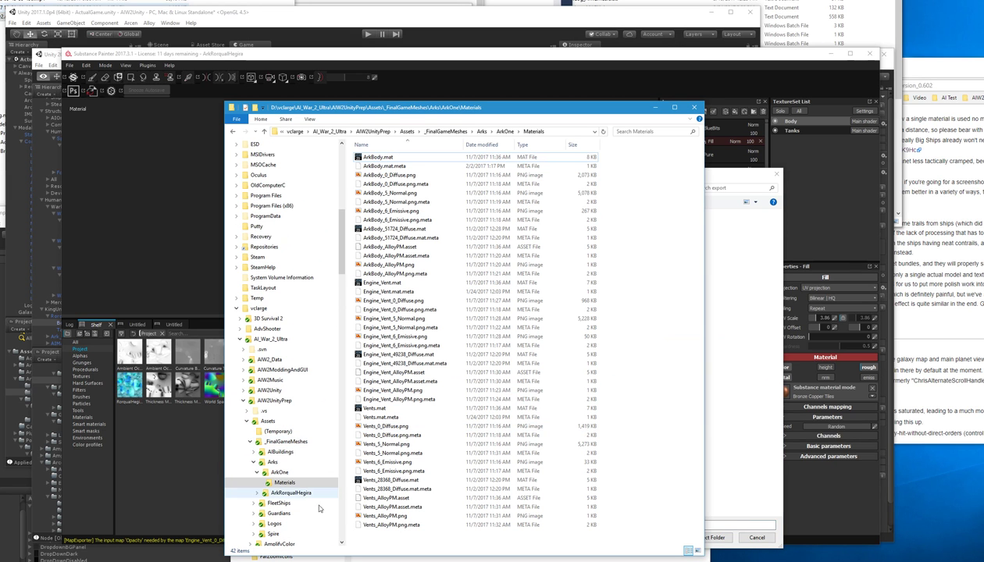
left_click(293, 493)
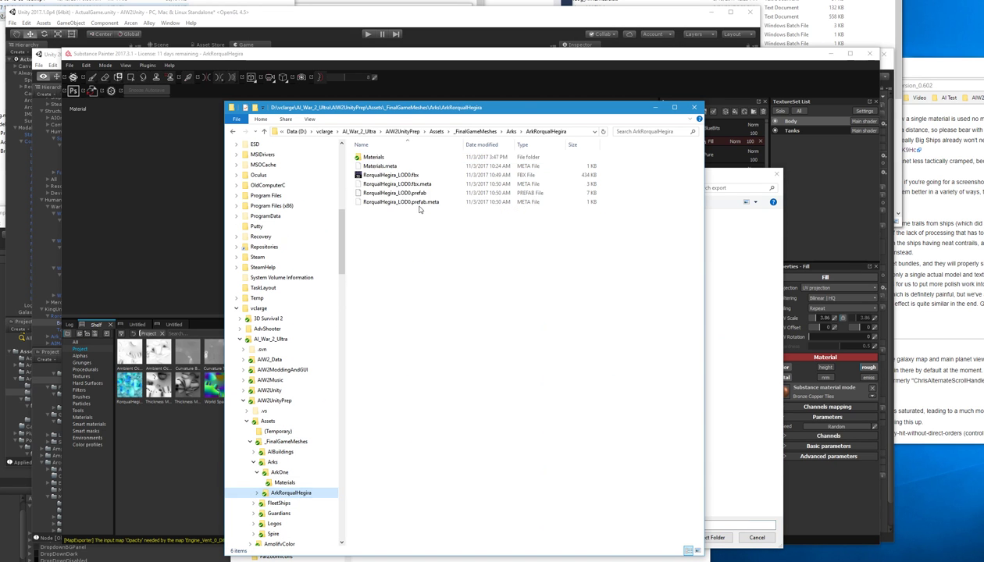
double_click(375, 157)
left_click_drag(406, 414, 437, 322)
left_click(470, 451)
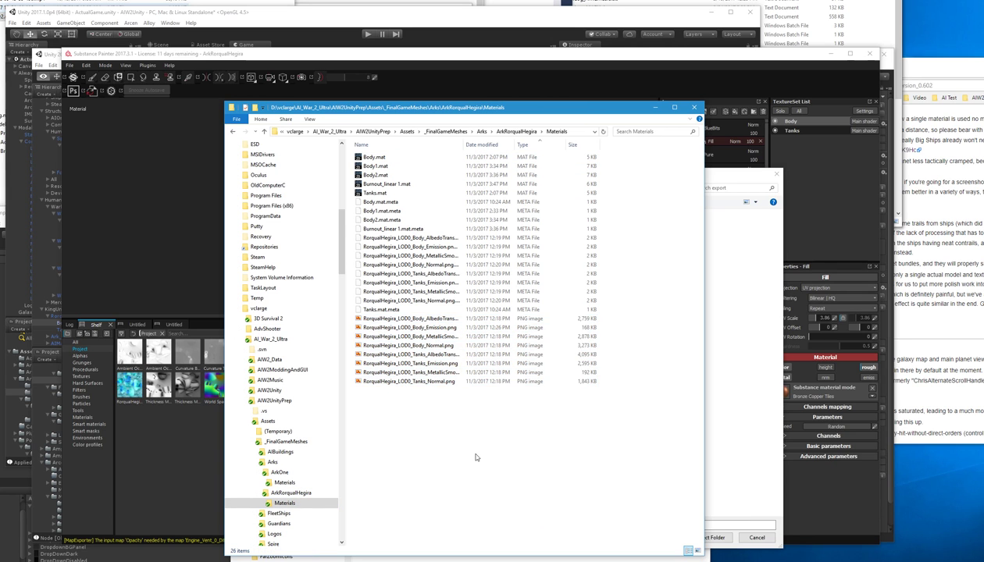
- Delete all old textures from the ArkRorqualHegira Output folder under _ShipPainting\Arks
key("alt+Tab")
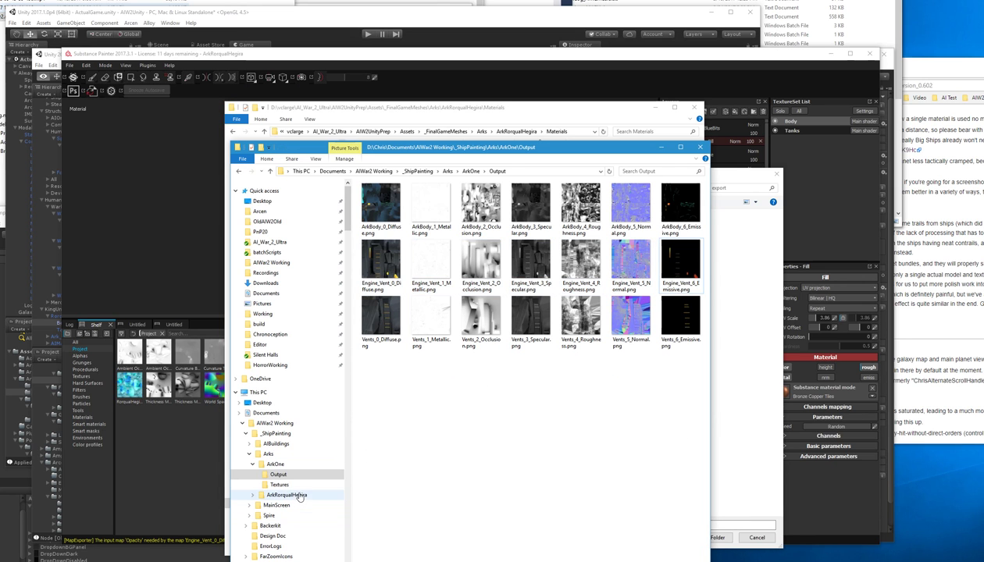
left_click(287, 495)
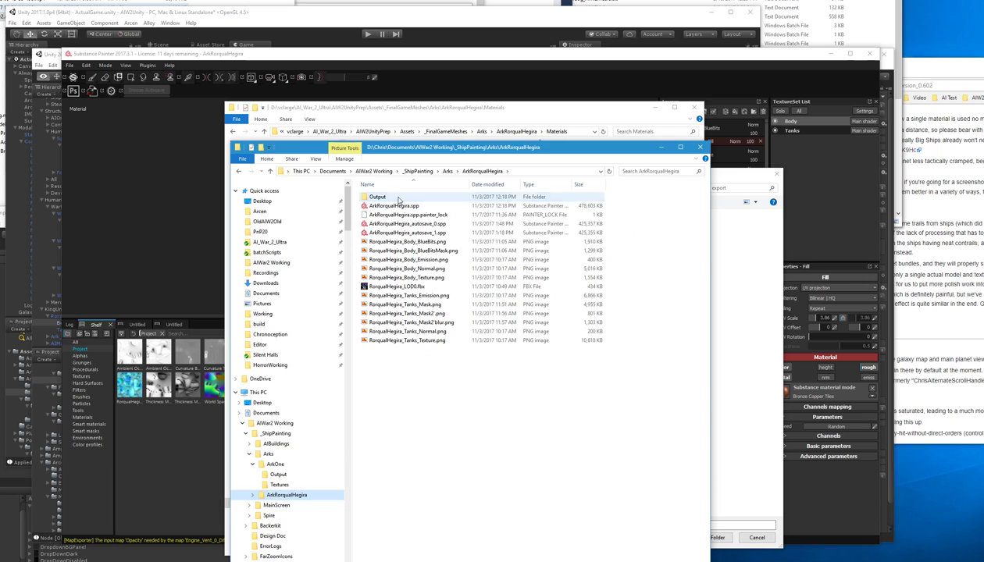
double_click(394, 196)
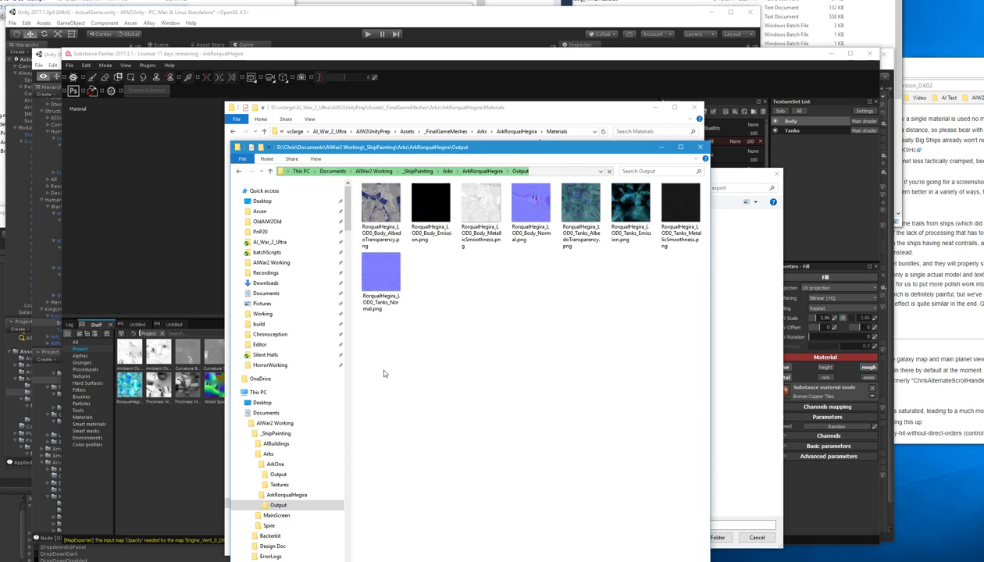
key("ctrl+a")
key("Delete")
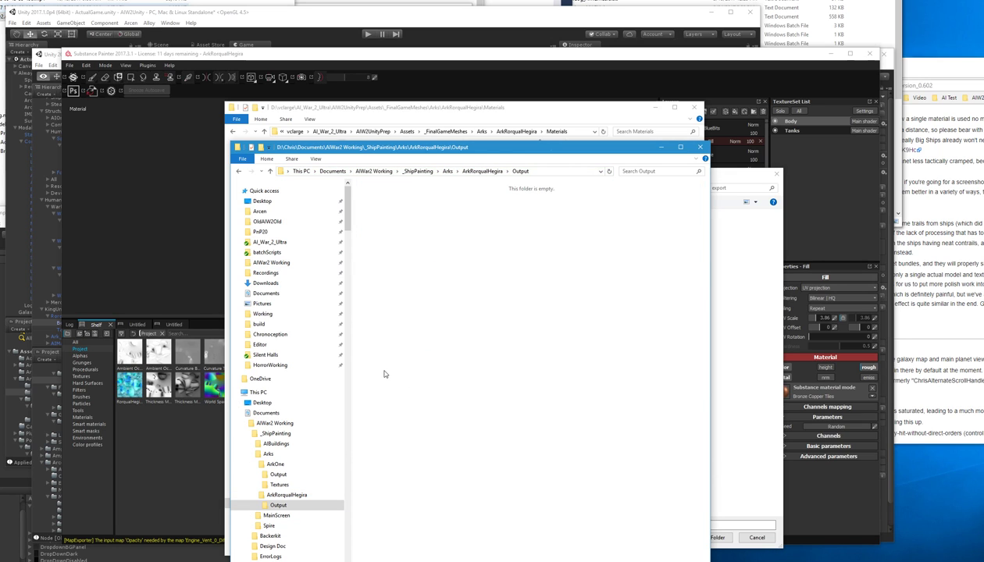
- Copy the ArkRorqualHegira Output folder's path and set it as the export destination in Substance Painter
left_click(529, 175)
key("ctrl+c")
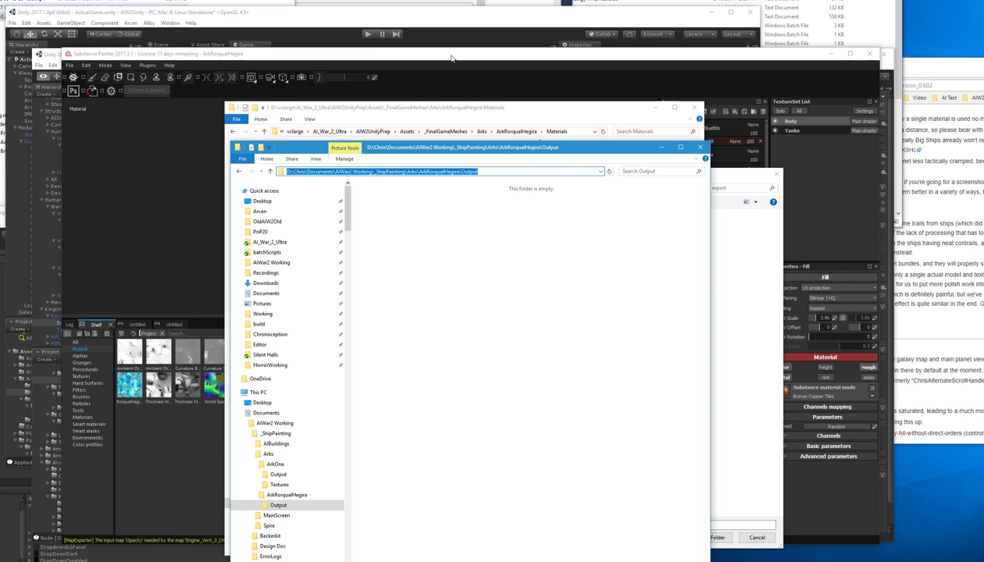
left_click(451, 59)
left_click(435, 521)
key("ctrl+v")
key("ctrl+a")
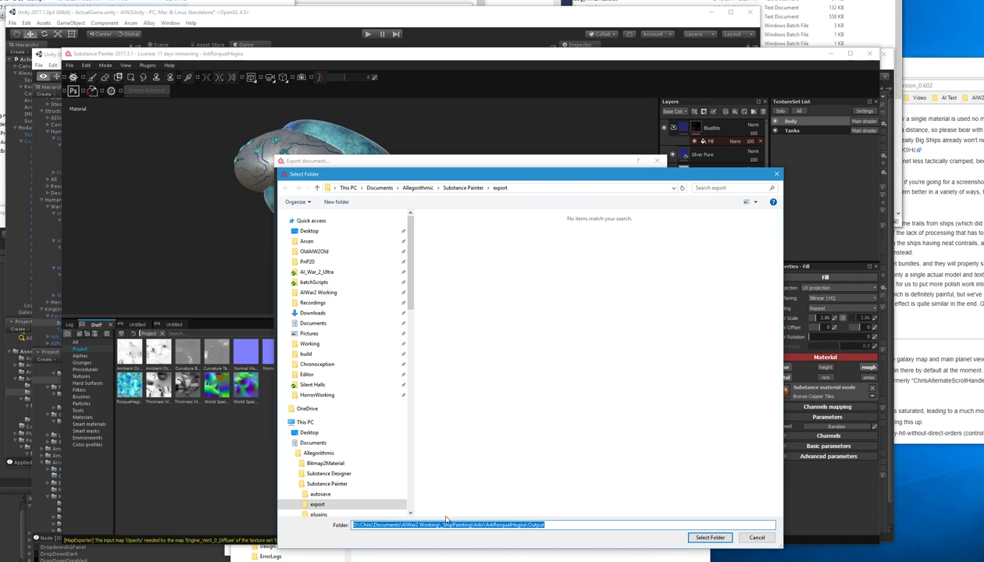
key("Return")
key("Return")
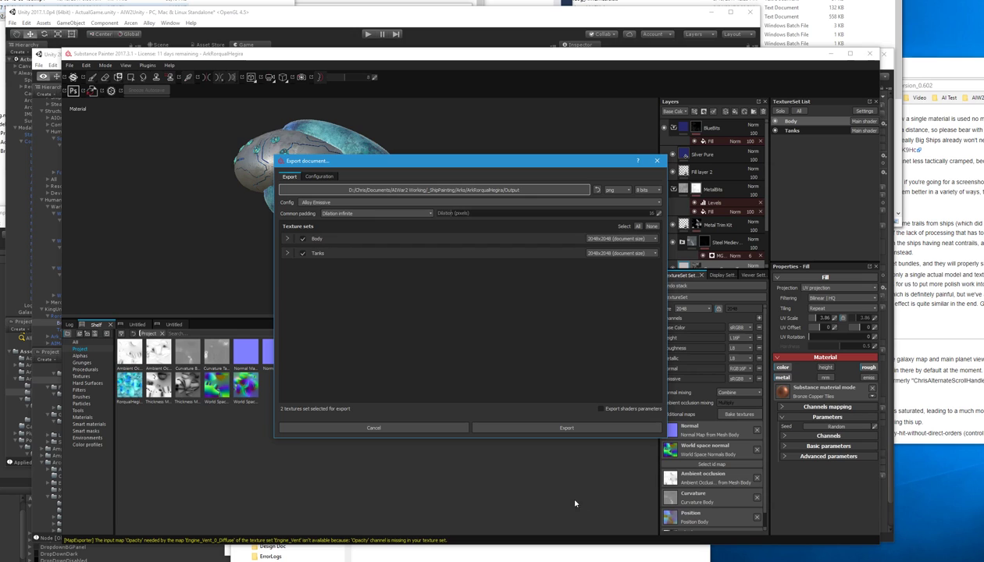
- Export the Body and Tanks texture sets as PNG files and close the completion message
left_click(562, 426)
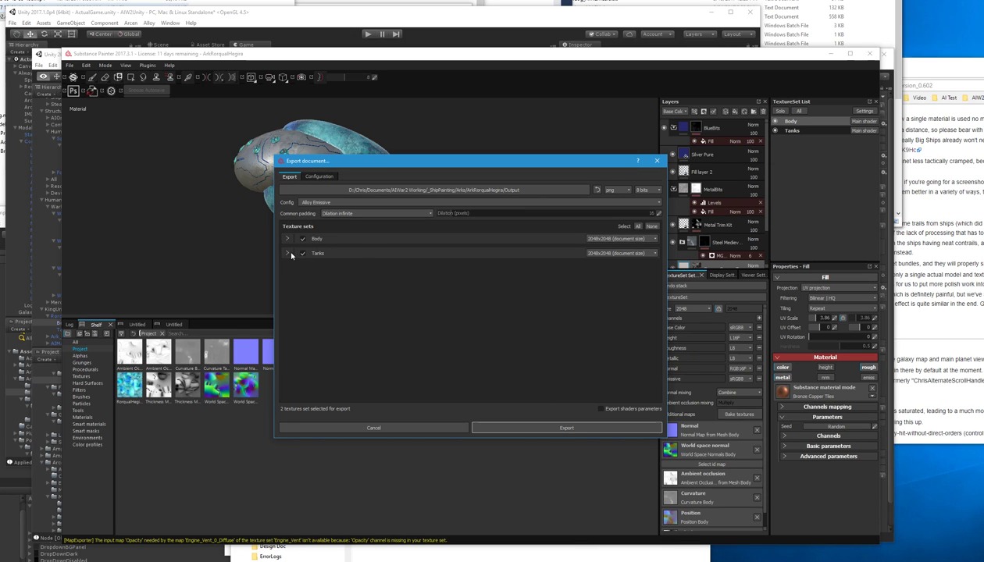
left_click(287, 253)
left_click(558, 428)
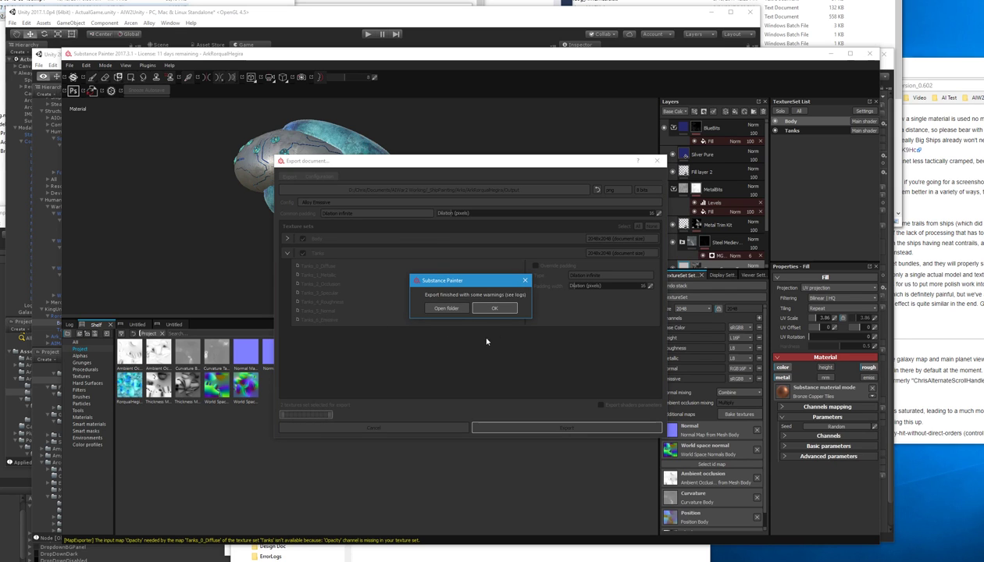
left_click(494, 308)
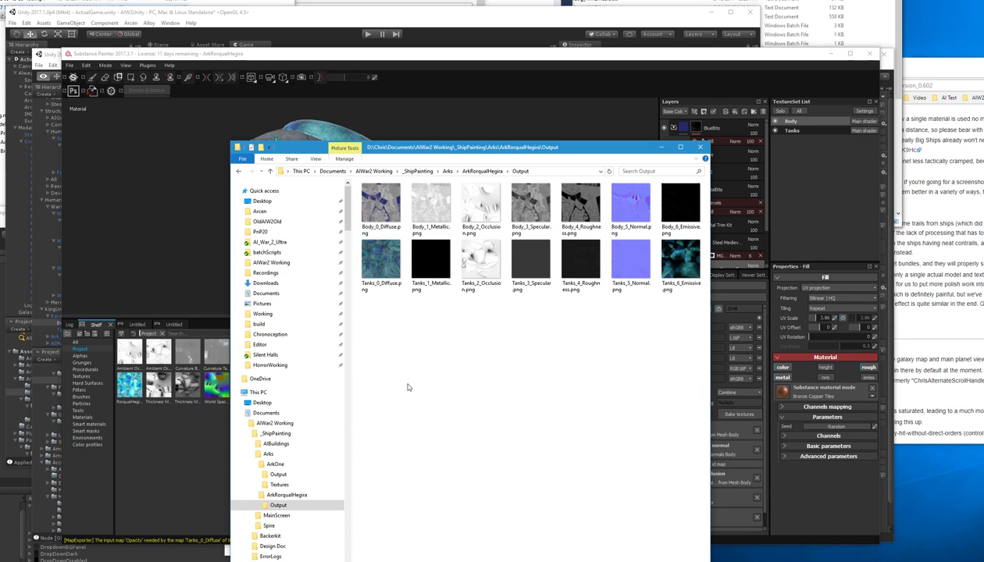
- Copy all exported Body and Tanks textures from the Output folder and switch to the ArkRorqualHegira Materials folder window
key("ctrl+a")
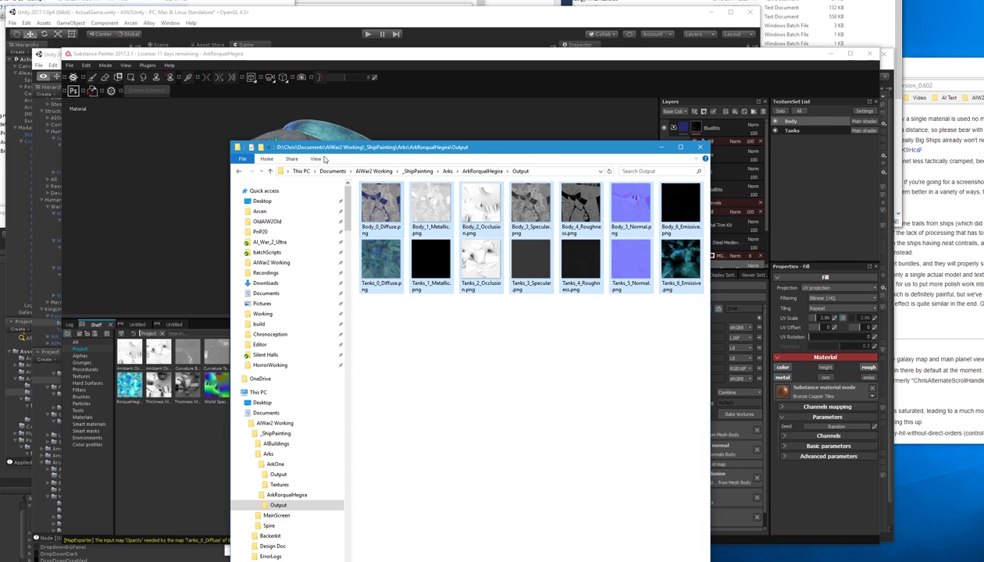
key("alt+Tab")
key("alt+Tab")
key("alt+Tab")
key("alt+Tab")
key("alt+Tab")
key("alt+Tab")
key("alt+Tab")
key("alt+Tab")
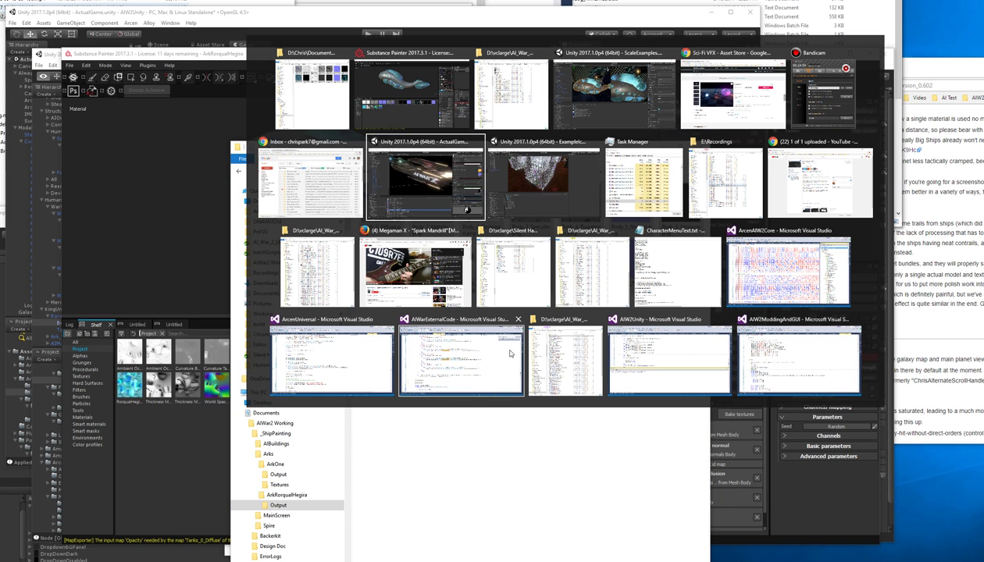
key("alt+shift+Tab")
key("alt+shift+Tab")
key("alt+shift+Tab")
key("alt+shift+Tab")
key("alt+shift+Tab")
key("alt+shift+Tab")
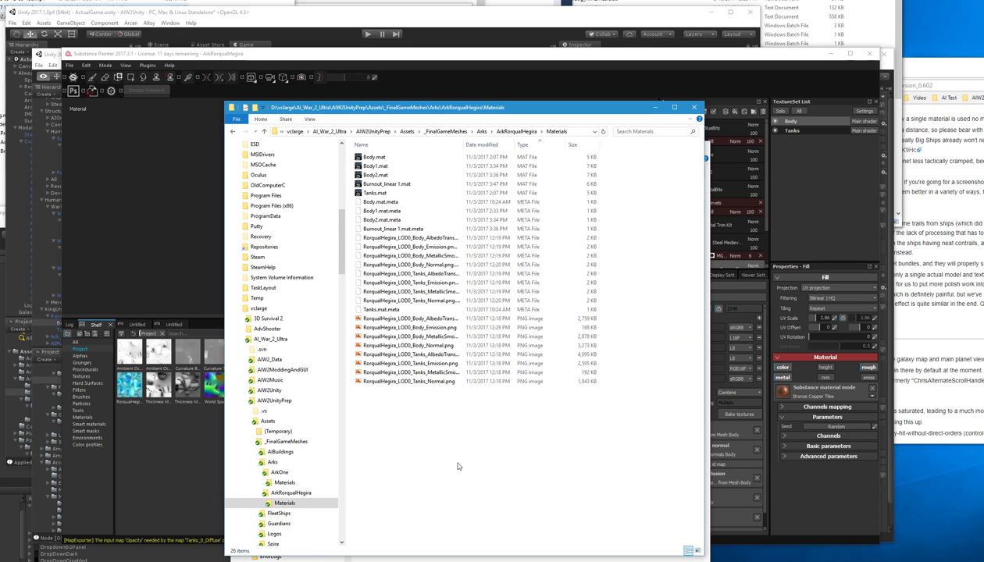
- Replace the old RorqualHegira_LOD0 textures and their meta files in the Materials folder with the copied Body and Tanks textures
left_click_drag(457, 463, 438, 236)
key("Delete")
key("Delete")
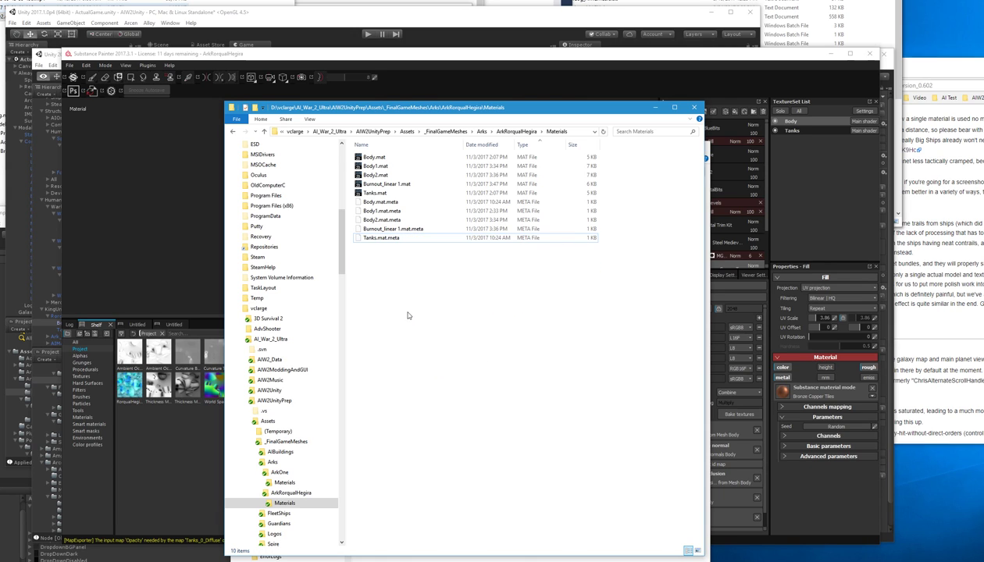
key("ctrl+v")
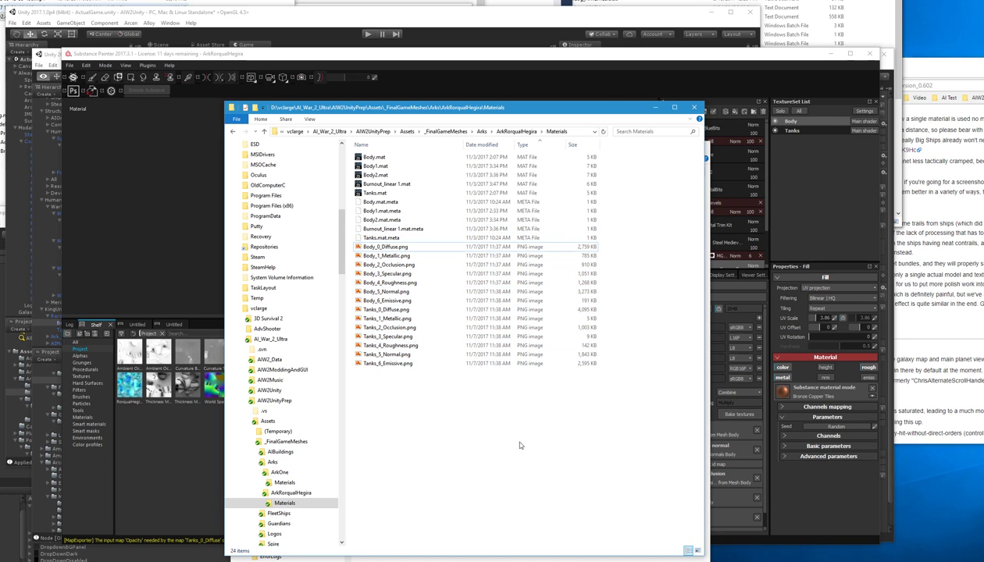
- Switch to the AIW2UnityPrep project in Unity and change the Body and Tanks materials' shader to Alloy/Core
left_click(360, 21)
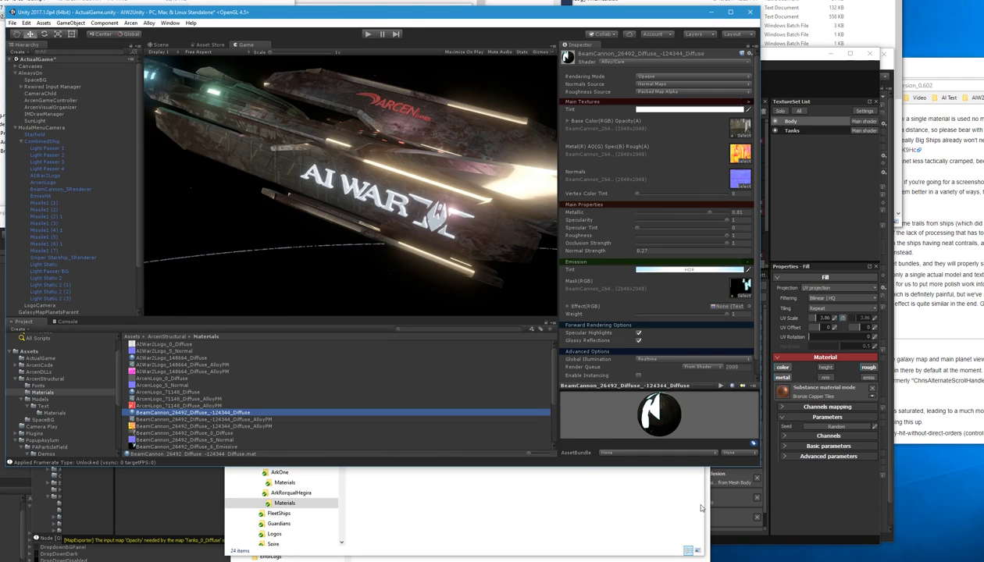
key("alt+Tab")
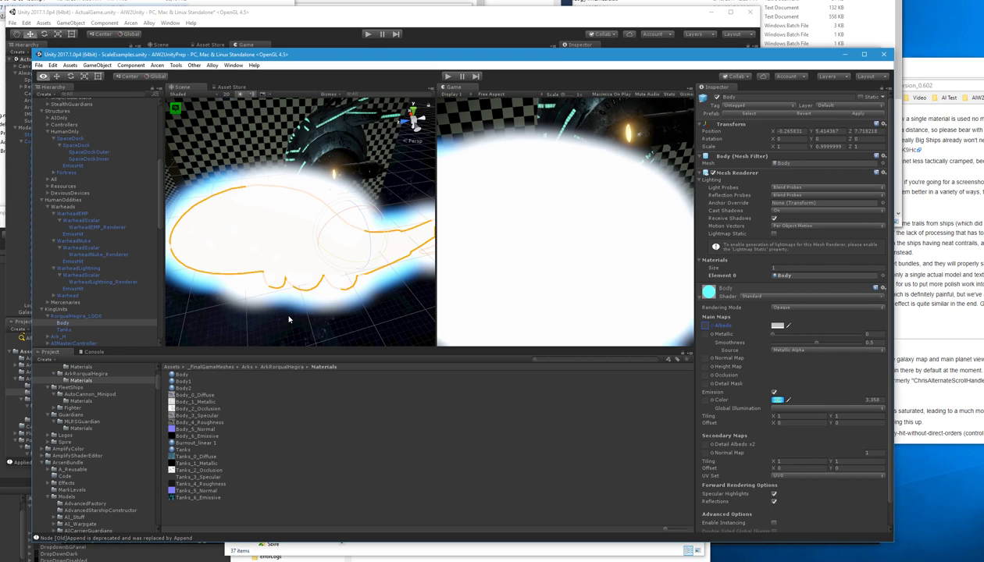
left_click(182, 375)
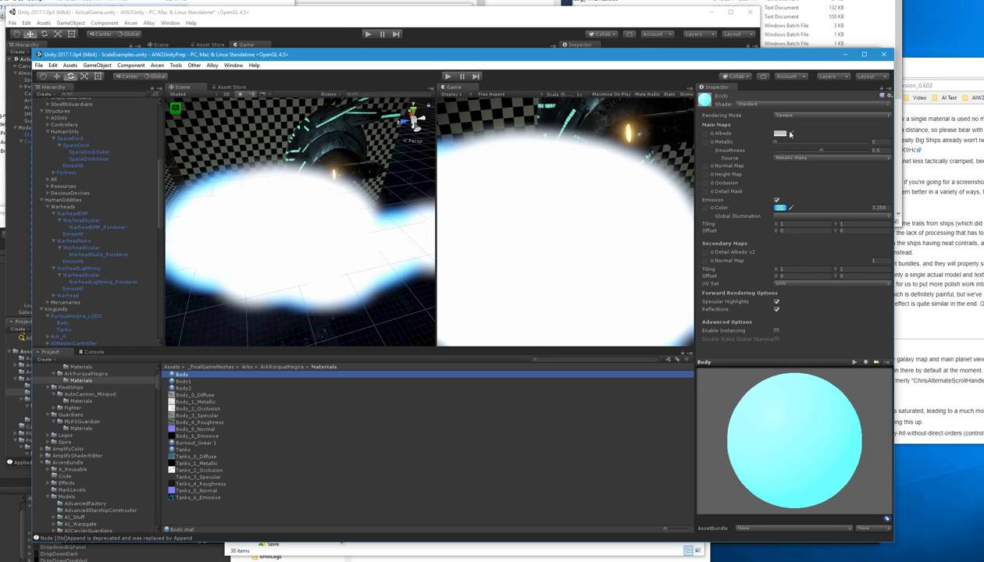
left_click(184, 451, "ctrl")
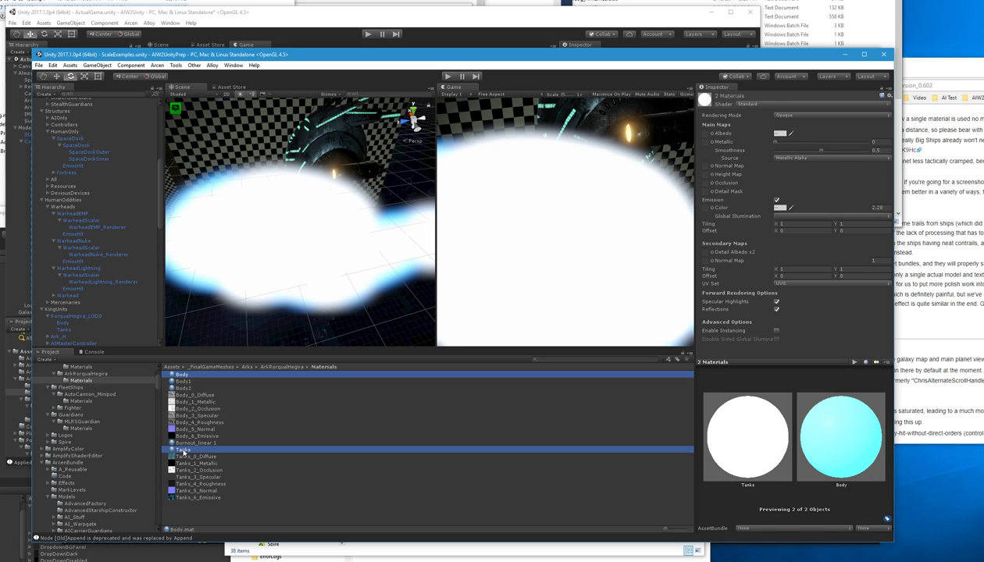
left_click(778, 104)
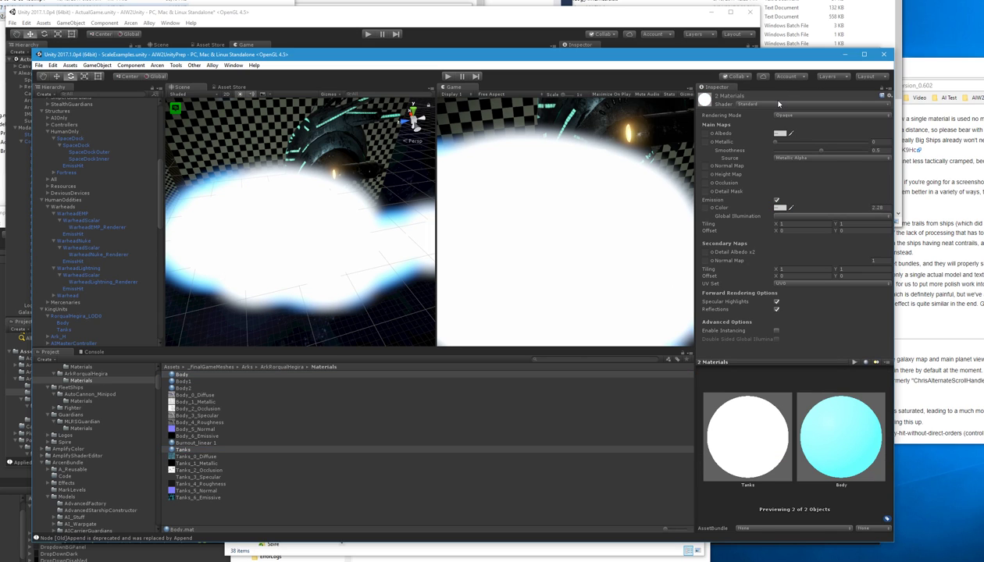
left_click(776, 107)
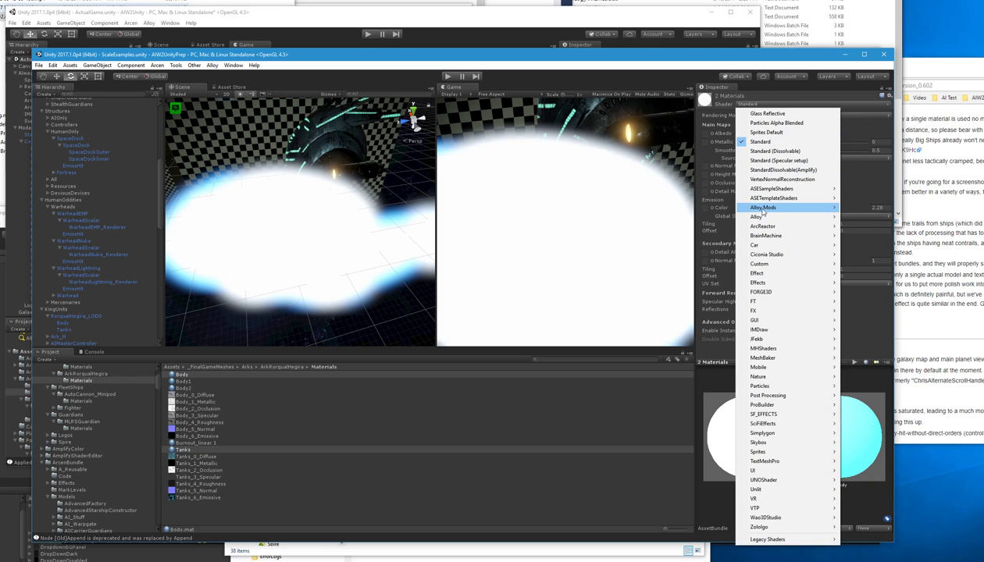
mouse_move(764, 218)
left_click(856, 226)
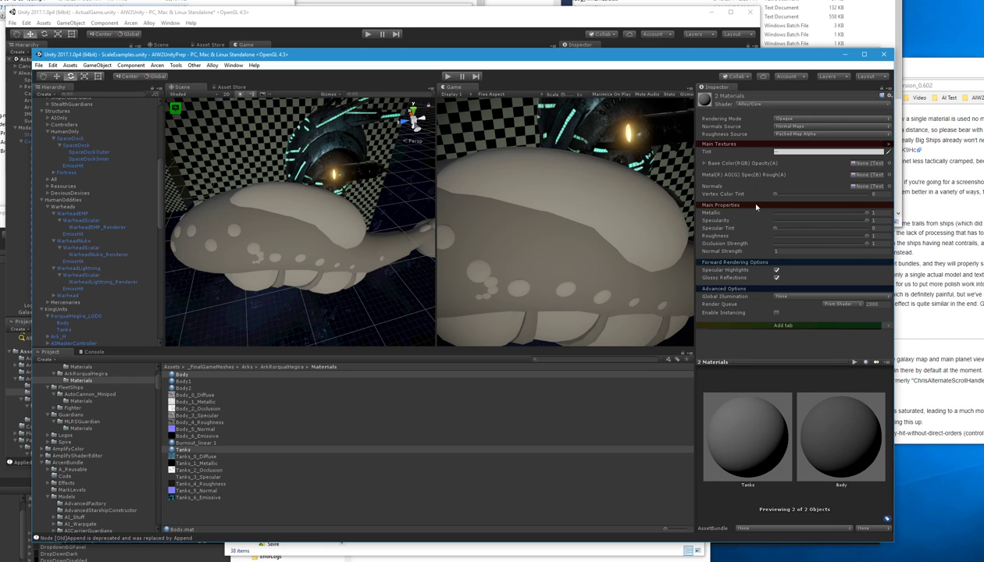
- Add an Emission section to the Body and Tanks materials, and select only the Body material
left_click(886, 328)
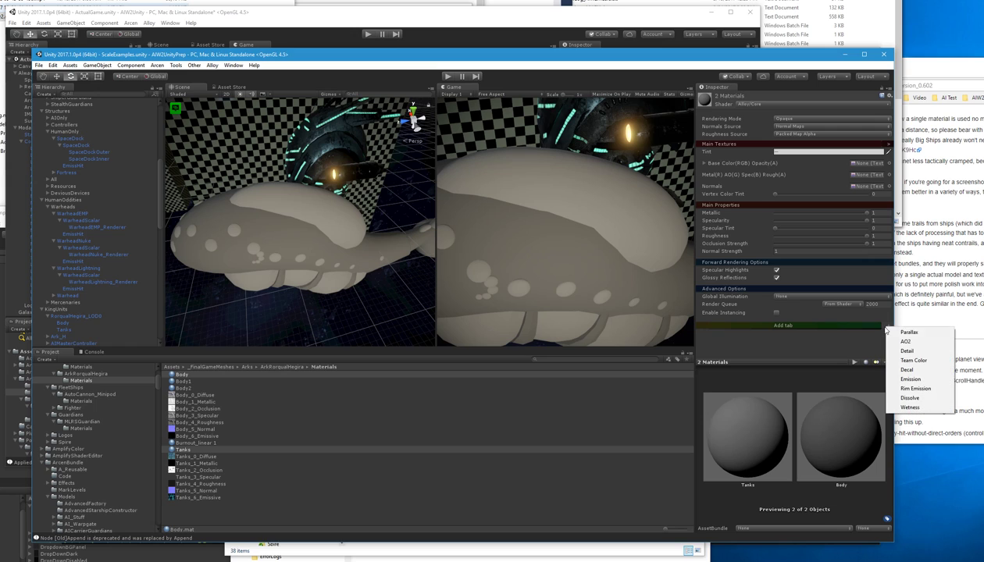
left_click(912, 379)
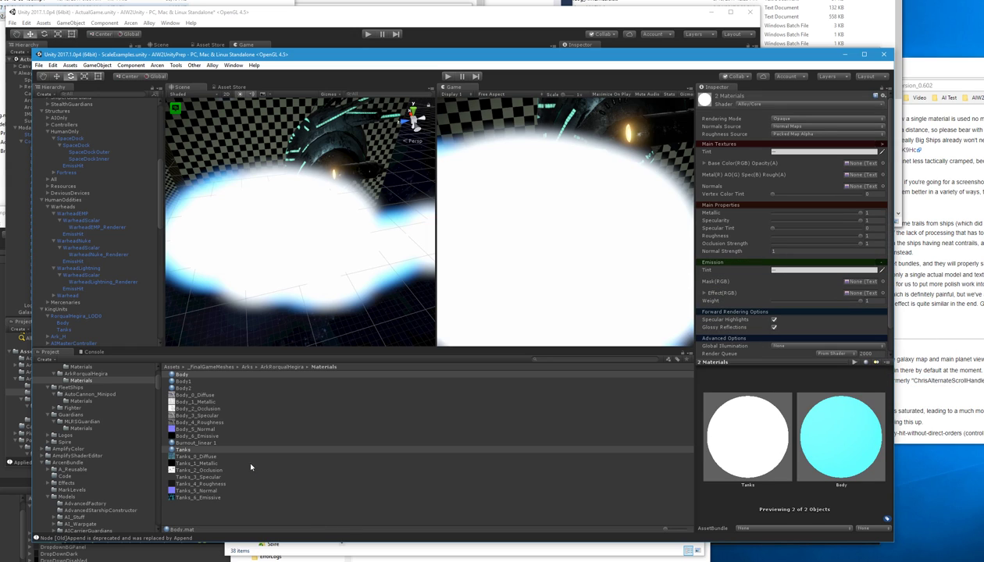
left_click(178, 375)
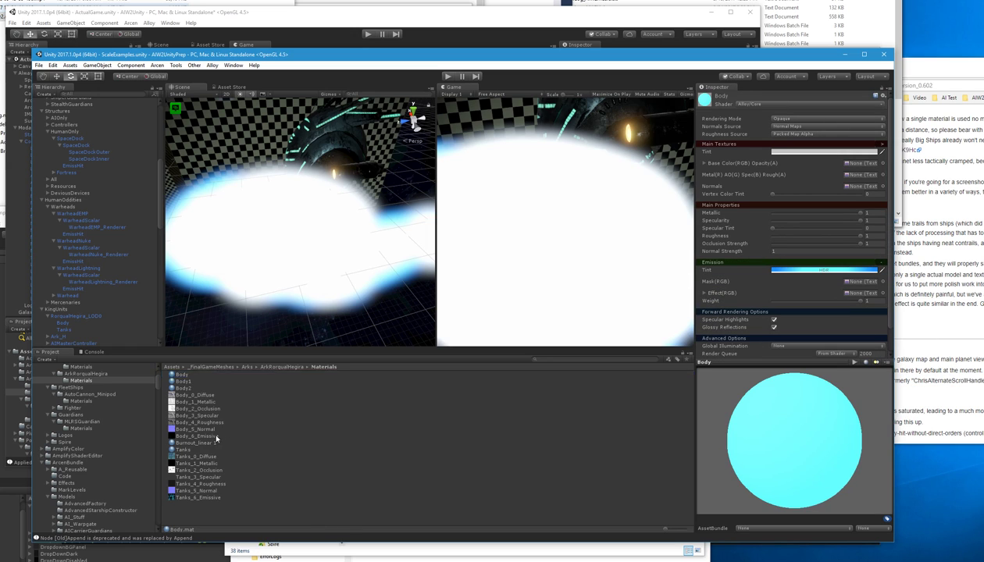
- Assign Body_6_Emissive as the Body material's emission mask and Tanks_6_Emissive as the Tanks material's emission mask
scroll(757, 304, "down", 1)
left_click_drag(845, 291, 829, 276)
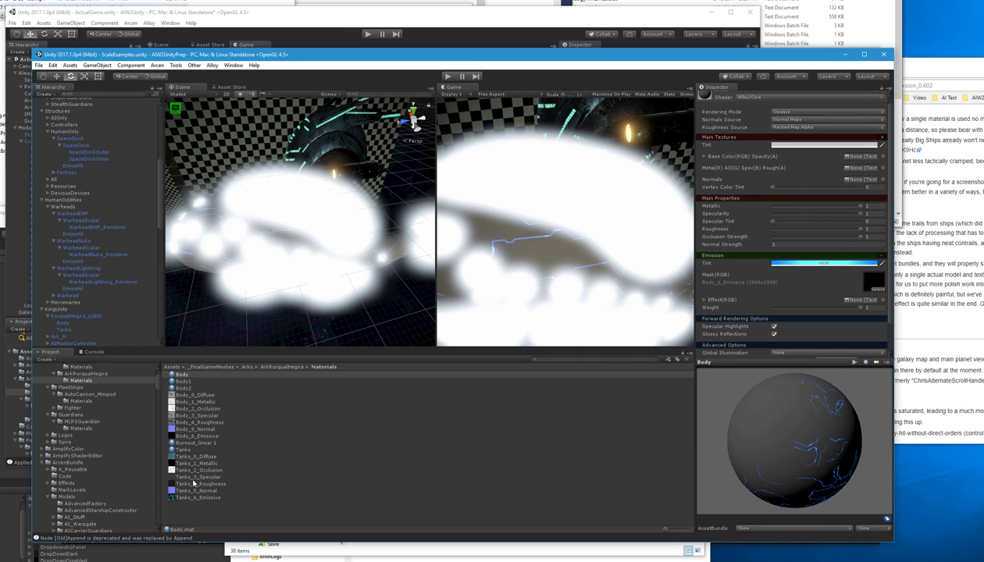
left_click(188, 450)
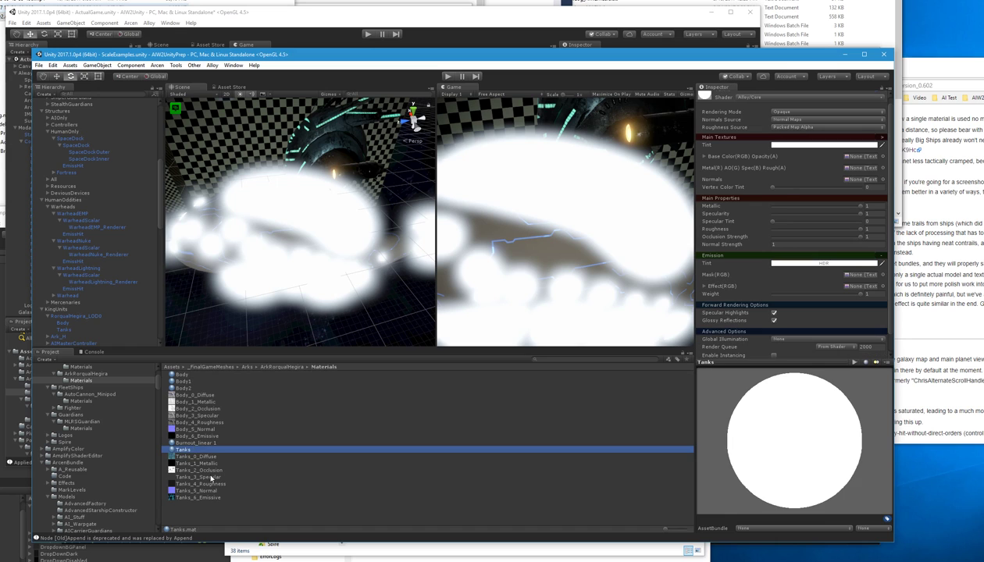
left_click_drag(211, 501, 851, 272)
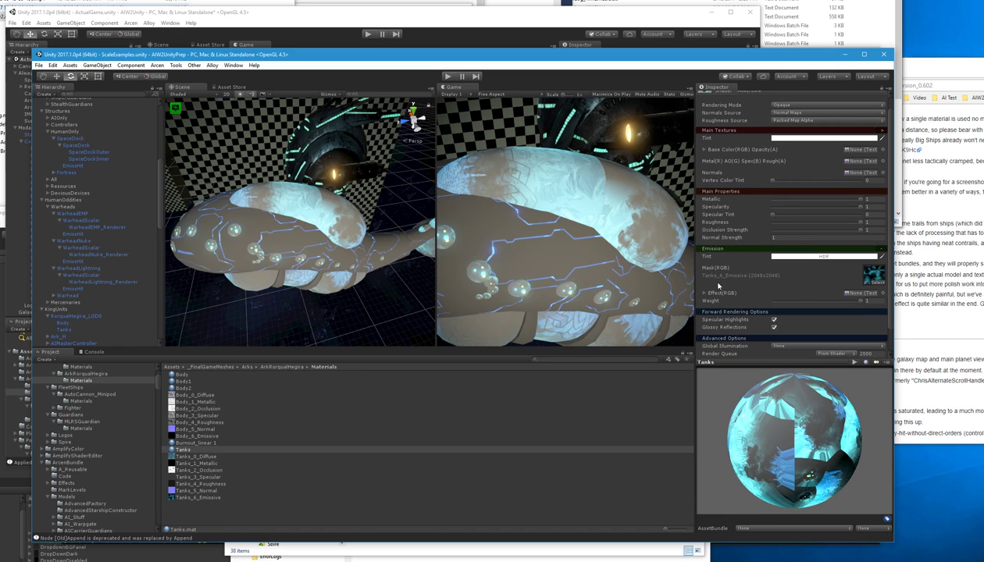
- Assign Body_0_Diffuse as the Body material's base color and Tanks_0_Diffuse as the Tanks material's base color
left_click(187, 375)
left_click_drag(205, 396, 859, 152)
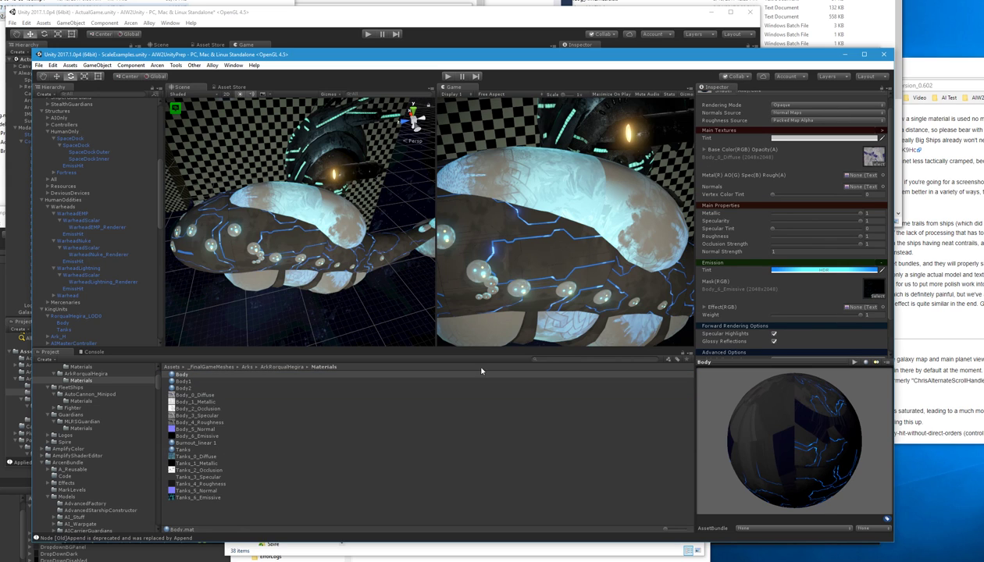
left_click(182, 450)
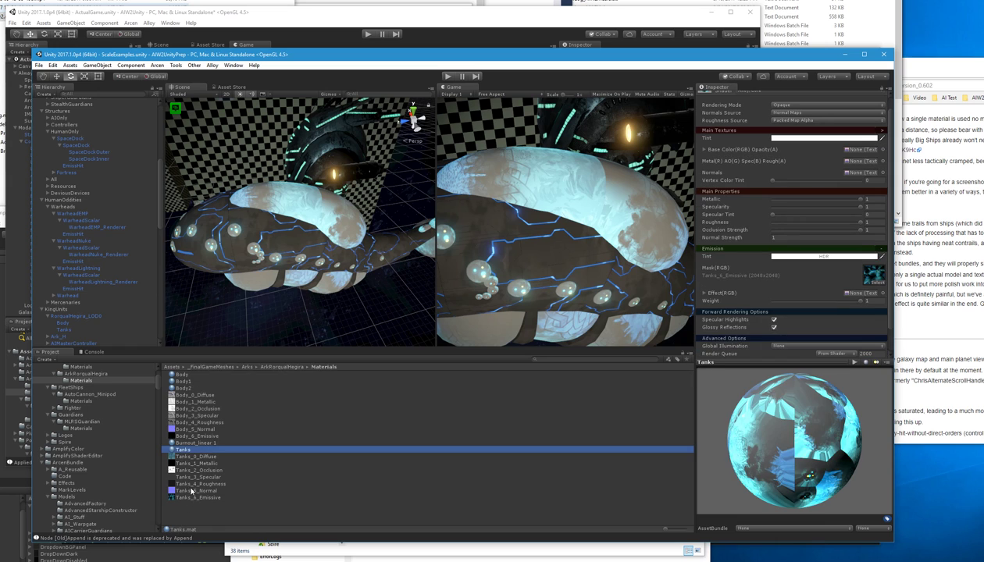
left_click_drag(196, 459, 859, 154)
- Assign Tanks_5_Normal and Body_5_Normal to the Normals slots of their materials and mark the textures as normal maps
left_click_drag(205, 492, 839, 189)
left_click(806, 201)
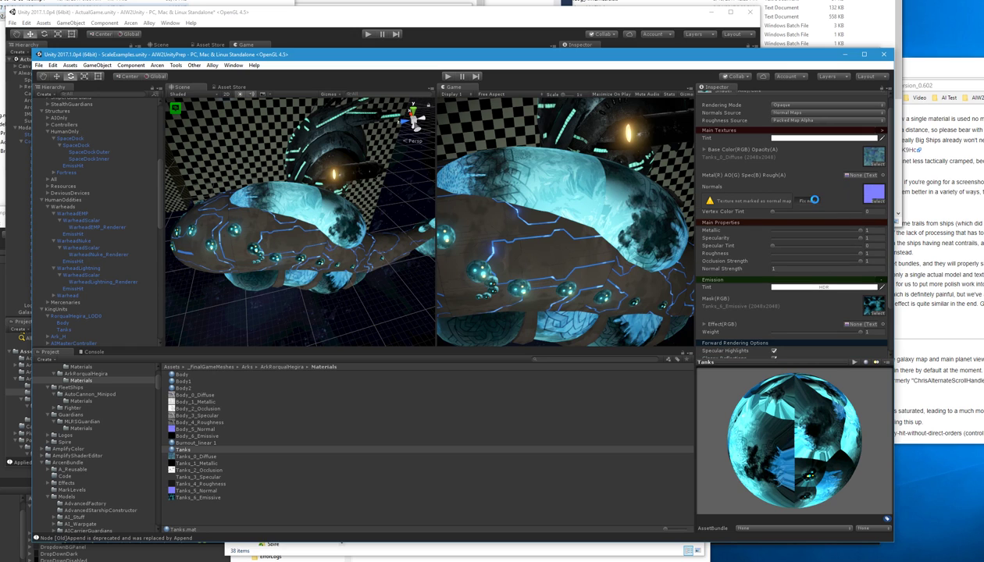
left_click(182, 375)
mouse_move(198, 430)
left_mouse_down()
mouse_move(769, 248)
mouse_move(840, 187)
left_mouse_up()
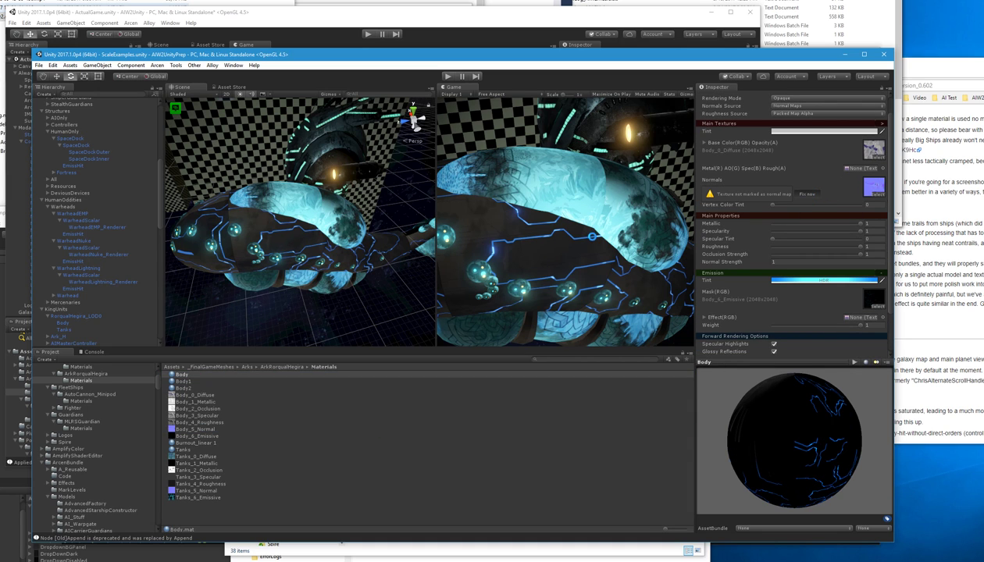
- Generate the packed Body_AlloyPM material map from the Body metallic, occlusion, specular, roughness and normal textures, using a texture for Specularity
left_click(217, 67)
left_click(221, 75)
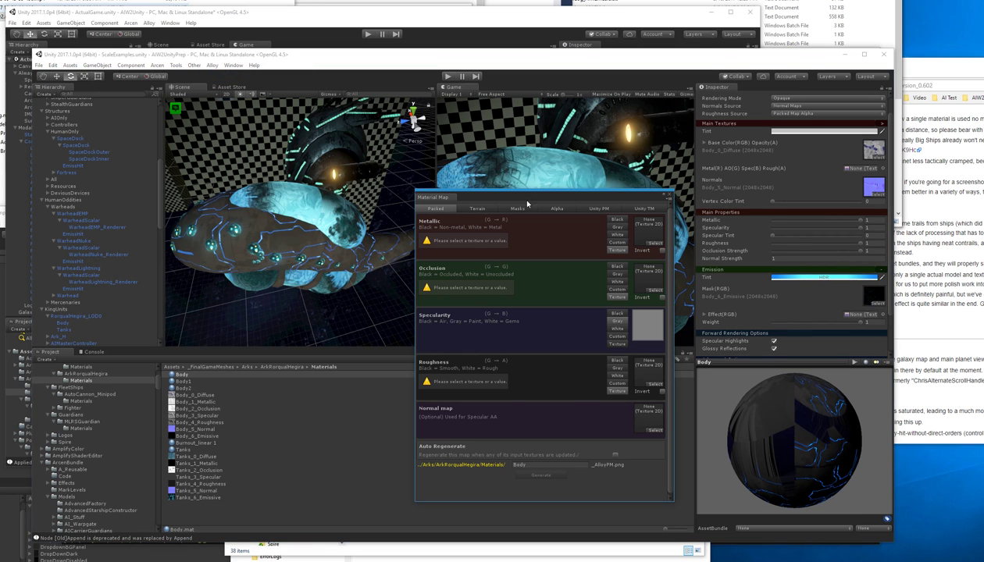
left_click(618, 344)
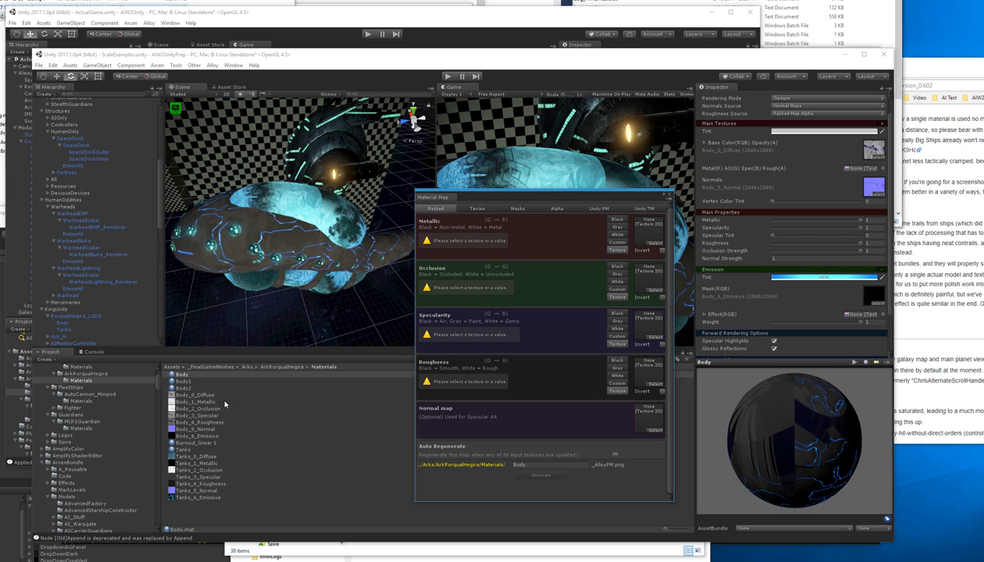
left_click_drag(197, 402, 646, 231)
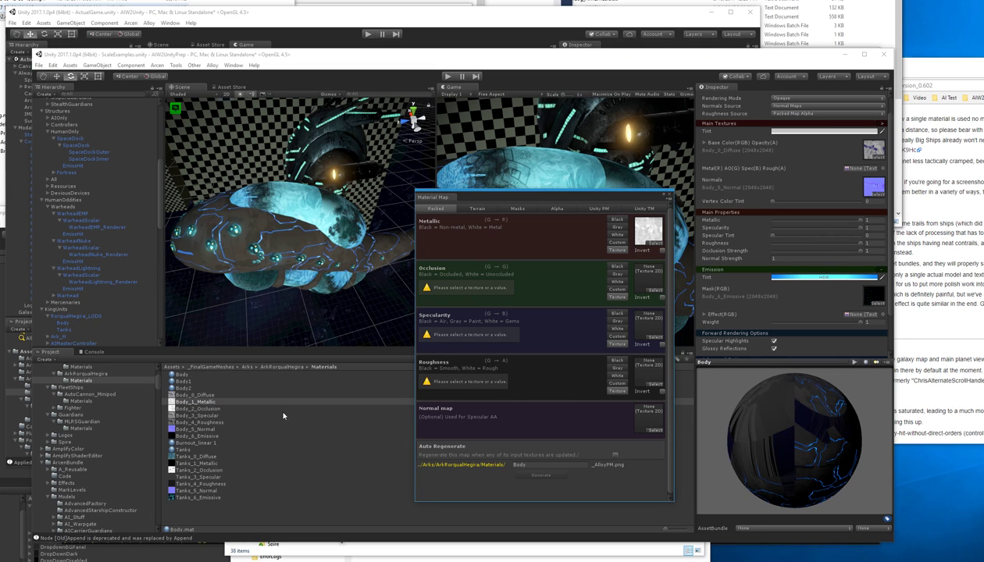
left_click_drag(190, 412, 630, 276)
left_click_drag(652, 278, 648, 277)
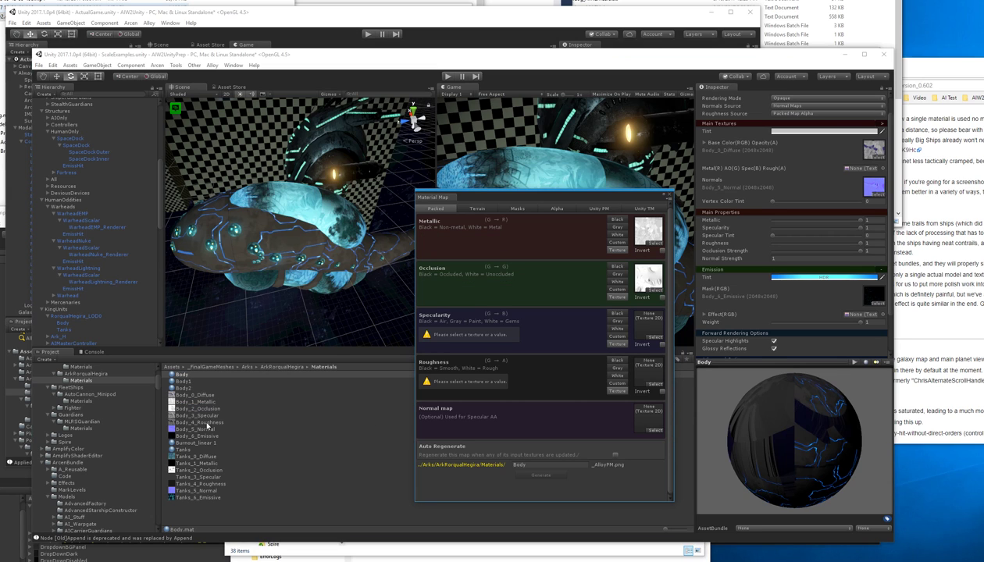
left_click_drag(195, 416, 637, 338)
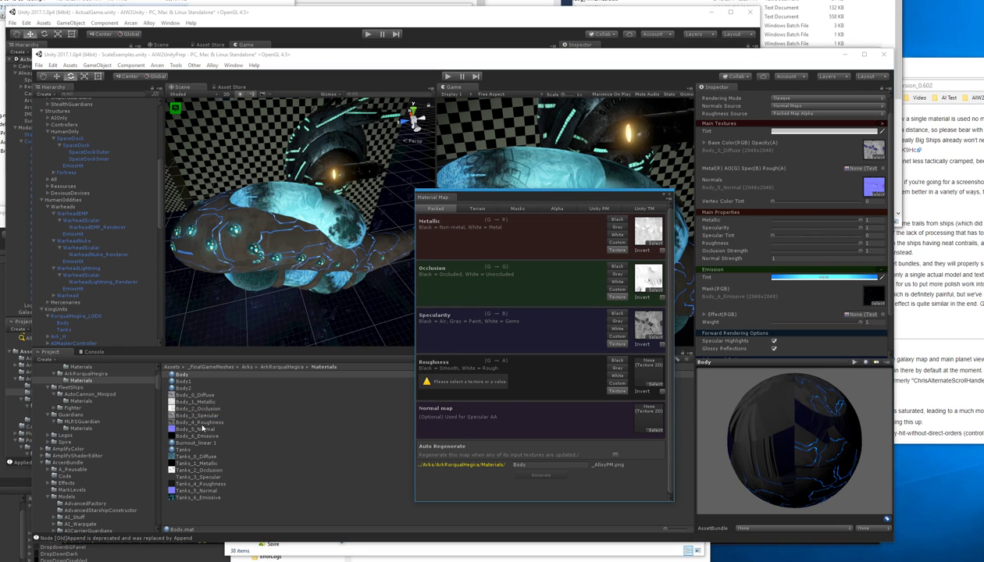
left_click_drag(199, 422, 646, 374)
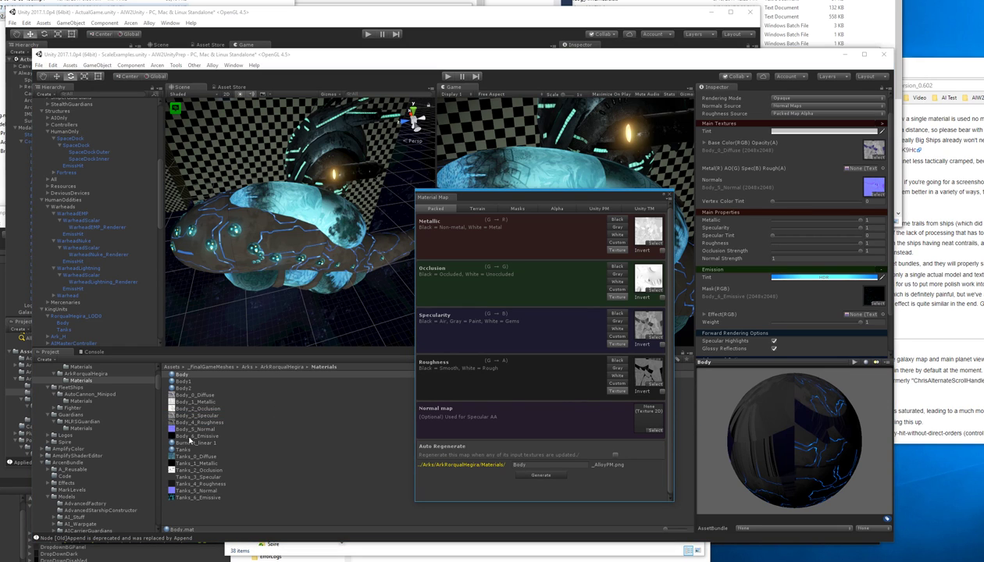
left_click_drag(209, 429, 645, 431)
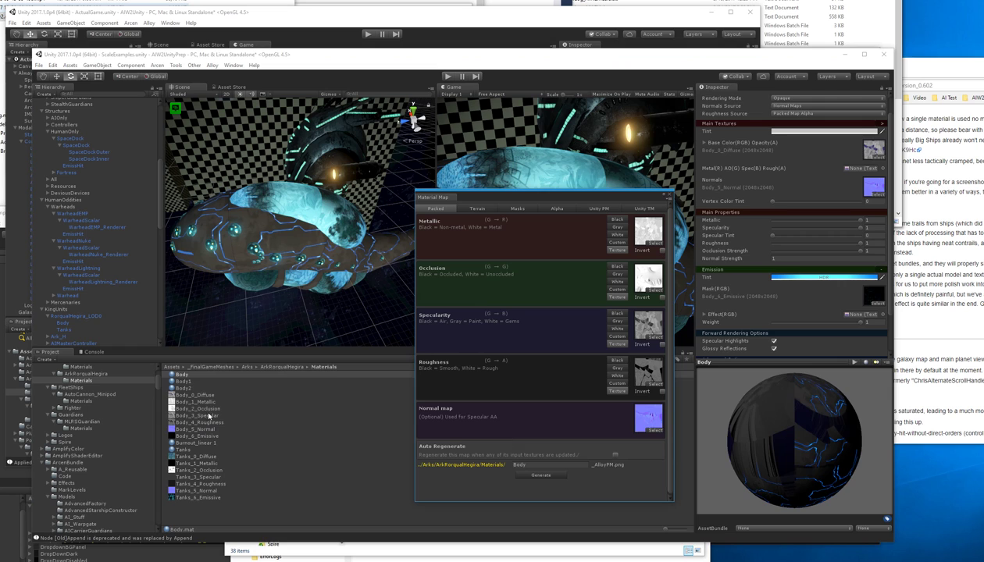
left_click(551, 476)
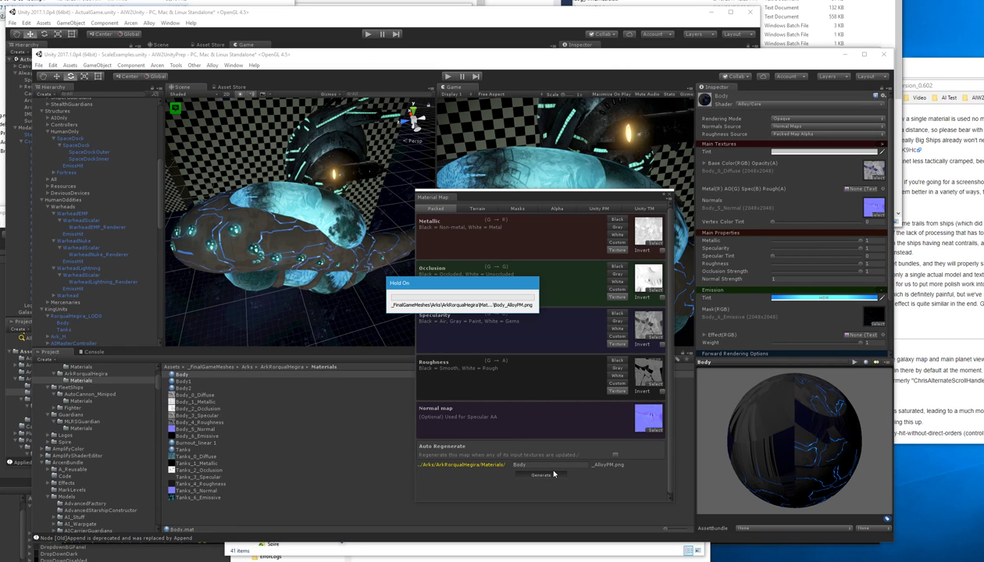
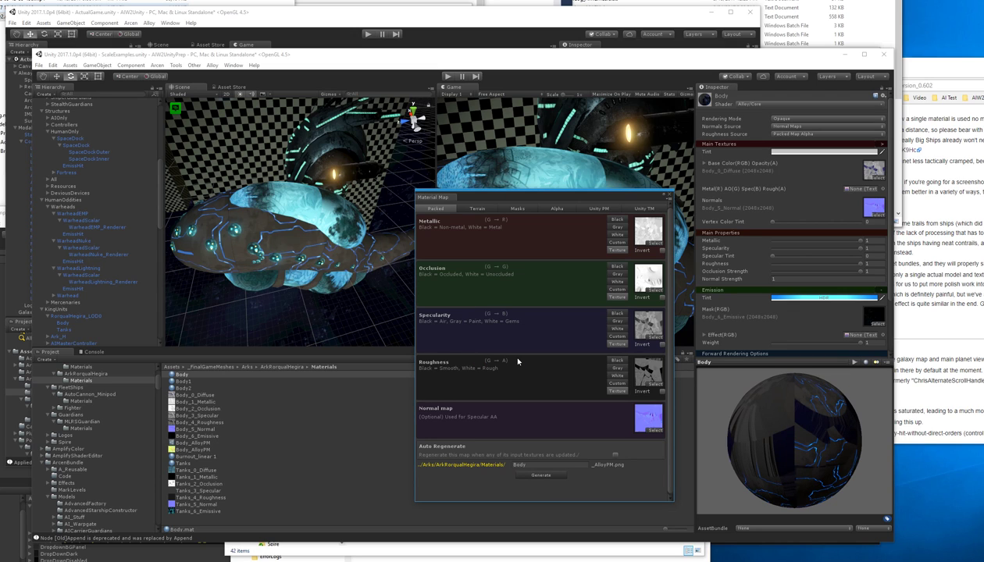
- Assign Body_AlloyPM to the Body material's Metal/AO/Spec/Rough slot and inspect the ship
left_click_drag(481, 196, 488, 415)
mouse_move(201, 453)
left_mouse_down()
mouse_move(547, 297)
mouse_move(826, 186)
mouse_move(854, 191)
left_mouse_up()
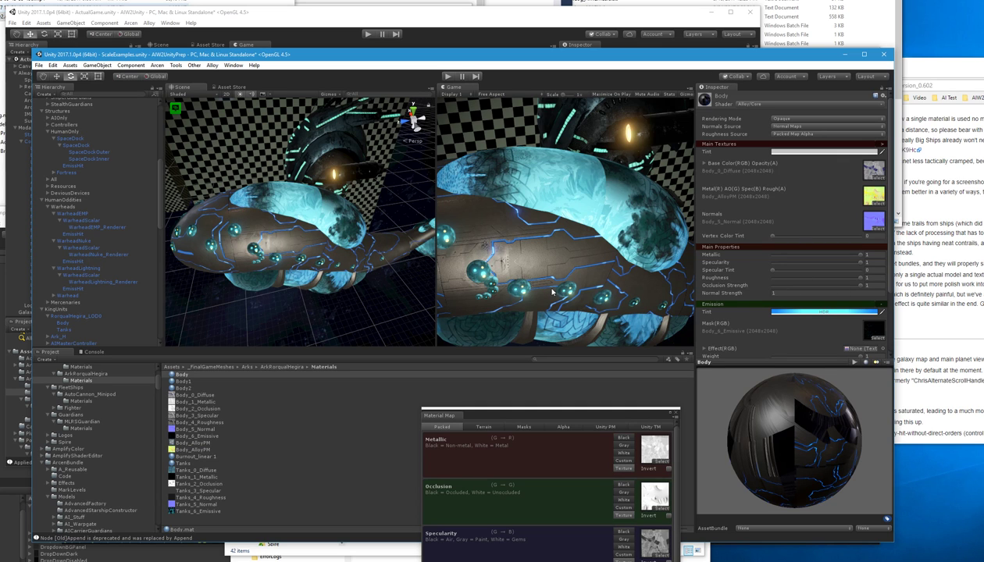
left_click_drag(392, 274, 419, 345, "alt")
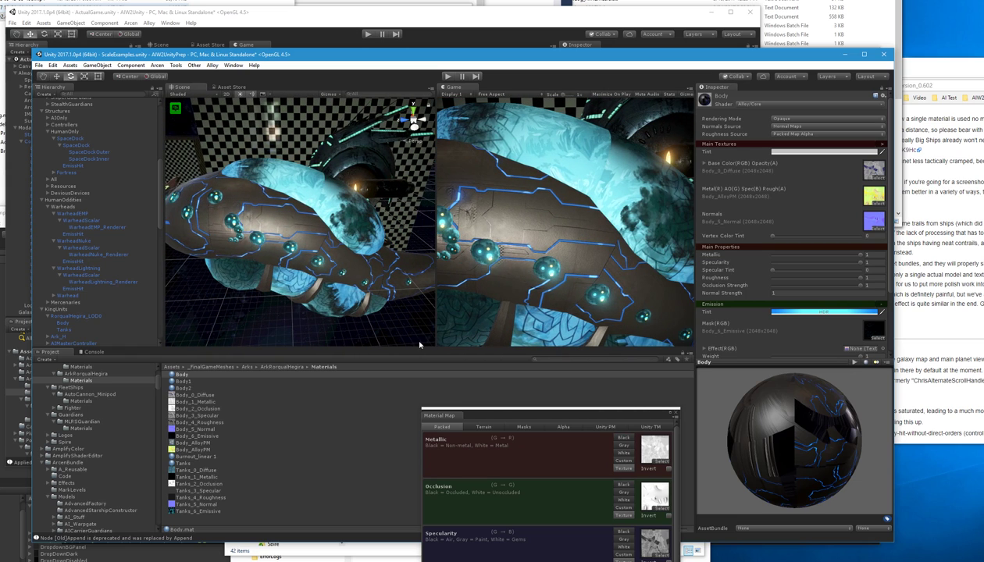
- Delete the Body_1_Metallic, Body_2_Occlusion, Body_3_Specular and Body_4_Roughness textures from the Materials folder
left_click(192, 466)
left_click_drag(530, 414, 559, 269)
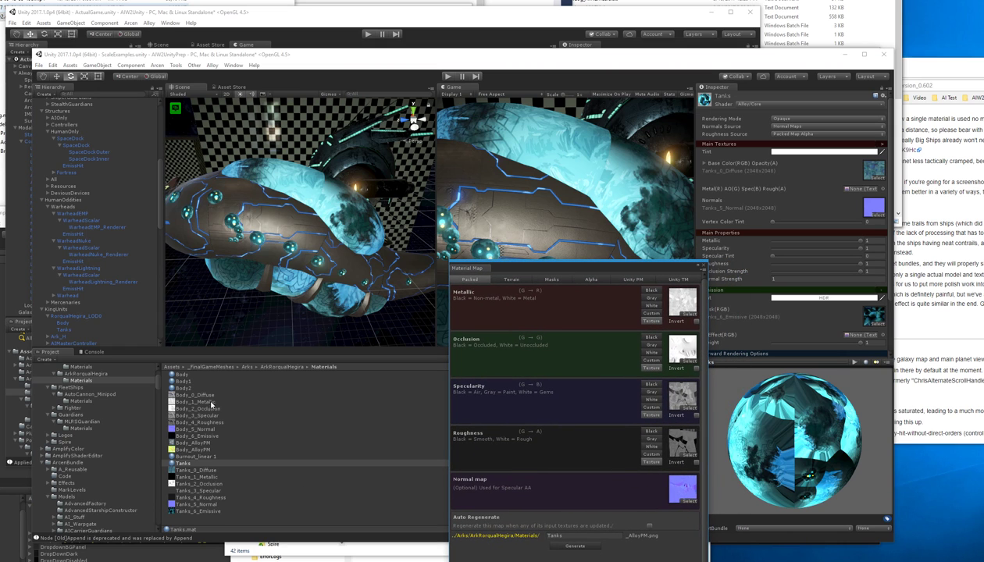
left_click(209, 402)
left_click(205, 423, "shift")
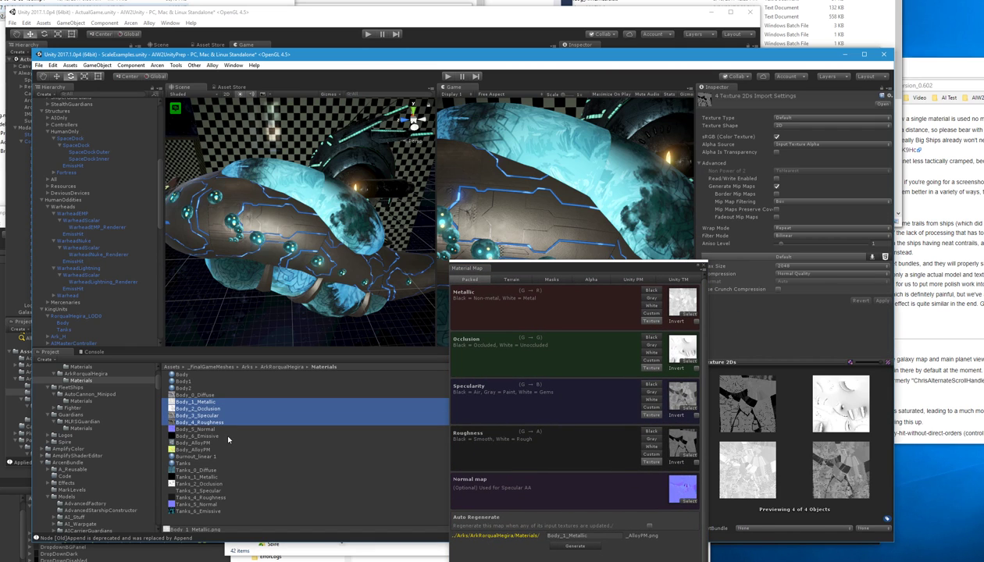
key("Delete")
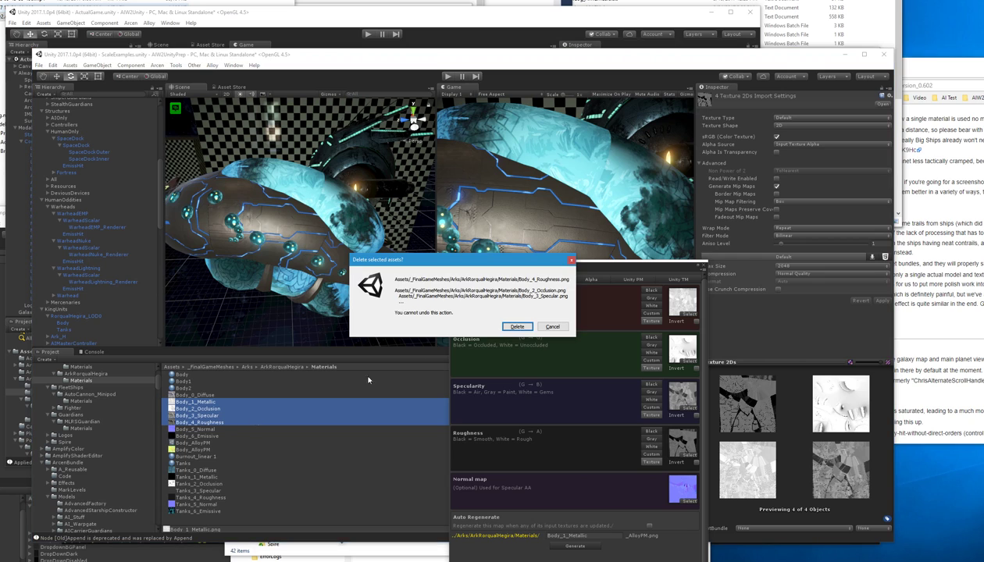
left_click(516, 326)
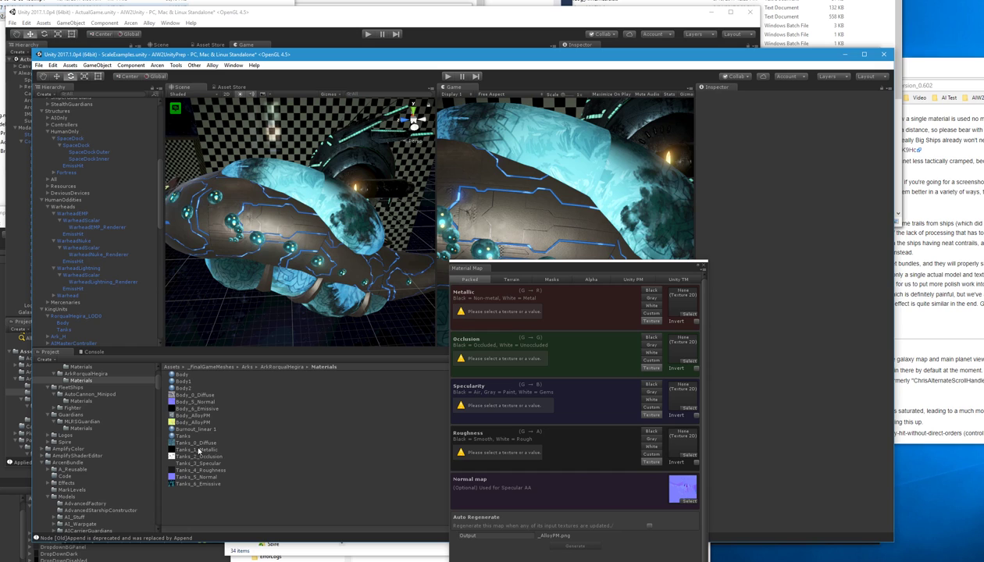
- Generate the packed Tanks_AlloyPM map from the Tanks metallic, occlusion, specular, roughness and normal textures, and assign it to the Tanks material
left_click_drag(200, 451, 680, 300)
left_click(232, 477)
left_click_drag(232, 477, 671, 480)
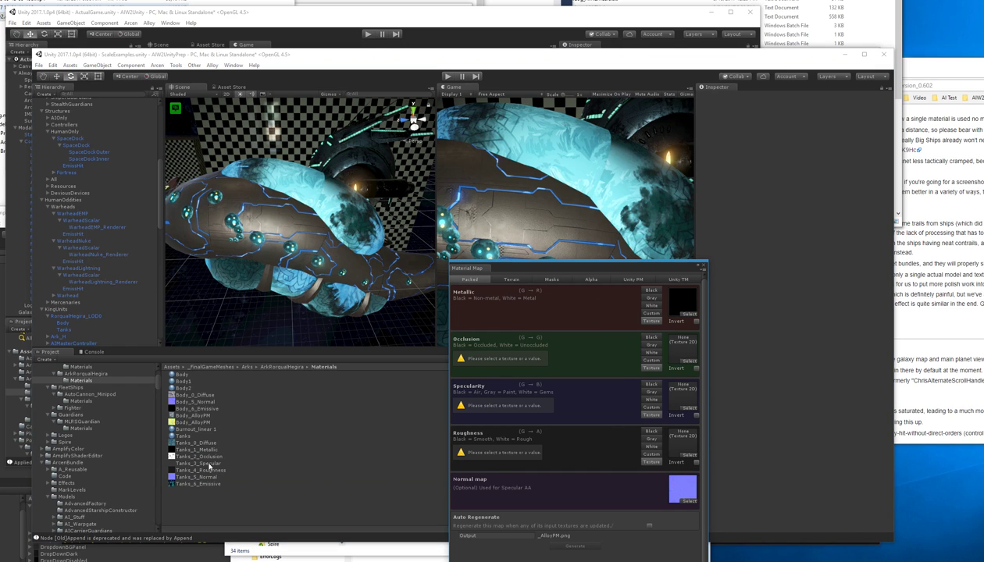
left_click_drag(209, 458, 672, 347)
left_click_drag(205, 463, 673, 396)
left_click_drag(225, 470, 682, 444)
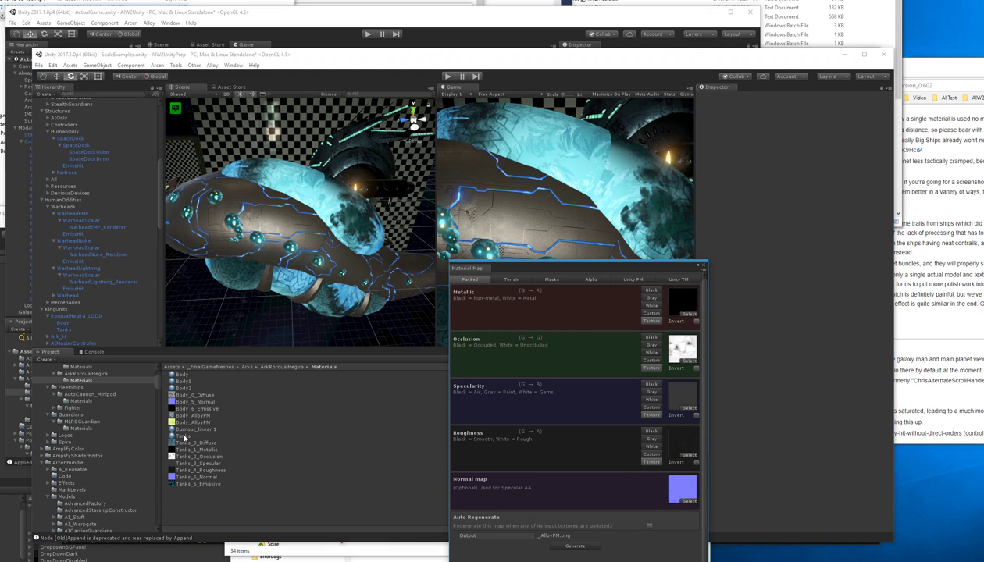
left_click(182, 436)
left_click(578, 546)
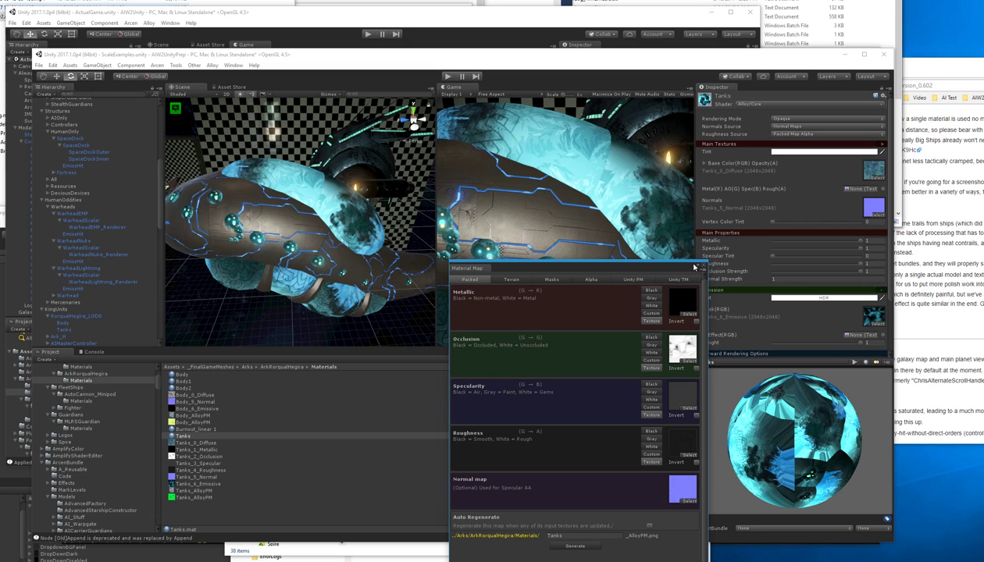
left_click(700, 266)
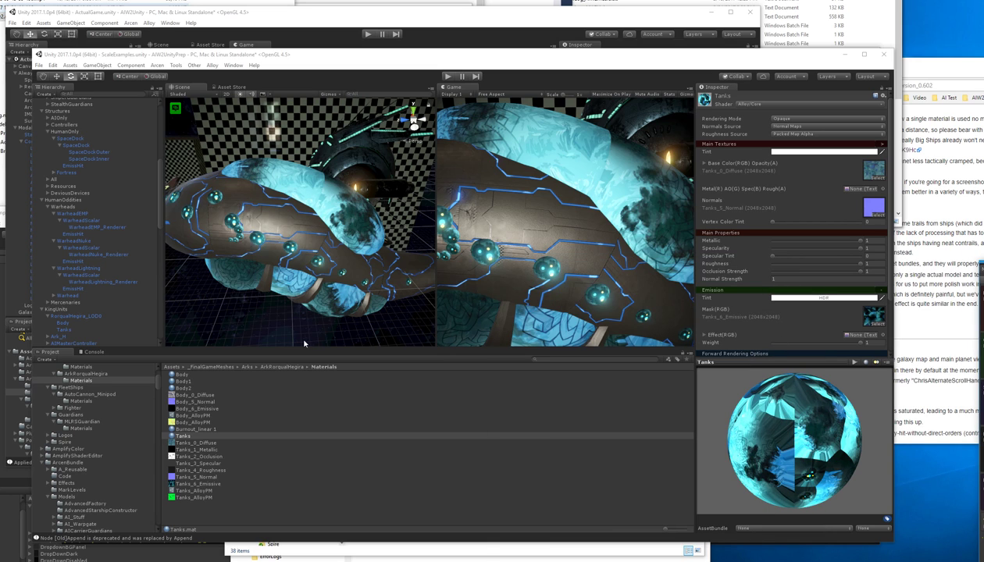
left_click_drag(207, 491, 859, 195)
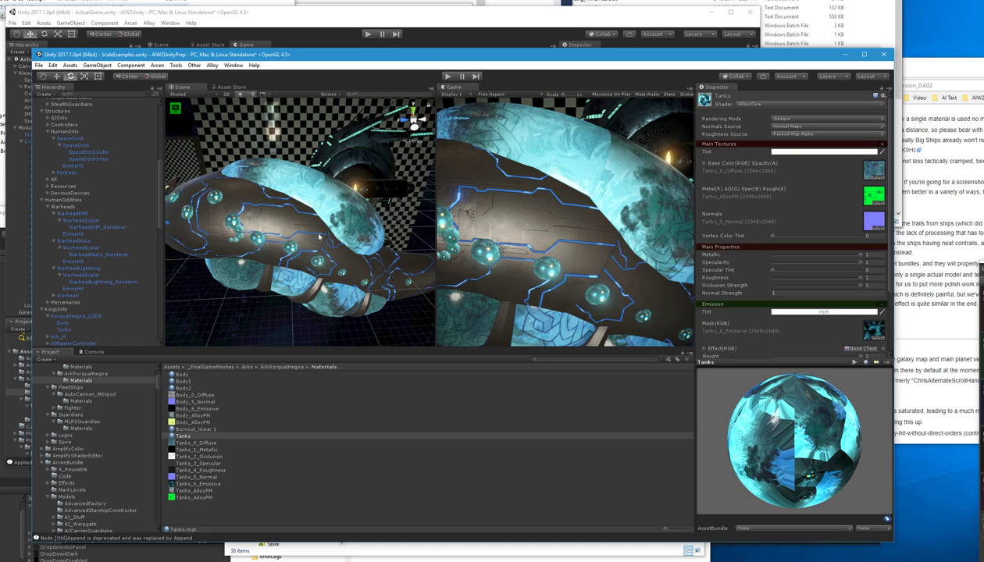
- Delete the Tanks_1_Metallic, Tanks_2_Occlusion, Tanks_3_Specular and Tanks_4_Roughness textures from the Materials folder
left_click(200, 456)
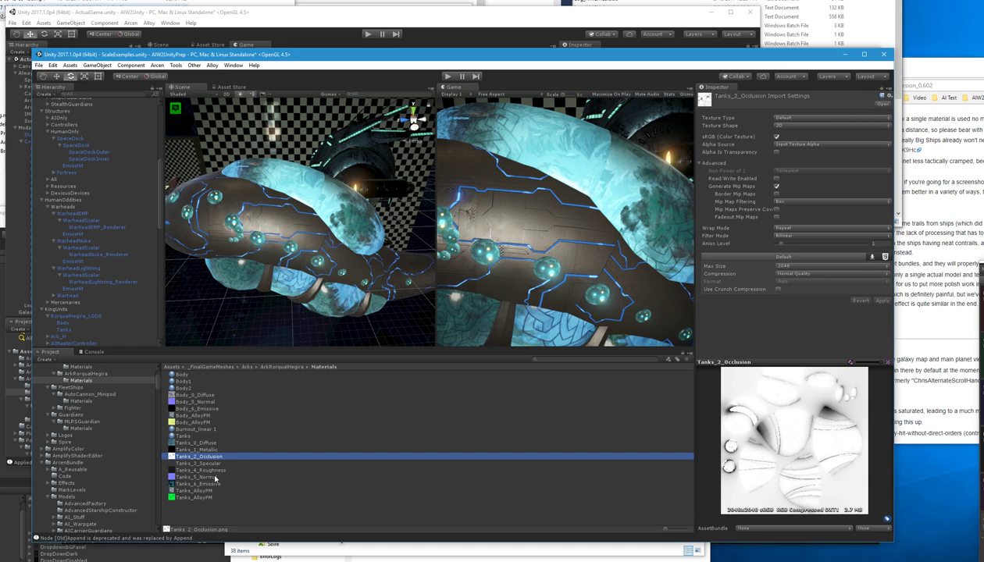
left_click(213, 450)
left_click(214, 475, "shift")
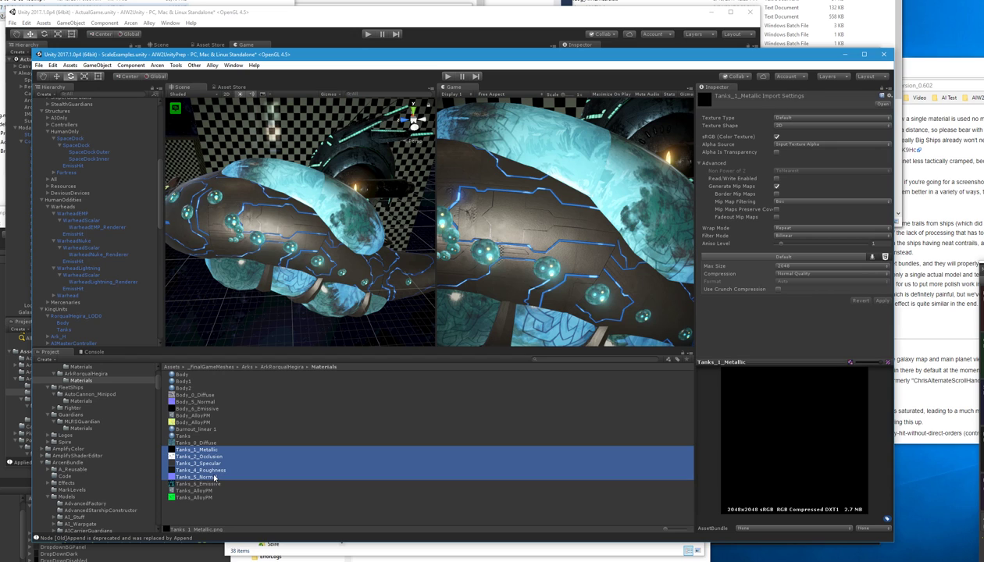
left_click(214, 469)
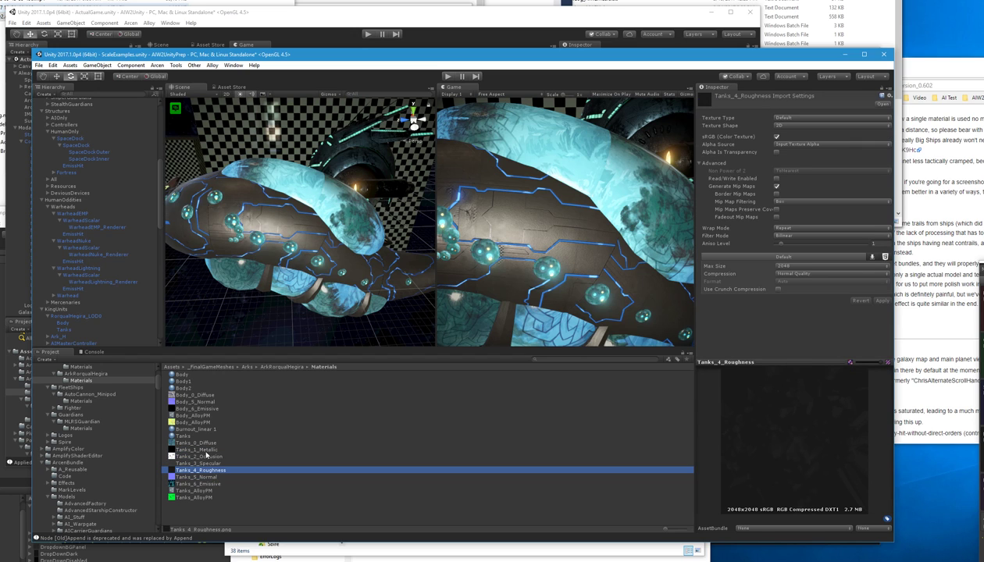
left_click(204, 450, "shift")
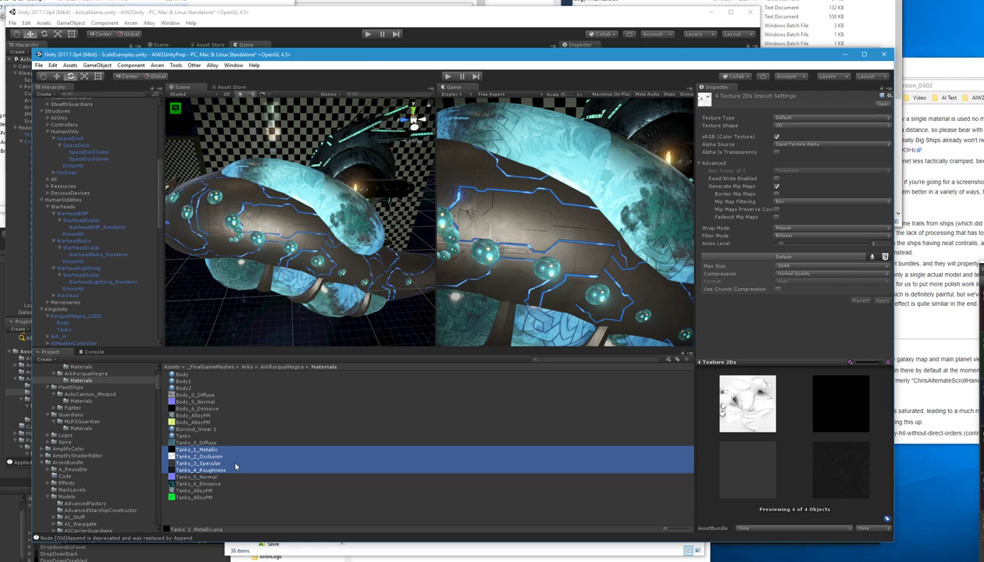
key("Delete")
left_click(512, 325)
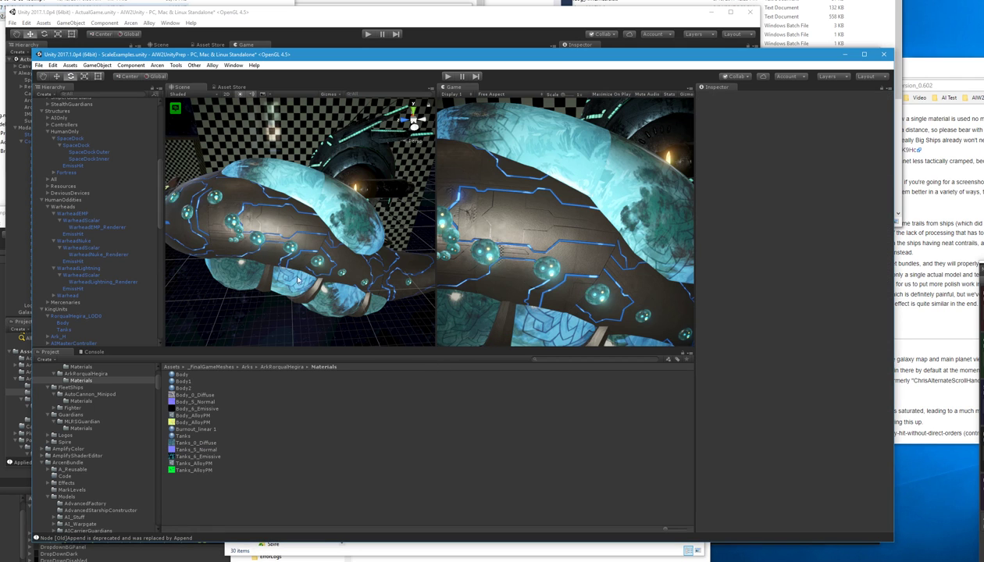
- Set the Body material's main texture tint to the pale pink E7C0C0
left_click_drag(321, 286, 290, 218, "alt")
left_click(290, 217)
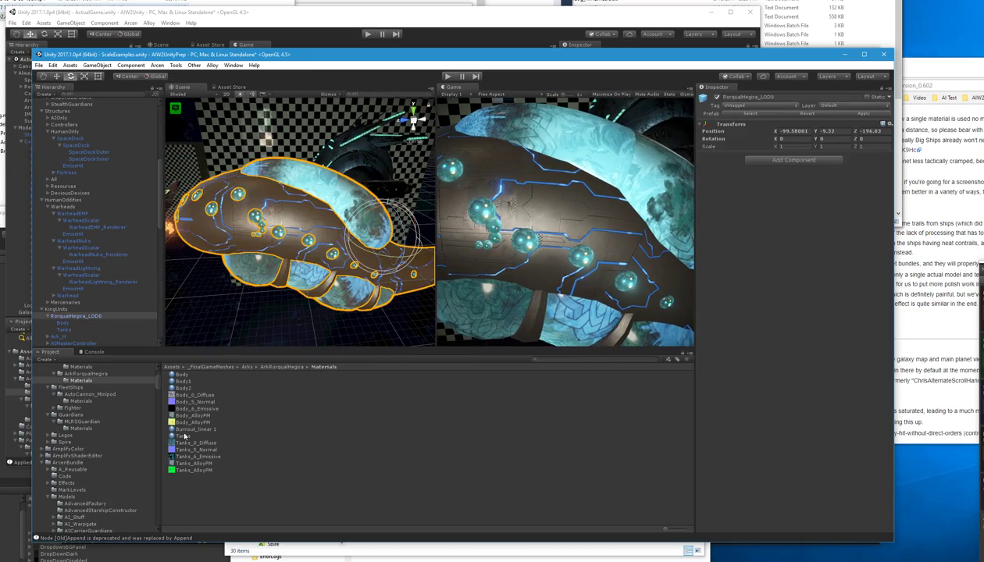
left_click(181, 375)
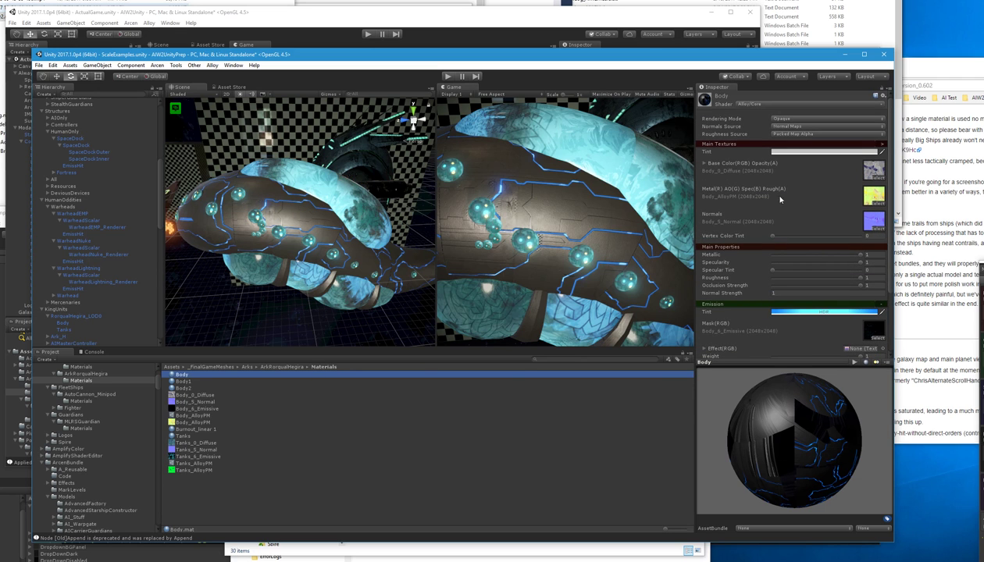
left_click(781, 152)
left_click(449, 253)
left_click_drag(449, 252, 449, 245)
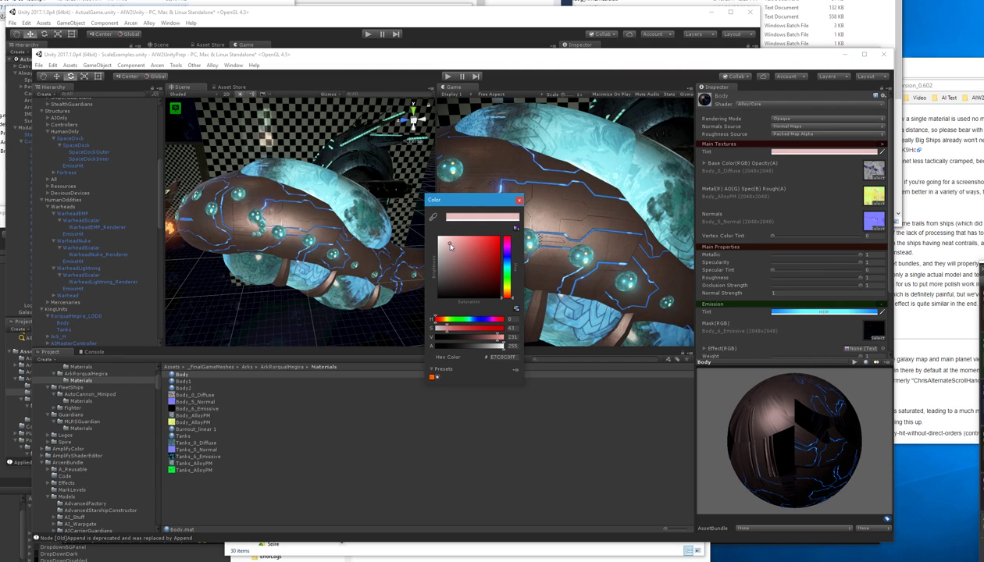
left_click(519, 201)
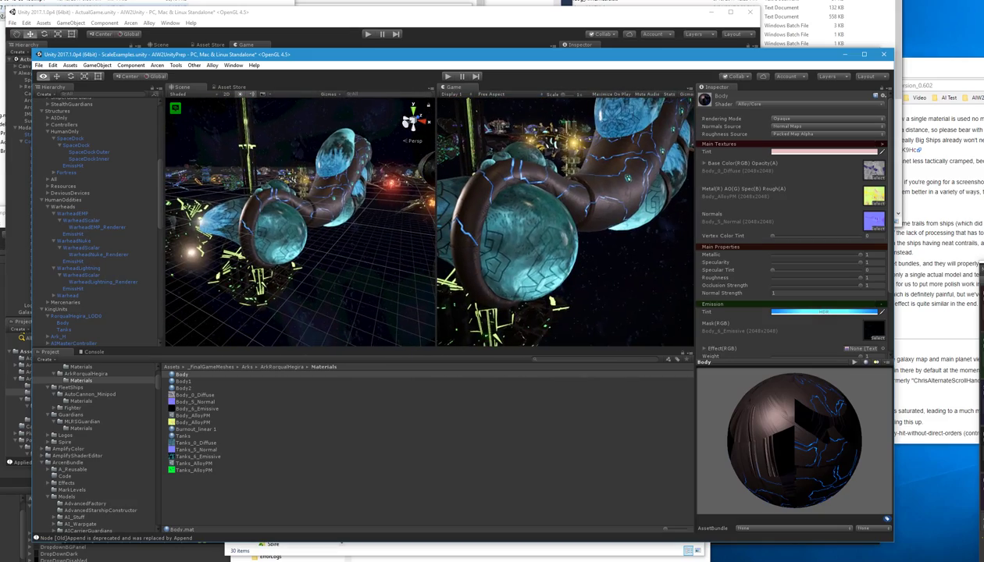
- Examine the tinted ship from several angles and check the Body material's HDR emission tint
key("e")
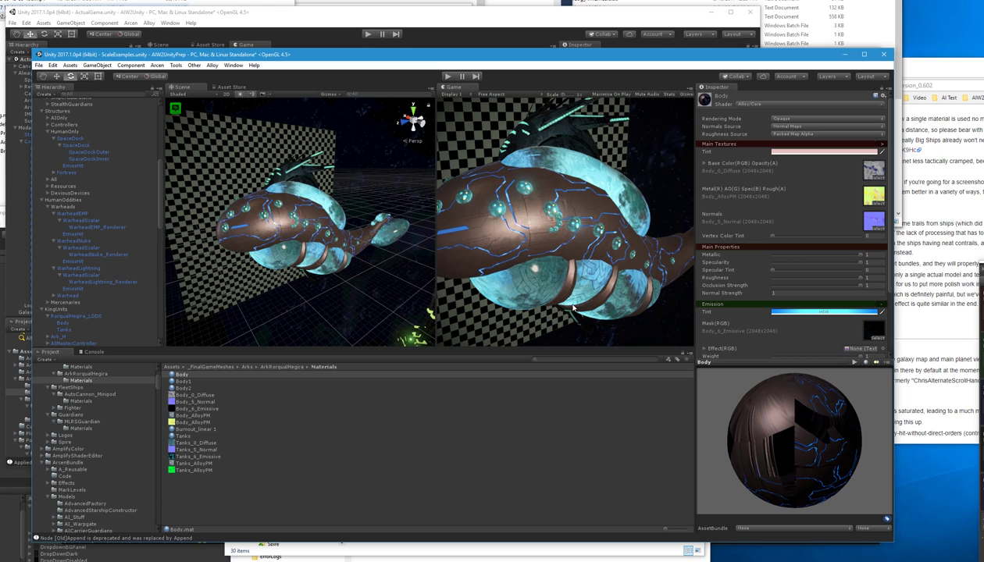
scroll(808, 338, "down", 3)
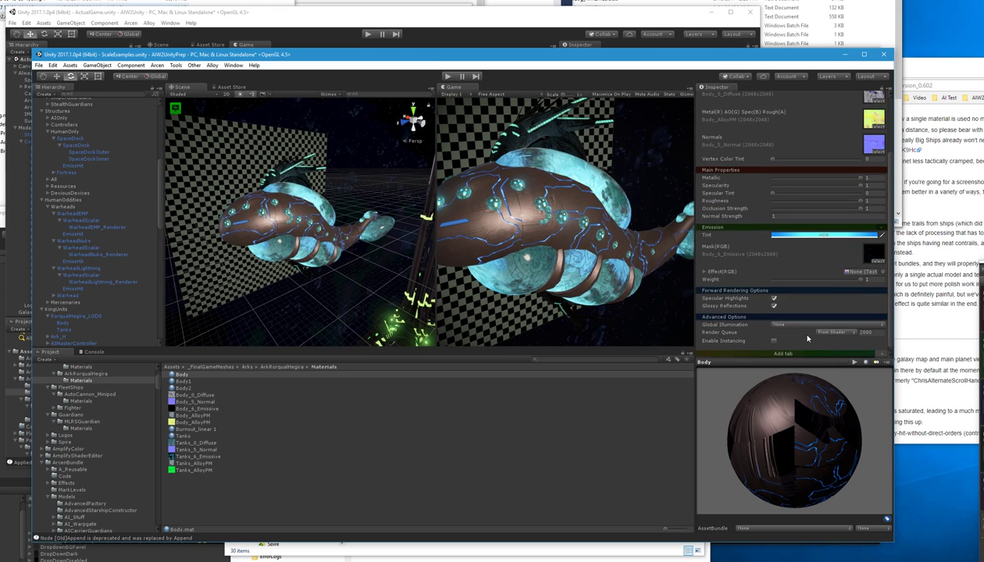
left_click(802, 235)
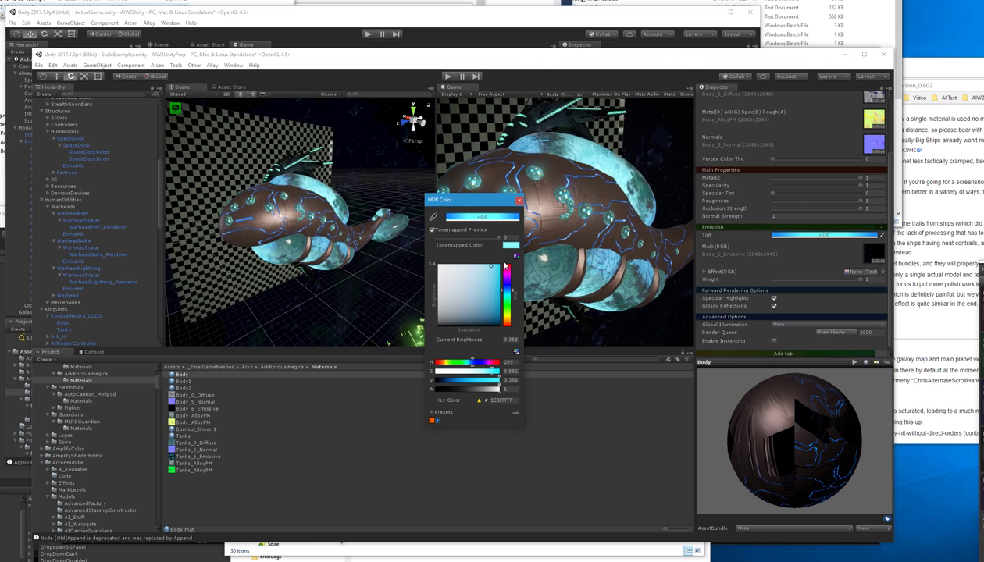
scroll(754, 196, "up", 3)
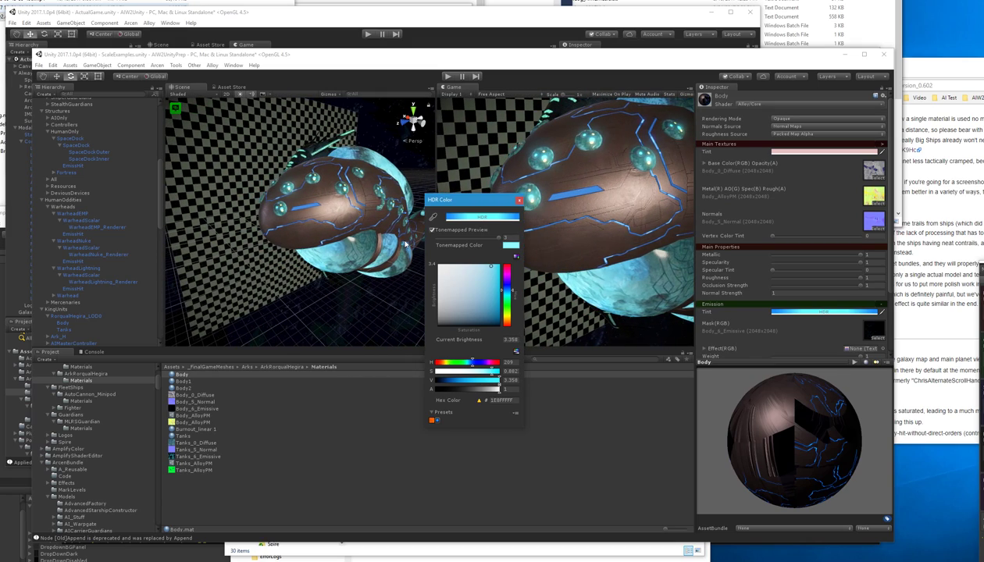
left_click(520, 200)
- Deselect the Body material and save all assets with the Arcen tools
left_click(202, 490)
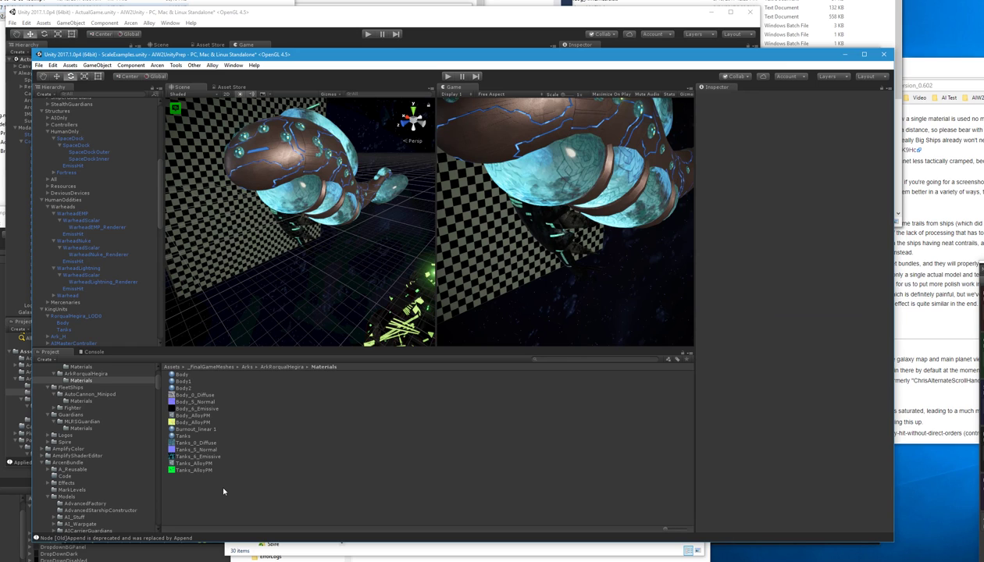
left_click(156, 65)
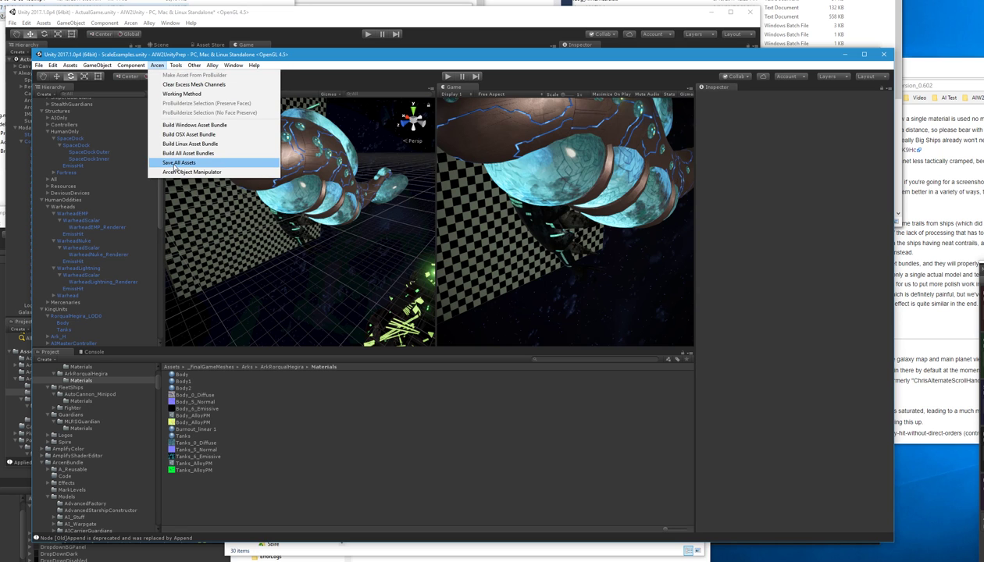
left_click(173, 163)
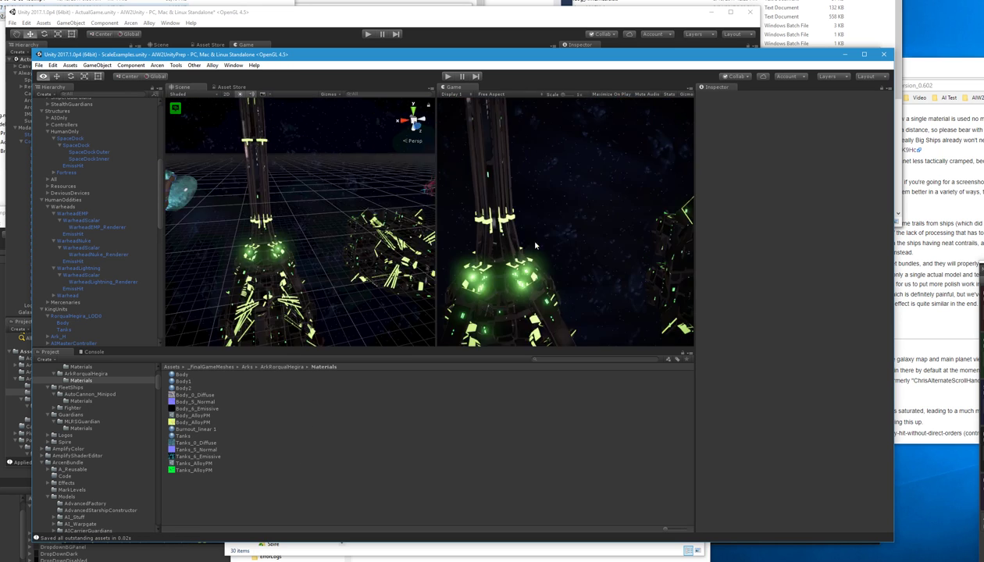
- Select the SpecialForcesNinjaHideout ship in the scene and locate its NH mesh's material and textures in the project
right_click_drag(291, 282, 369, 256)
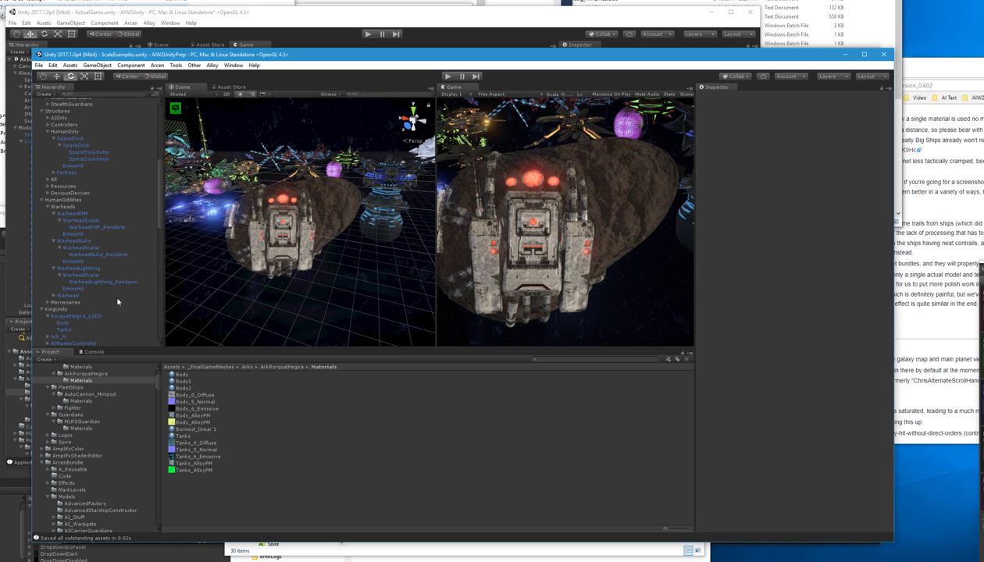
left_click(257, 264)
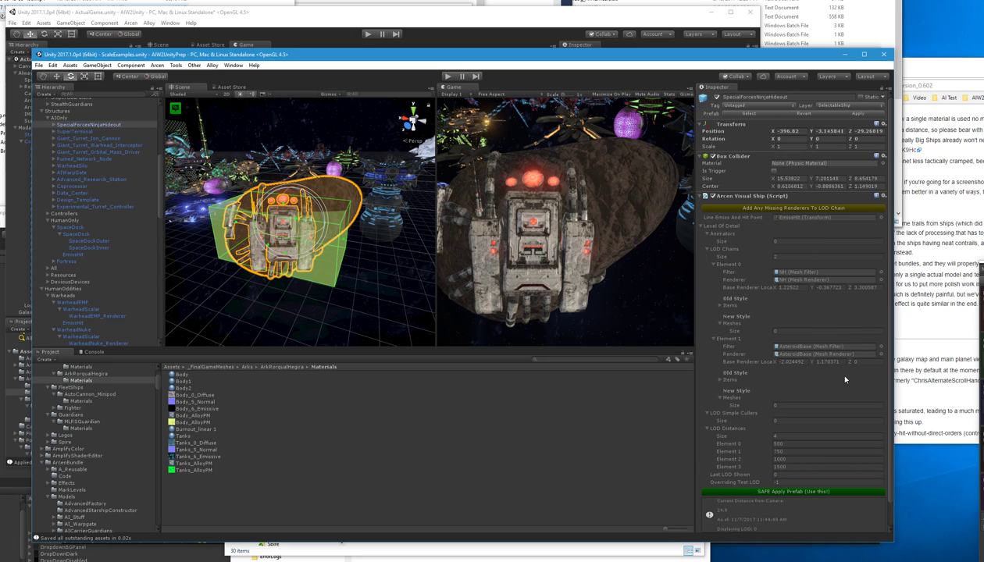
left_click(816, 347)
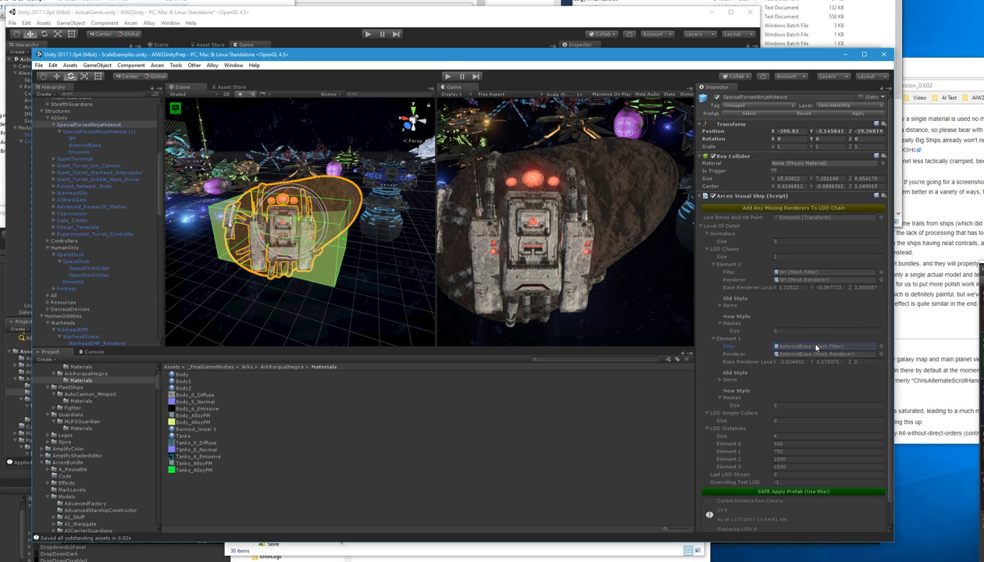
double_click(817, 281)
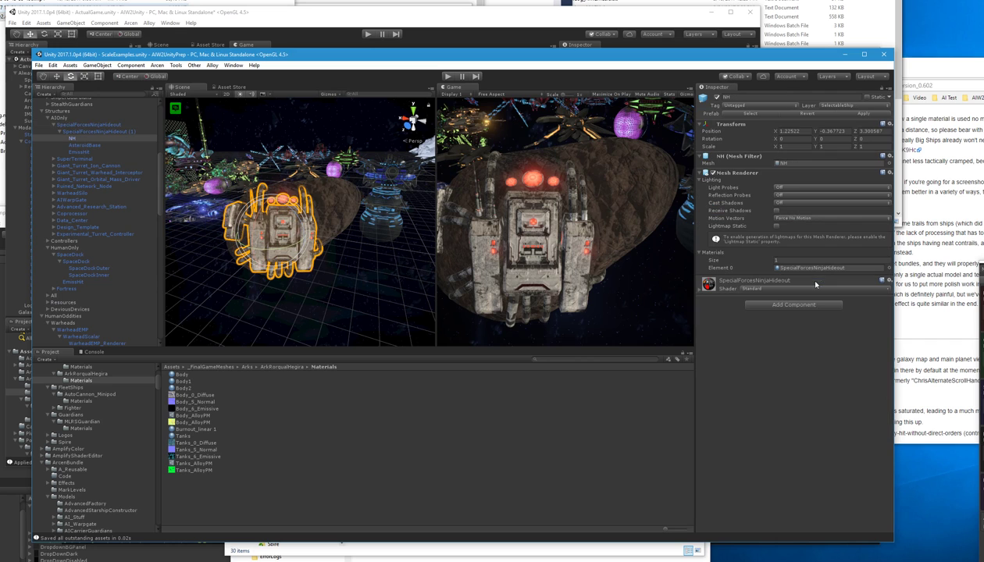
left_click(812, 268)
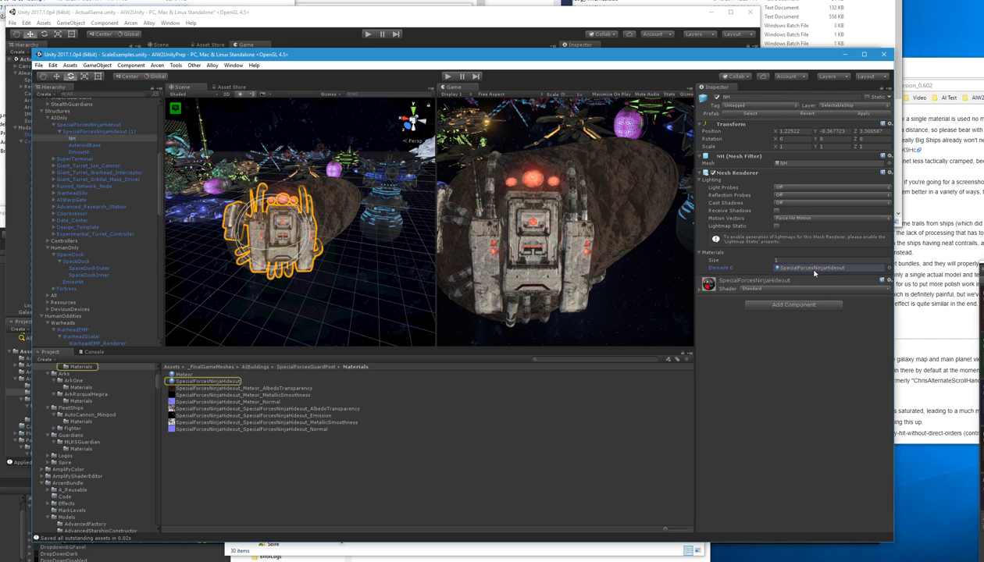
left_click(234, 381)
left_click(251, 388)
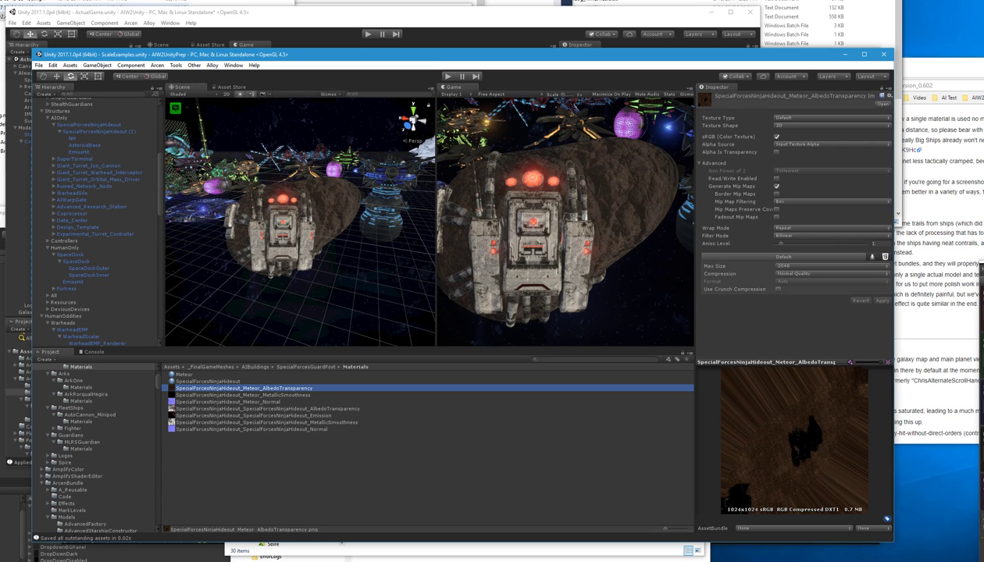
- Switch to Substance Painter and open the recent project SpecialForcesNinjaHideout.spp
key("alt+Tab")
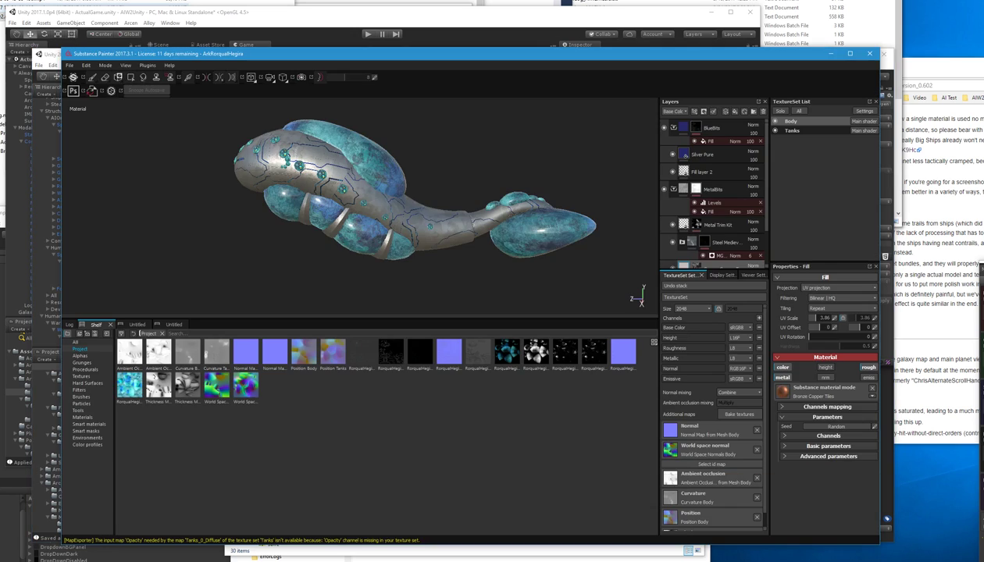
left_click(71, 65)
mouse_move(92, 93)
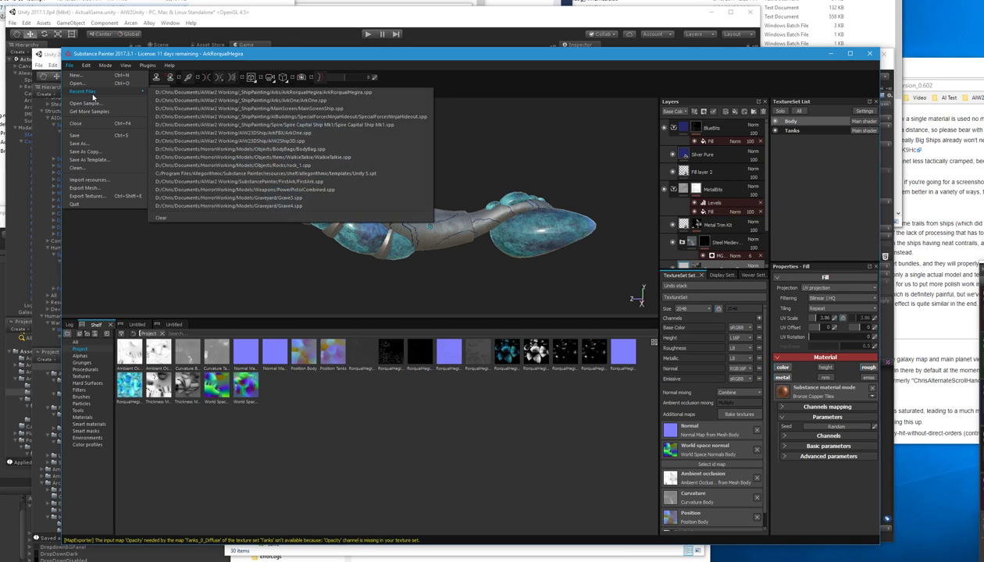
left_click(355, 117)
left_click(398, 315)
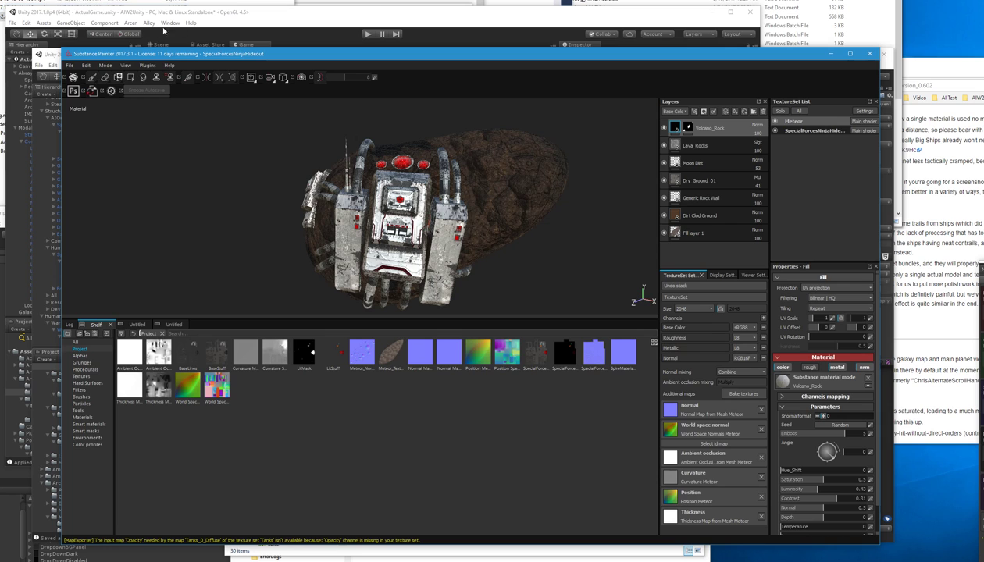
- Set up a texture export with Meteor and SpecialForcesNinjaHideout at 1024x1024 and the Alloy Emissive configuration
left_click(69, 65)
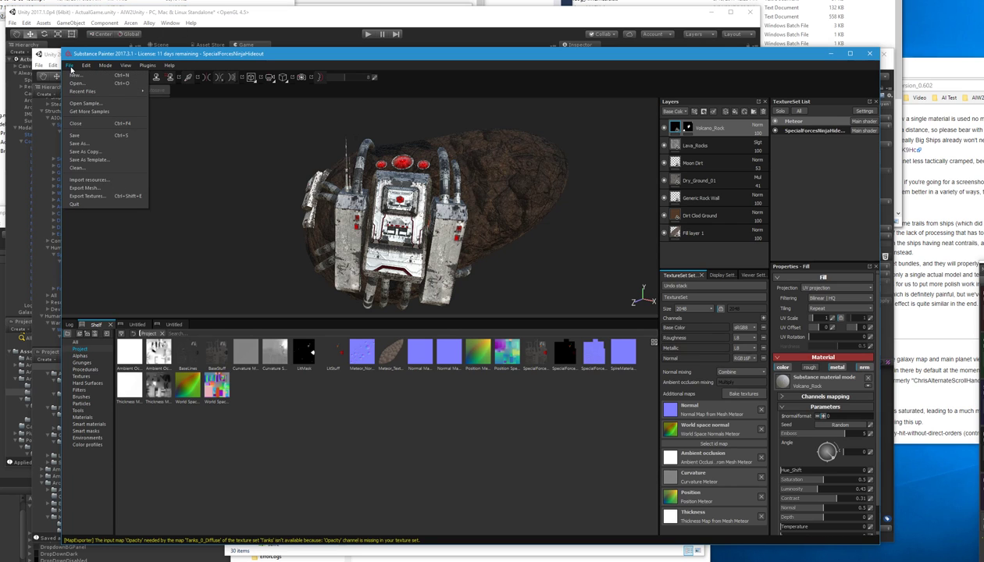
left_click(87, 196)
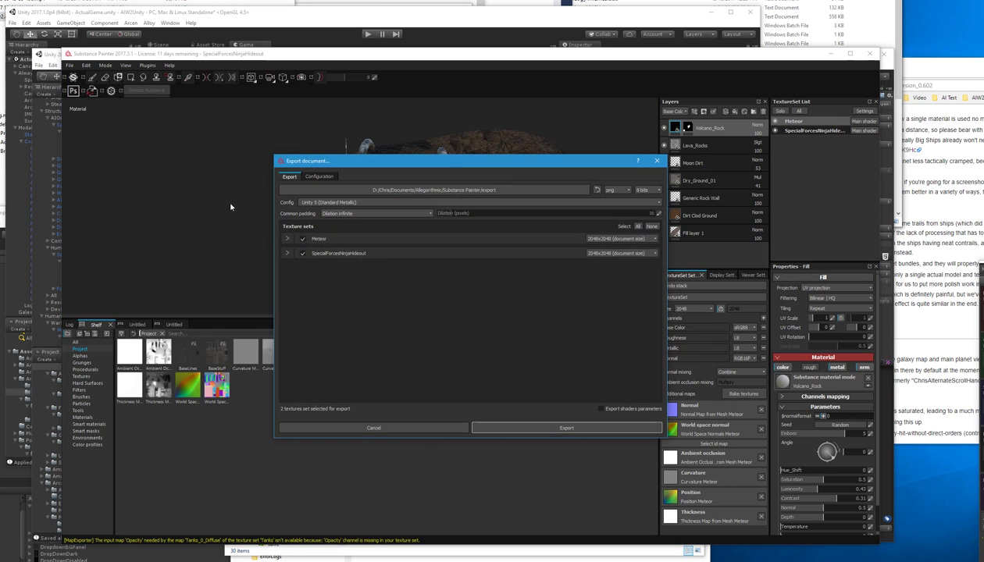
left_click(619, 238)
left_click(627, 263)
left_click(621, 253)
left_click(613, 278)
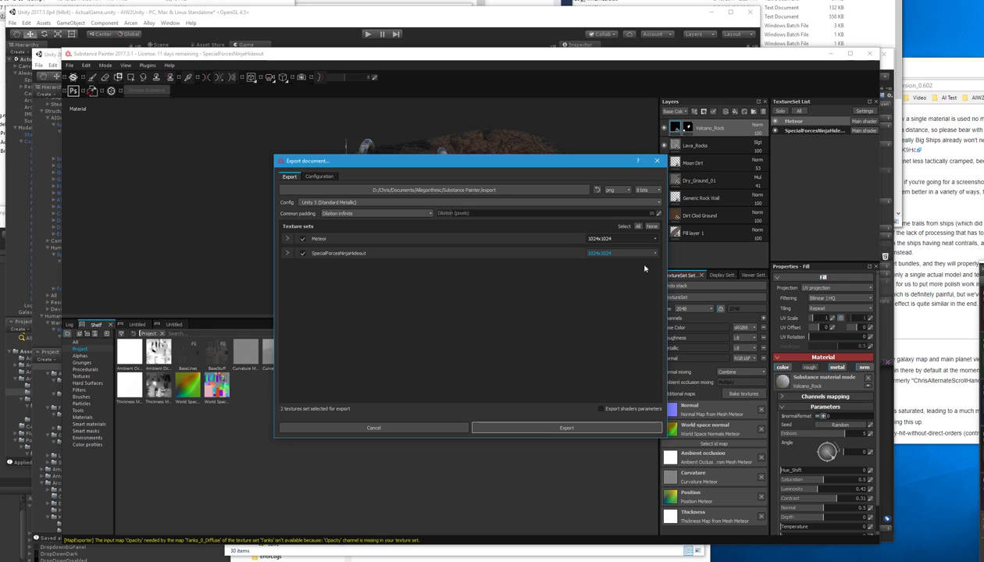
left_click(362, 203)
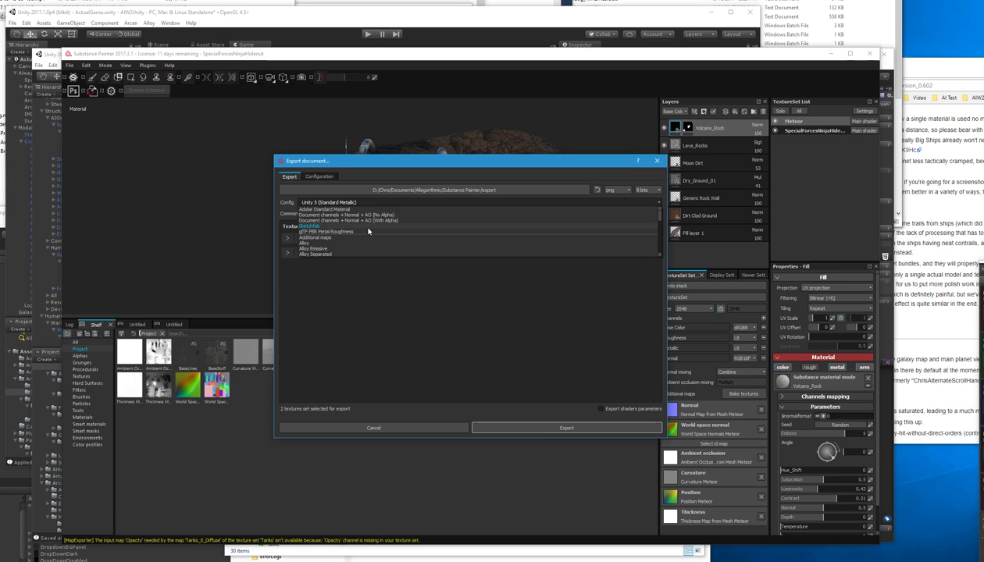
scroll(380, 222, "down", 1)
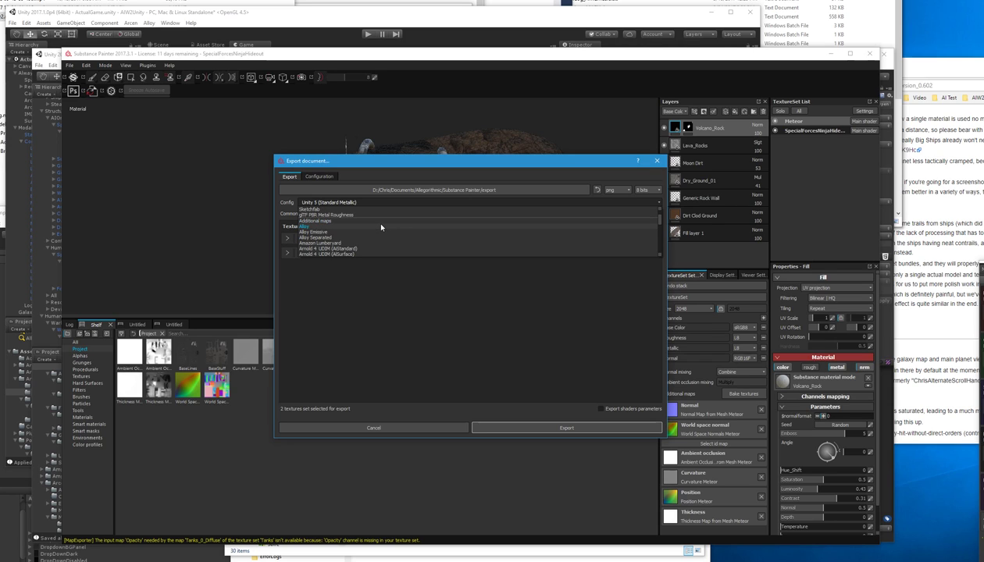
left_click(320, 232)
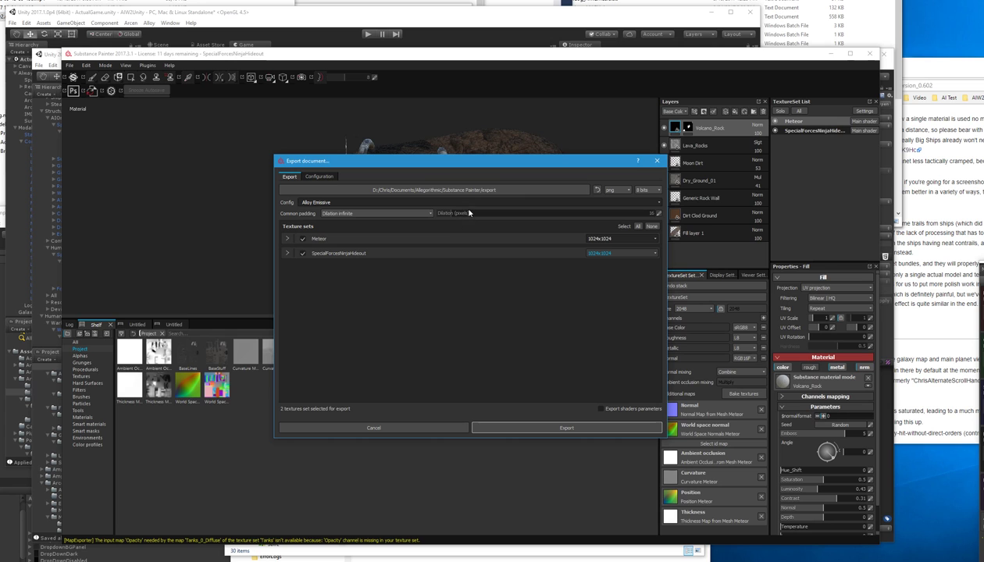
- In File Explorer, delete all textures in the AIBuildings SpecialForcesNinjaHideout Output folder and copy the folder's path
key("alt+Tab")
key("alt+Tab")
key("alt+Tab")
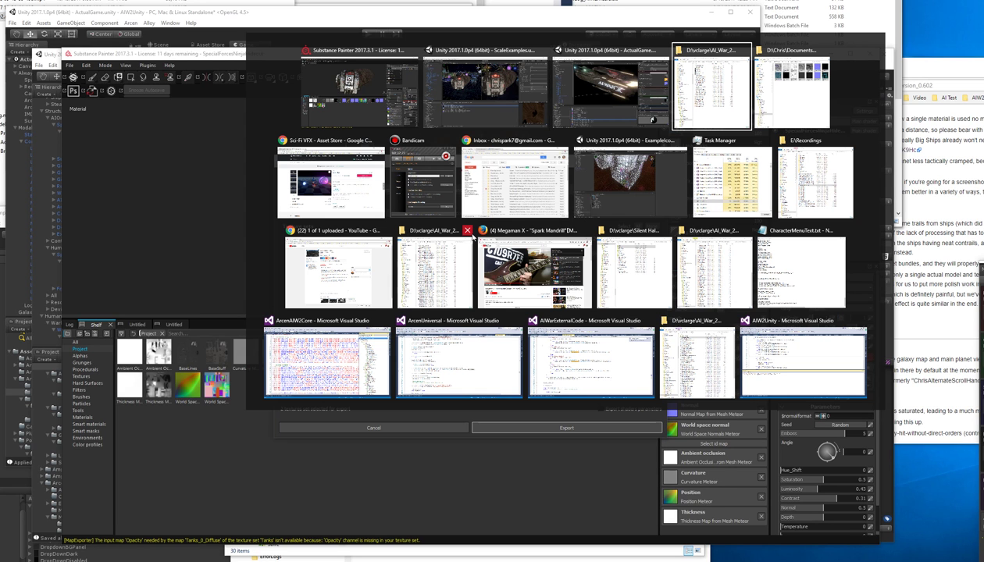
key("alt+Tab")
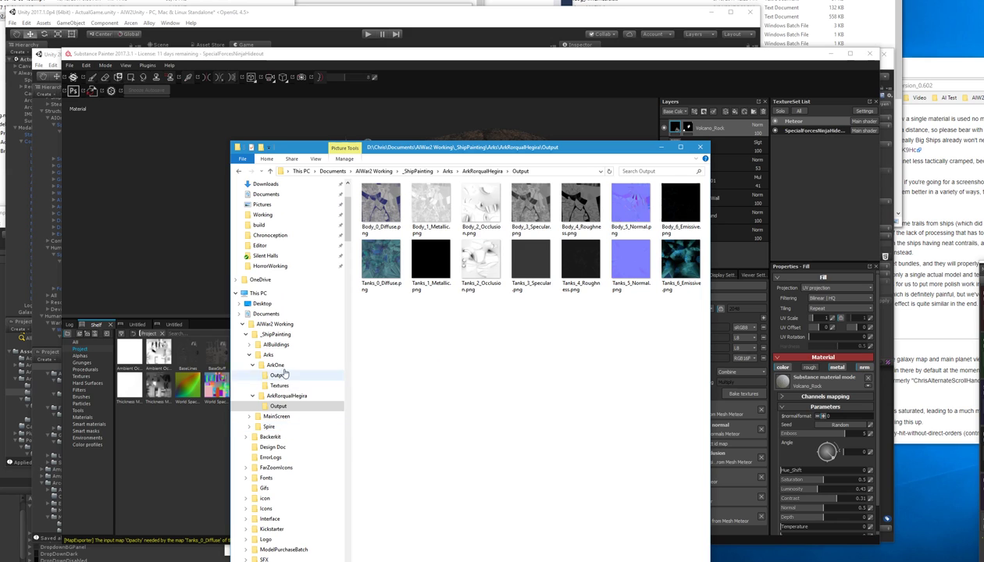
left_click(275, 344)
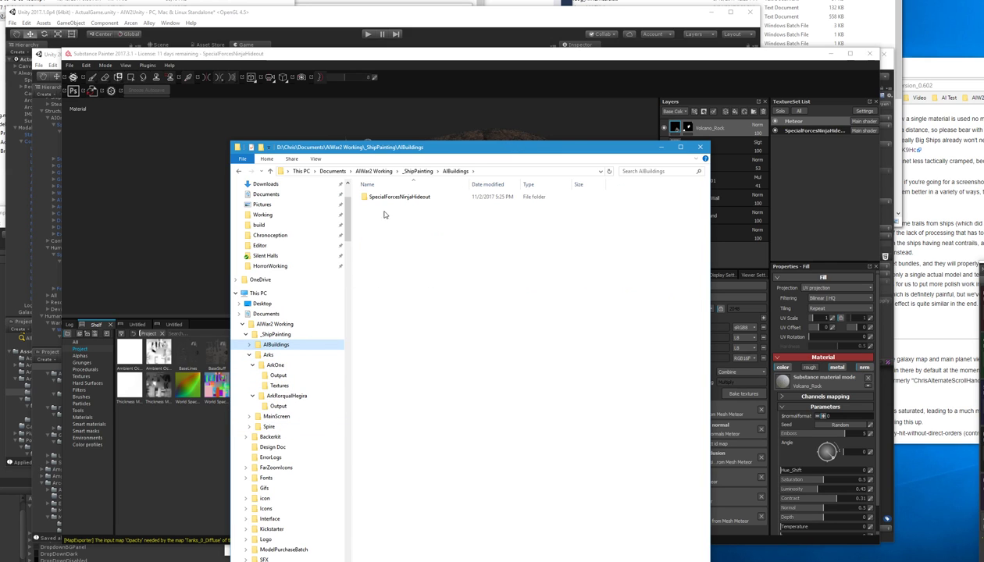
double_click(388, 198)
double_click(381, 197)
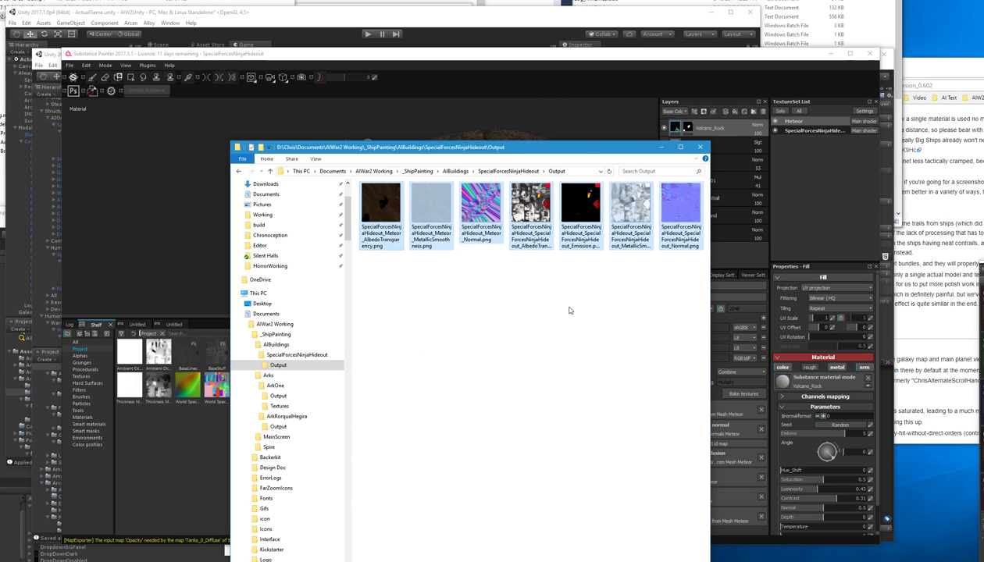
left_click(564, 172)
key("ctrl+c")
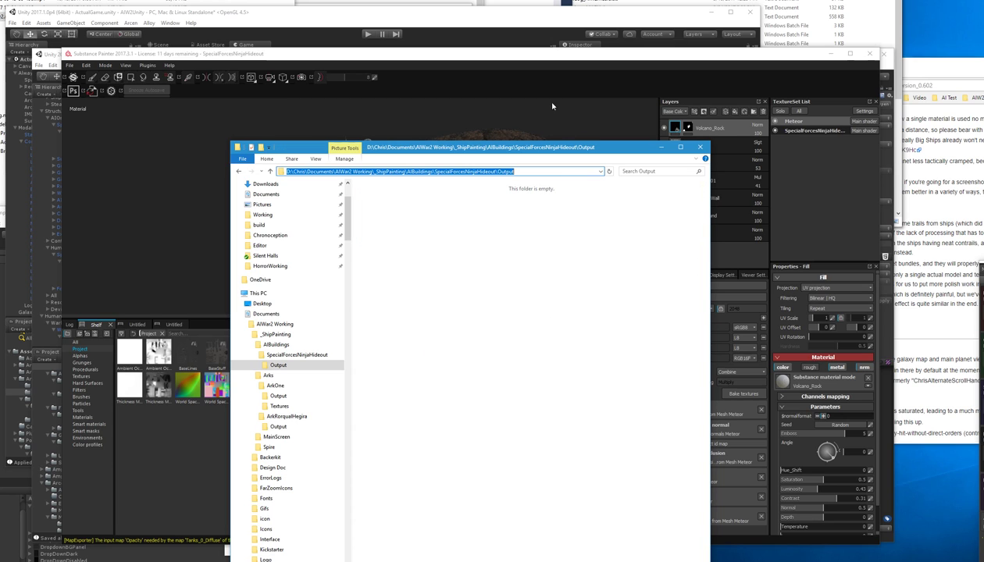
- In Substance Painter, choose the SpecialForcesNinjaHideout Output folder as the destination and export both texture sets
left_click(548, 56)
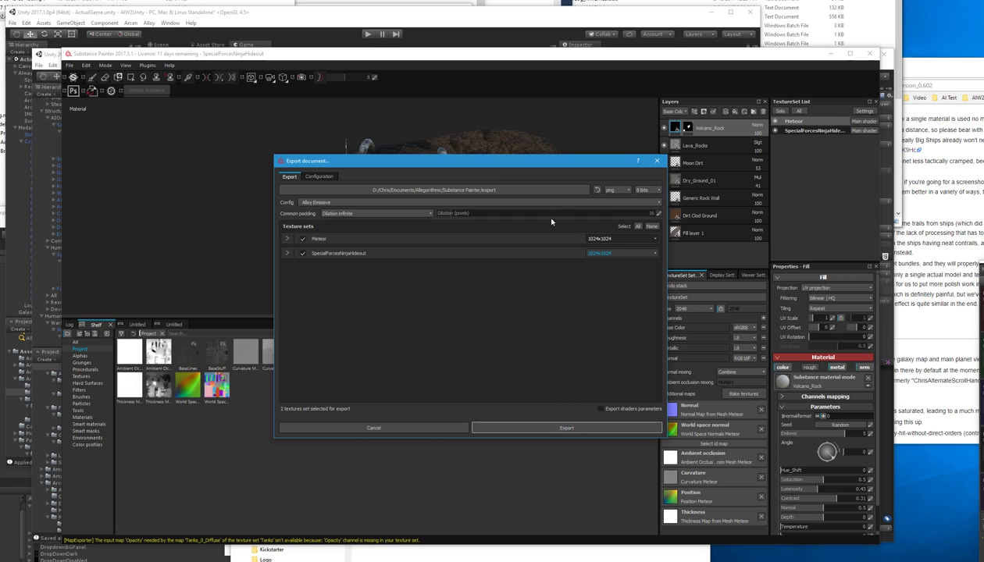
left_click(559, 190)
key("ctrl+v")
key("Return")
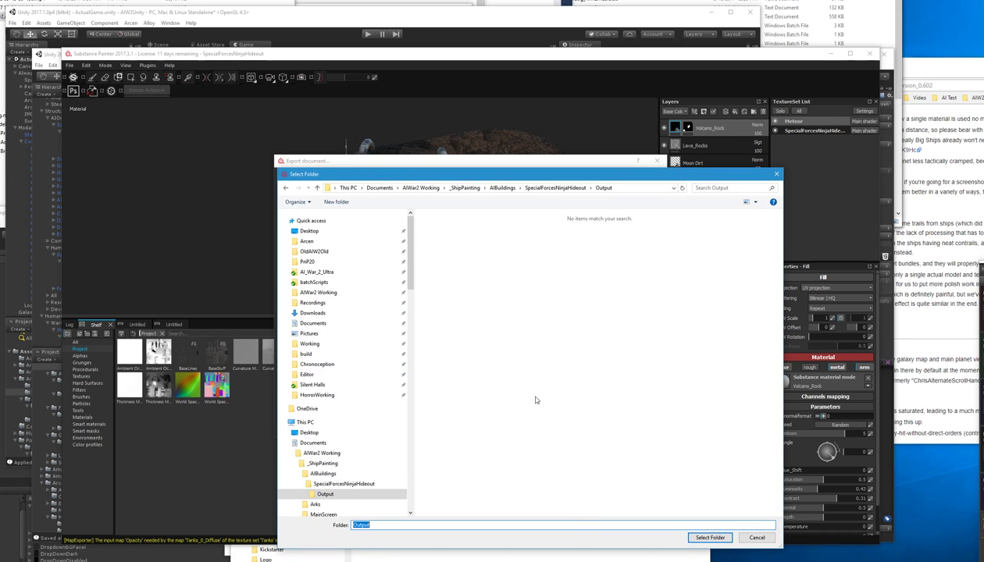
left_click(709, 538)
left_click(604, 432)
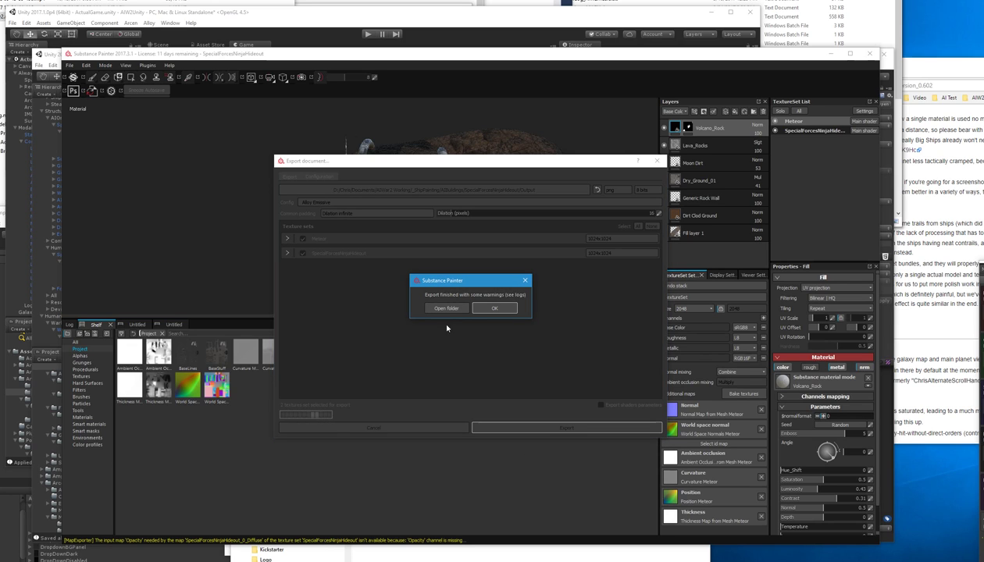
left_click(496, 308)
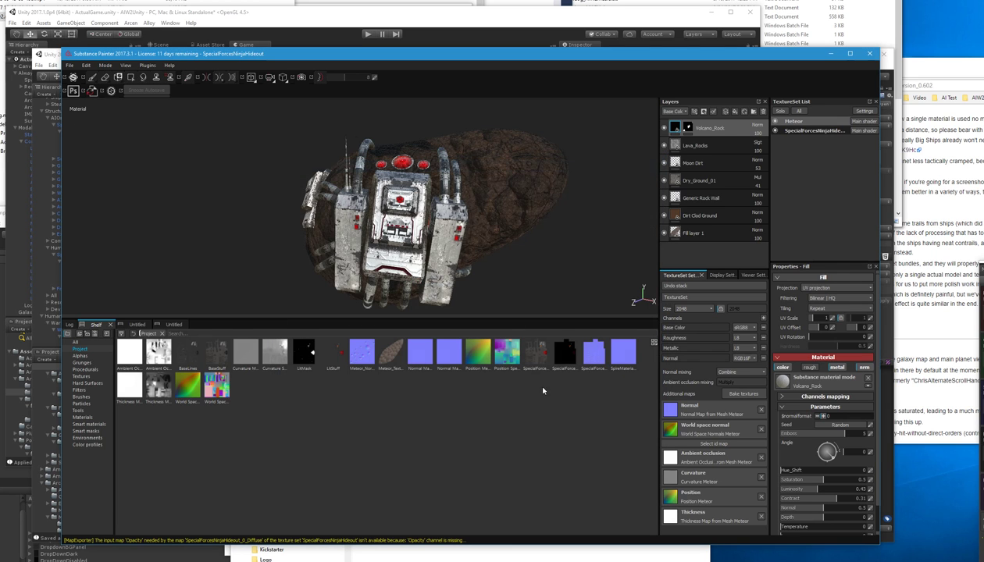
- In File Explorer, copy all exported textures from the Output folder and open AIW2UnityPrep's AIBuildings SpecialForcesGuardPost Materials folder
left_click(500, 553)
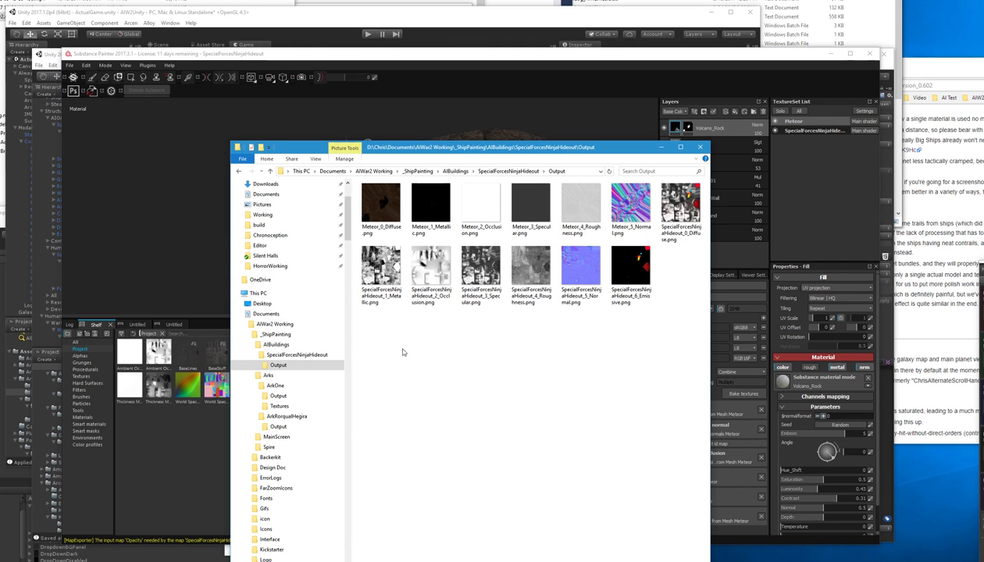
left_click_drag(370, 331, 647, 204)
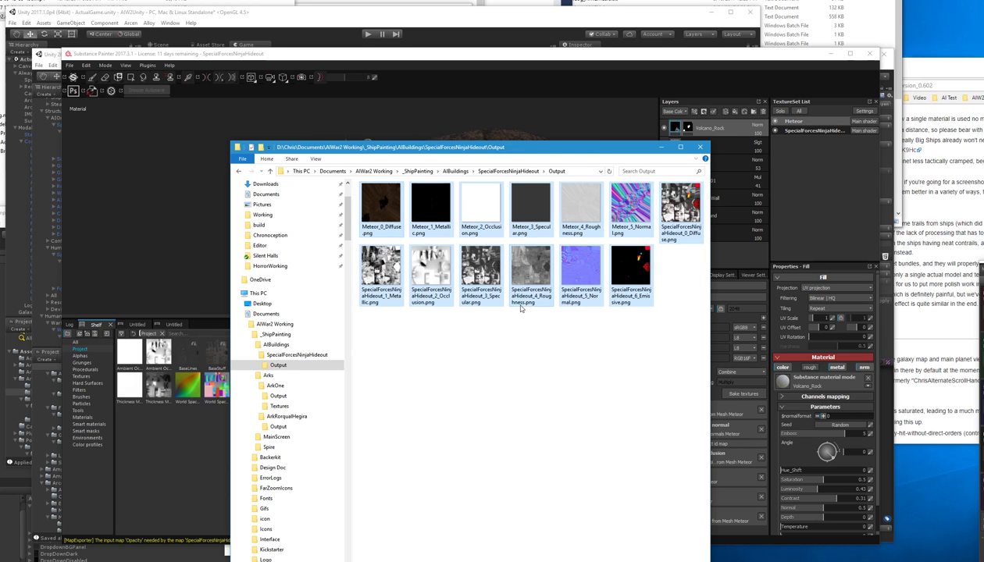
key("alt+Tab")
key("alt+Tab")
key("alt+Tab")
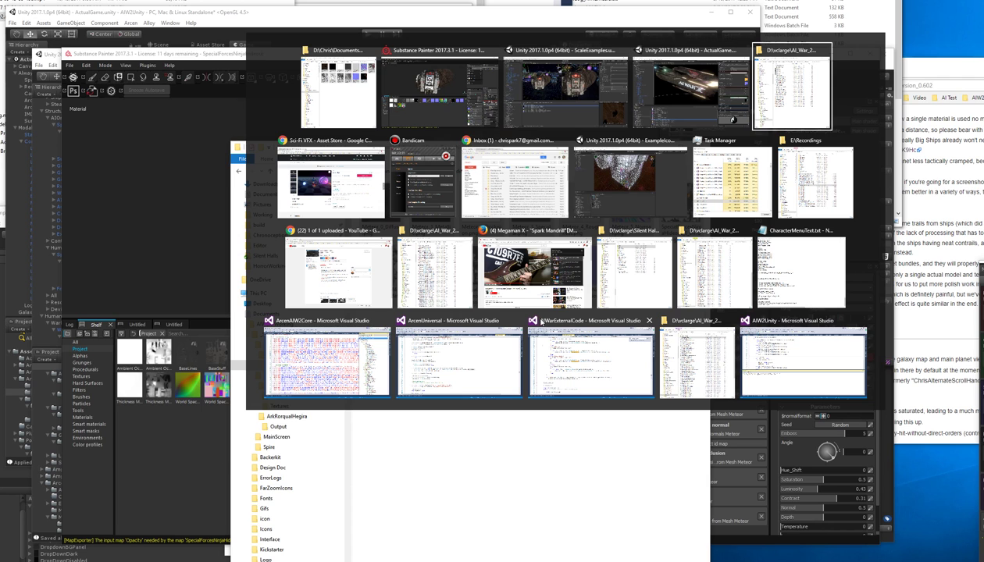
left_click(695, 359)
left_click(281, 453)
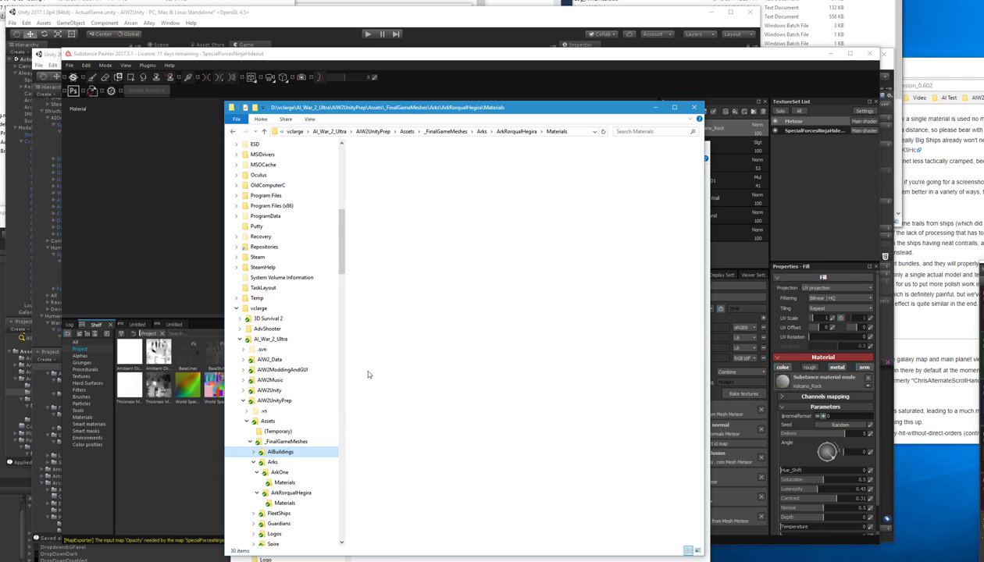
double_click(383, 157)
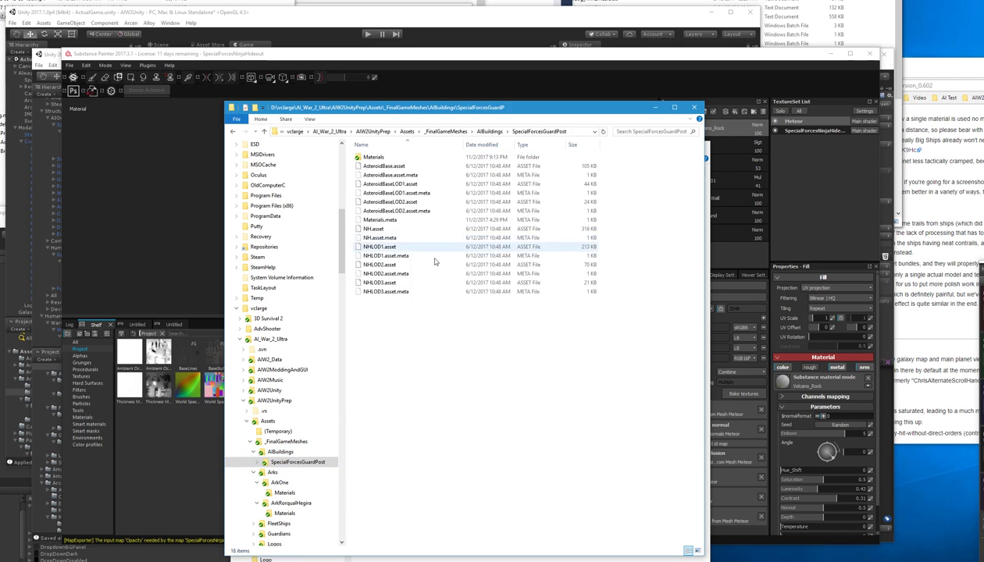
double_click(382, 159)
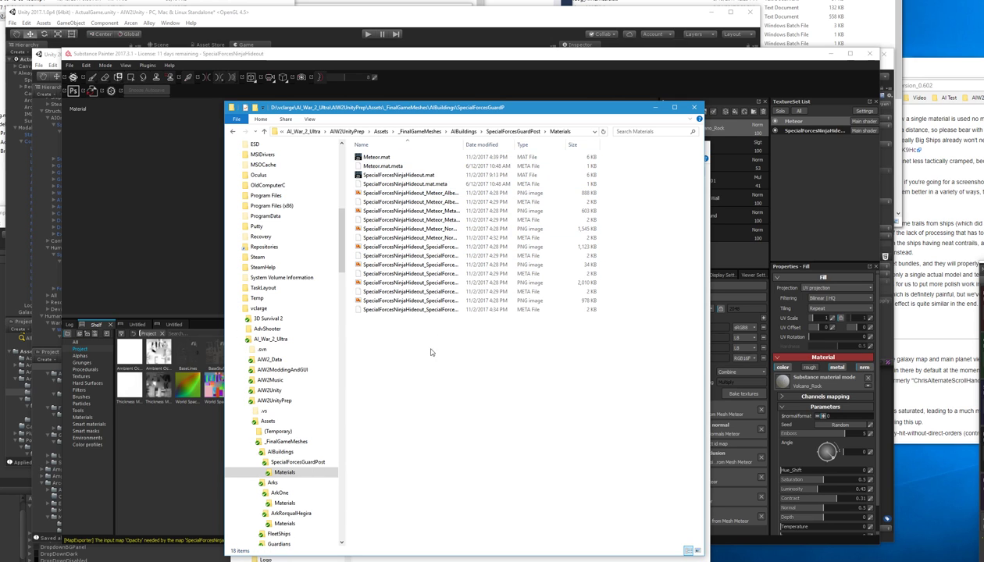
- Delete the old SpecialForcesNinjaHideout texture and meta files from the Materials folder and paste in the newly exported textures, keeping both materials
left_click_drag(406, 340, 415, 194)
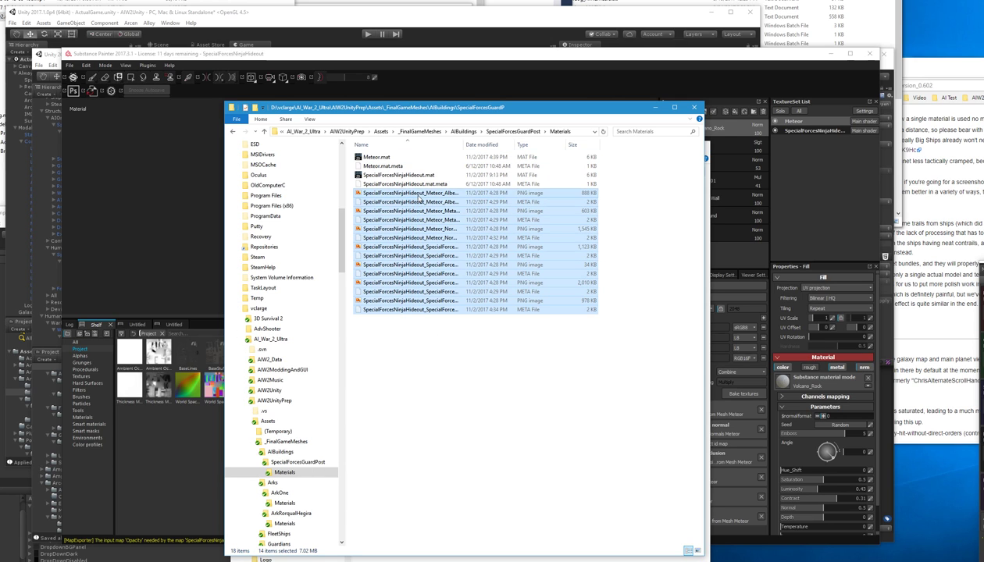
key("Delete")
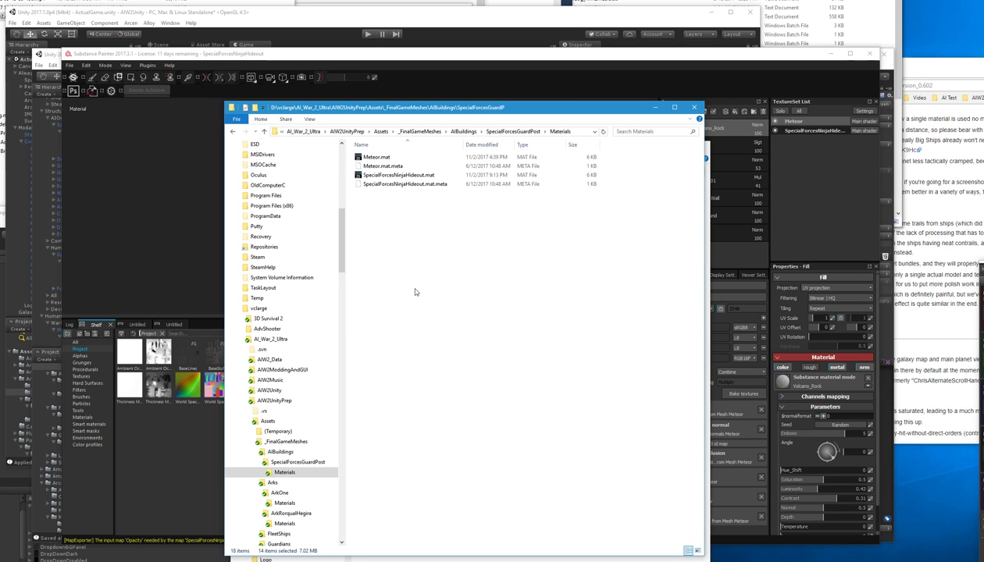
key("ctrl+z")
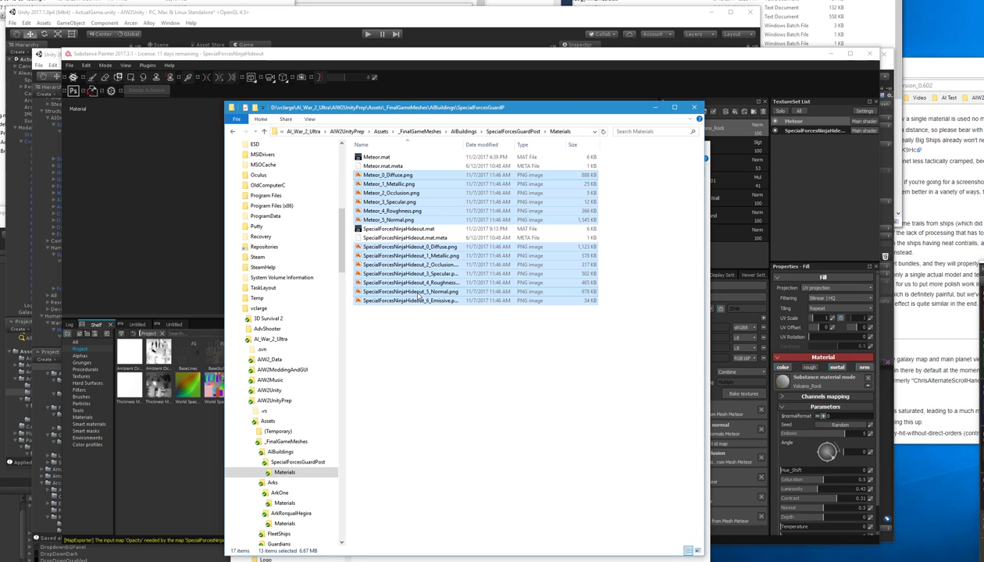
left_click(446, 343)
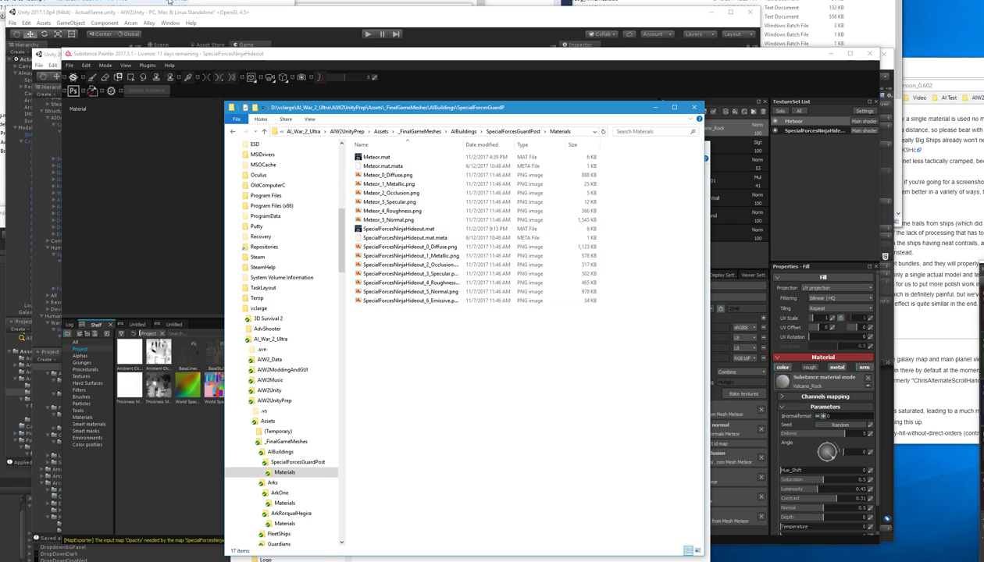
- Switch to the Unity ScaleExamples project and change the shader of the Meteor and SpecialForcesNinjaHideout materials to Alloy/Core
left_click(243, 21)
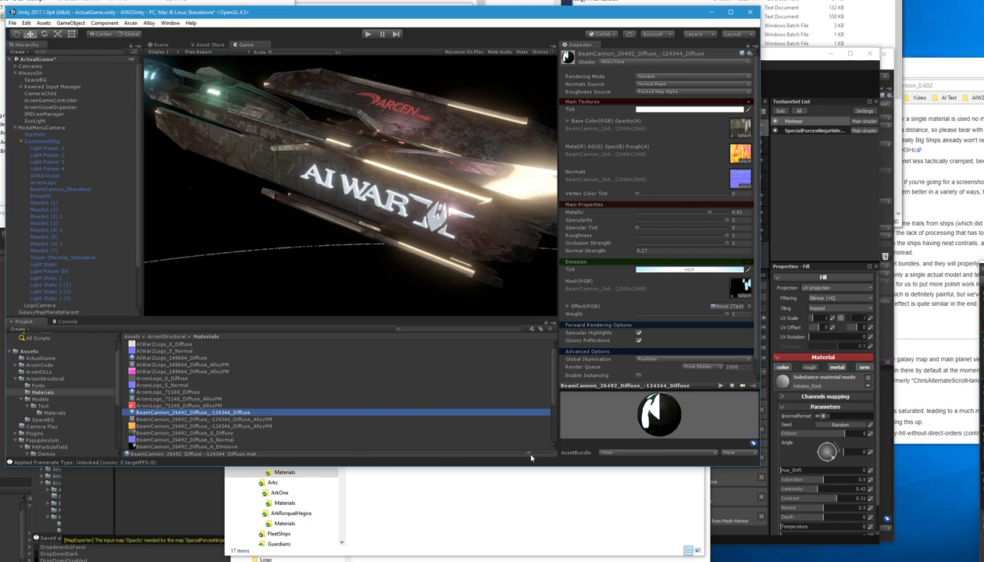
left_click(810, 62)
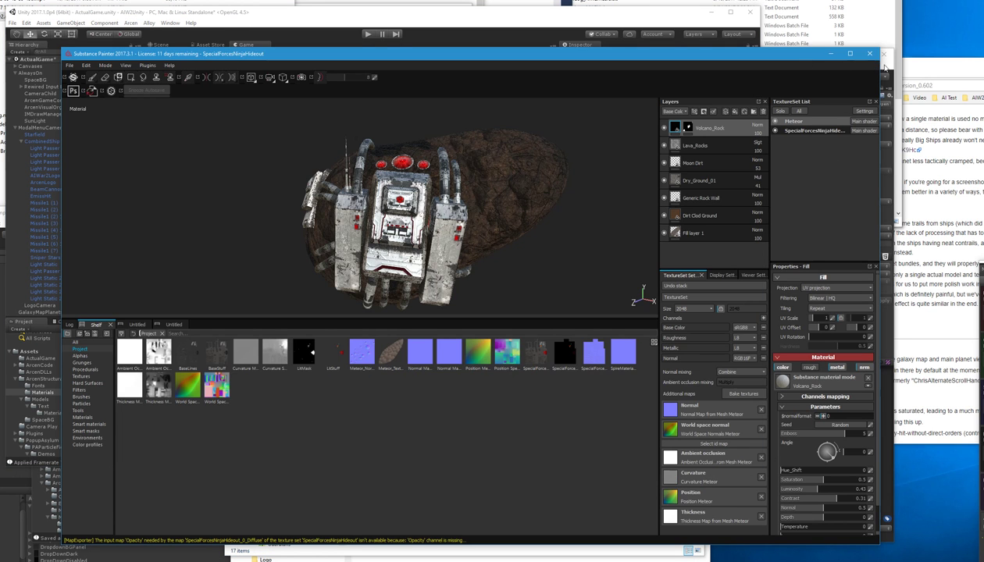
left_click(883, 63)
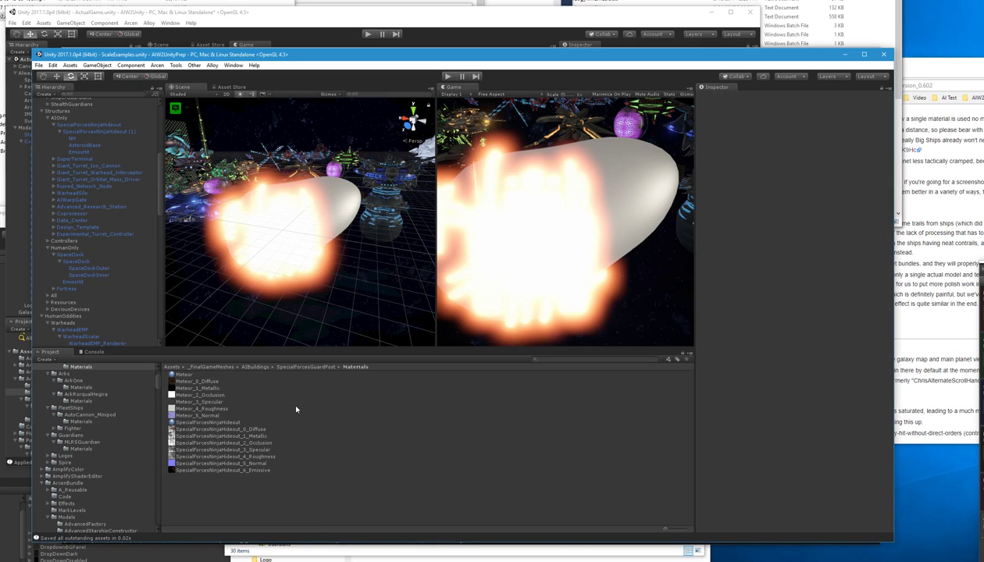
left_click(204, 376)
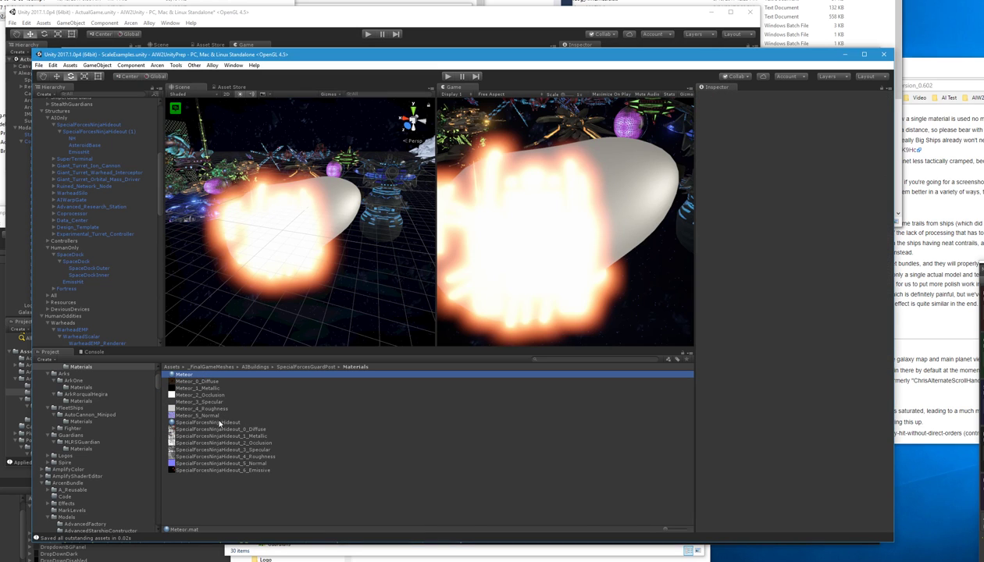
left_click(225, 423, "ctrl")
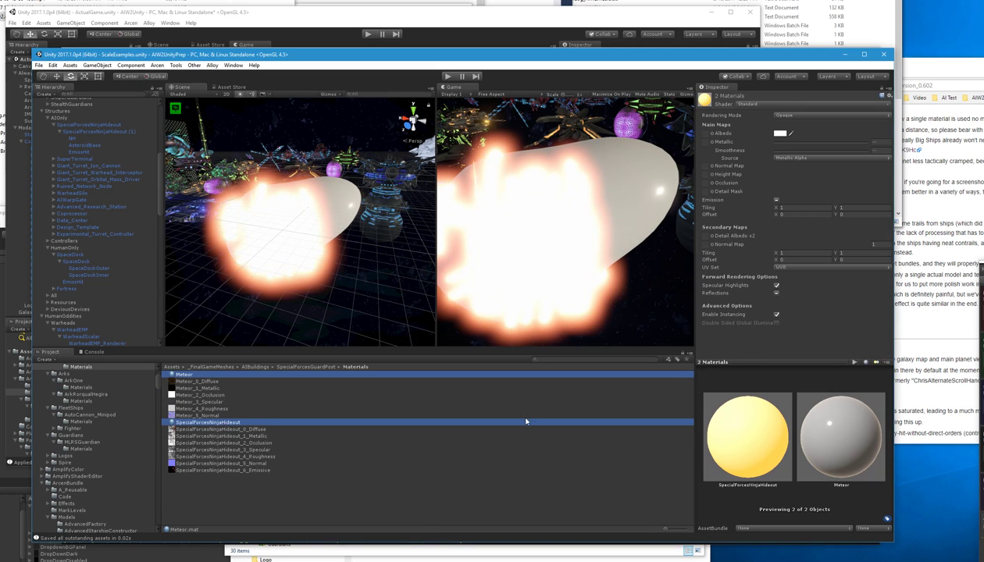
left_click(762, 104)
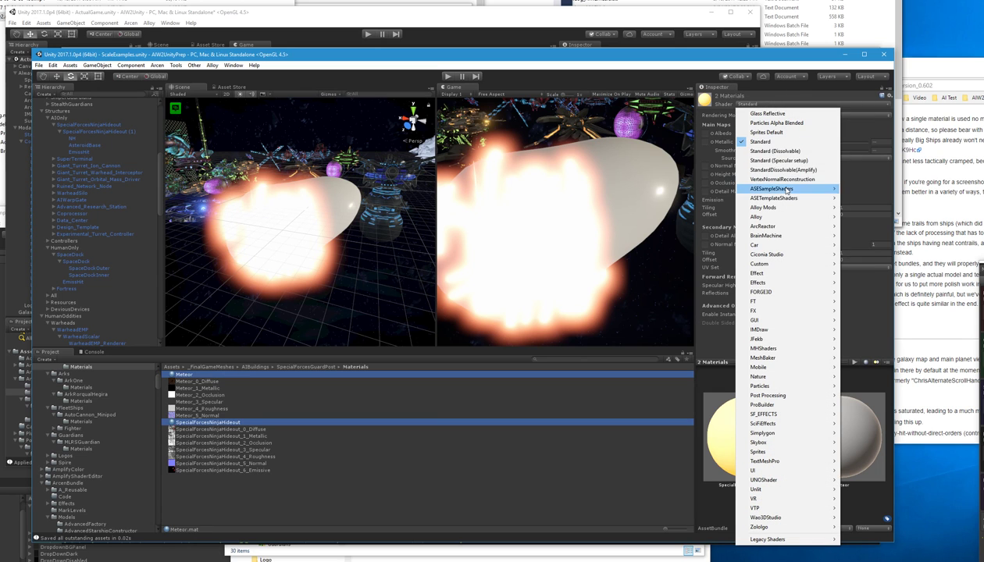
key("Escape")
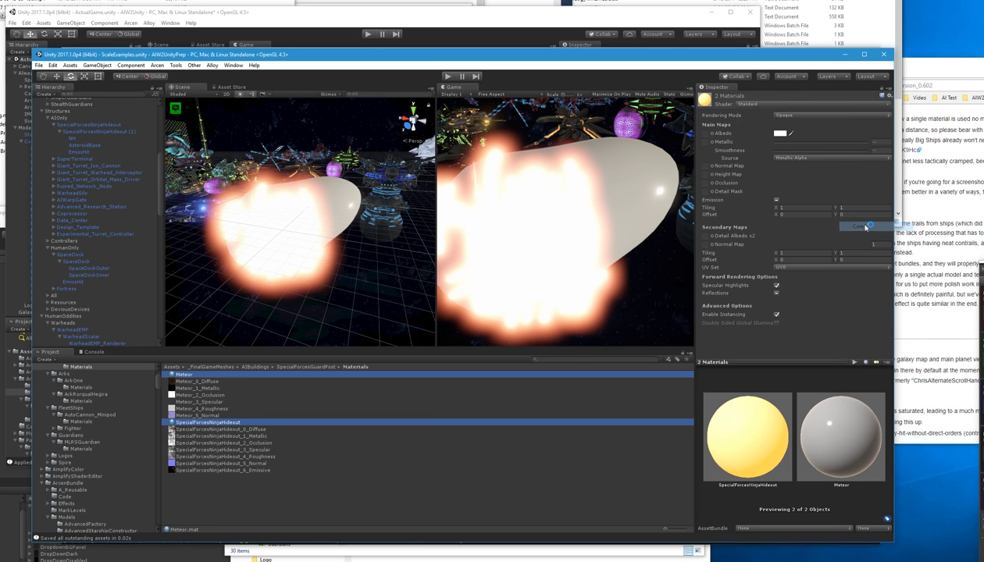
- Add an Emission section to the SpecialForcesNinjaHideout material and assign its 6_Emissive mask, 5_Normal and 0_Diffuse textures
left_click(232, 423)
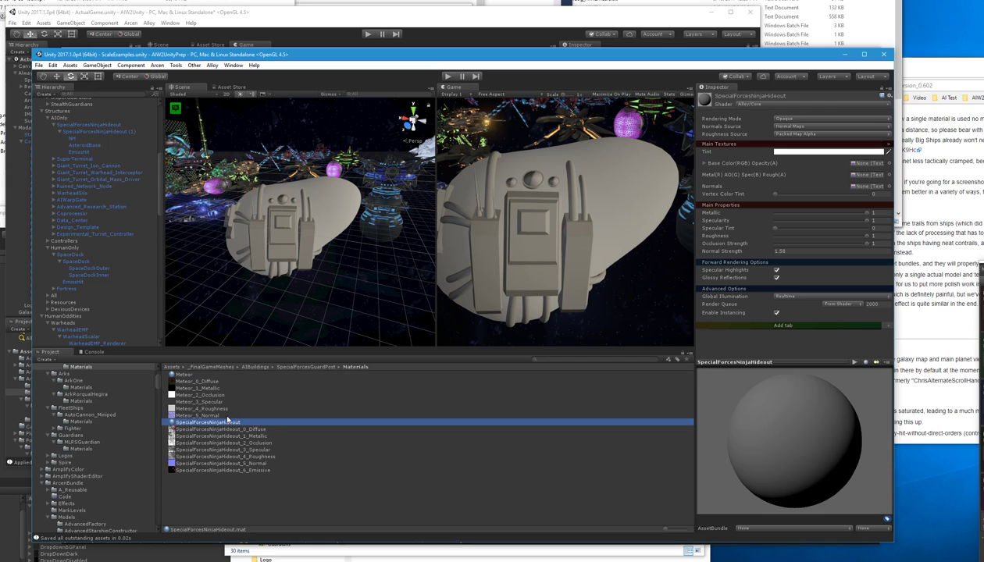
left_click(839, 326)
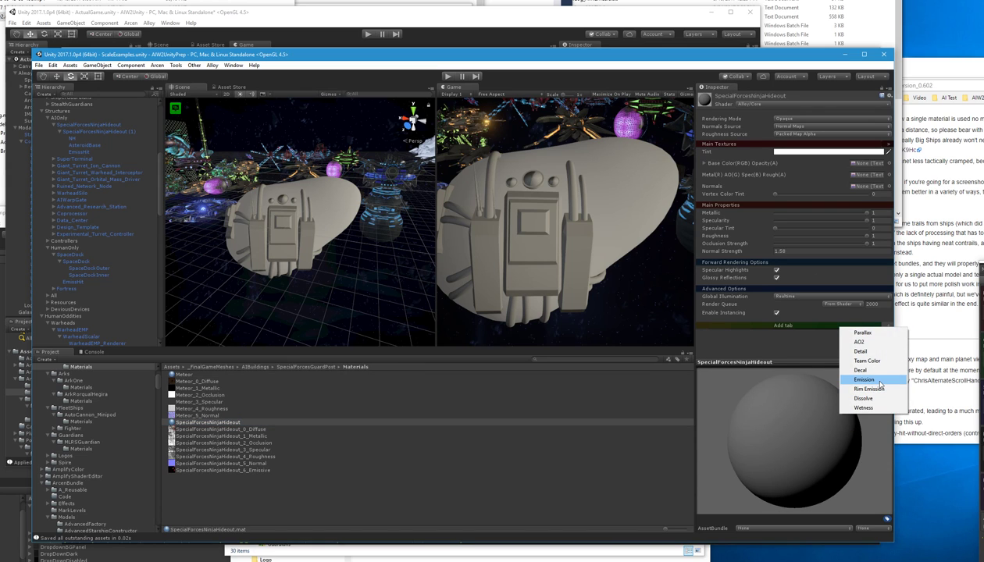
left_click(863, 379)
left_click_drag(248, 463, 855, 281)
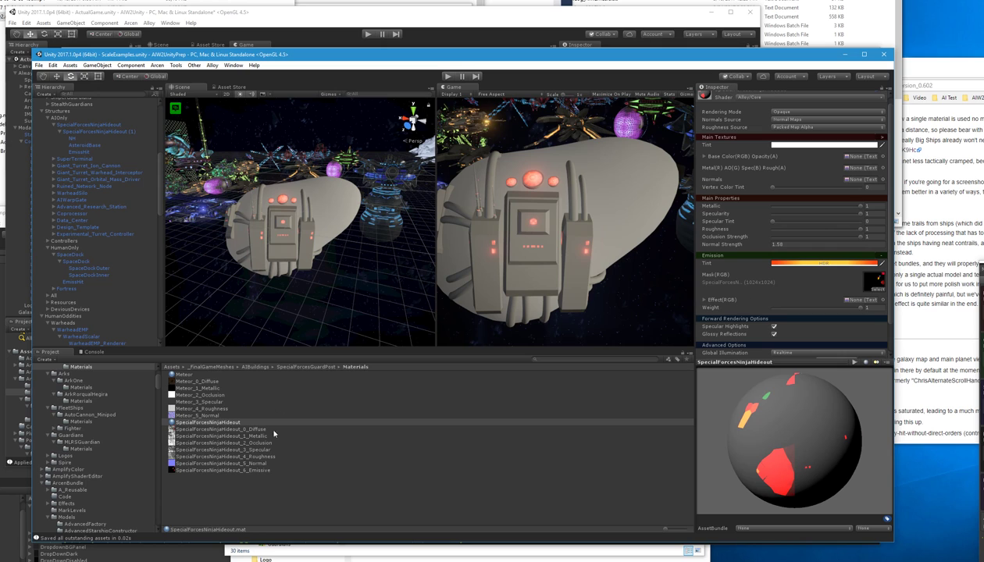
mouse_move(255, 464)
left_mouse_down()
mouse_move(785, 275)
mouse_move(842, 227)
mouse_move(854, 187)
left_mouse_up()
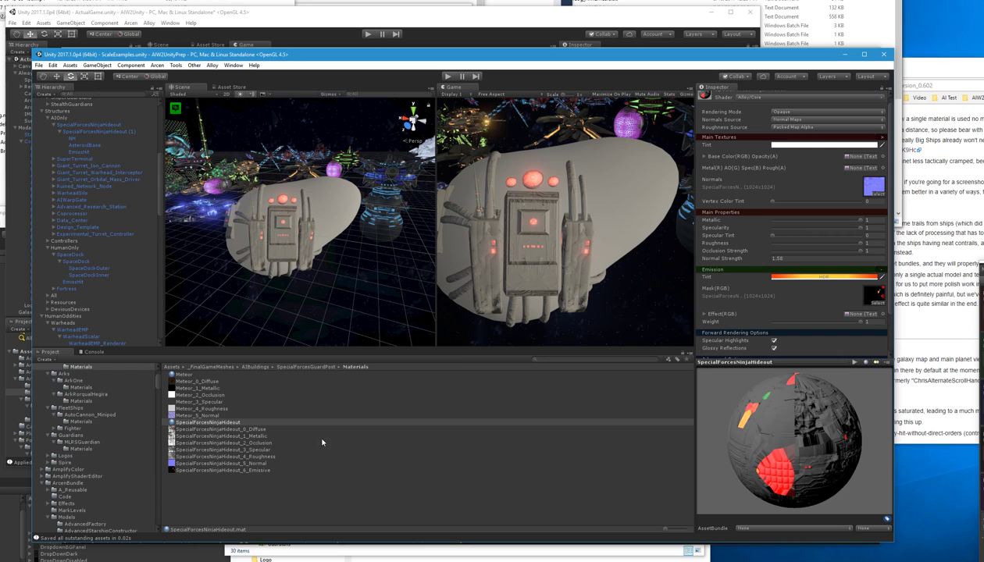
left_click_drag(225, 431, 860, 158)
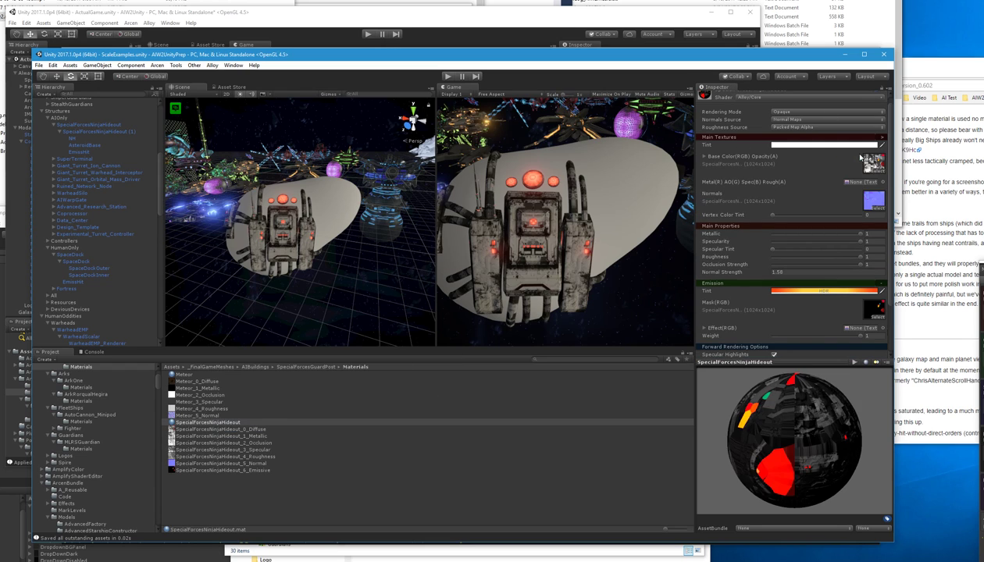
- Assign Meteor_0_Diffuse as the Meteor material's base color and Meteor_5_Normal as its normal map
left_click(187, 375)
left_click_drag(205, 382, 867, 166)
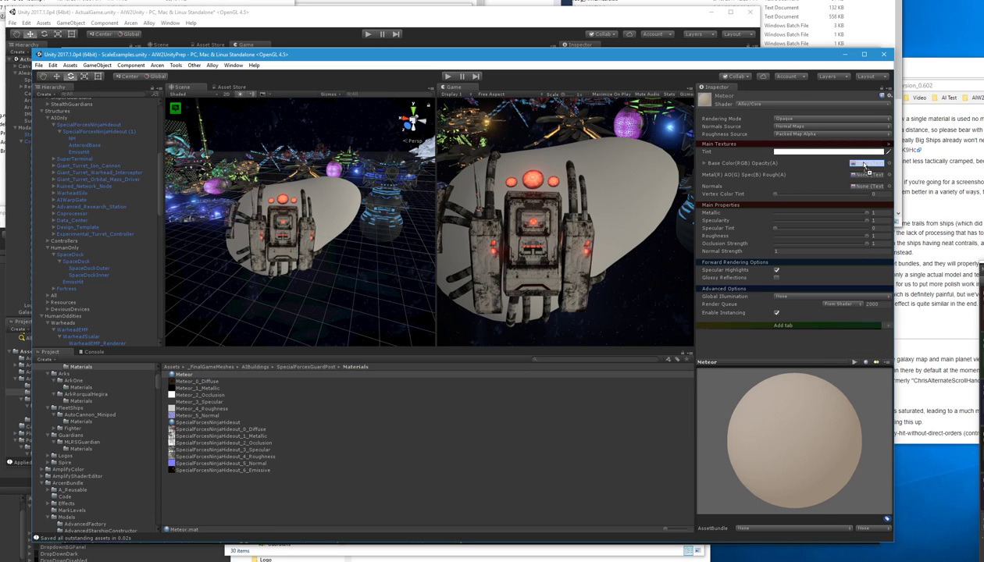
left_click_drag(210, 415, 862, 206)
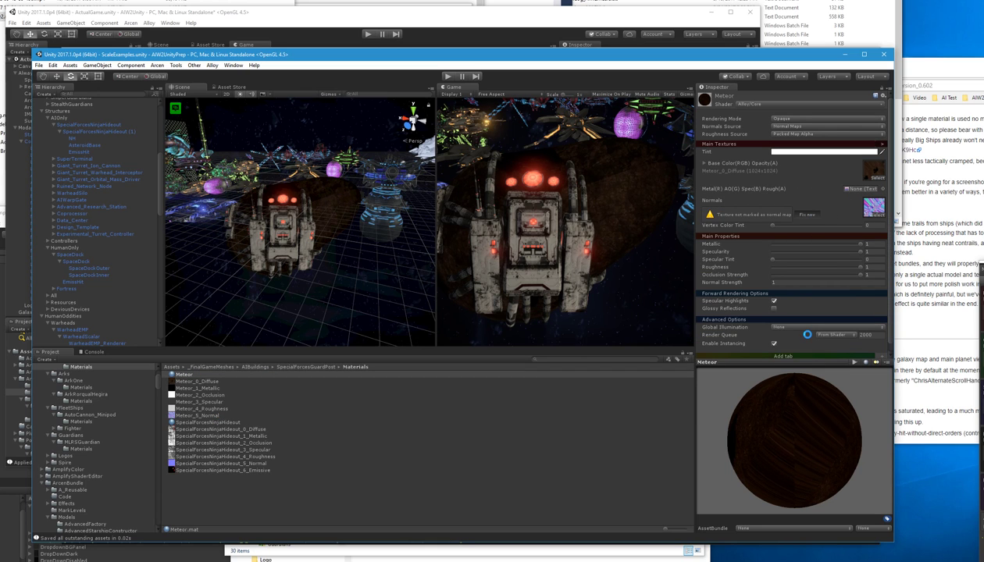
- Match the Meteor material's Global Illumination to the Realtime setting of SpecialForcesNinjaHideout and open the Material Map packer for Meteor
left_click(203, 423)
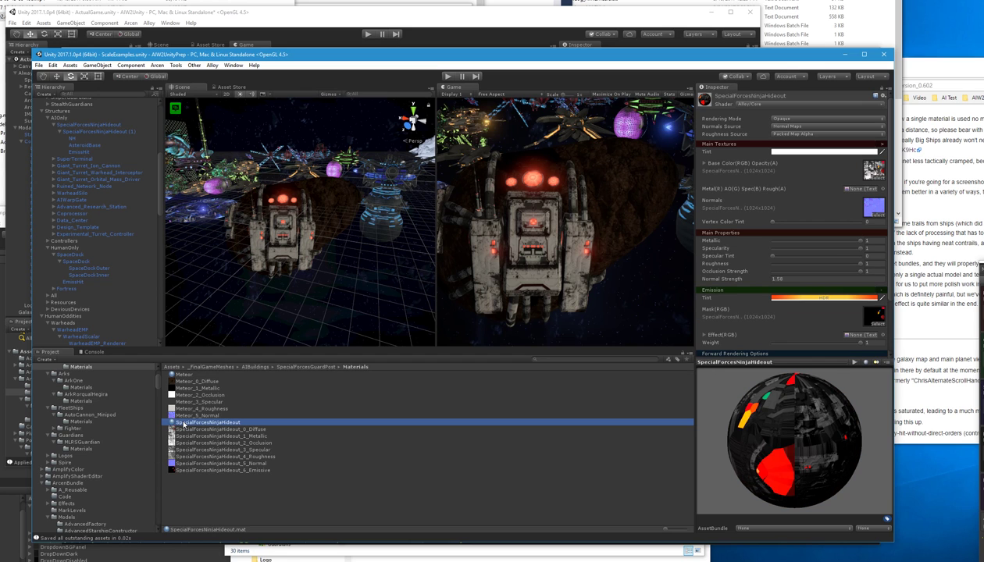
scroll(725, 325, "down", 3)
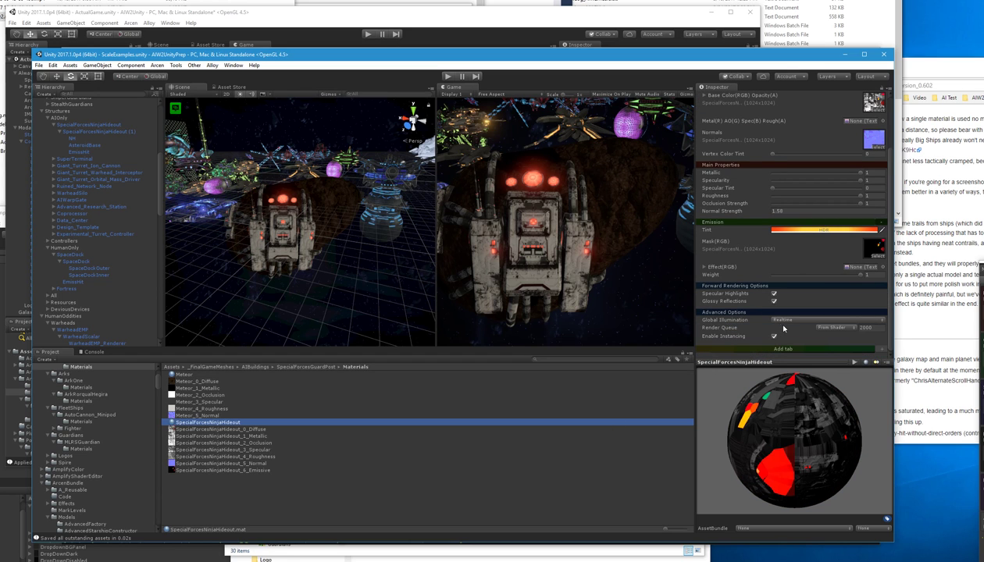
left_click(181, 375)
left_click(778, 319)
left_click(790, 329)
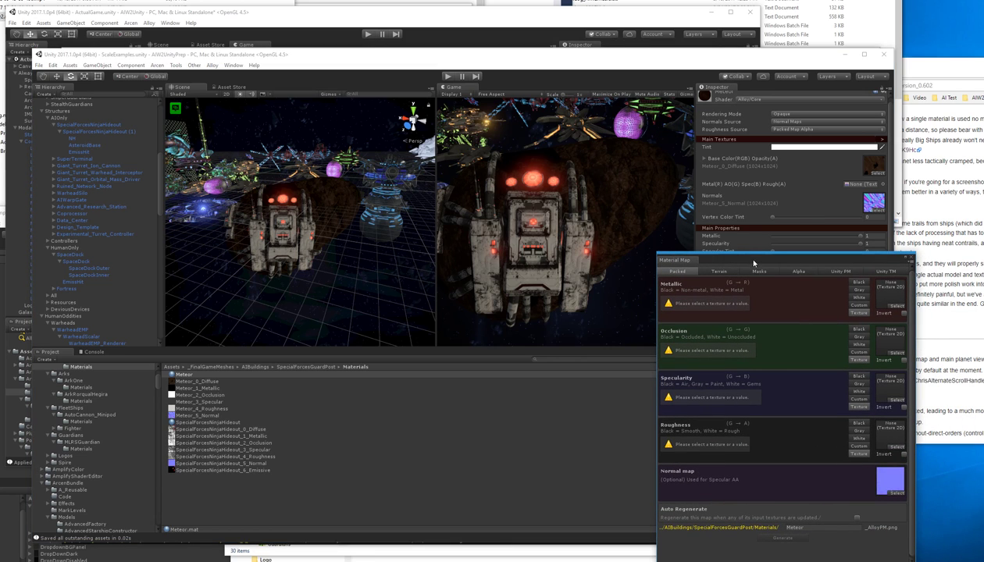
- Fill the packed Material Map's normal, metallic, occlusion, specularity and roughness inputs with the matching Meteor textures
left_click(874, 203)
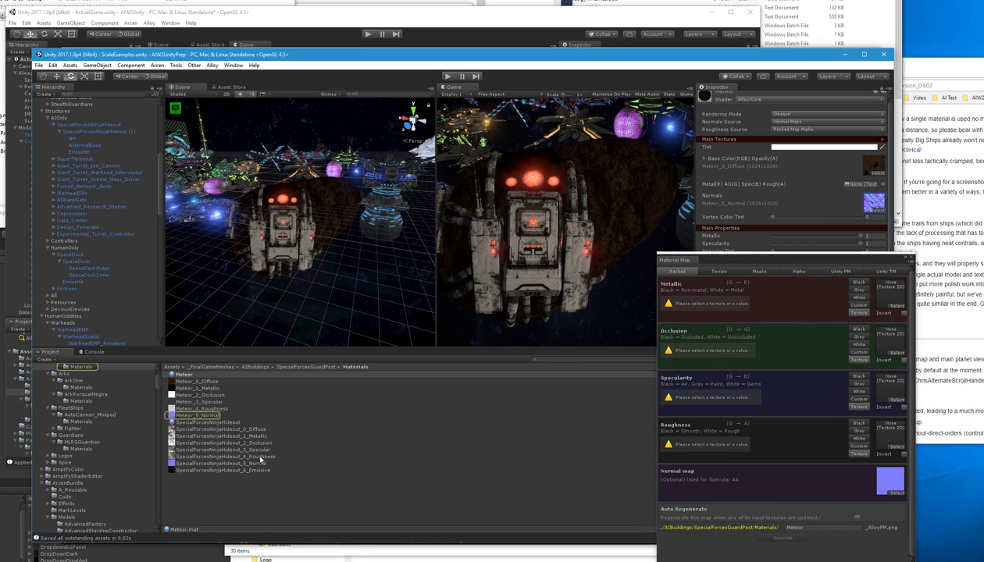
left_click_drag(201, 418, 882, 488)
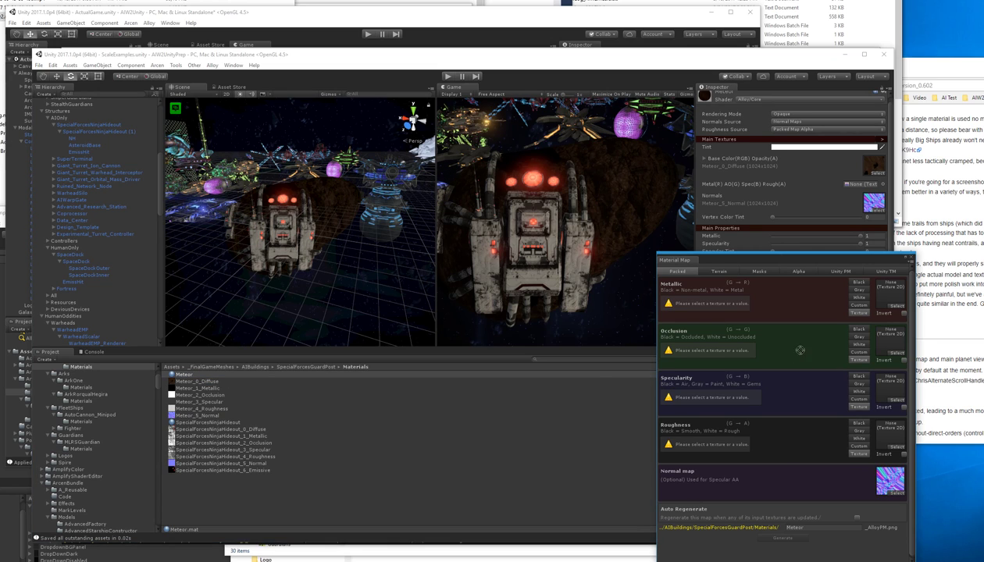
left_click(387, 373)
left_click_drag(200, 390, 879, 305)
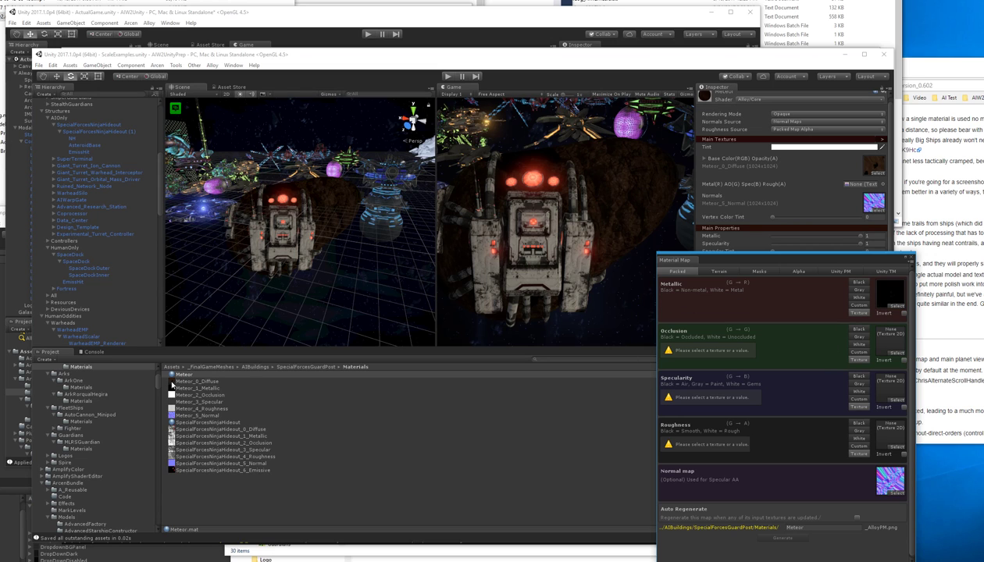
left_click_drag(203, 399, 882, 340)
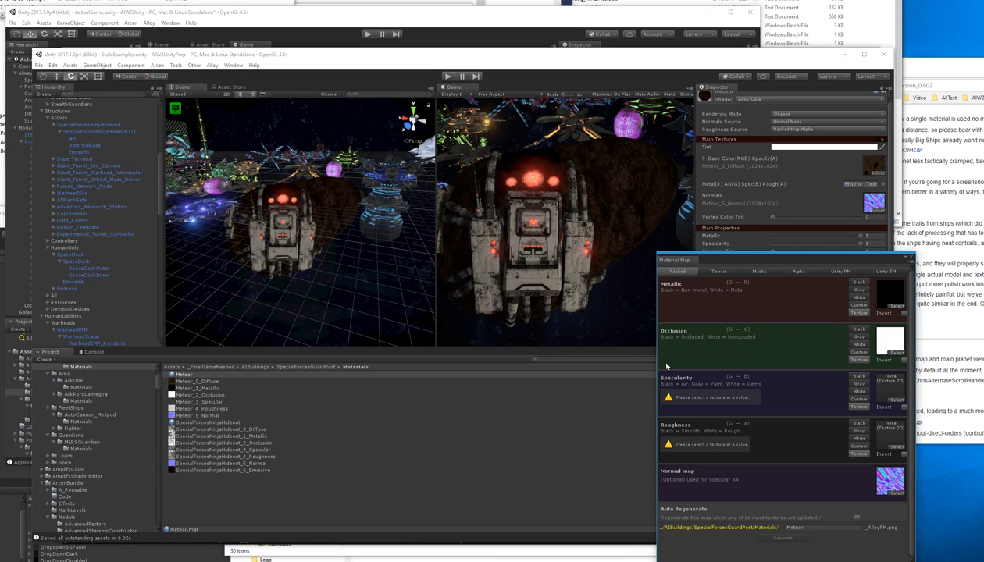
left_click_drag(206, 402, 889, 400)
left_click_drag(205, 411, 879, 430)
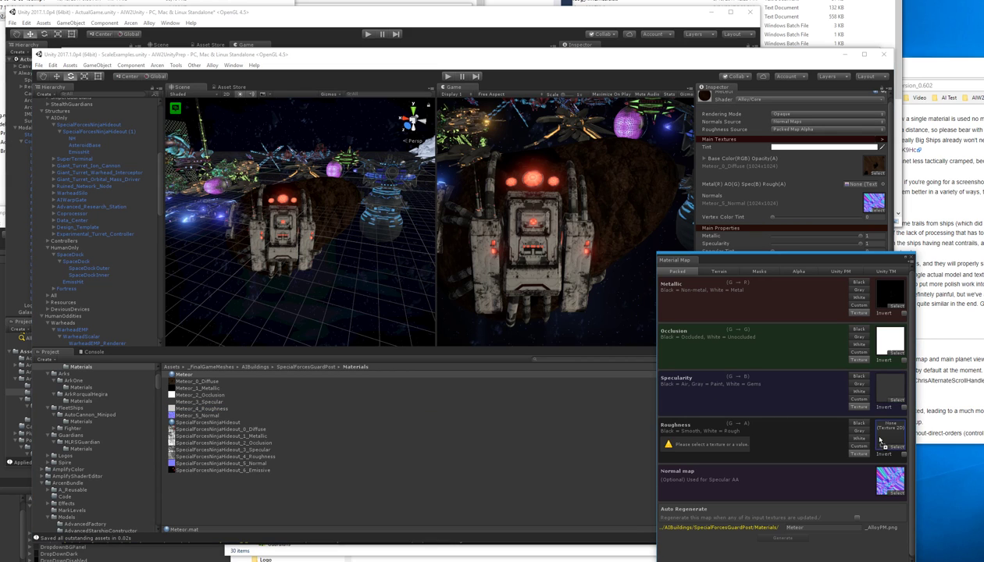
- Generate the packed Meteor_AlloyPM map and assign it to the Meteor material's Metal, AO, Spec and Rough slot
left_click(201, 396)
left_click(184, 374)
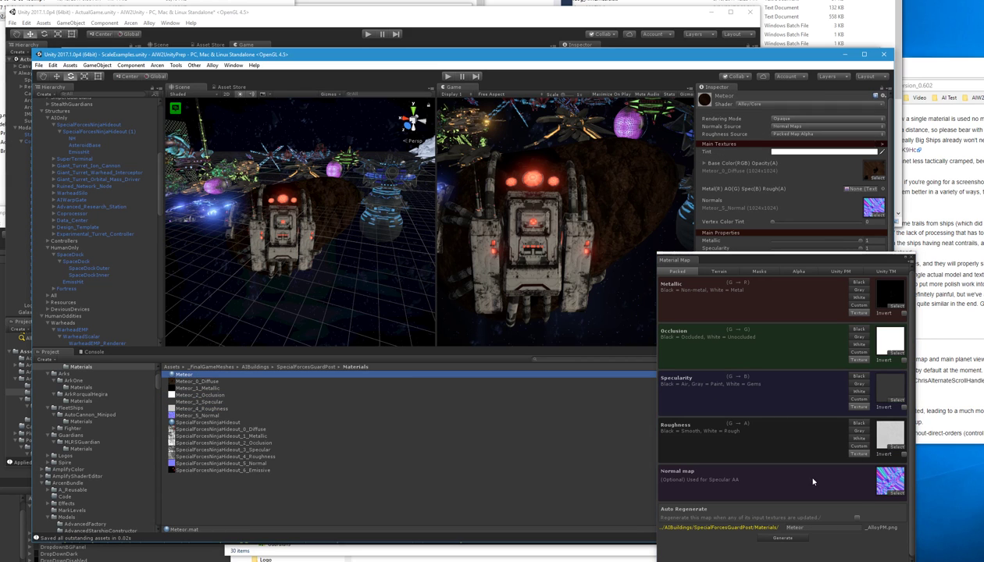
left_click(796, 538)
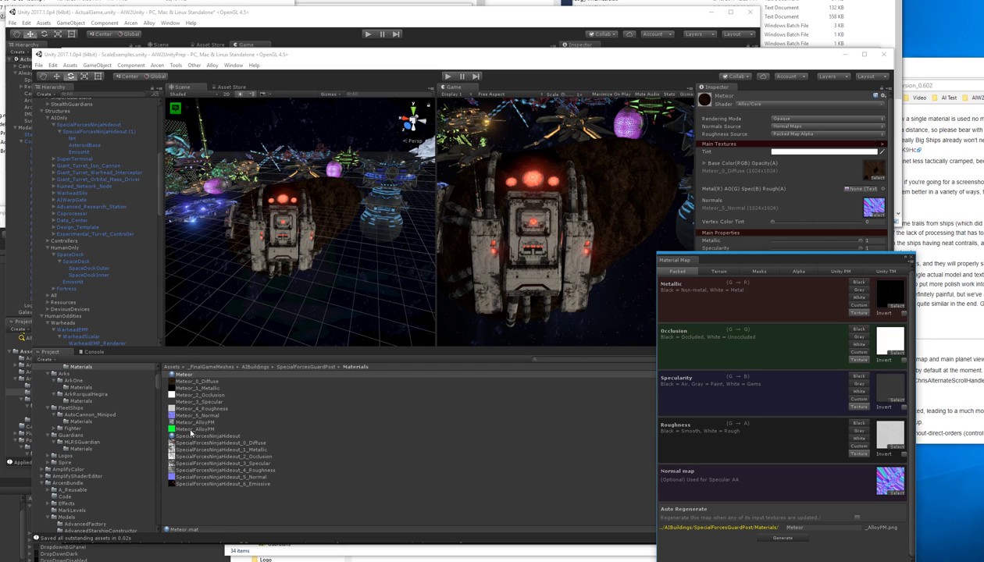
left_click_drag(190, 428, 860, 189)
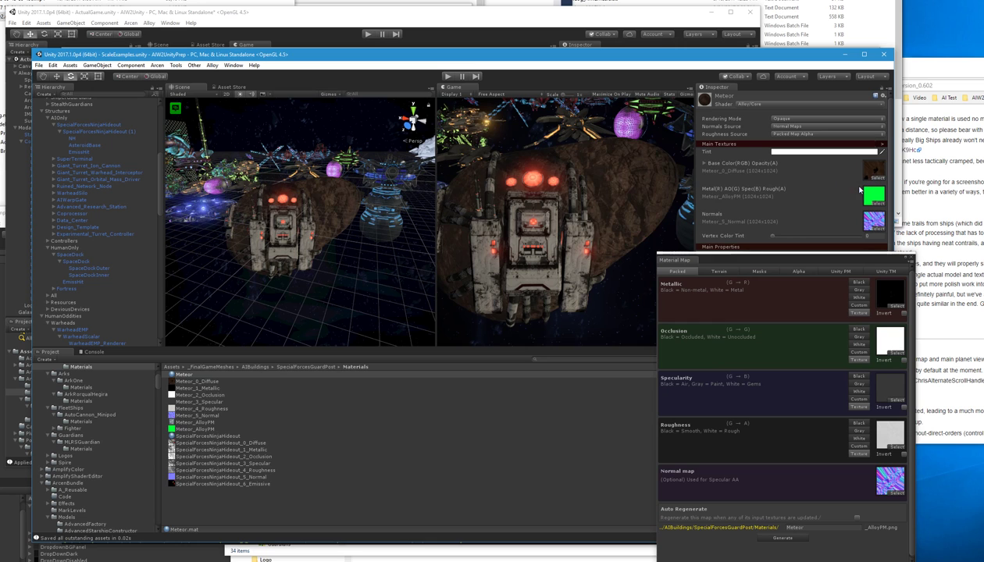
- Delete the Meteor metallic, occlusion, specular and roughness source textures from the Materials folder
left_click_drag(767, 259, 863, 358)
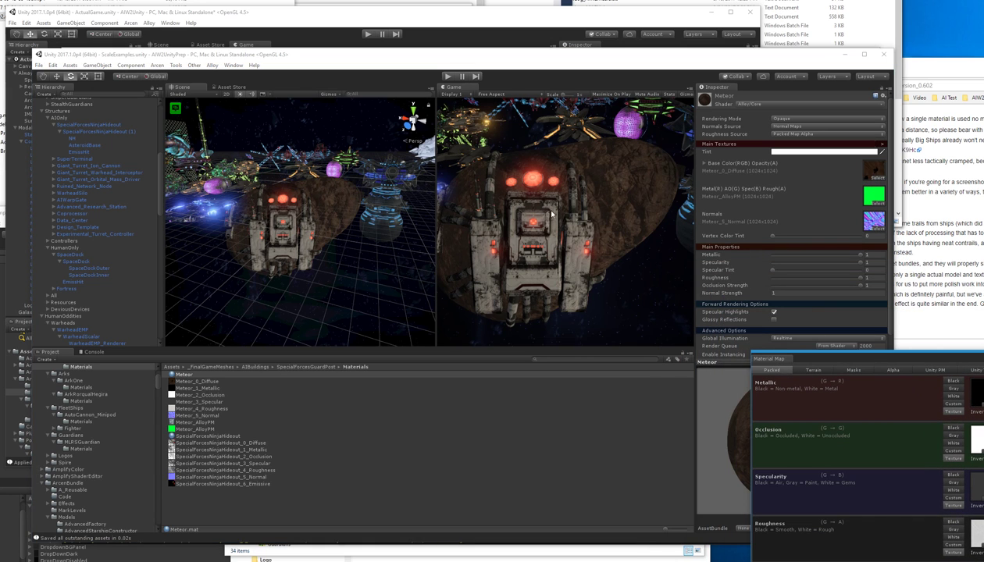
left_click_drag(395, 230, 352, 305, "alt")
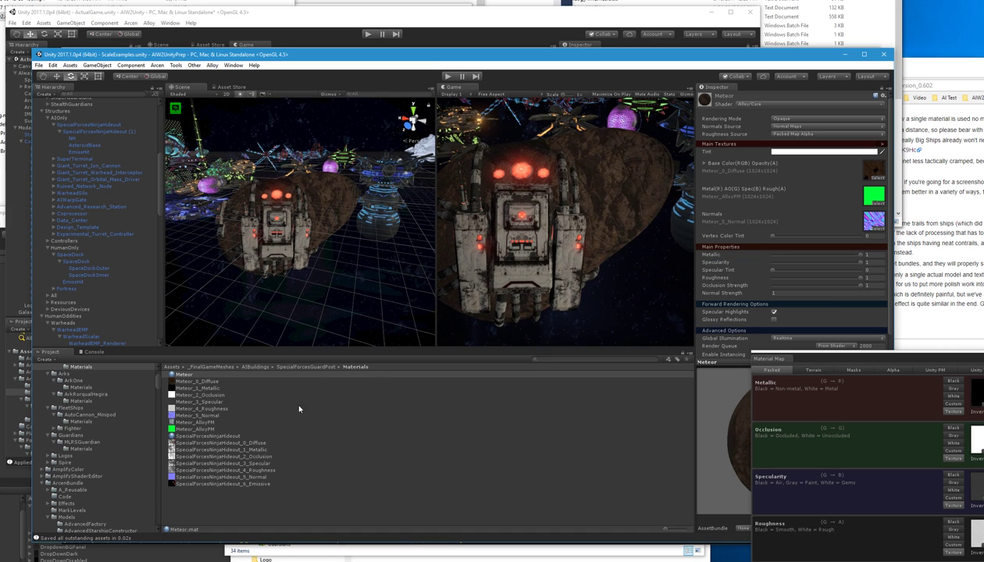
left_click(205, 395)
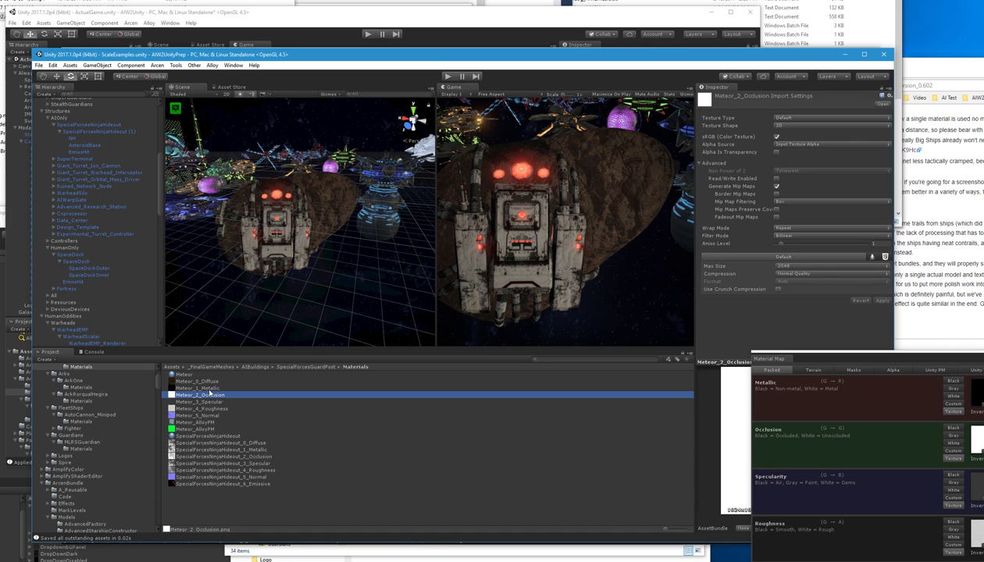
left_click(209, 388)
left_click(211, 407, "shift")
key("Delete")
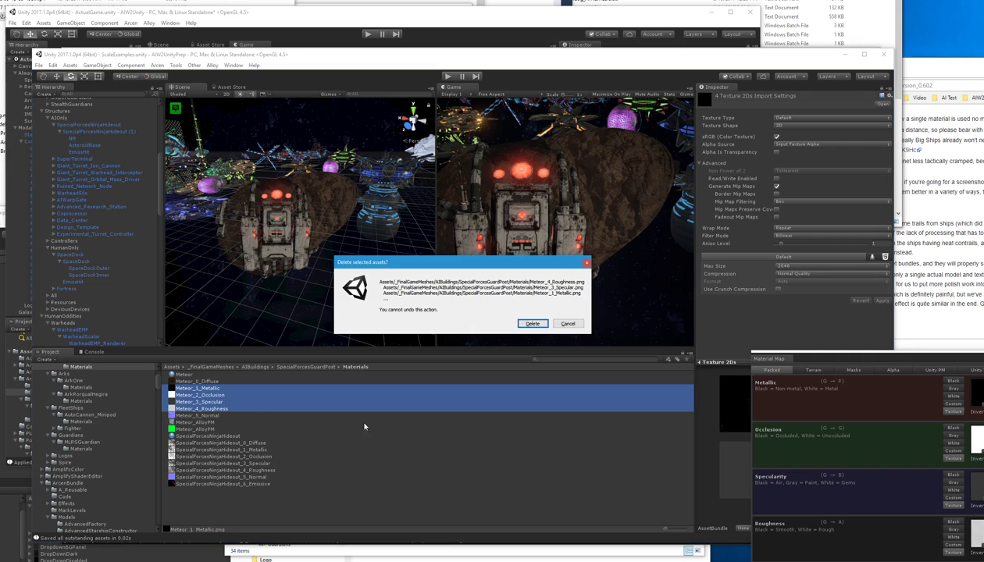
left_click(532, 323)
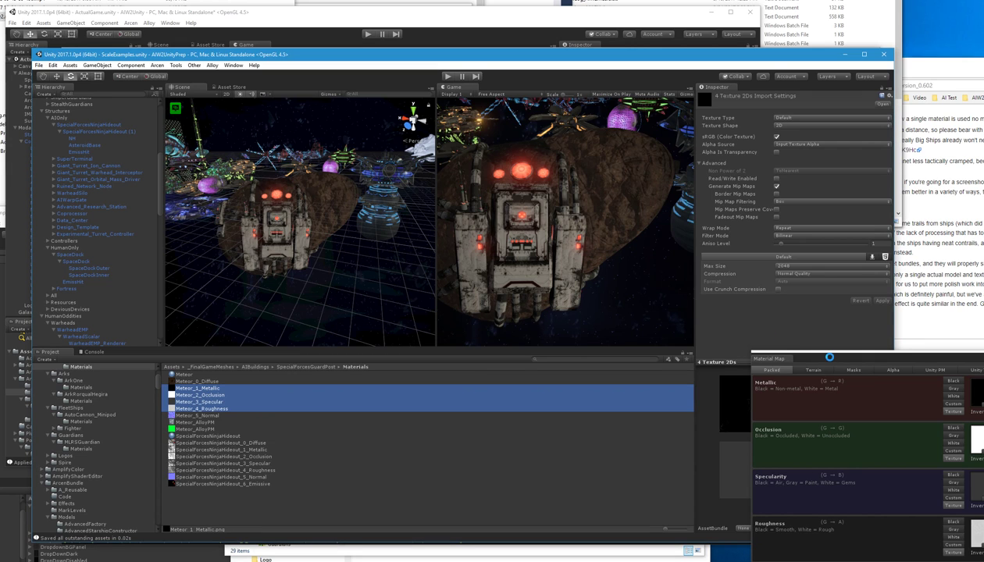
- Fill the packed Material Map's normal, metallic, occlusion, specularity and roughness inputs with the matching SpecialForcesNinjaHideout textures
left_click(195, 408)
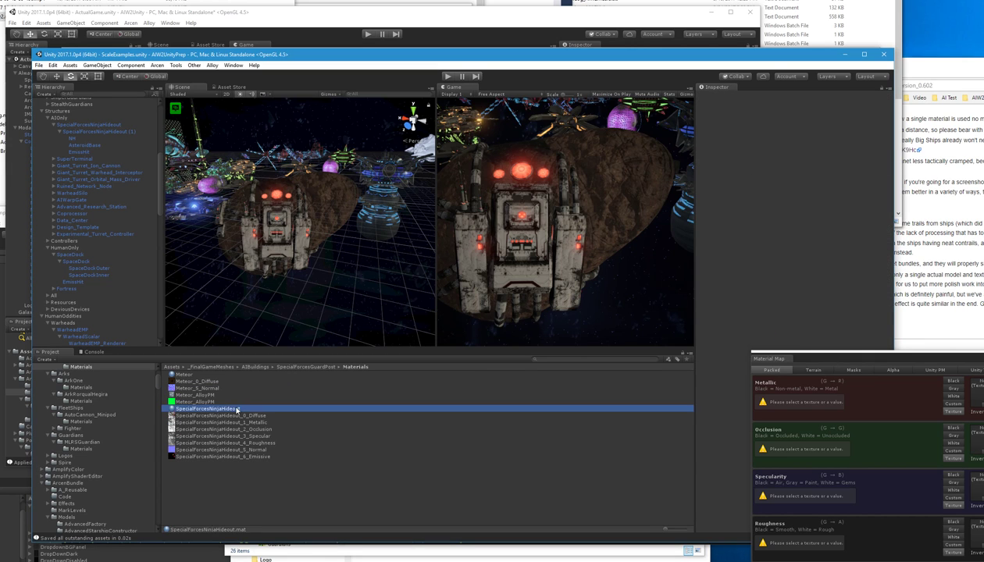
left_click_drag(817, 359, 651, 228)
left_click_drag(235, 450, 809, 449)
left_click_drag(261, 422, 808, 258)
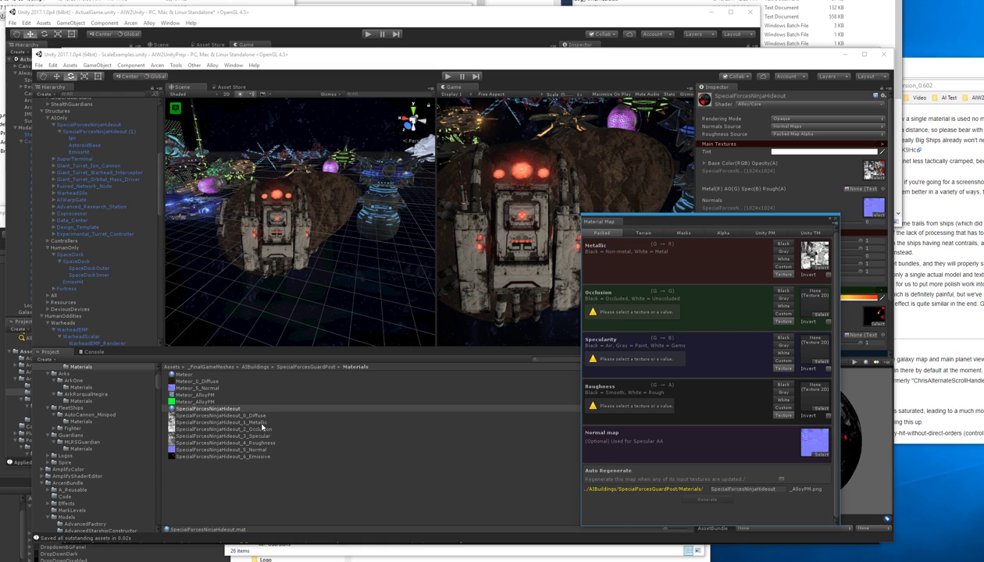
left_click_drag(257, 431, 807, 310)
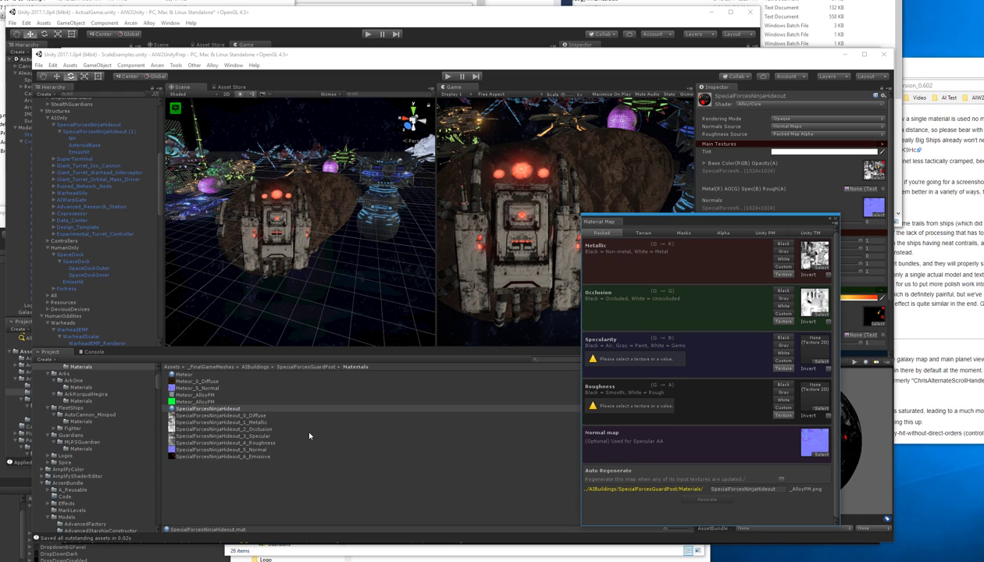
left_click_drag(256, 436, 811, 350)
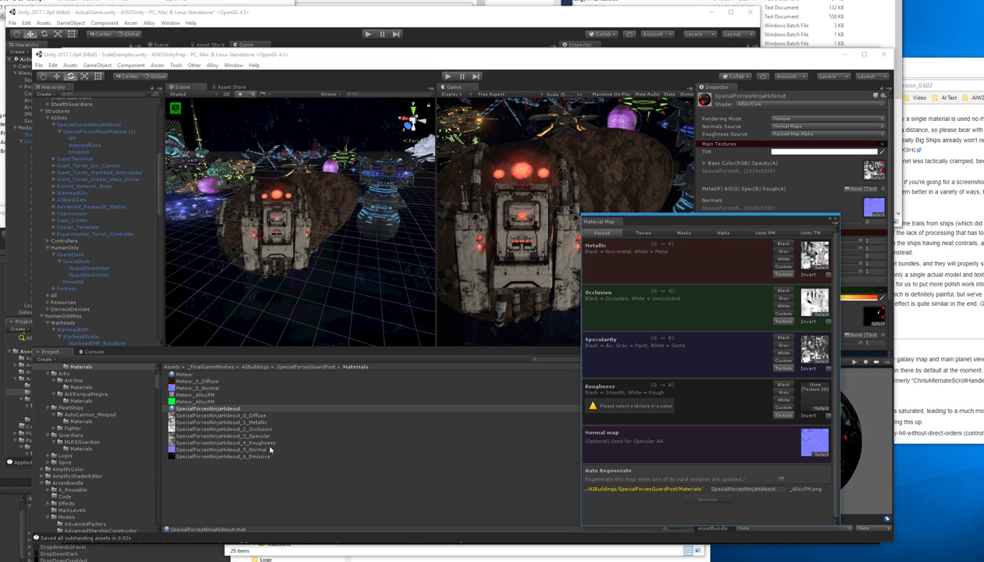
left_click_drag(263, 445, 808, 392)
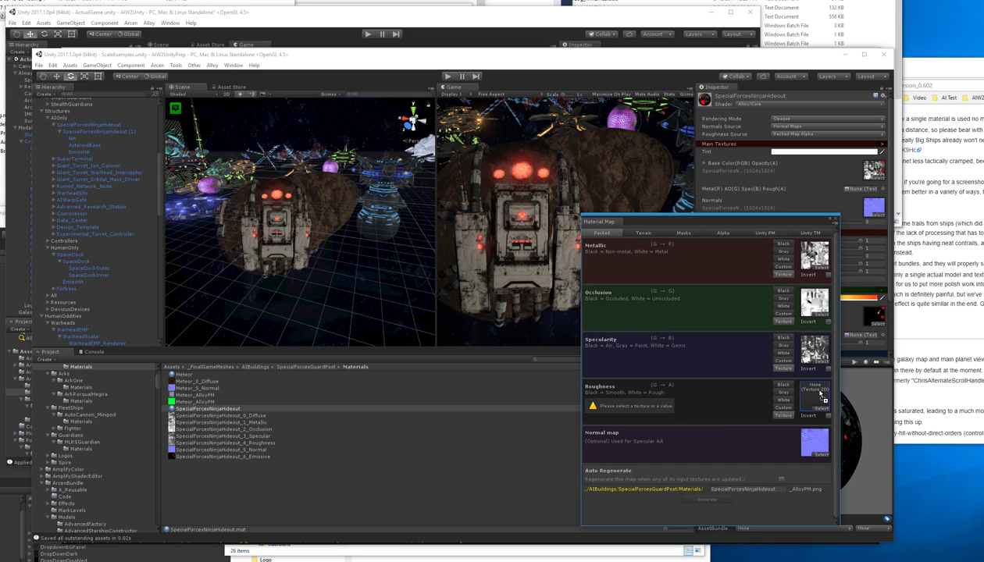
- Generate the packed SpecialForcesNinjaHideout_AlloyPM map and assign it to the SpecialForcesNinjaHideout material's Metal, AO, Spec and Rough slot
left_click(195, 410)
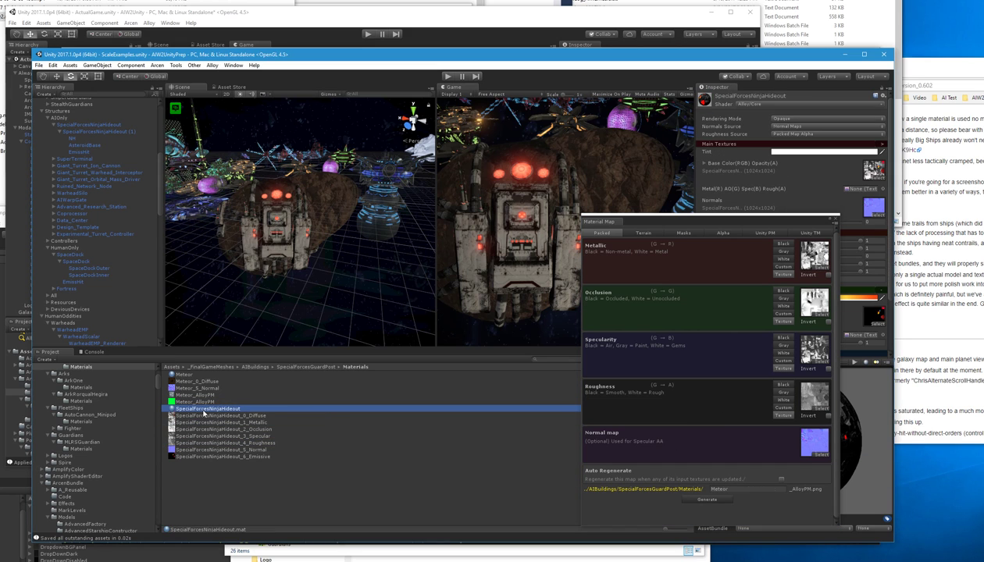
left_click(709, 500)
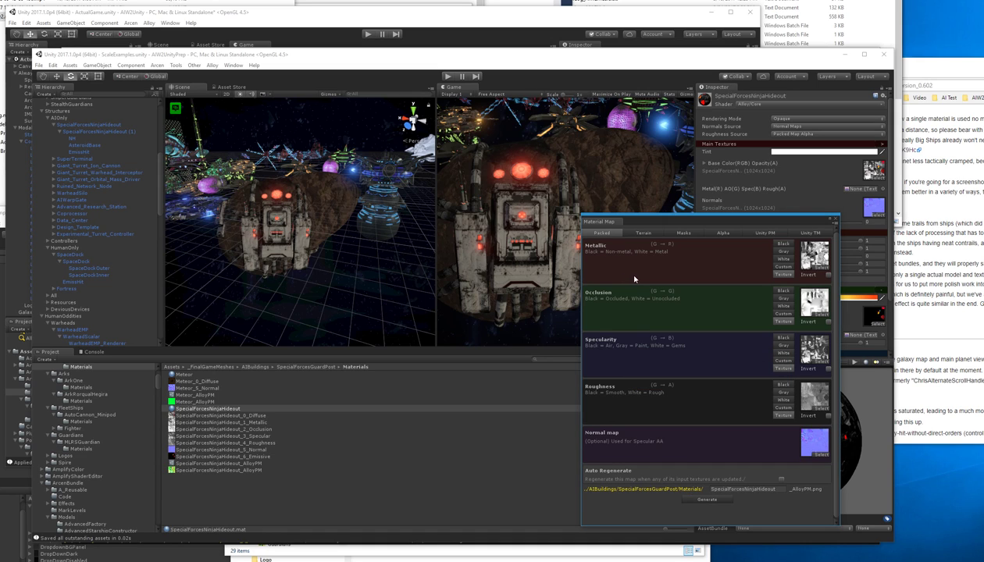
left_click(776, 218)
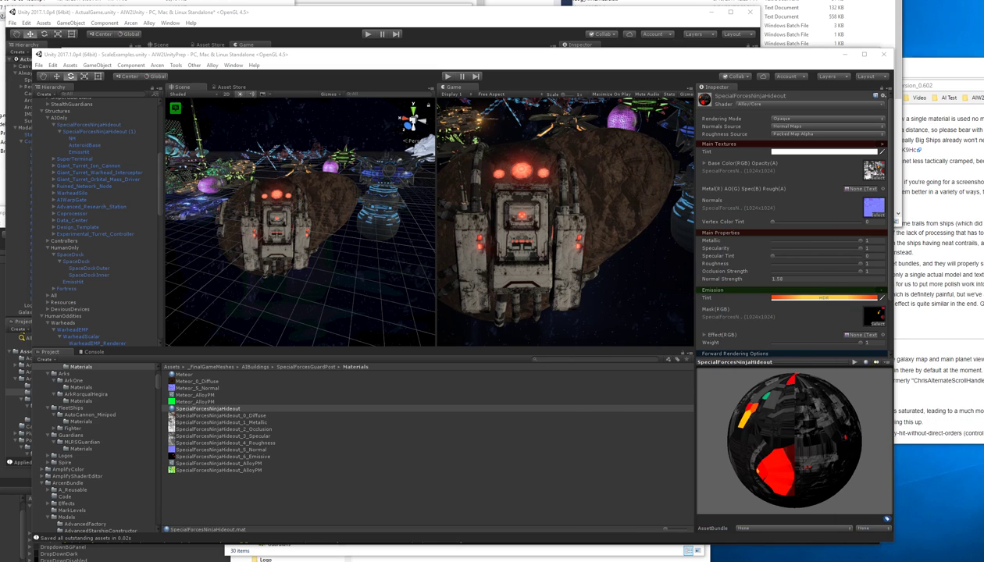
left_click_drag(243, 471, 854, 190)
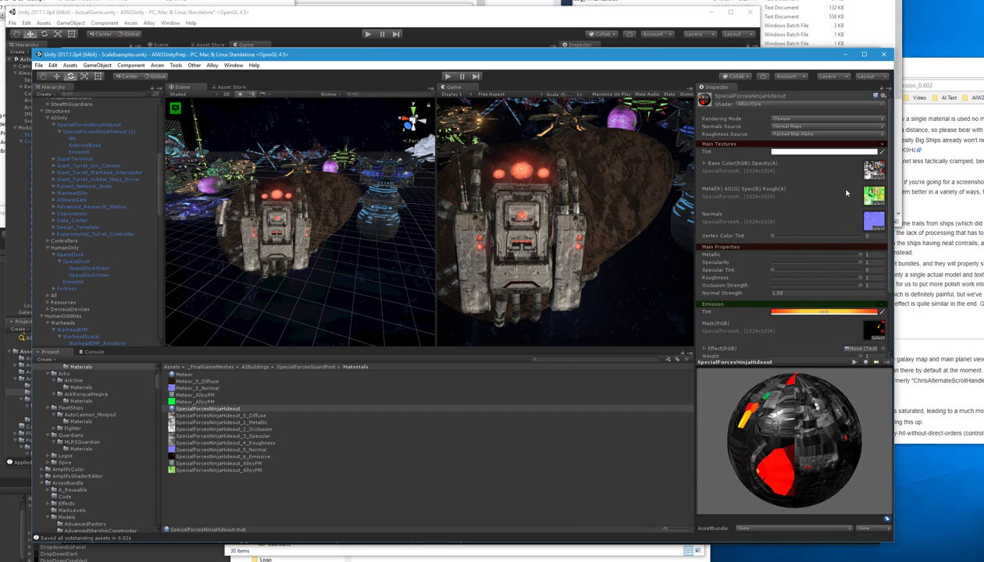
- Delete the SpecialForcesNinjaHideout metallic, occlusion, specular and roughness source textures
left_click(257, 442)
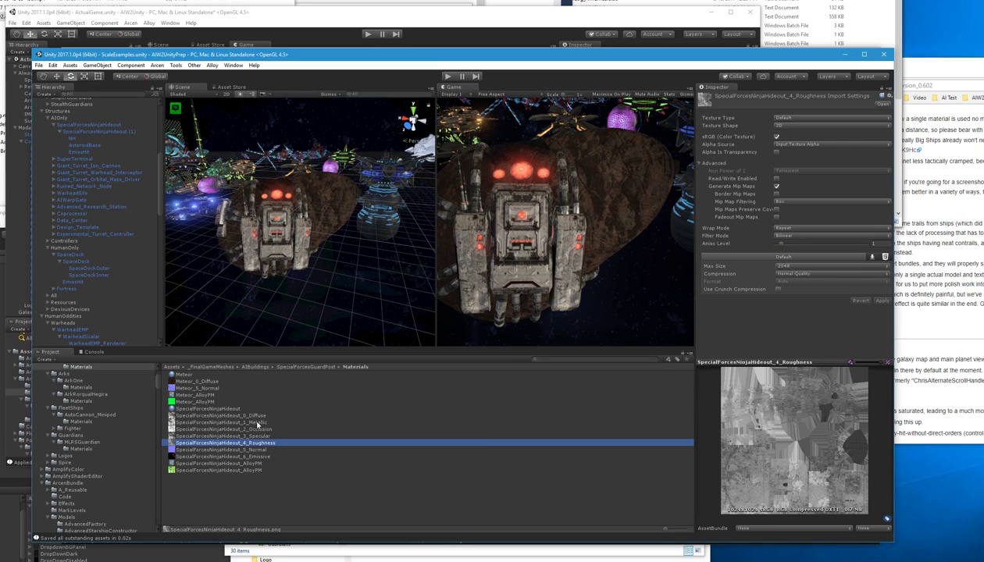
left_click(257, 422, "shift")
key("Delete")
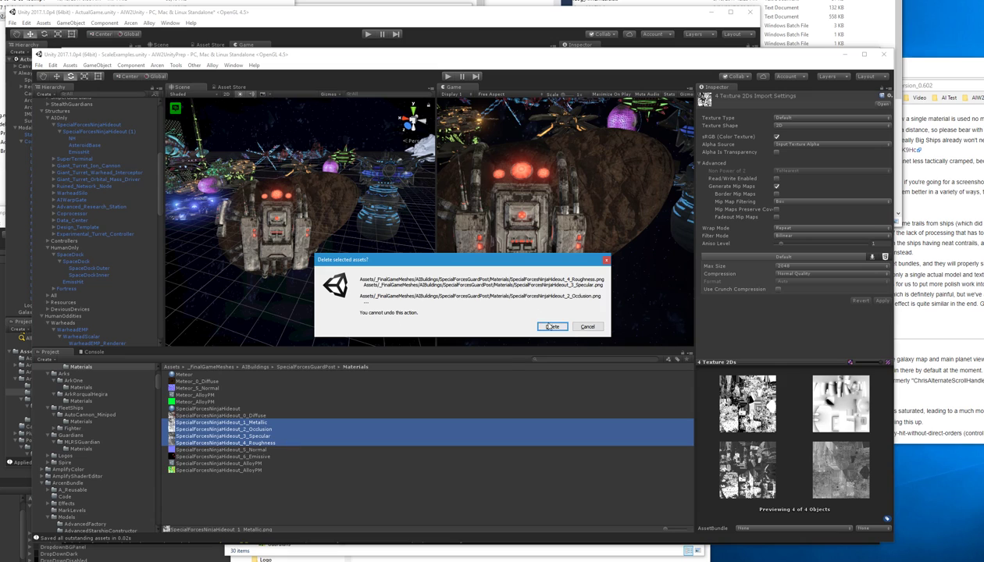
left_click(547, 324)
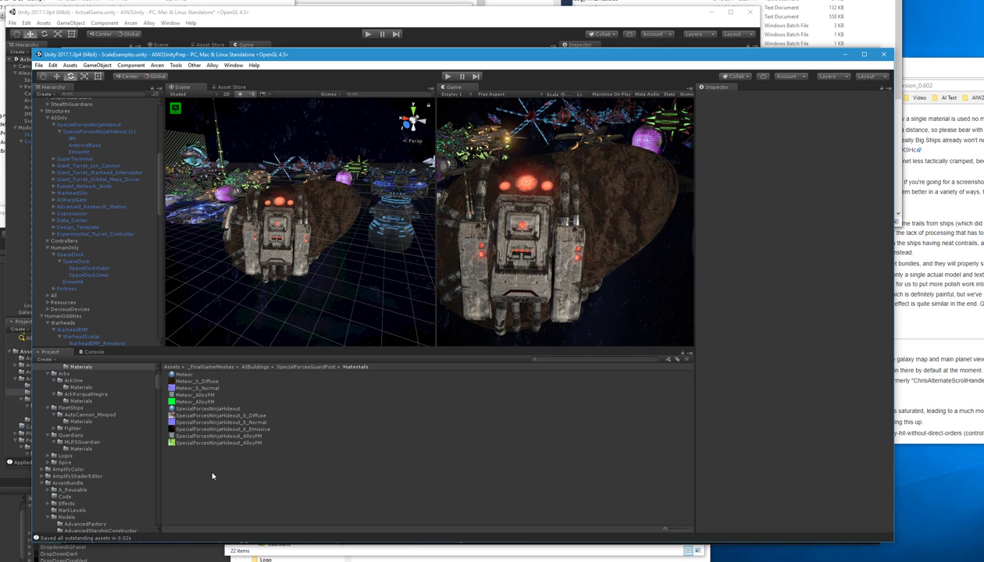
- Save all project assets with the Arcen Save All Assets command
left_click(226, 64)
left_click(222, 65)
left_click(156, 65)
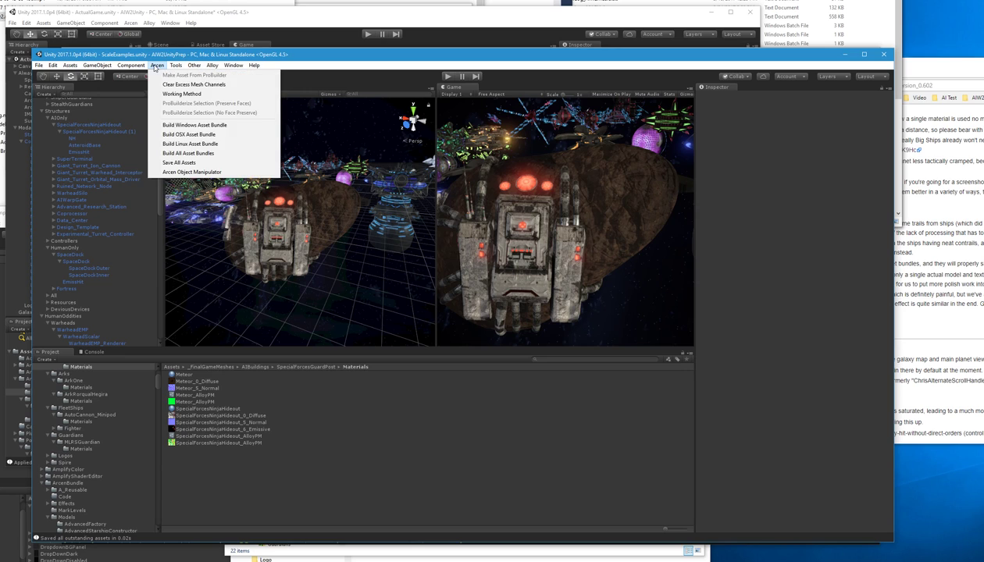
left_click(180, 162)
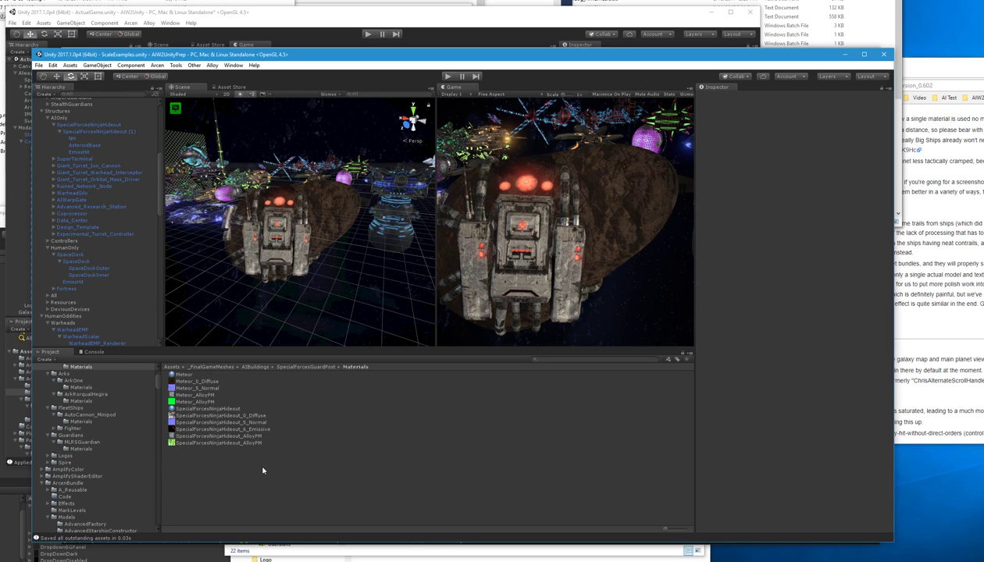